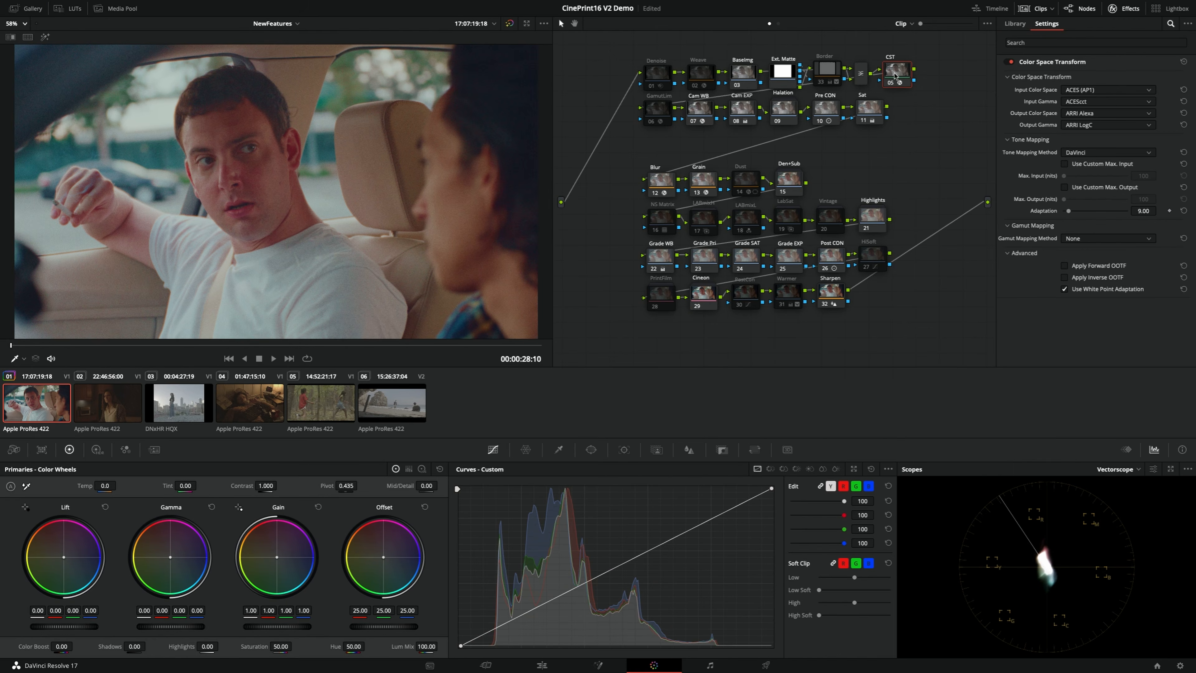
Disable the CST node and enable the Denoise node at the start of the node tree
{"action": "key", "text": "ctrl+d"}
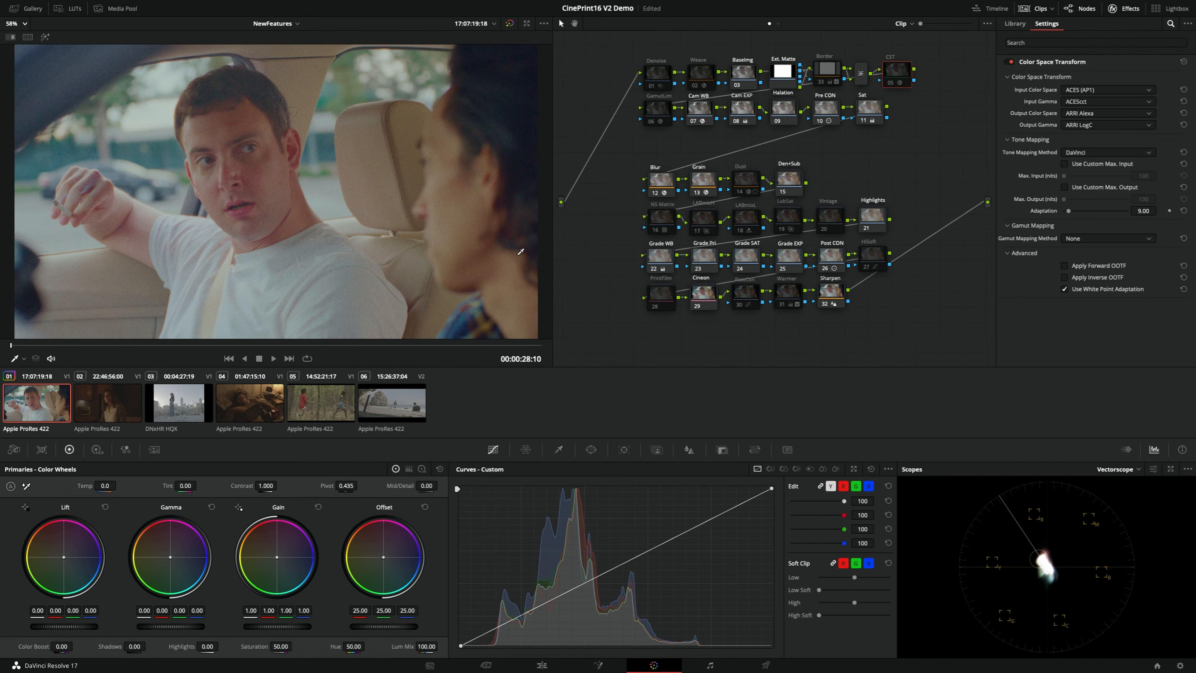
{"action": "left_click", "coordinate": [832, 257]}
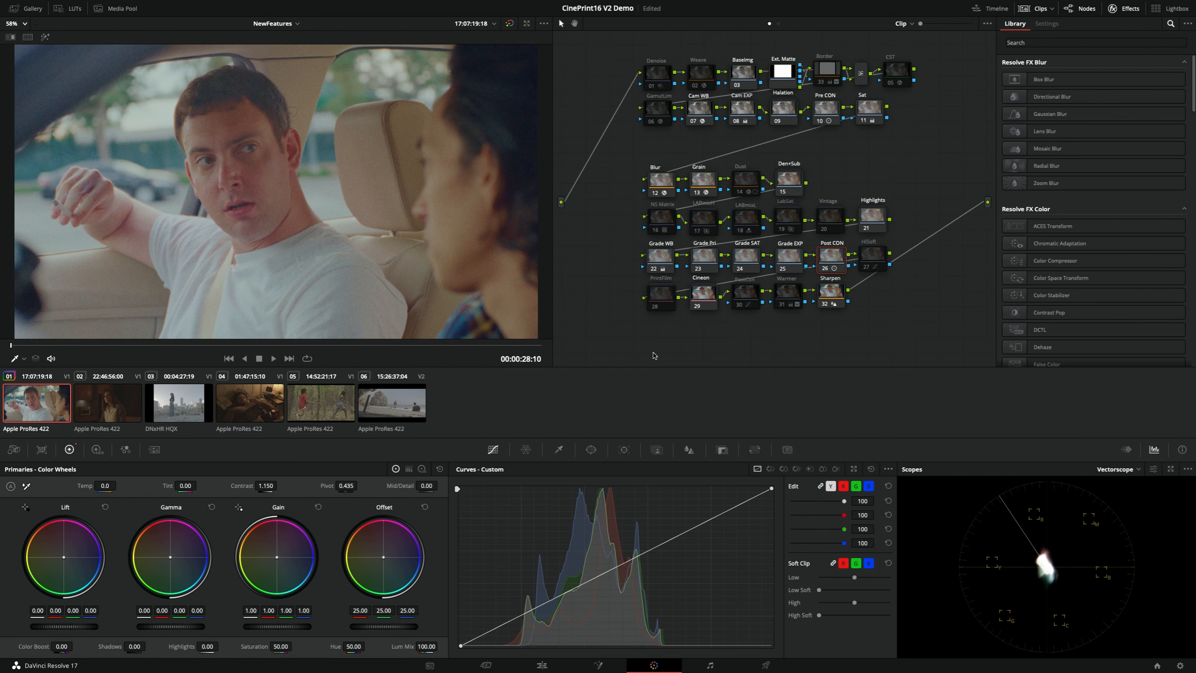
{"action": "left_click", "coordinate": [661, 75]}
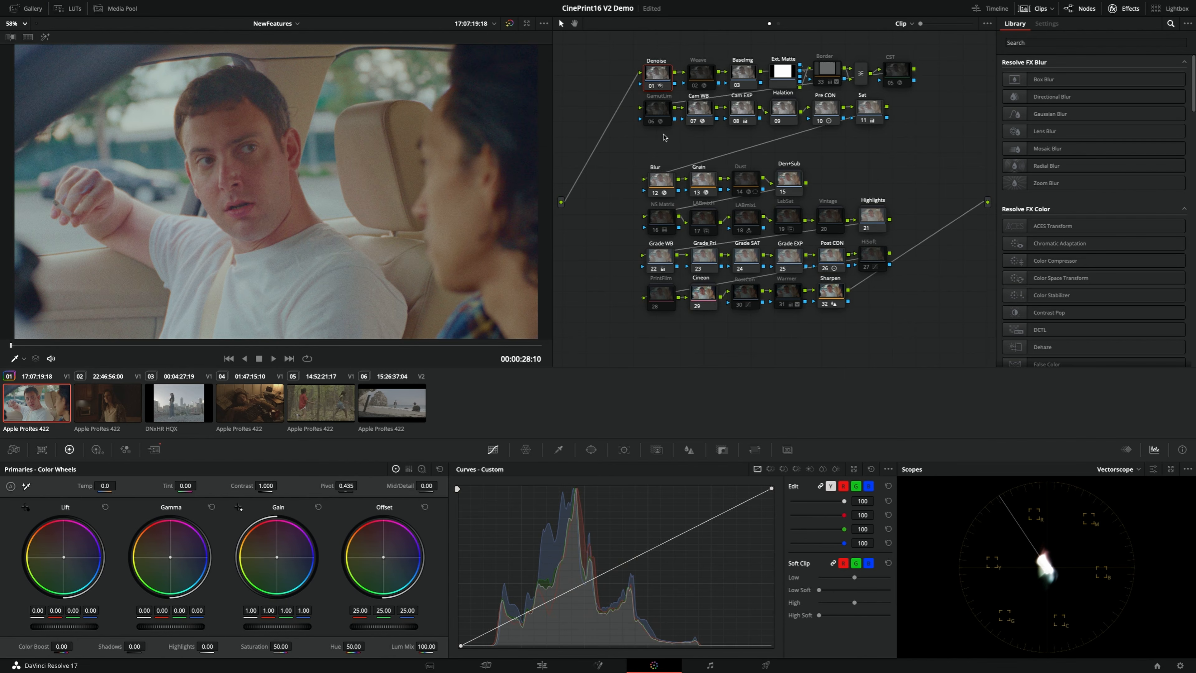
Raise the contrast of the Post CON node to 1.318
{"action": "left_click", "coordinate": [831, 253]}
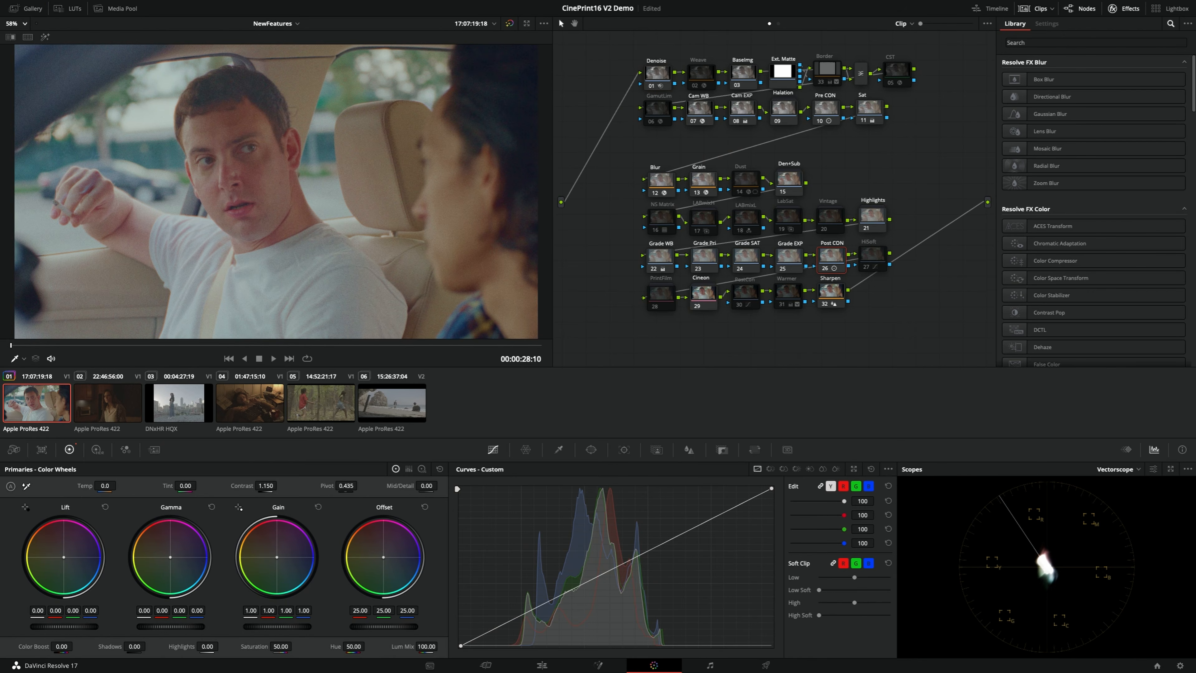
{"action": "left_click_drag", "start_coordinate": [266, 486], "coordinate": [281, 485]}
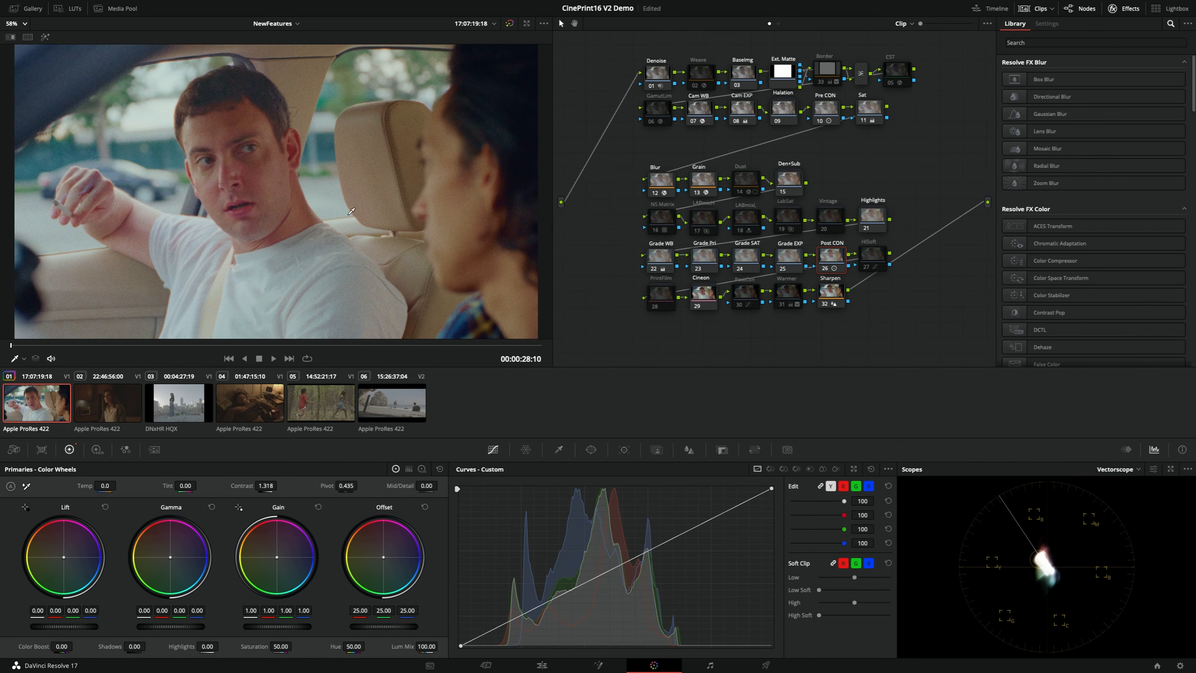
Enable the LABmix node 17 while viewing the man's face close up
{"action": "scroll", "coordinate": [210, 217], "scroll_direction": "up", "scroll_amount": 3}
{"action": "scroll", "coordinate": [210, 217], "scroll_direction": "up", "scroll_amount": 2}
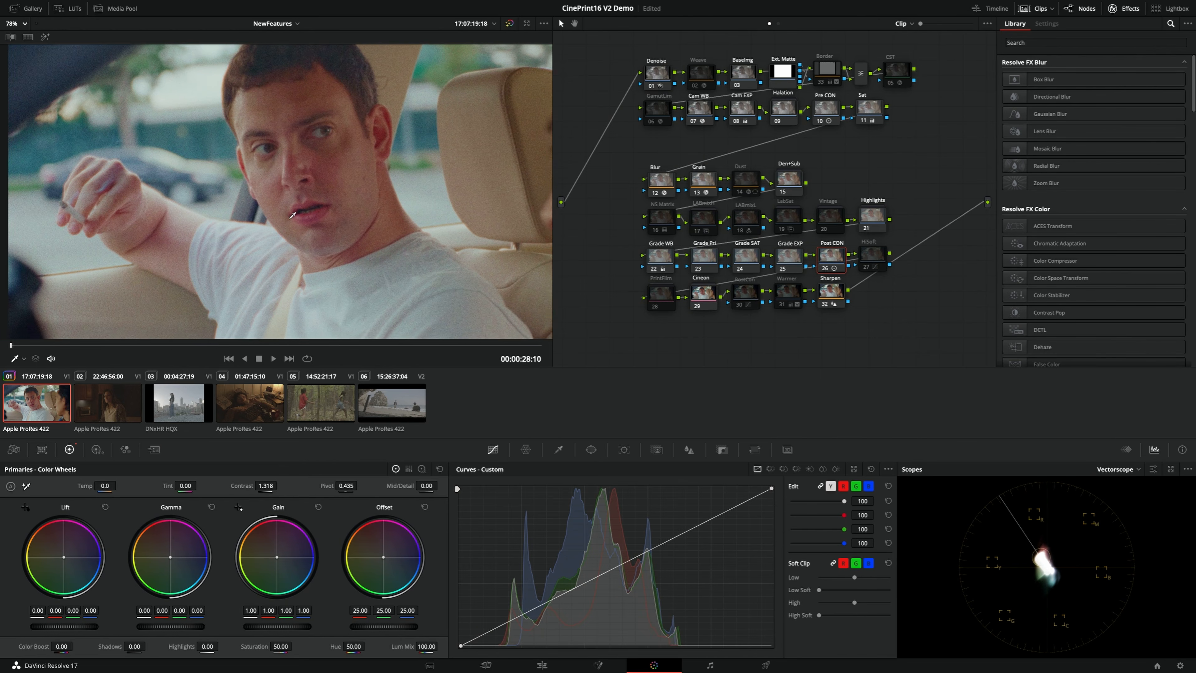
{"action": "left_click_drag", "start_coordinate": [259, 219], "coordinate": [272, 225]}
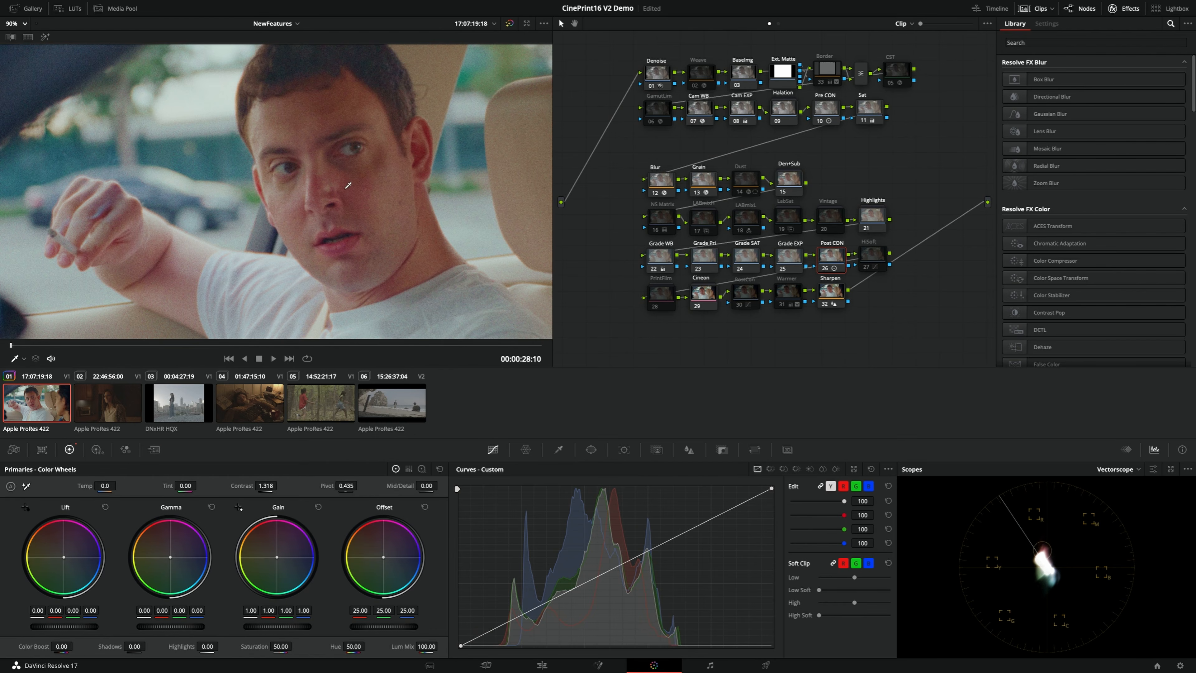
{"action": "left_click_drag", "start_coordinate": [355, 245], "coordinate": [342, 249]}
{"action": "left_click", "coordinate": [712, 221]}
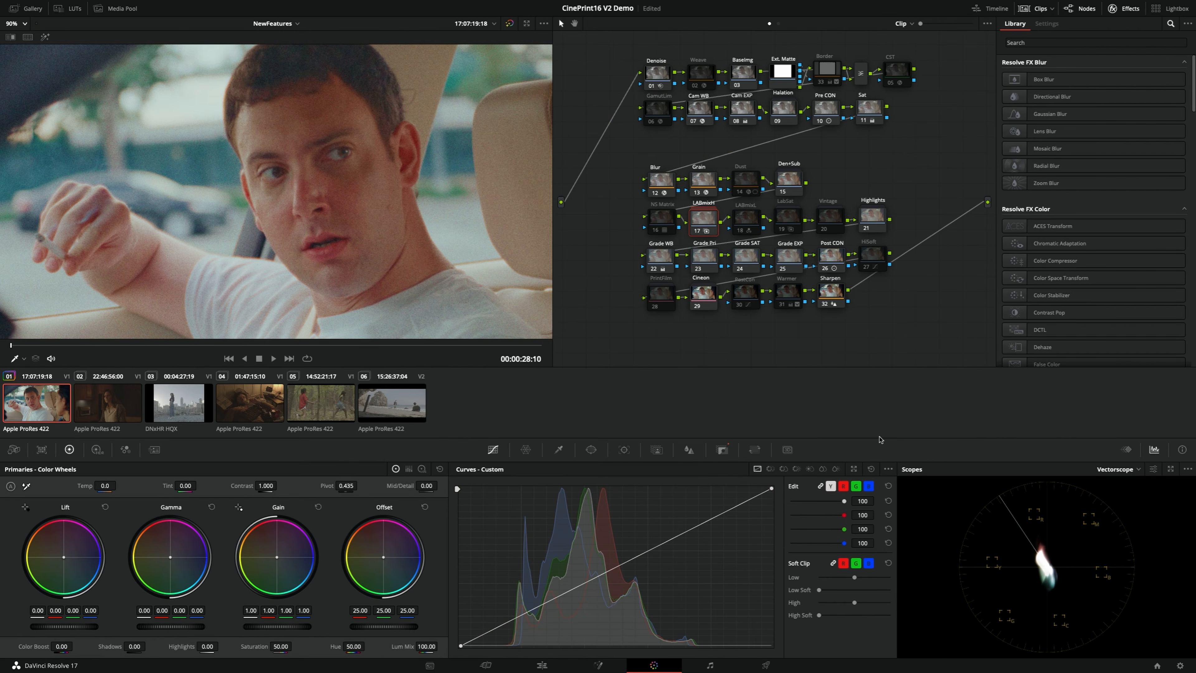
Toggle the LABmix node 17 off and on repeatedly to compare its effect on the skin tones and the vectorscope
{"action": "key", "text": "ctrl+d"}
{"action": "key", "text": "ctrl+d"}
{"action": "key", "text": "ctrl+d"}
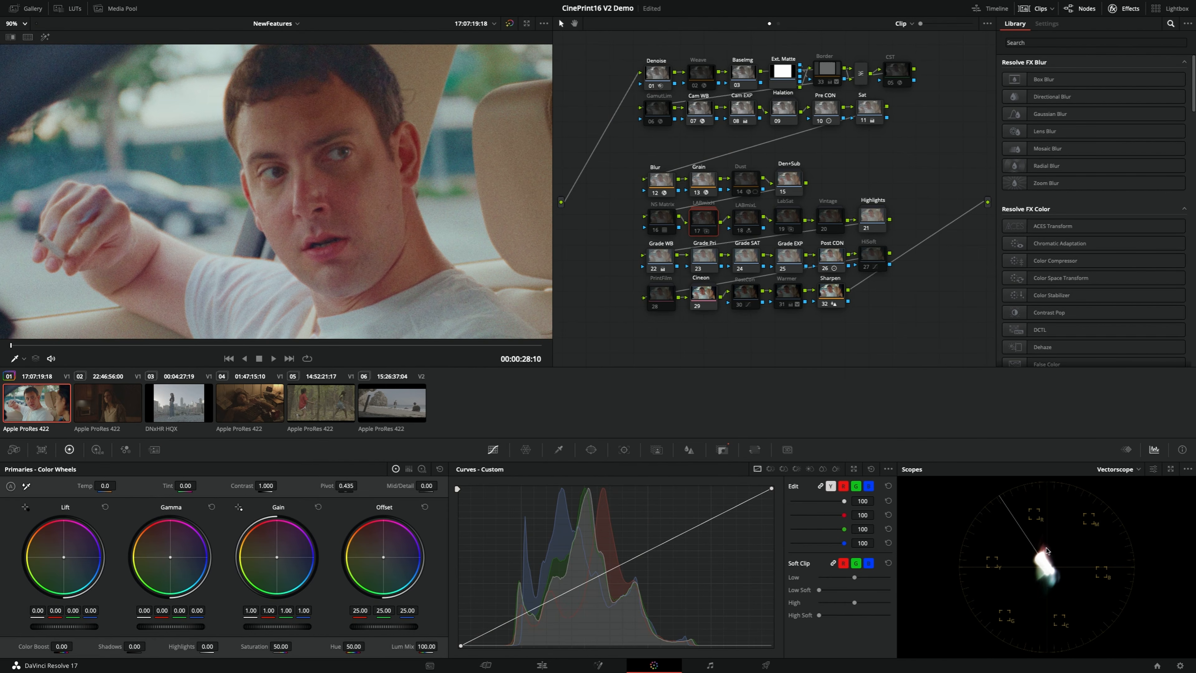
{"action": "key", "text": "ctrl+d"}
{"action": "key", "text": "ctrl+d"}
{"action": "key", "text": "ctrl+d"}
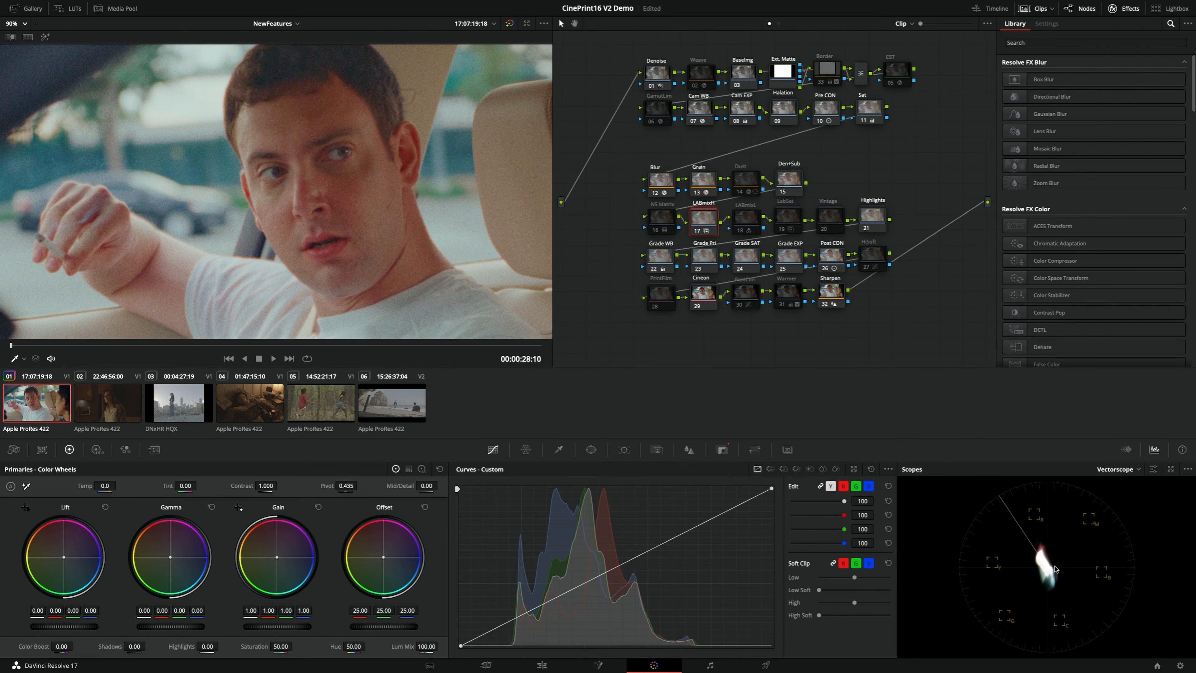
{"action": "key", "text": "ctrl+d"}
{"action": "key", "text": "ctrl+d"}
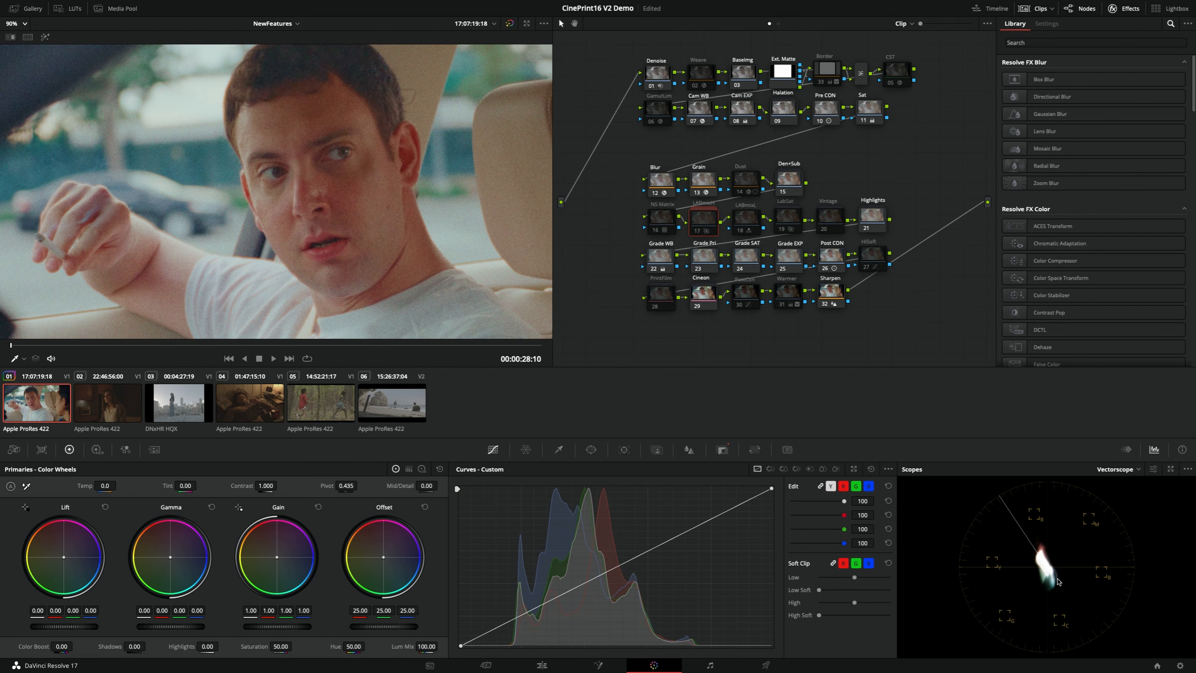
{"action": "key", "text": "ctrl+d"}
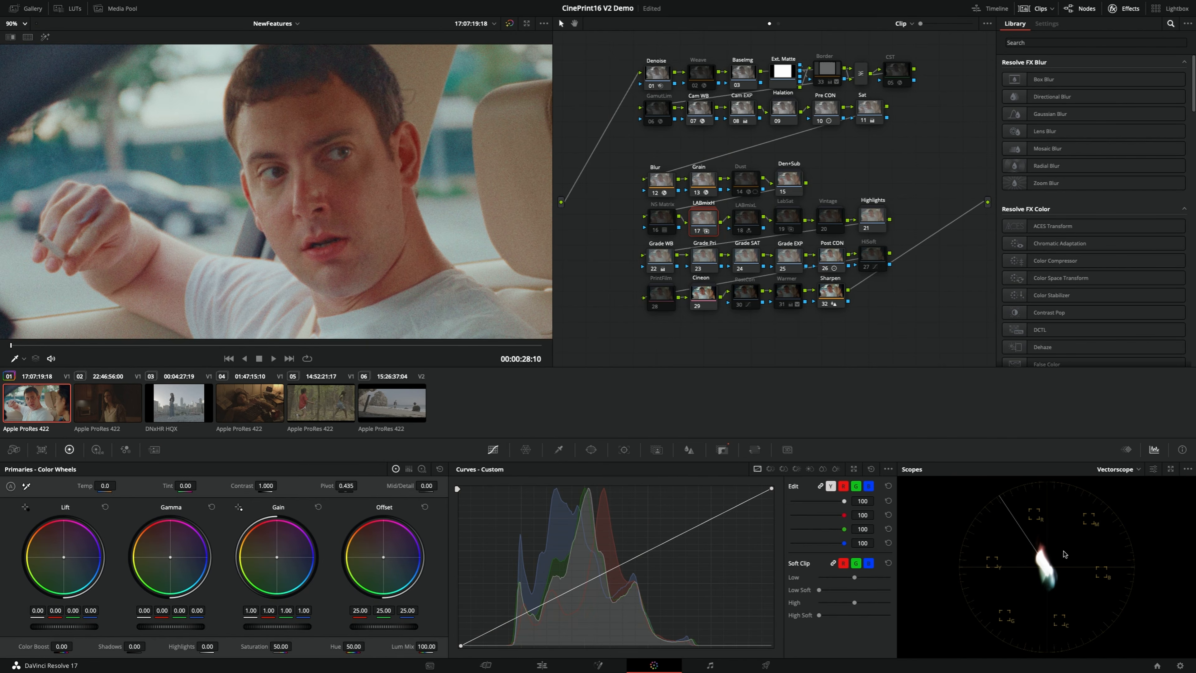
{"action": "key", "text": "ctrl+d"}
{"action": "key", "text": "ctrl+d"}
{"action": "key", "text": "ctrl+d"}
{"action": "key", "text": "ctrl+d"}
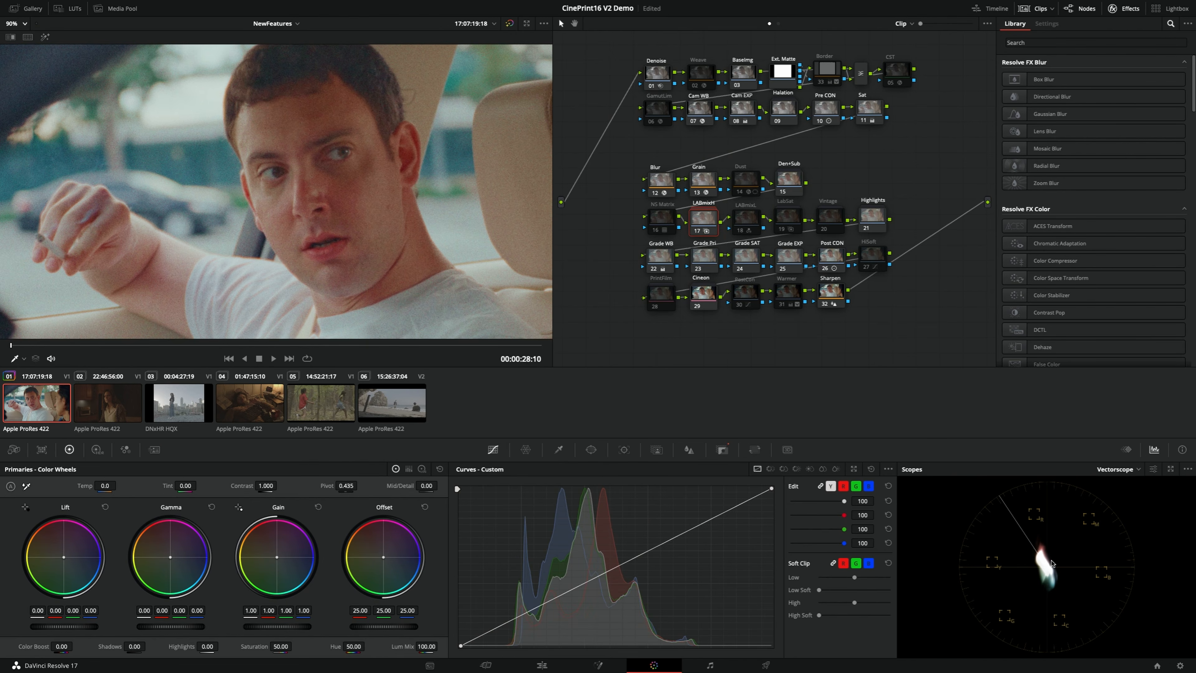
{"action": "key", "text": "ctrl+d"}
{"action": "key", "text": "ctrl+d"}
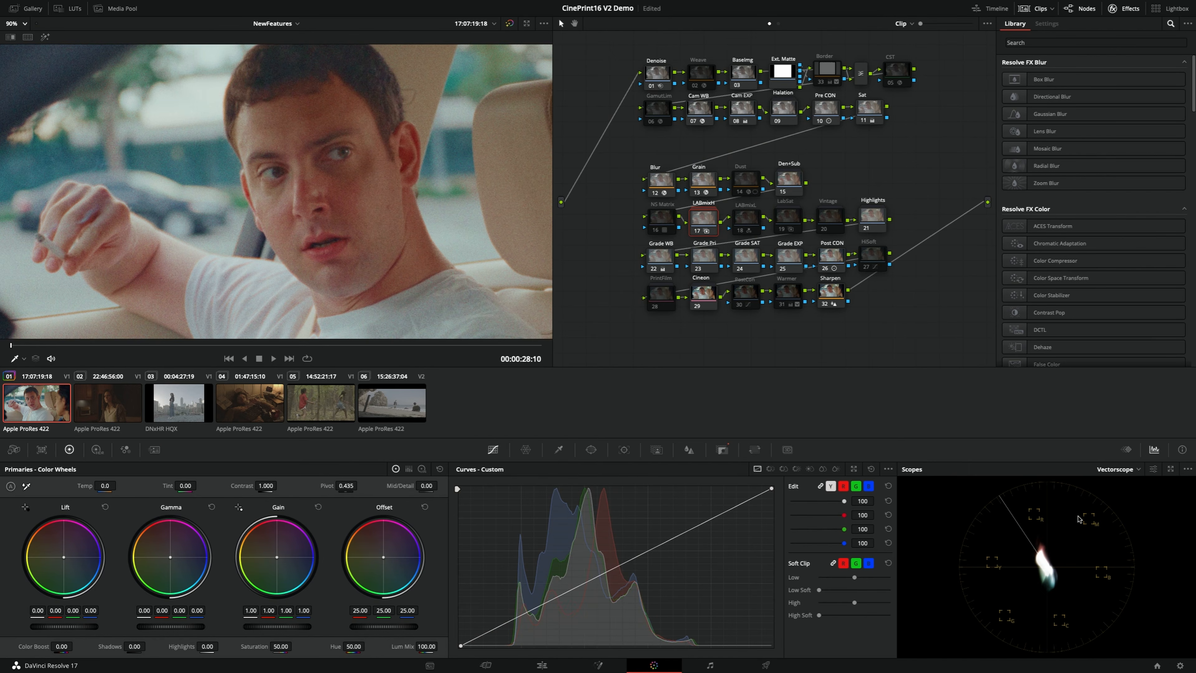
{"action": "key", "text": "ctrl+d"}
{"action": "key", "text": "ctrl+d"}
{"action": "key", "text": "ctrl+d"}
{"action": "key", "text": "ctrl+d"}
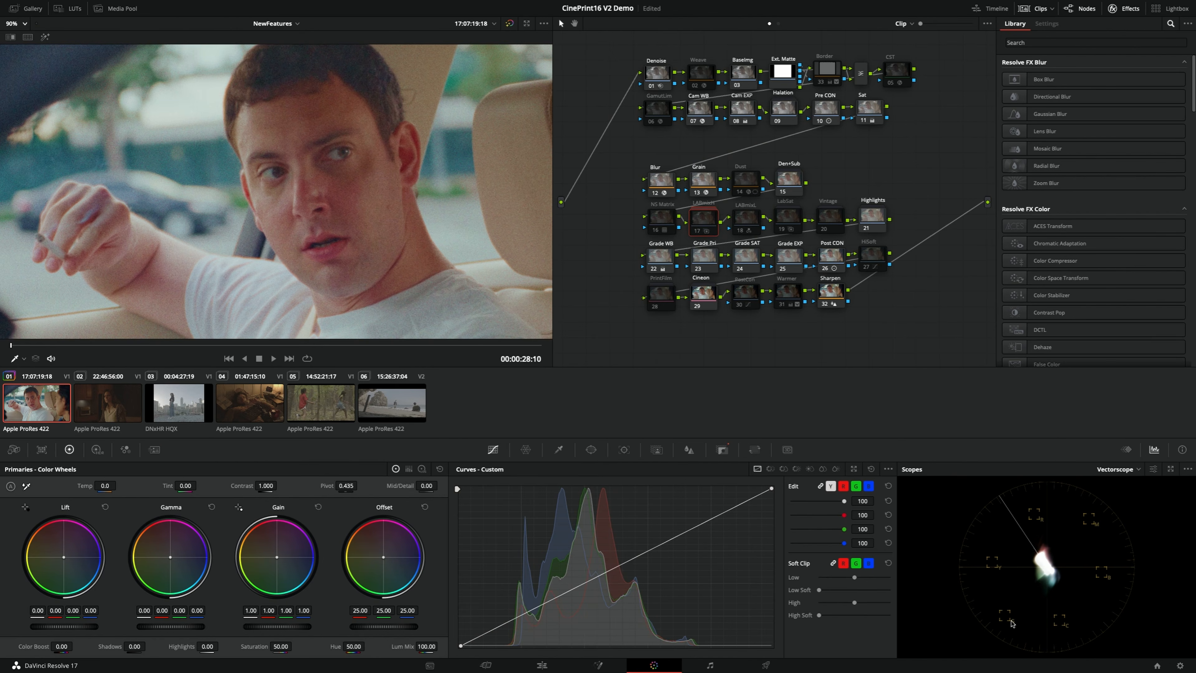
{"action": "key", "text": "ctrl+d"}
{"action": "key", "text": "ctrl+d"}
{"action": "key", "text": "ctrl+d"}
{"action": "key", "text": "ctrl+d"}
Examine the colour separation and grain on the man's face, the headrest and the background in an enlarged viewer
{"action": "scroll", "coordinate": [327, 224], "scroll_direction": "up", "scroll_amount": 5}
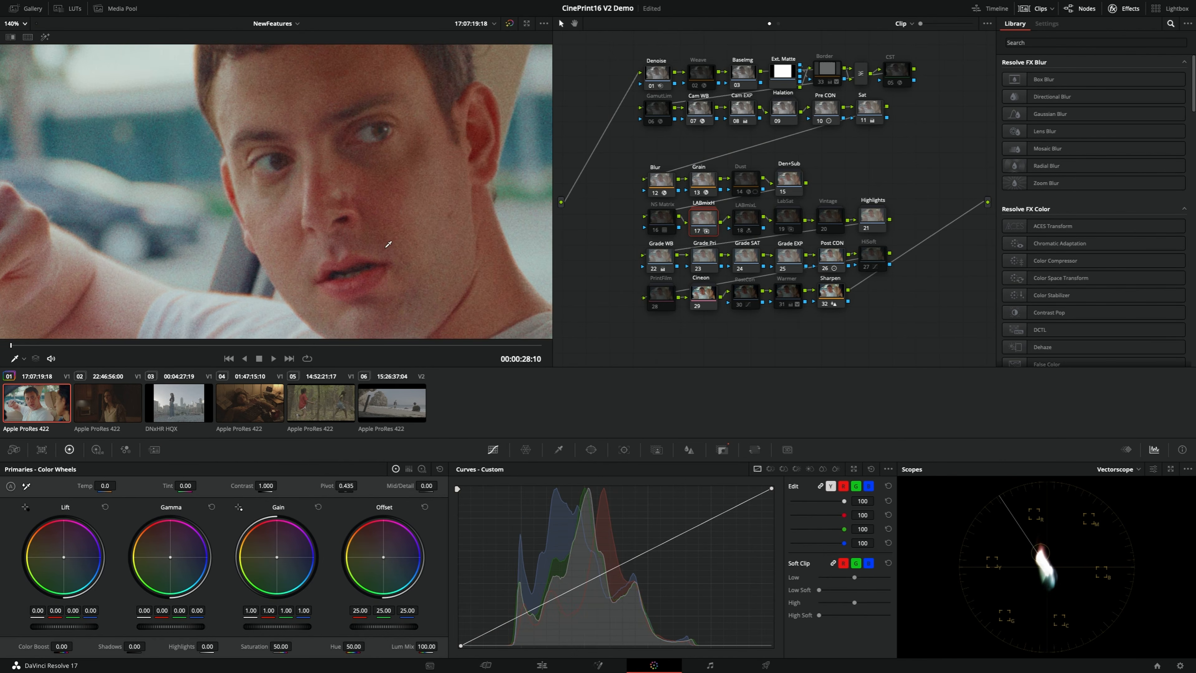
{"action": "key", "text": "shift+f"}
{"action": "scroll", "coordinate": [712, 385], "scroll_direction": "up", "scroll_amount": 4}
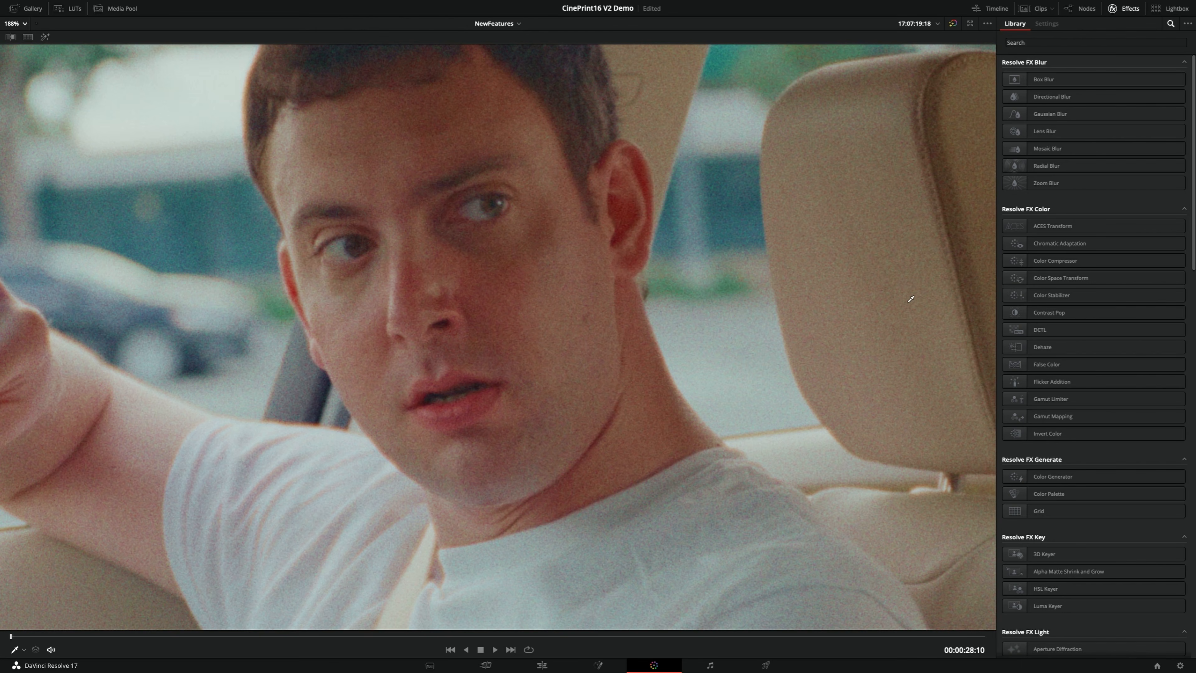
{"action": "left_click_drag", "start_coordinate": [924, 278], "coordinate": [614, 350]}
{"action": "left_click_drag", "start_coordinate": [662, 270], "coordinate": [647, 299]}
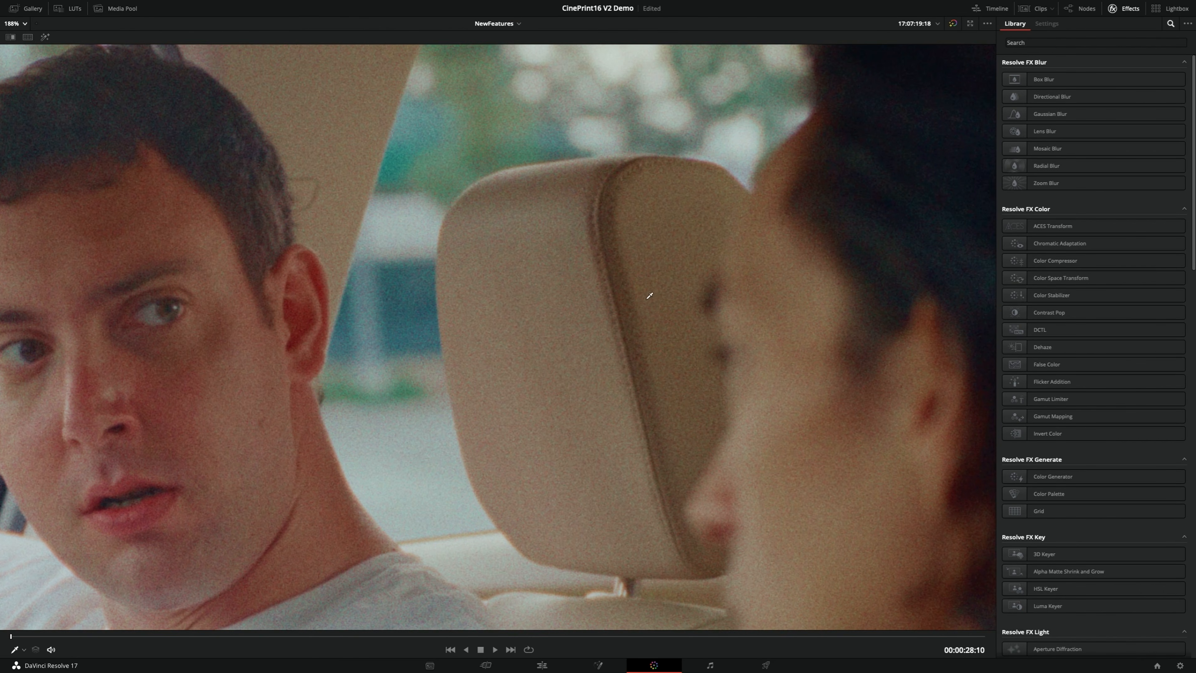
{"action": "scroll", "coordinate": [657, 345], "scroll_direction": "up", "scroll_amount": 3}
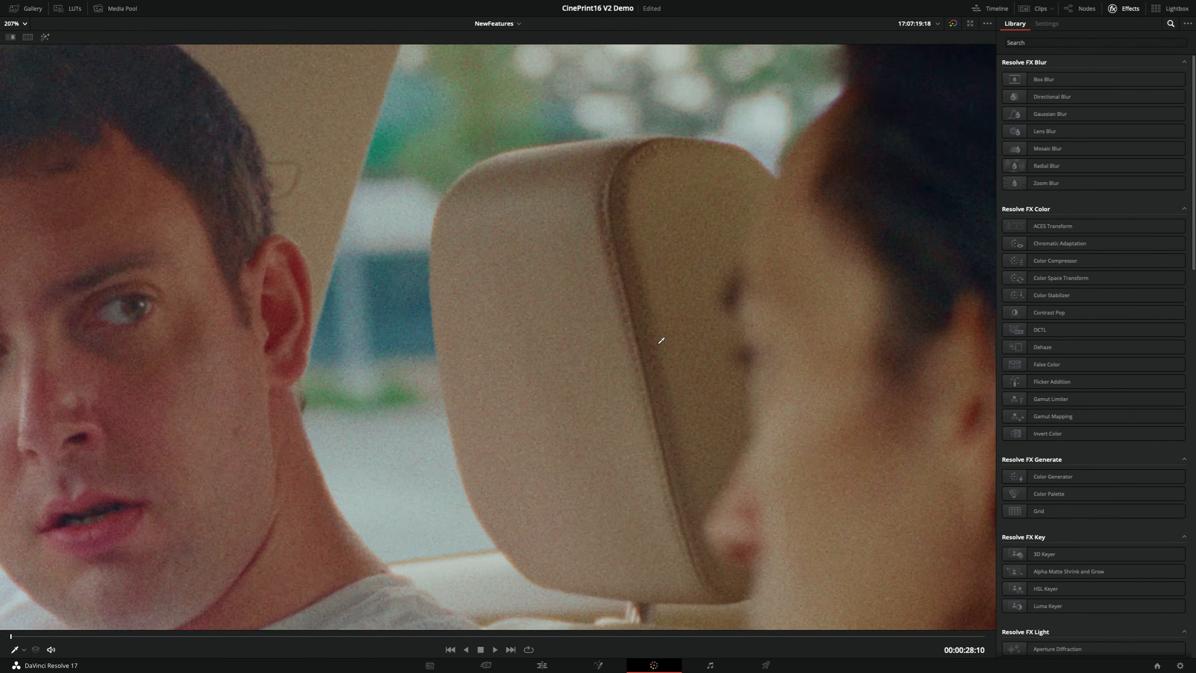
{"action": "left_click_drag", "start_coordinate": [670, 344], "coordinate": [667, 312]}
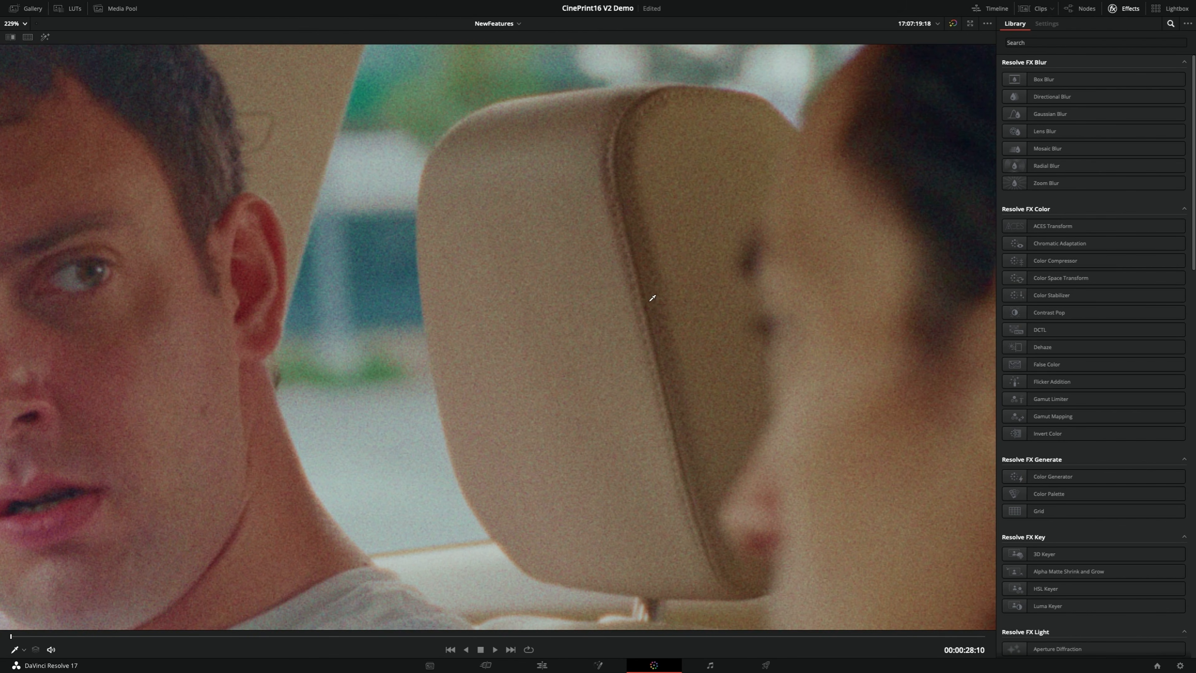
{"action": "left_click_drag", "start_coordinate": [515, 155], "coordinate": [614, 274]}
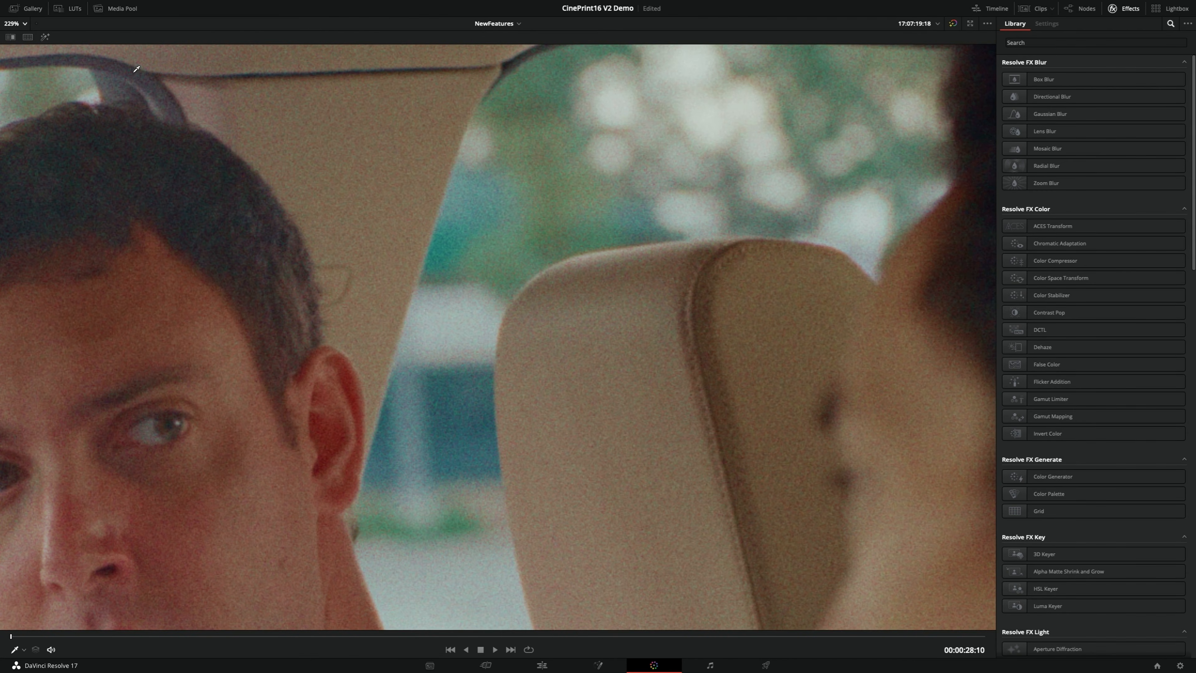
{"action": "left_click", "coordinate": [21, 24]}
{"action": "left_click", "coordinate": [21, 36]}
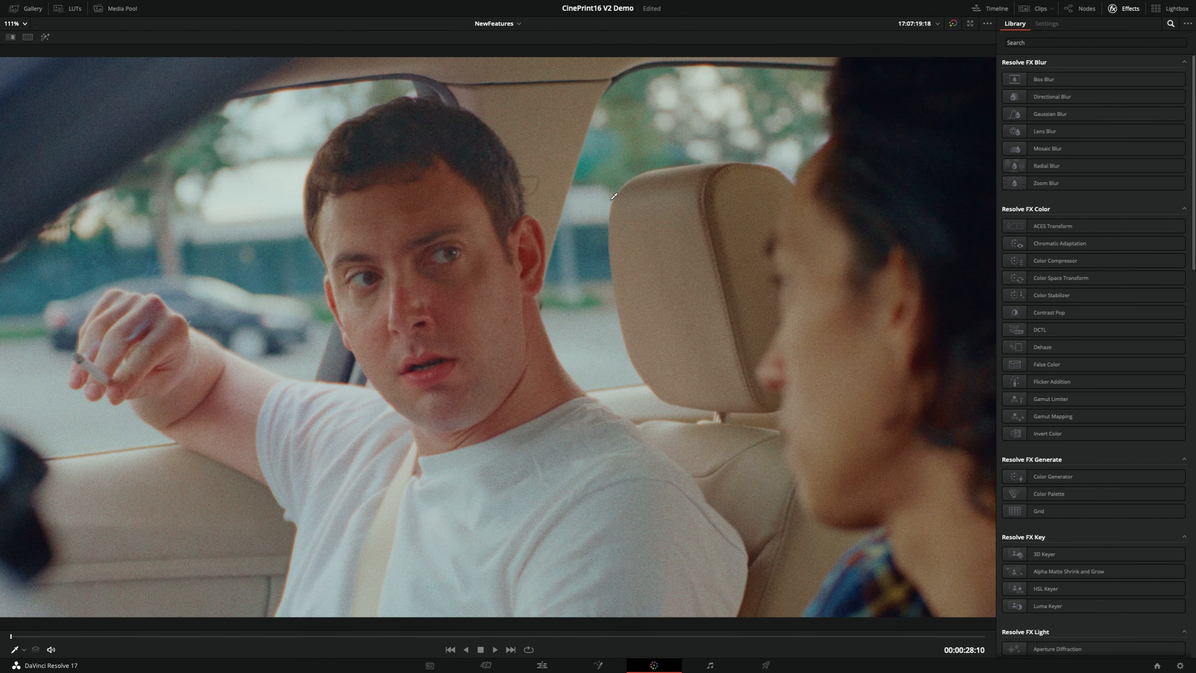
{"action": "key", "text": "alt+f"}
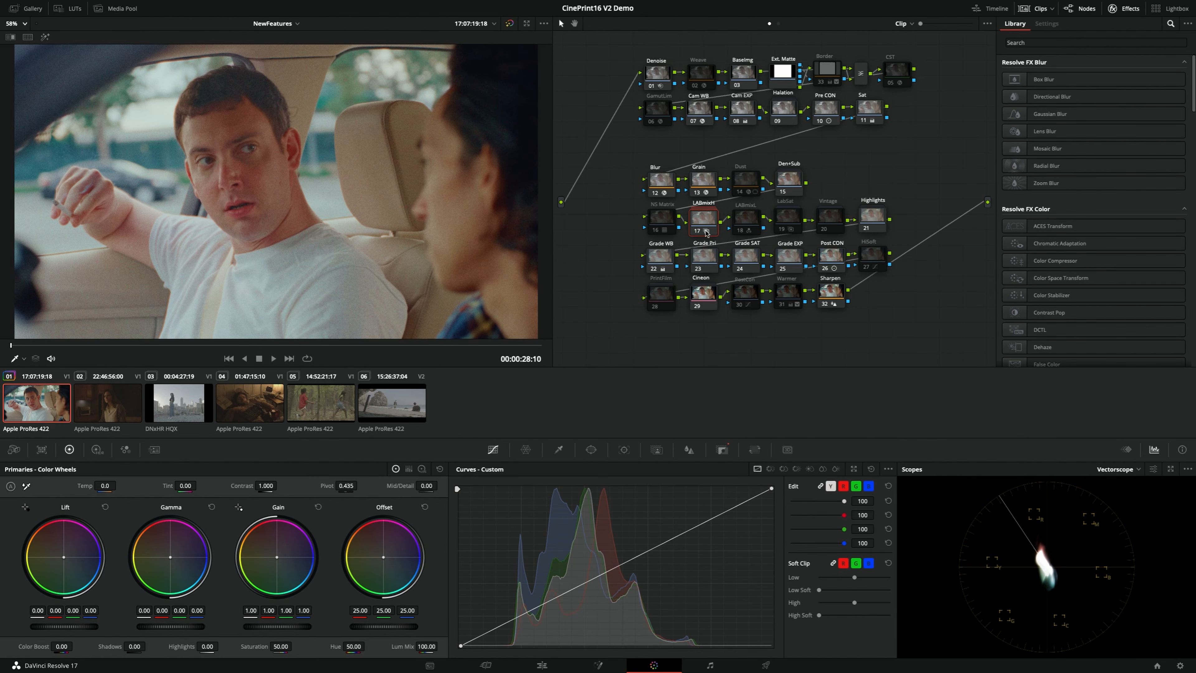
{"action": "left_click", "coordinate": [561, 450]}
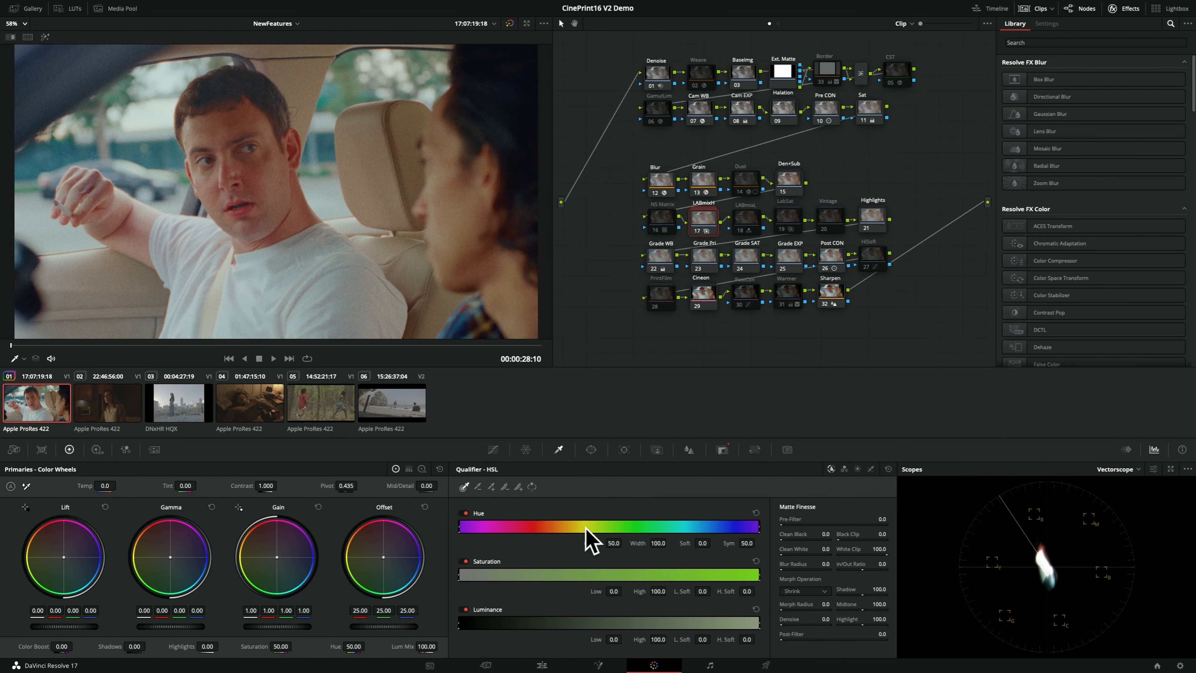
{"action": "left_click", "coordinate": [493, 449]}
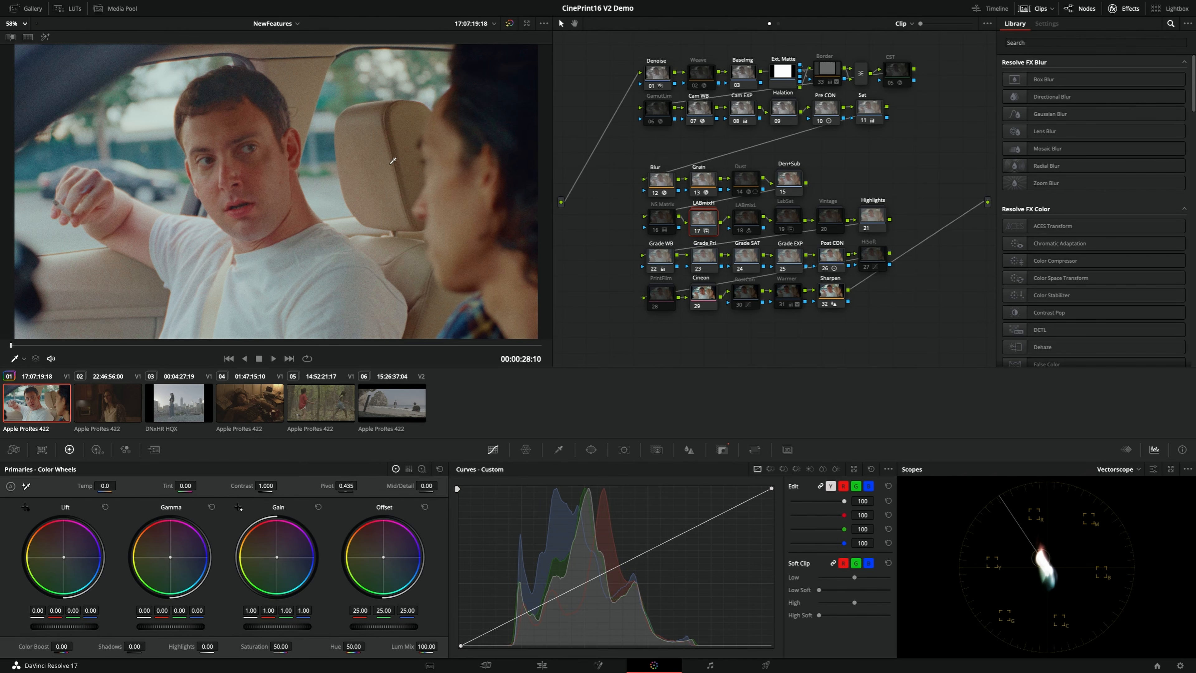
Compare the whole frame with the LABmix node 17 on and off, leaving the node enabled
{"action": "key", "text": "ctrl+d"}
{"action": "key", "text": "ctrl+d"}
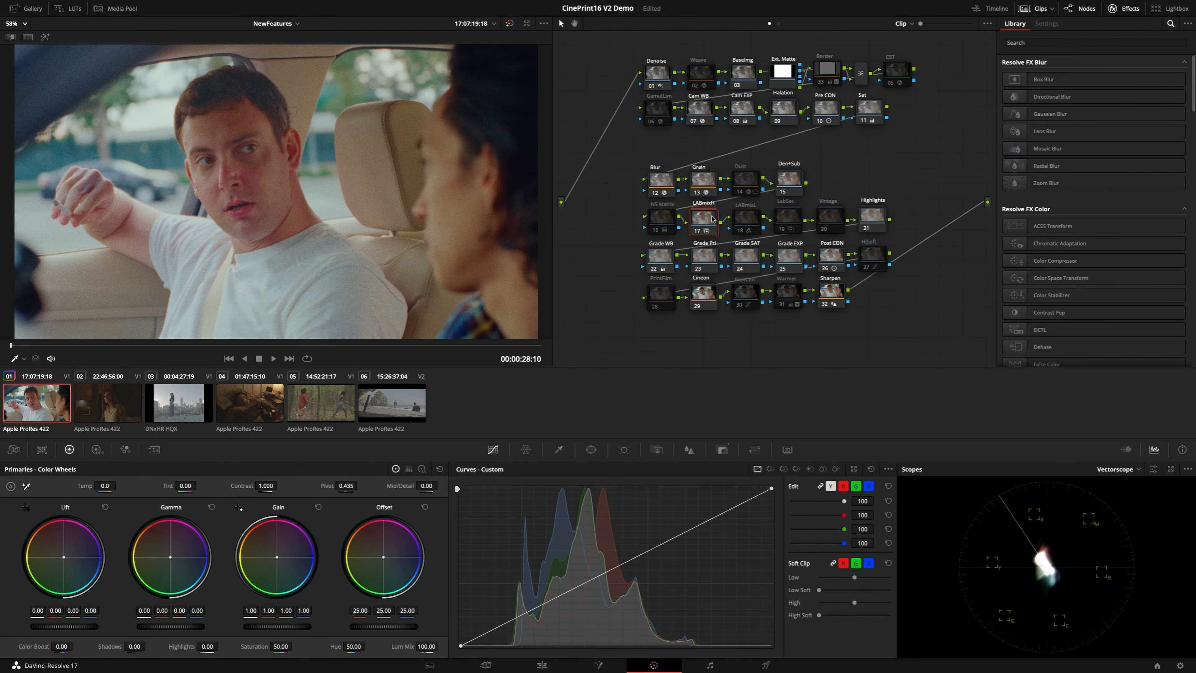
{"action": "key", "text": "ctrl+d"}
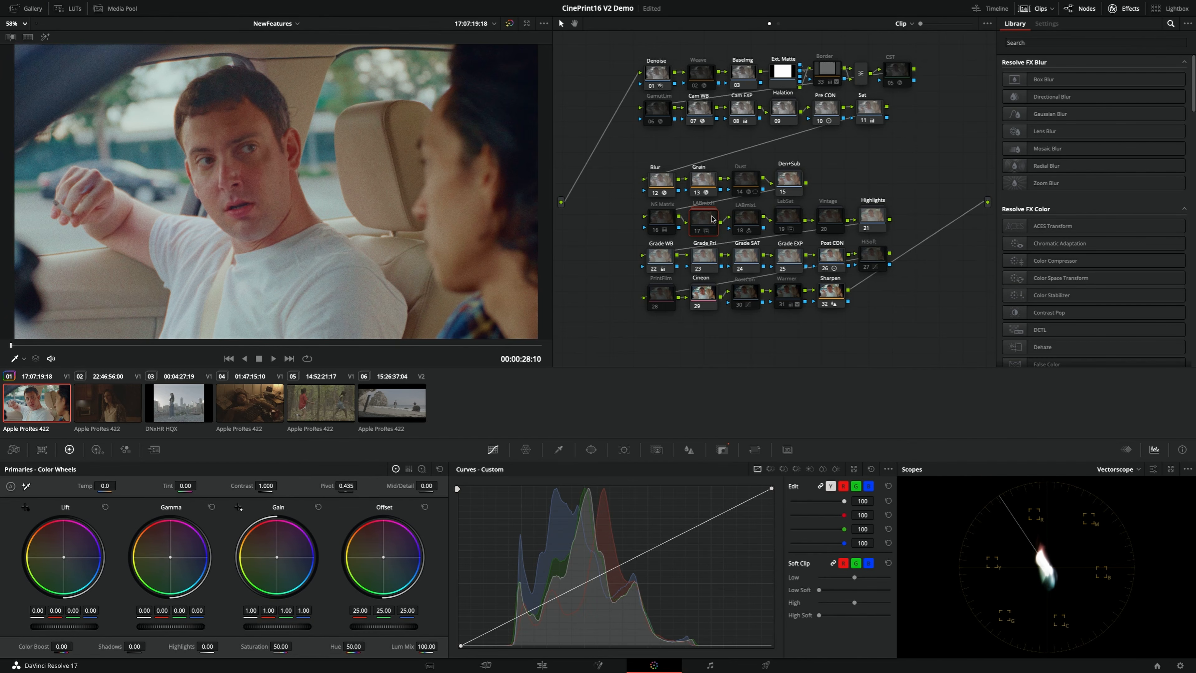
{"action": "key", "text": "ctrl+d"}
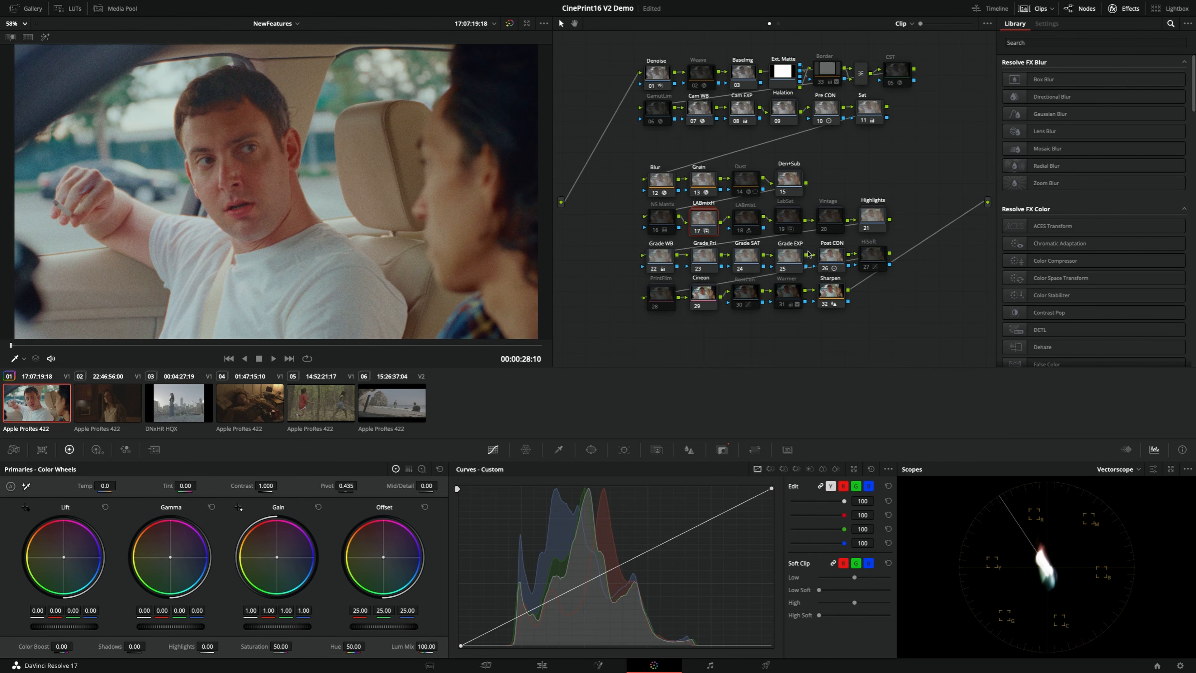
Raise the contrast of the Post CON node slightly further, to about 1.36
{"action": "left_click", "coordinate": [830, 255]}
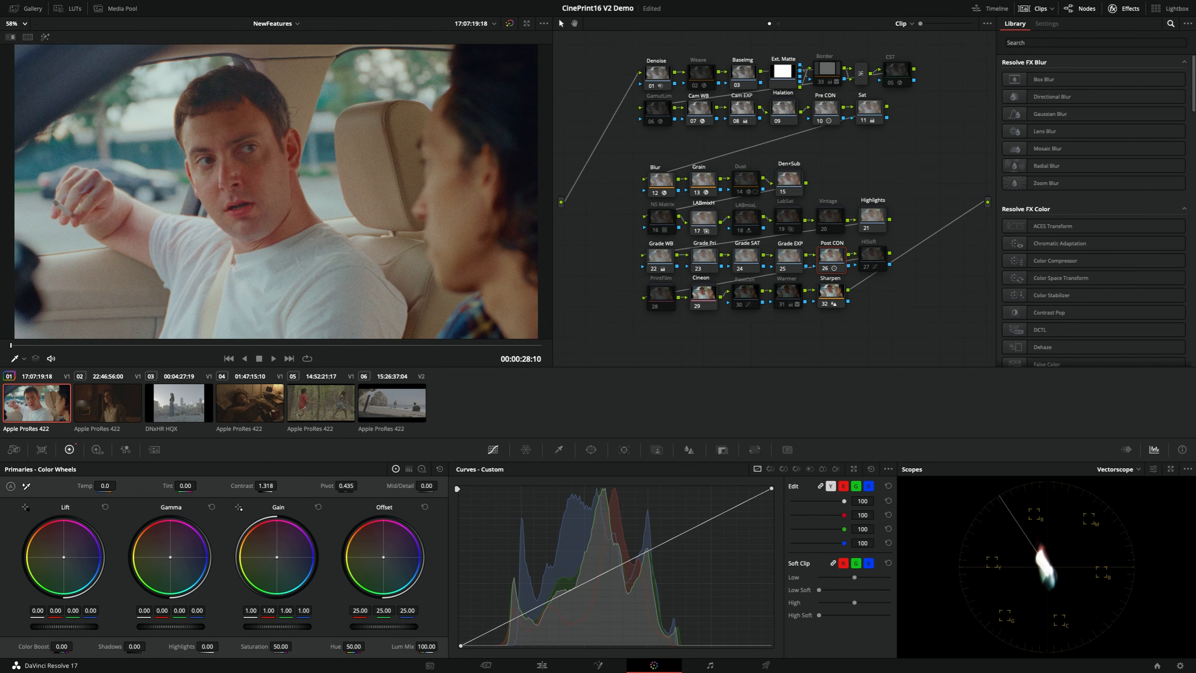
{"action": "left_click_drag", "start_coordinate": [279, 484], "coordinate": [283, 485]}
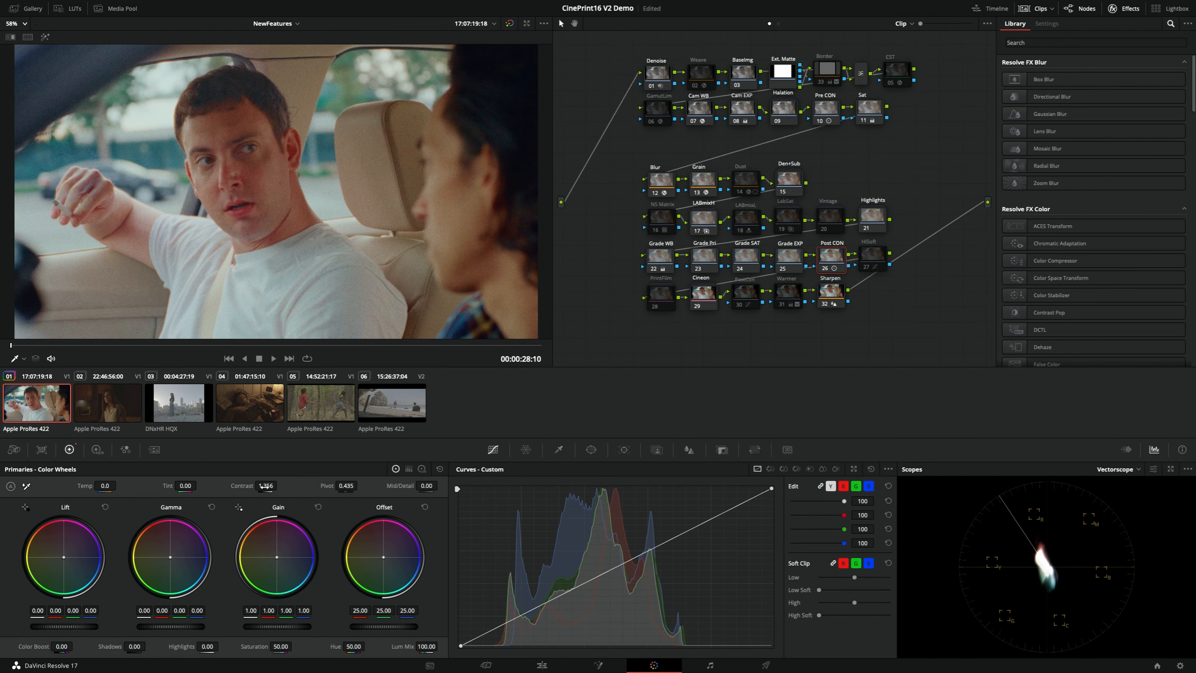
Lower the Offset of the Cam EXP node to 32.30 and check the image in the enlarged viewer
{"action": "left_click", "coordinate": [739, 117]}
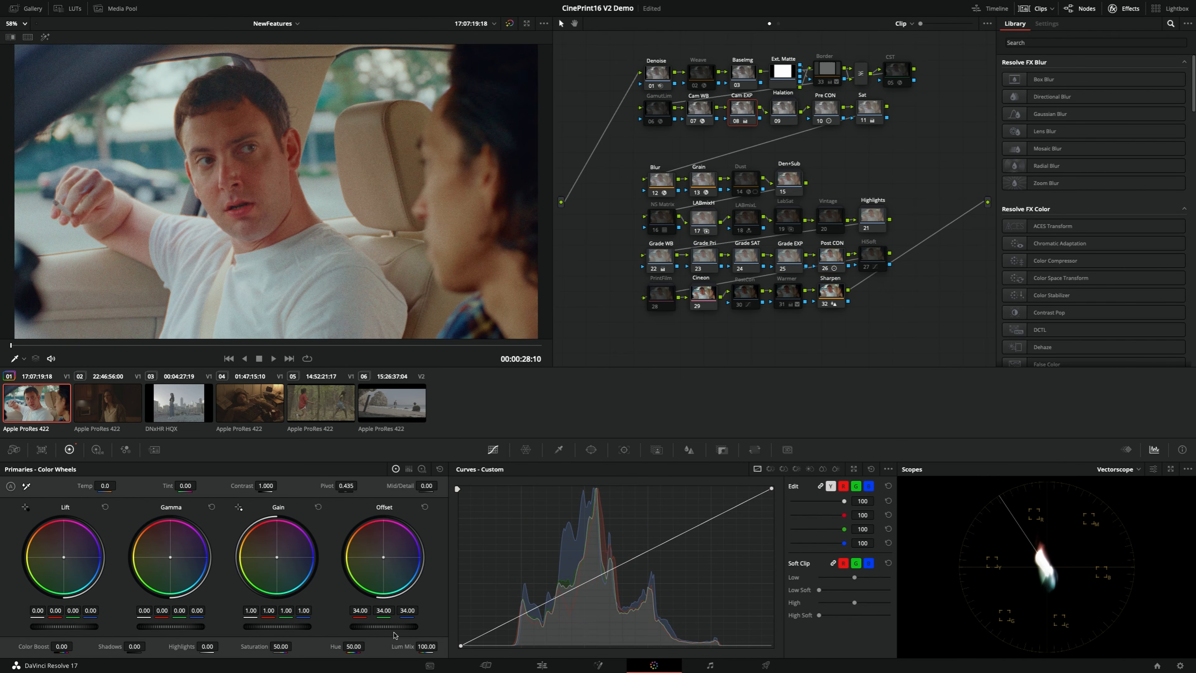
{"action": "left_click_drag", "start_coordinate": [384, 626], "coordinate": [372, 626]}
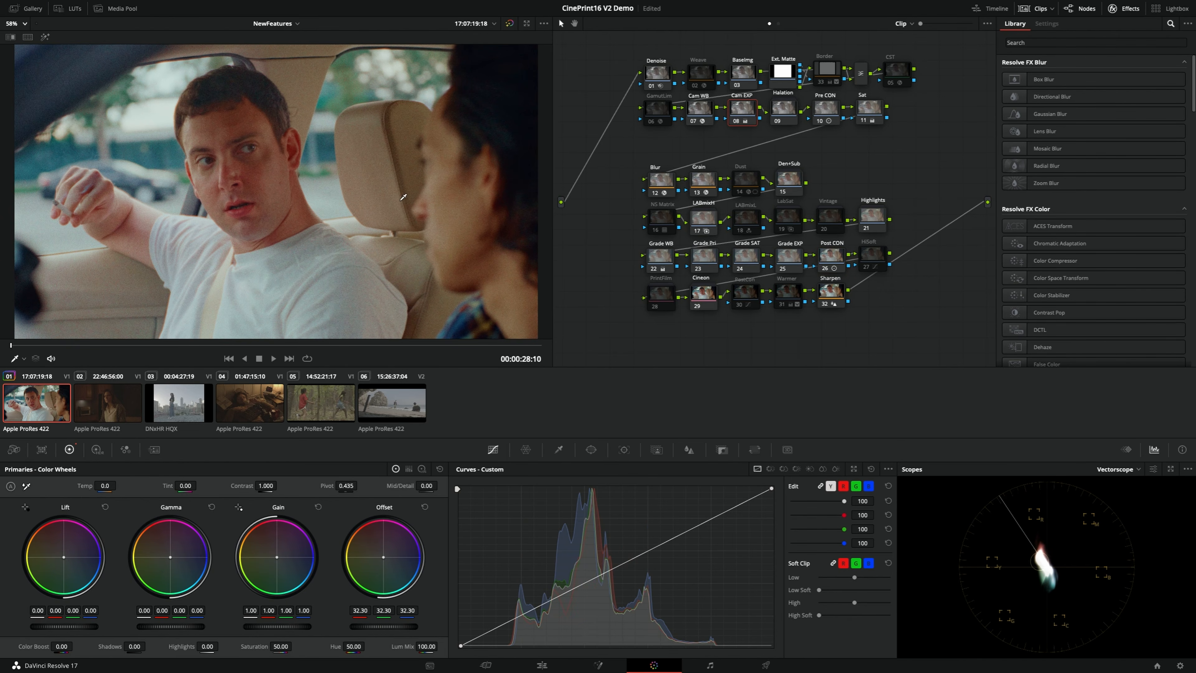
{"action": "key", "text": "alt+f"}
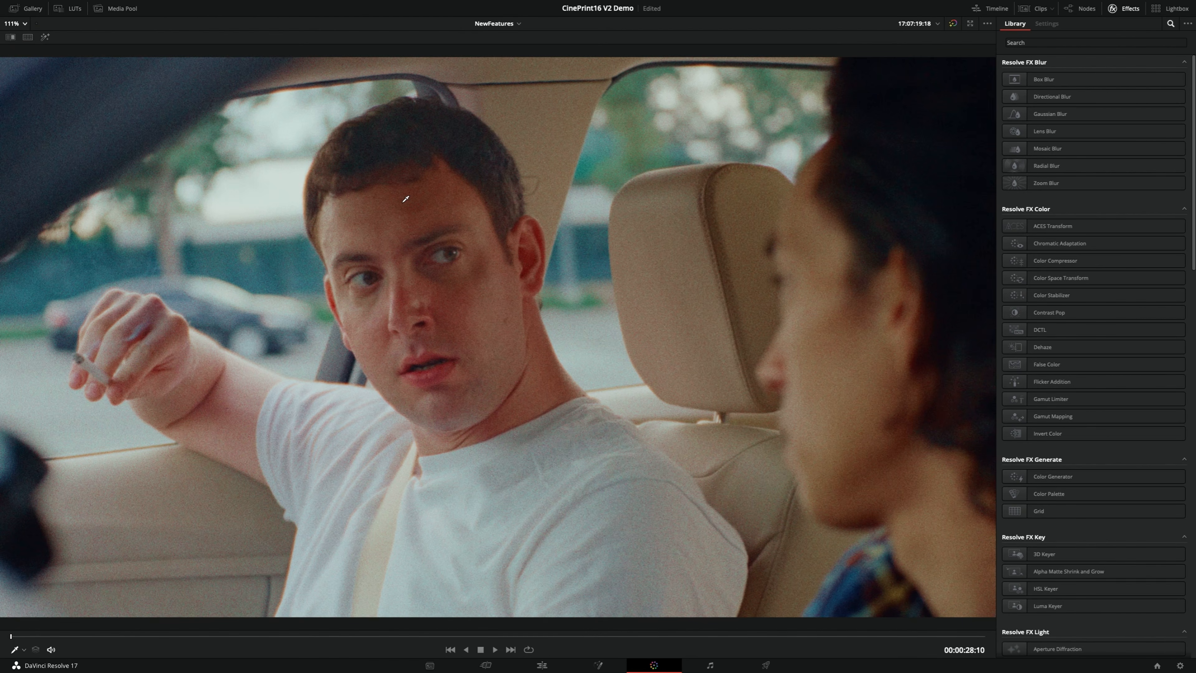
{"action": "key", "text": "alt+f"}
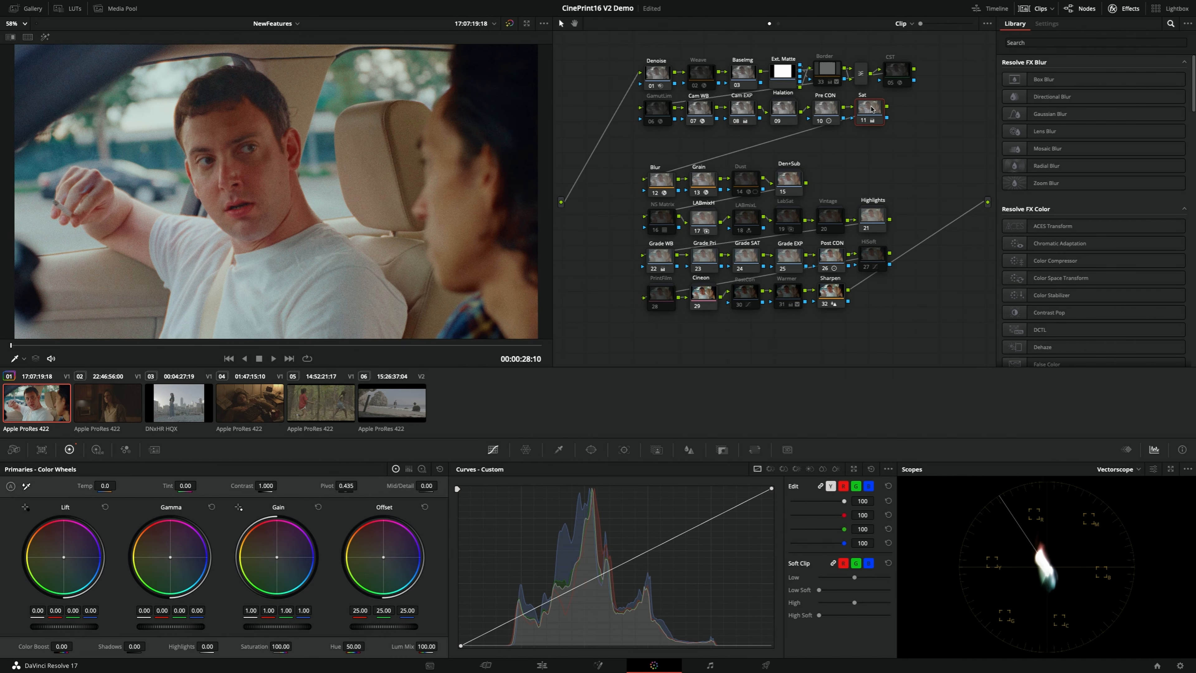
Reduce the saturation of the Sat node to 89
{"action": "left_click_drag", "start_coordinate": [280, 646], "coordinate": [277, 646]}
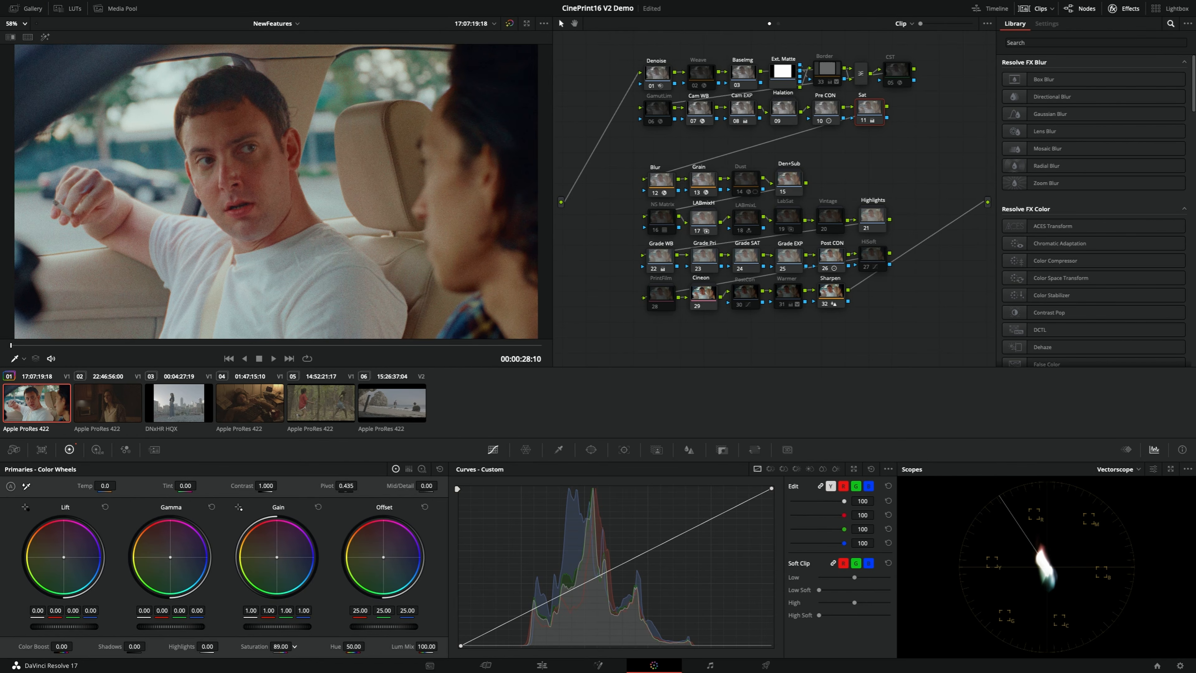
Reduce the saturation of the Sat node slightly further to 87.80 and check the image in the enlarged viewer
{"action": "key", "text": "alt+f"}
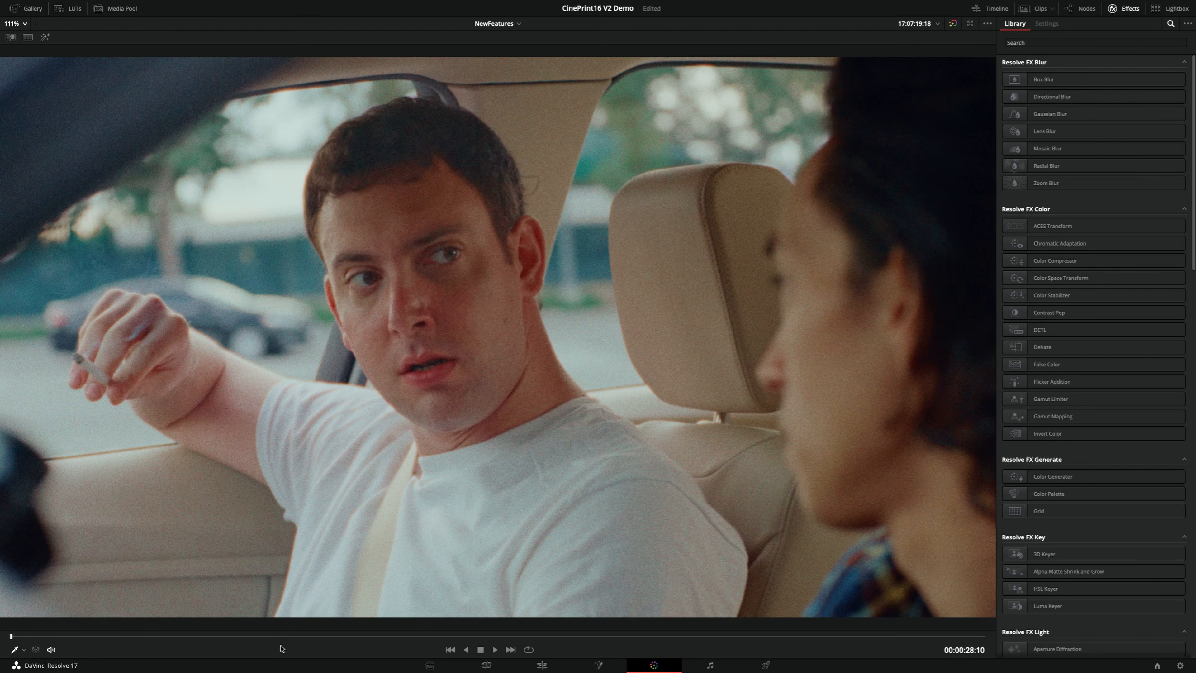
{"action": "key", "text": "alt+f"}
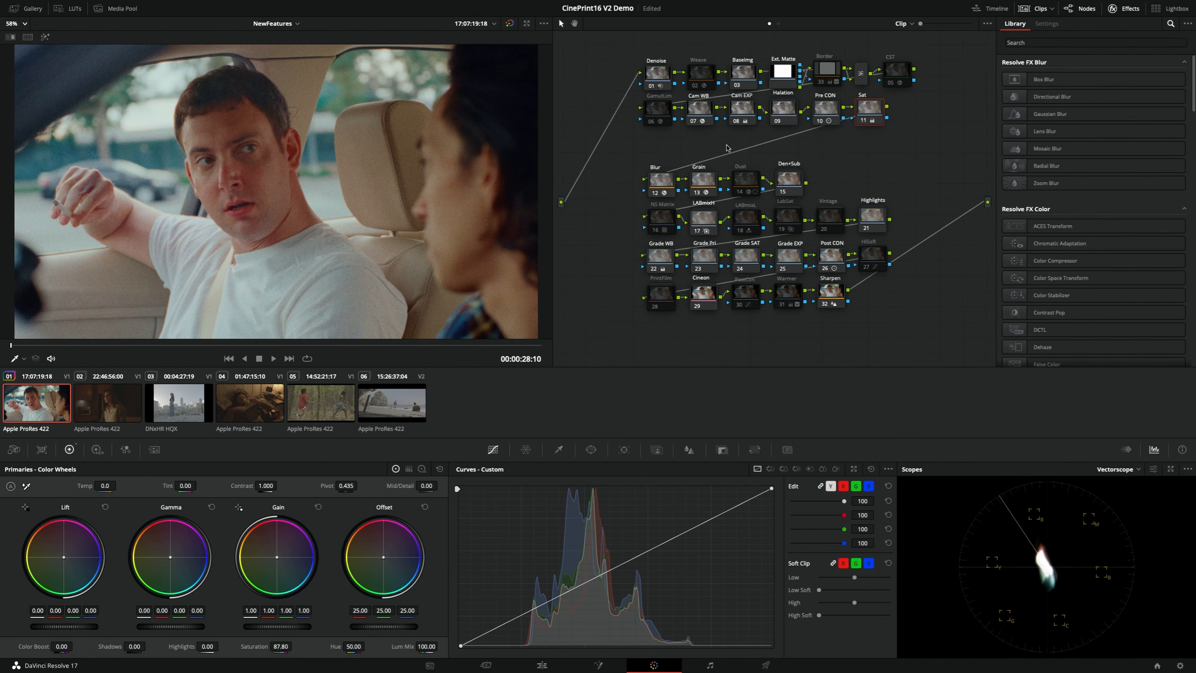
Set the Cam WB node's source illuminant to 6429 Kelvin with a tint of 14.3, and check the full frame enlarged
{"action": "left_click", "coordinate": [701, 110]}
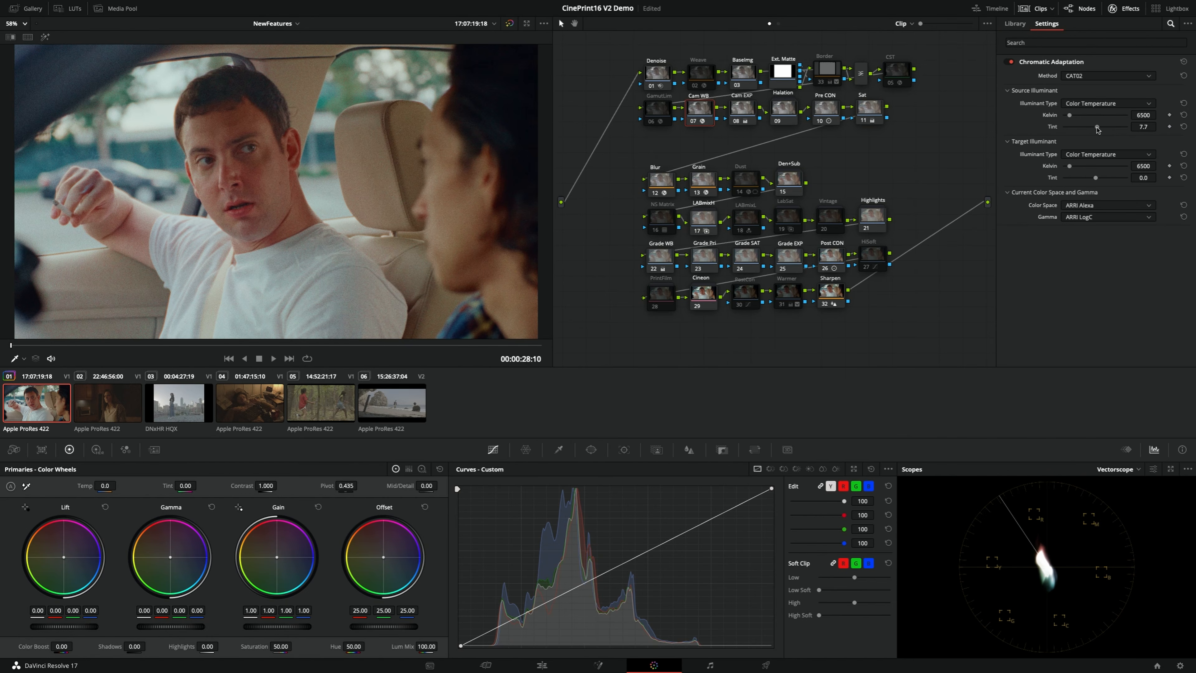
{"action": "left_click_drag", "start_coordinate": [1096, 128], "coordinate": [1098, 128]}
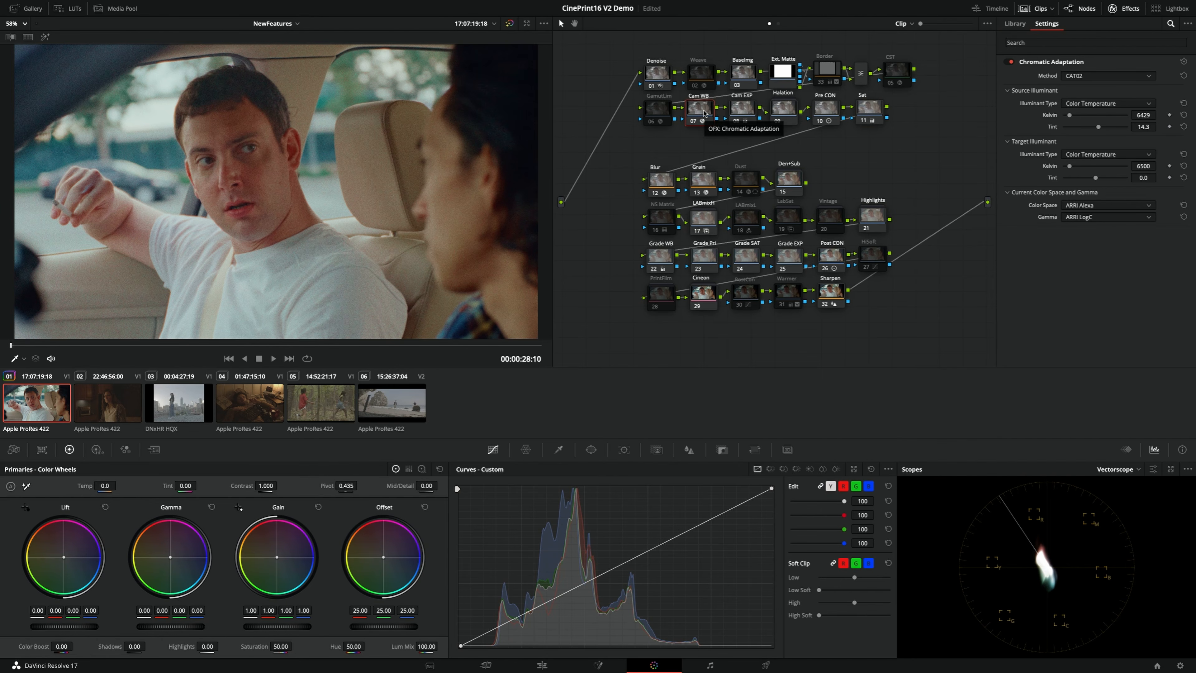
{"action": "key", "text": "alt+f"}
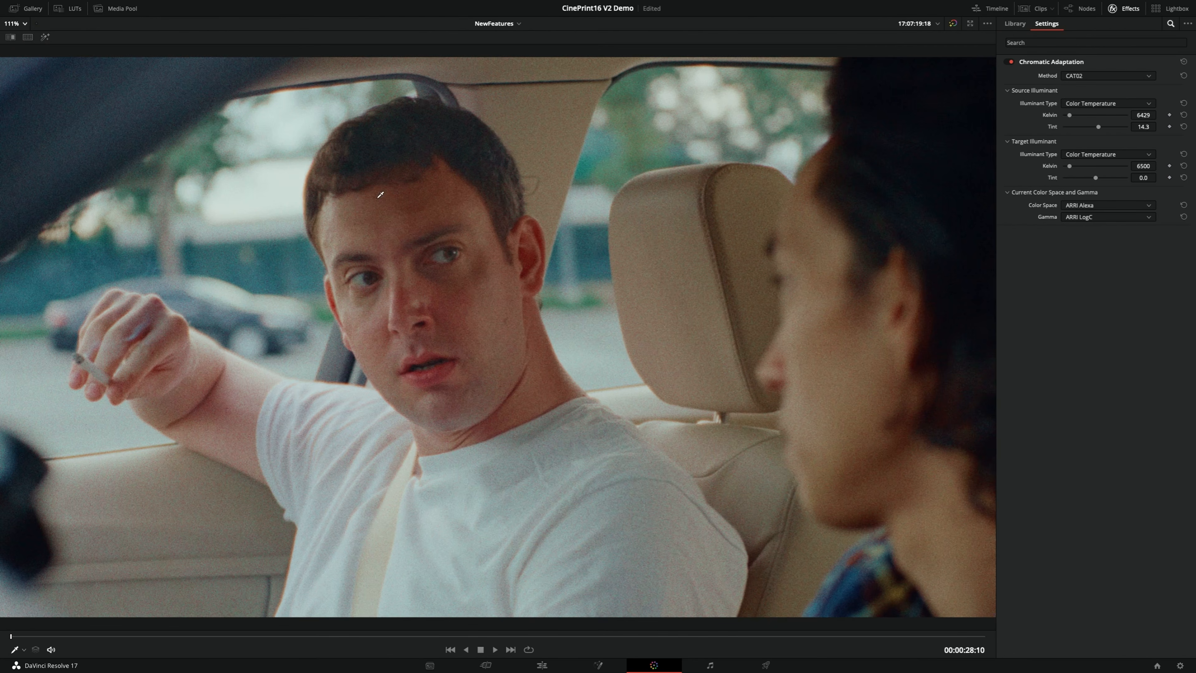
{"action": "key", "text": "alt+f"}
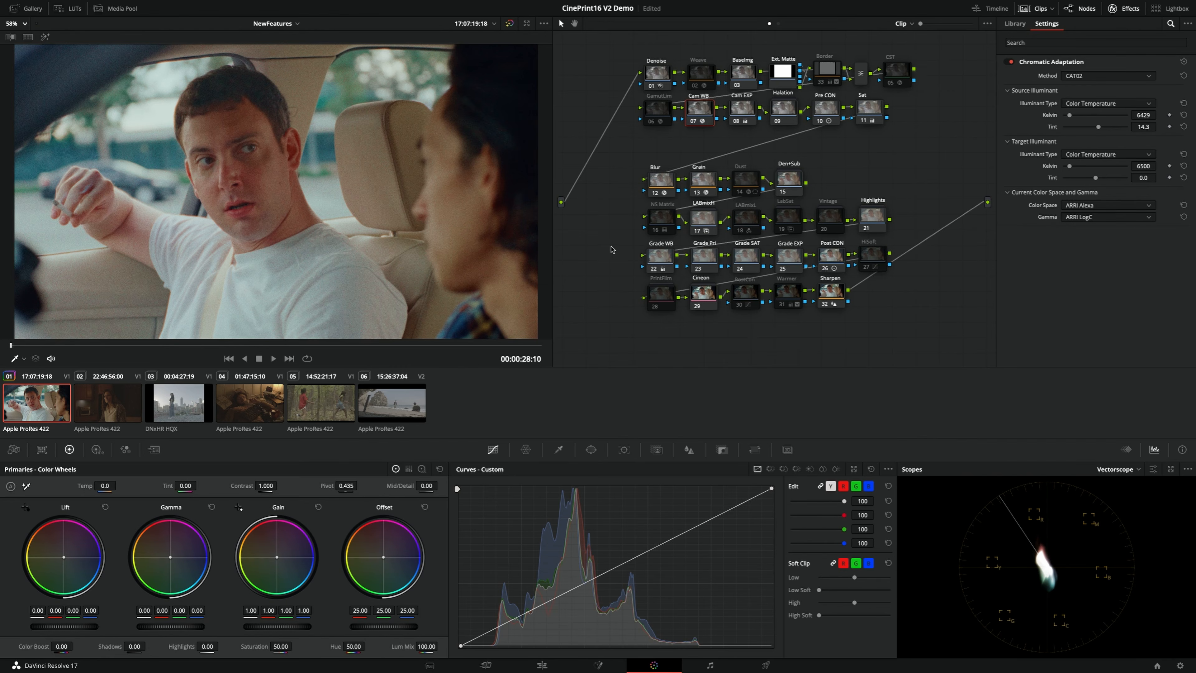
Review the Grain node's Film Grain settings and the Post CON node's contrast, and check the image in the enlarged viewer
{"action": "left_click", "coordinate": [704, 181]}
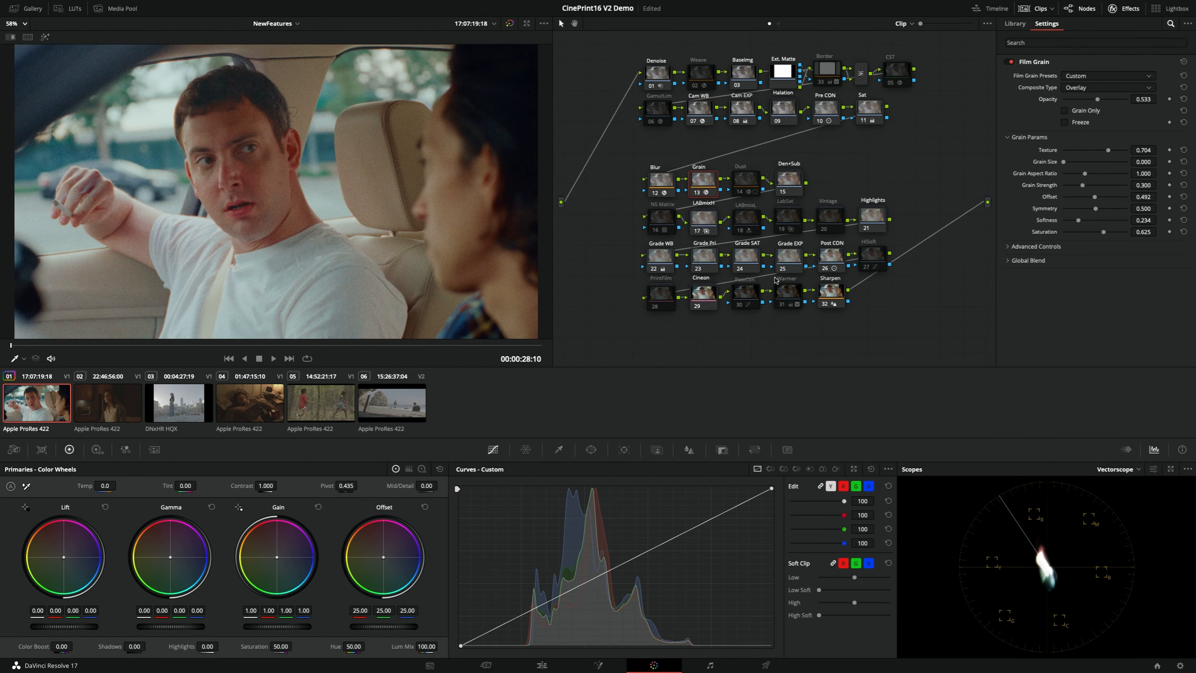
{"action": "left_click", "coordinate": [830, 259]}
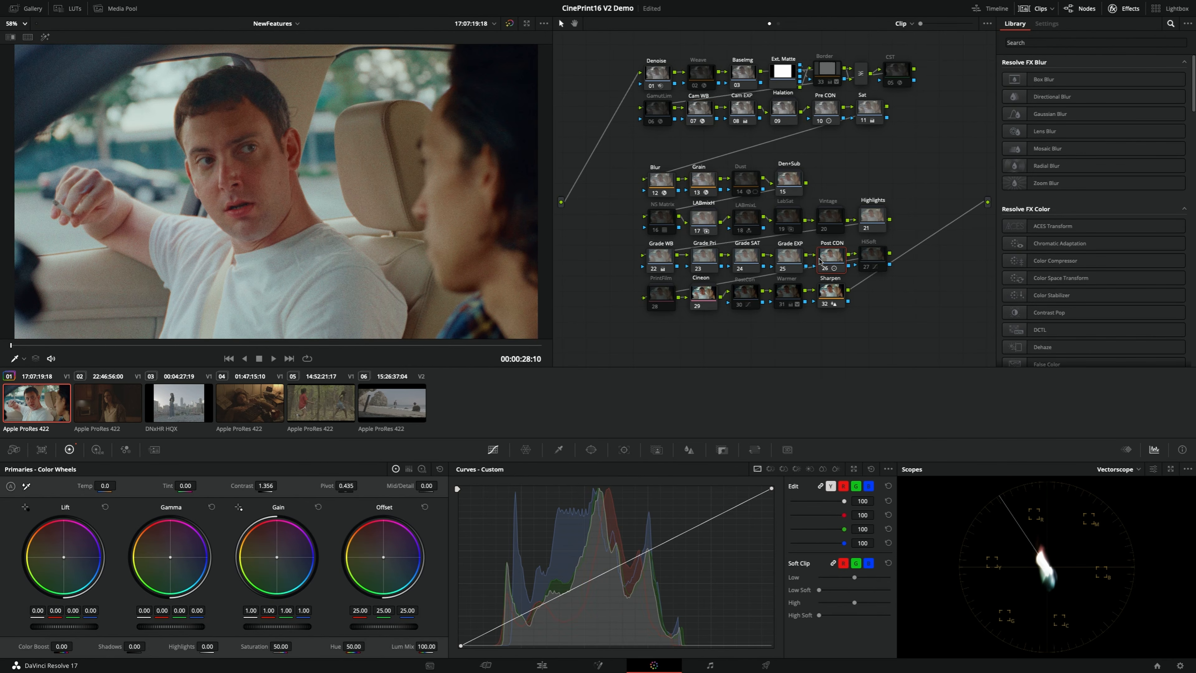
{"action": "key", "text": "alt+f"}
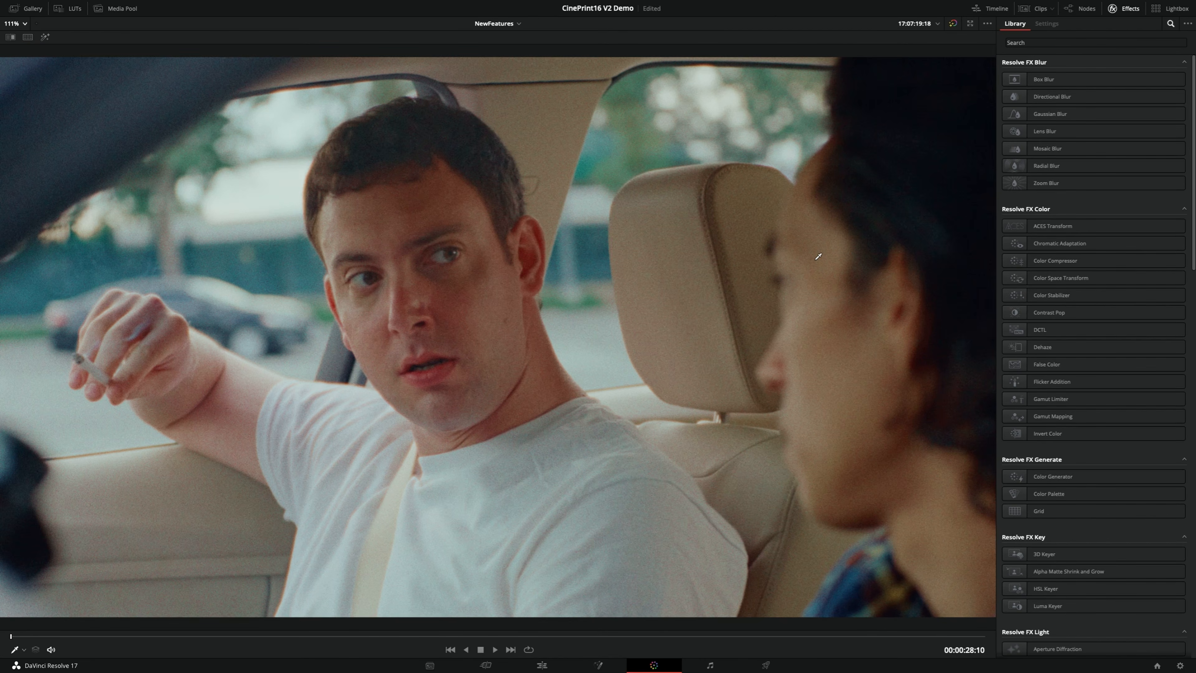
{"action": "key", "text": "alt+f"}
{"action": "key", "text": "alt+f"}
Switch the clip between its two grade versions, load version 2 and inspect the Color Space Transform settings of node 02
{"action": "key", "text": "super+n"}
{"action": "key", "text": "super+b"}
{"action": "key", "text": "super+n"}
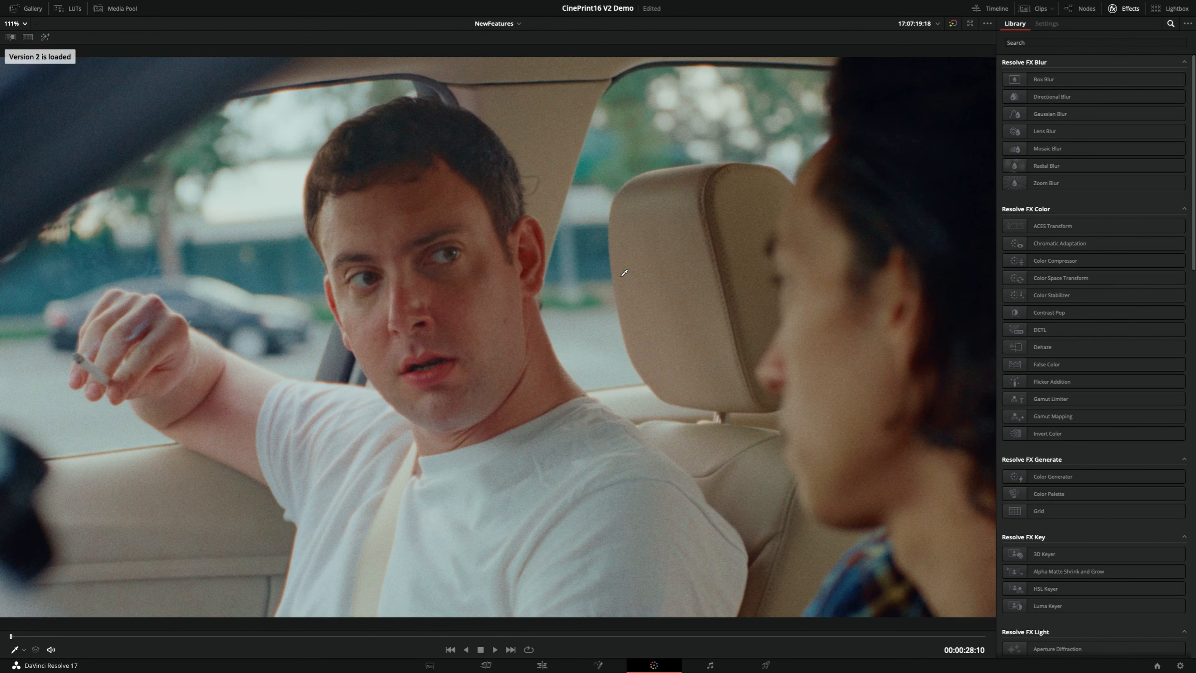
{"action": "key", "text": "alt+f"}
{"action": "left_click", "coordinate": [736, 208]}
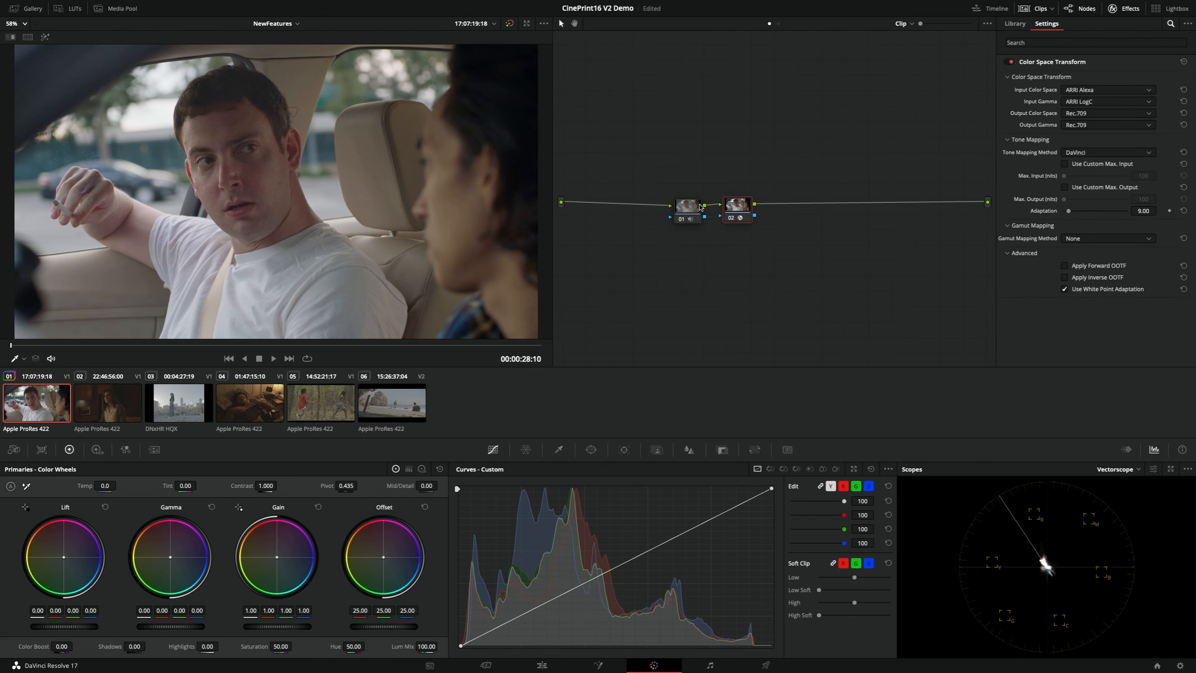
{"action": "left_click", "coordinate": [686, 210]}
{"action": "left_click", "coordinate": [737, 208]}
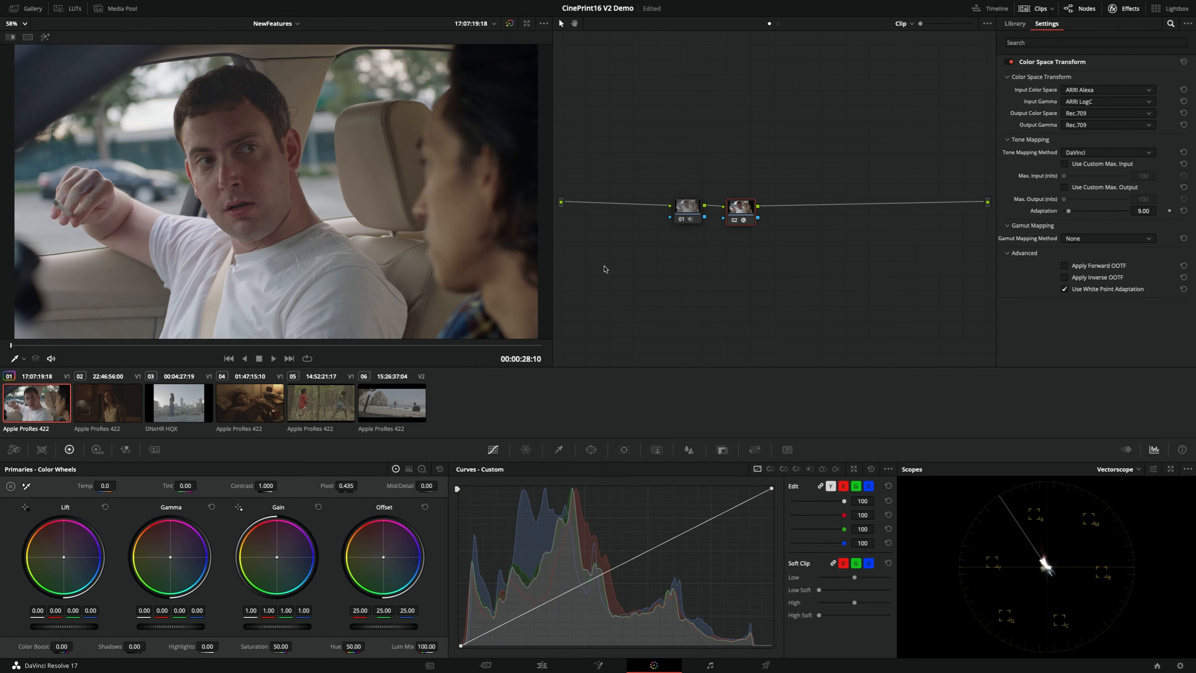
Compare grade versions 1 and 2 over the whole frame in the enlarged viewer
{"action": "key", "text": "alt+f"}
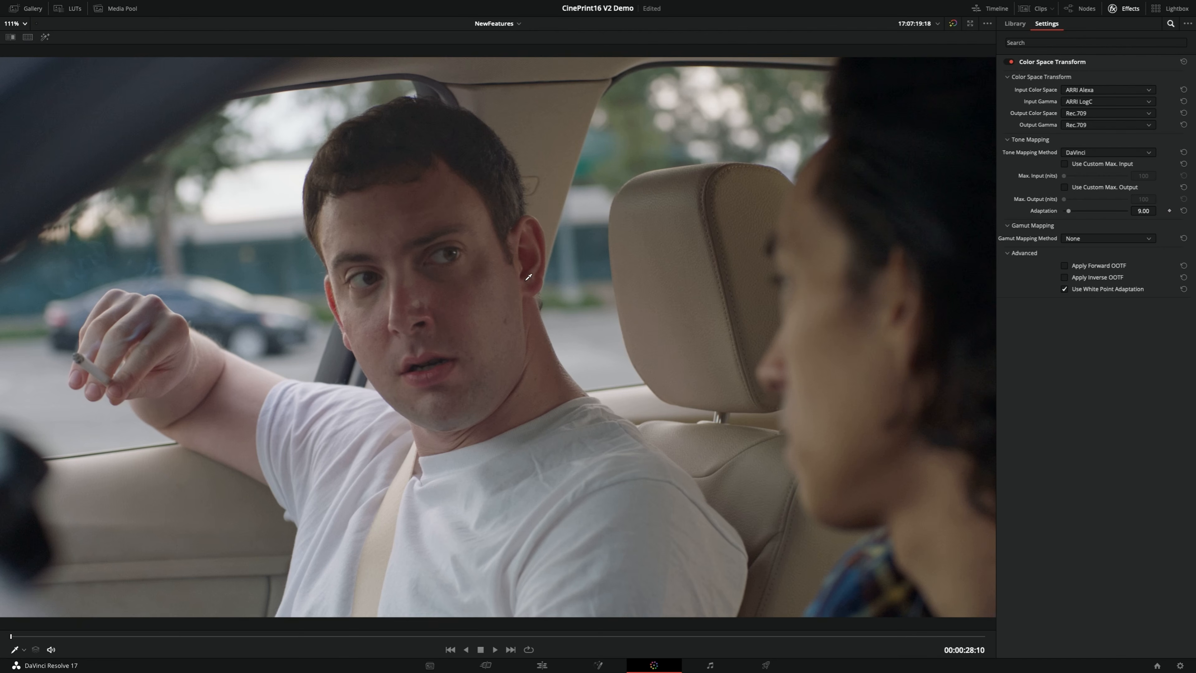
{"action": "key", "text": "super+b"}
{"action": "key", "text": "super+n"}
{"action": "key", "text": "super+b"}
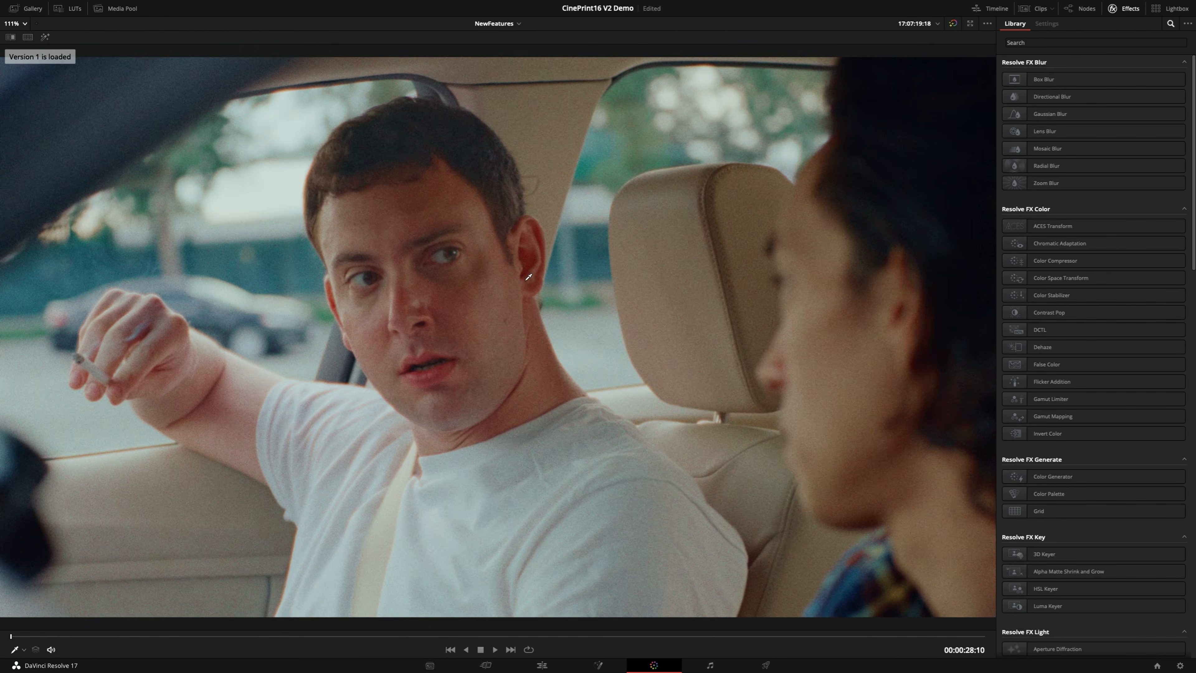
{"action": "key", "text": "super+n"}
{"action": "key", "text": "super+b"}
{"action": "key", "text": "super+n"}
{"action": "key", "text": "super+b"}
Magnify the image to 190% around the man's hand, arm and shirt, and compare grade versions 1 and 2 there
{"action": "scroll", "coordinate": [336, 412], "scroll_direction": "up", "scroll_amount": 4}
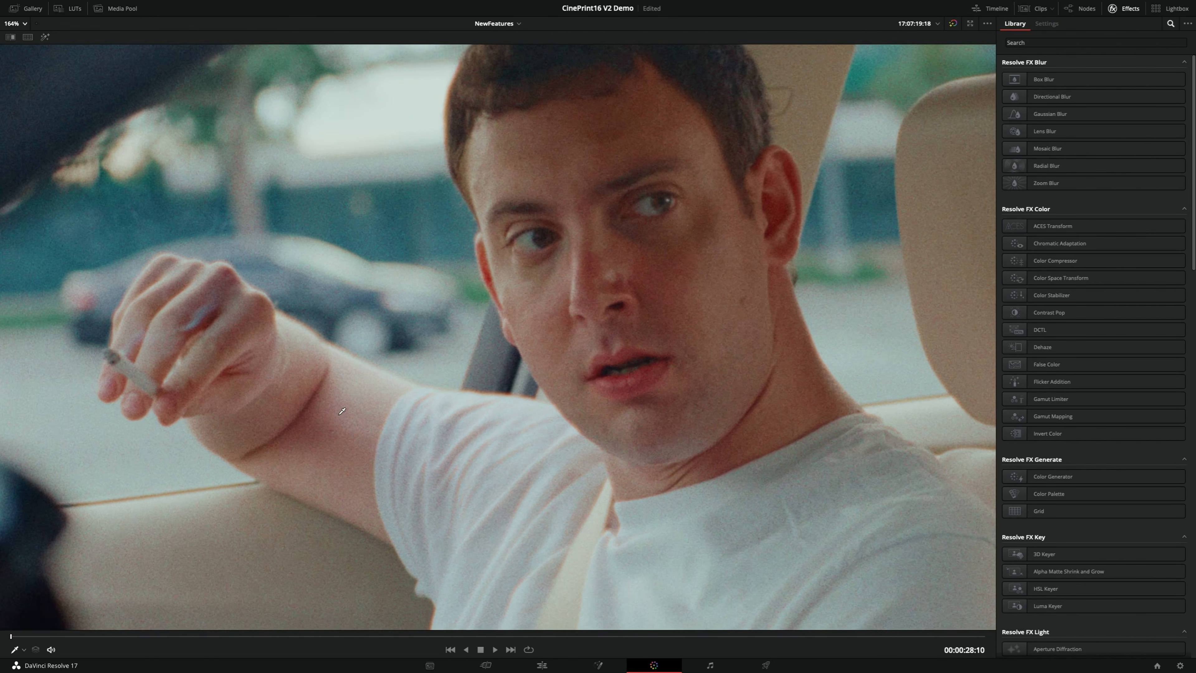
{"action": "scroll", "coordinate": [342, 411], "scroll_direction": "up", "scroll_amount": 2}
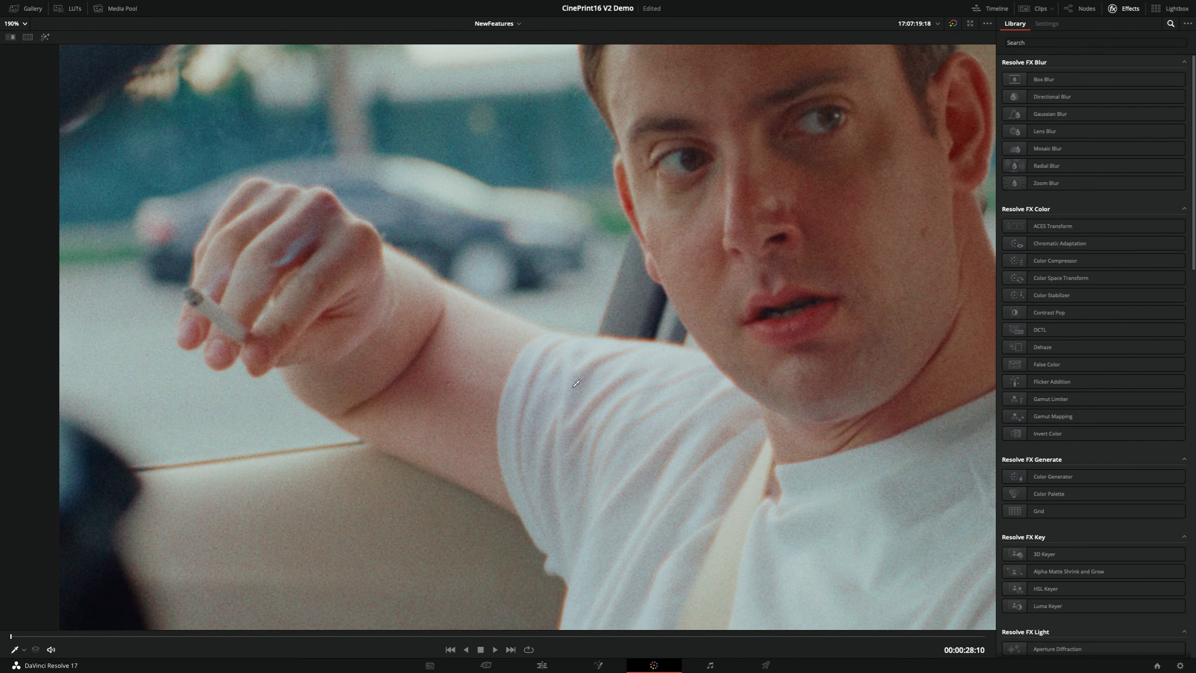
{"action": "key", "text": "super+n"}
{"action": "key", "text": "super+b"}
{"action": "key", "text": "super+n"}
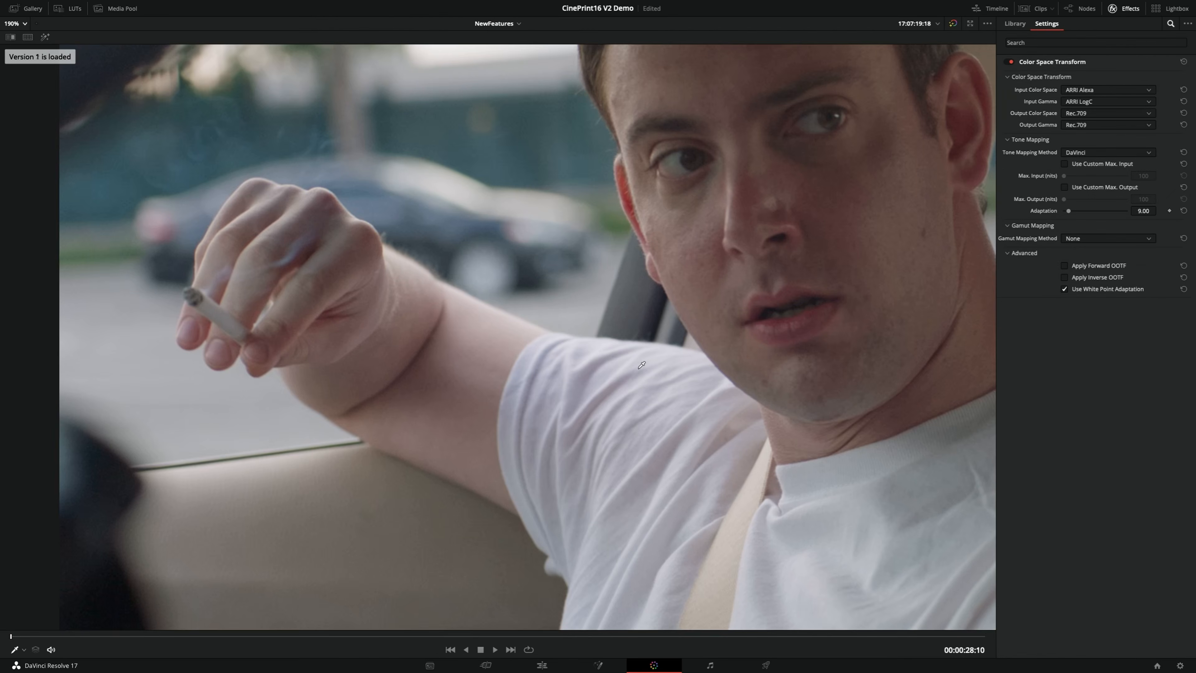
{"action": "key", "text": "super+b"}
{"action": "key", "text": "super+n"}
{"action": "key", "text": "super+b"}
{"action": "key", "text": "super+n"}
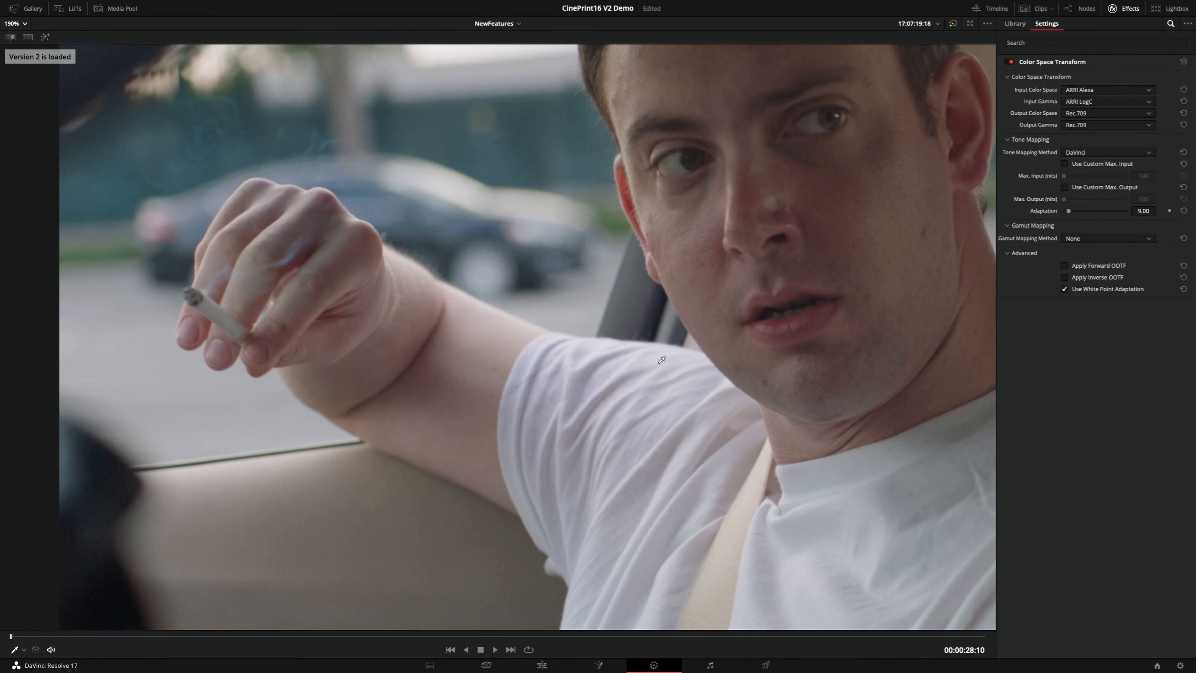
{"action": "key", "text": "super+b"}
{"action": "key", "text": "super+n"}
{"action": "key", "text": "super+b"}
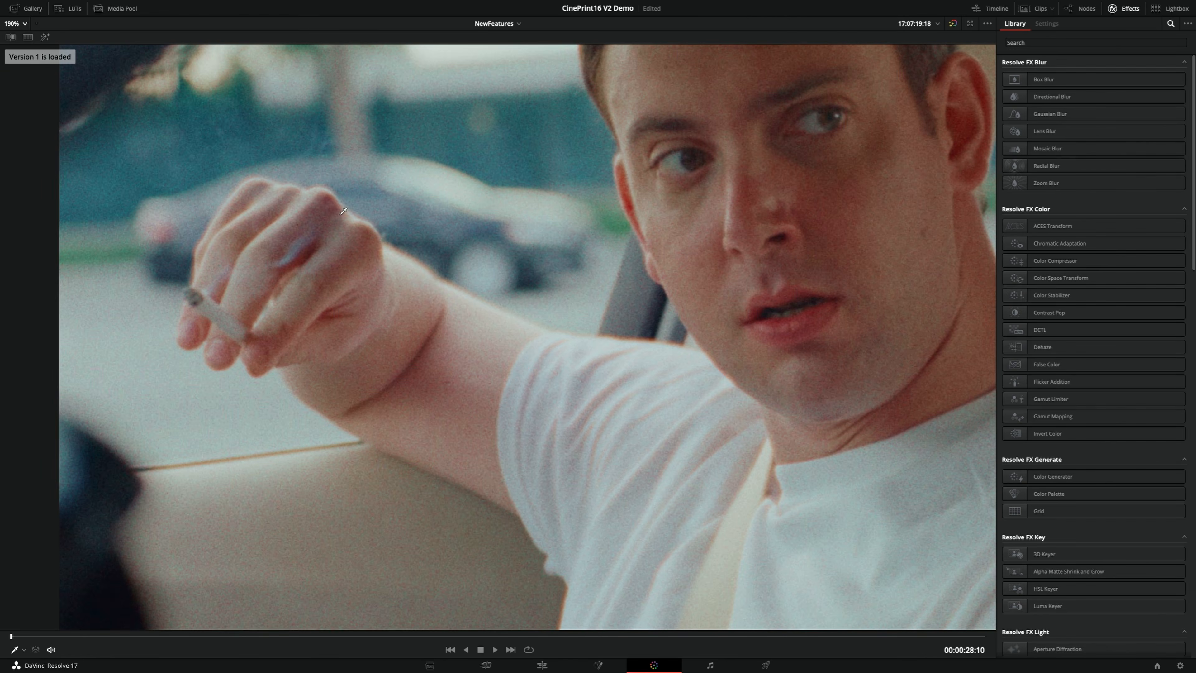
{"action": "key", "text": "super+n"}
{"action": "key", "text": "super+b"}
{"action": "key", "text": "super+n"}
{"action": "key", "text": "super+b"}
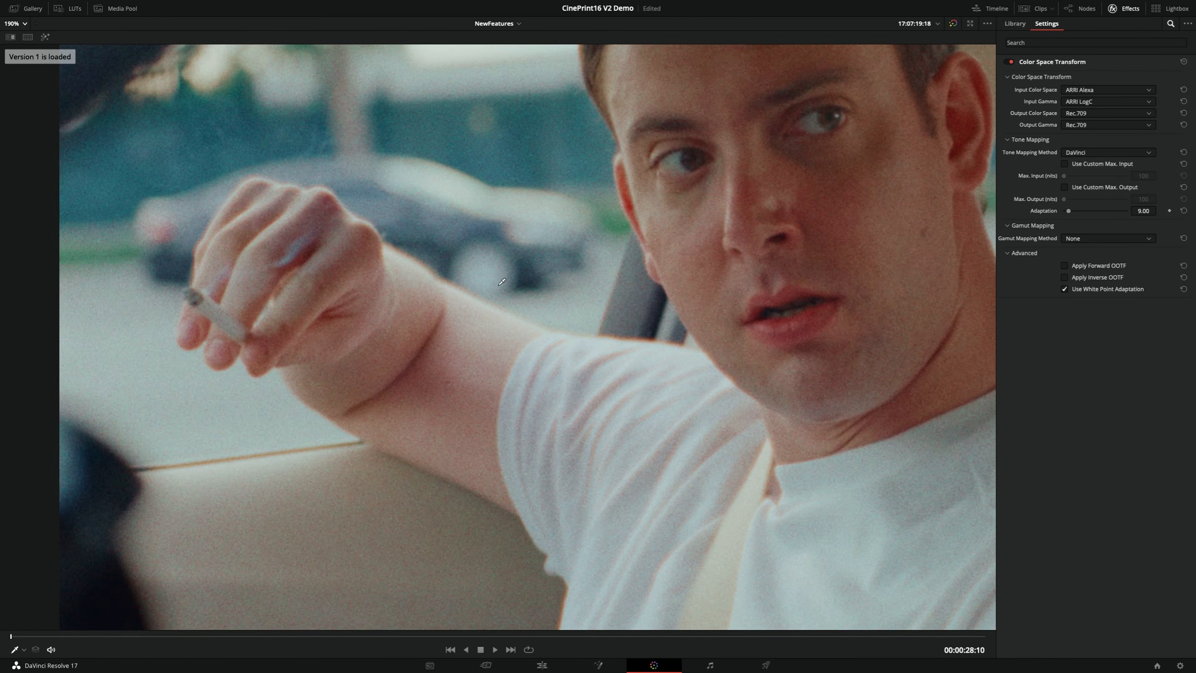
{"action": "key", "text": "super+n"}
{"action": "key", "text": "super+b"}
{"action": "key", "text": "super+n"}
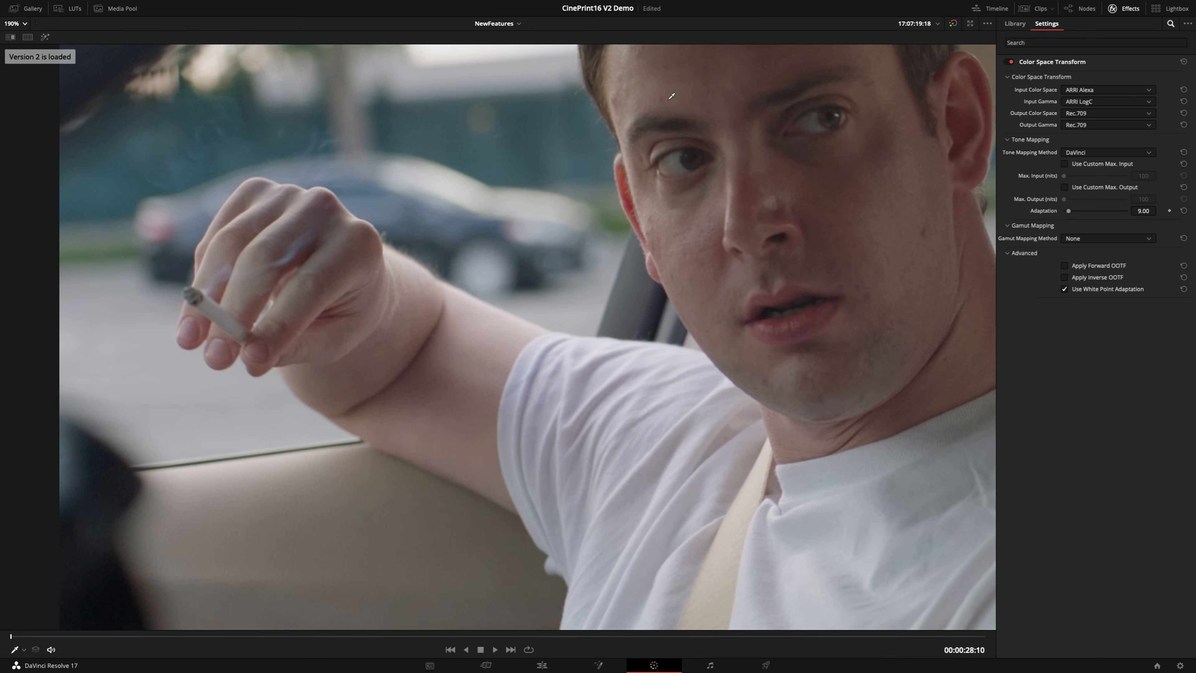
Compare the two grade versions on the man's hair and the bright window area behind him
{"action": "key", "text": "super+b"}
{"action": "key", "text": "super+n"}
{"action": "key", "text": "super+b"}
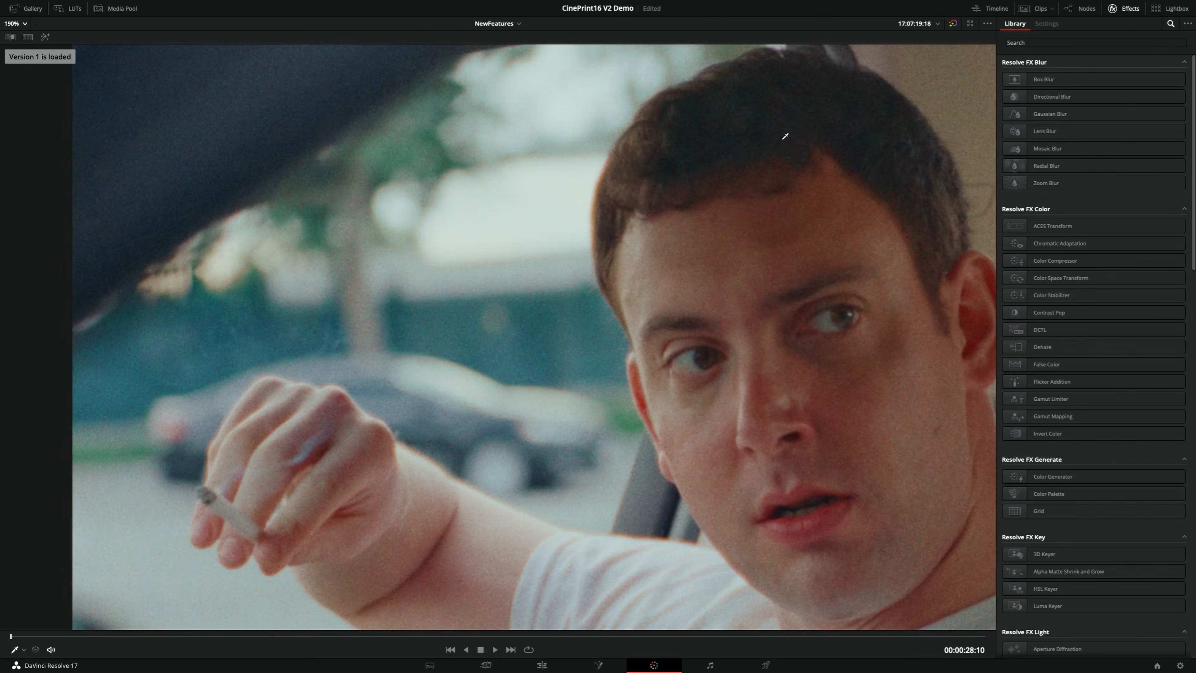
{"action": "key", "text": "super+n"}
Compare grade versions 1 and 2 around the upper headrest and the trees seen through the rear window
{"action": "key", "text": "super+n"}
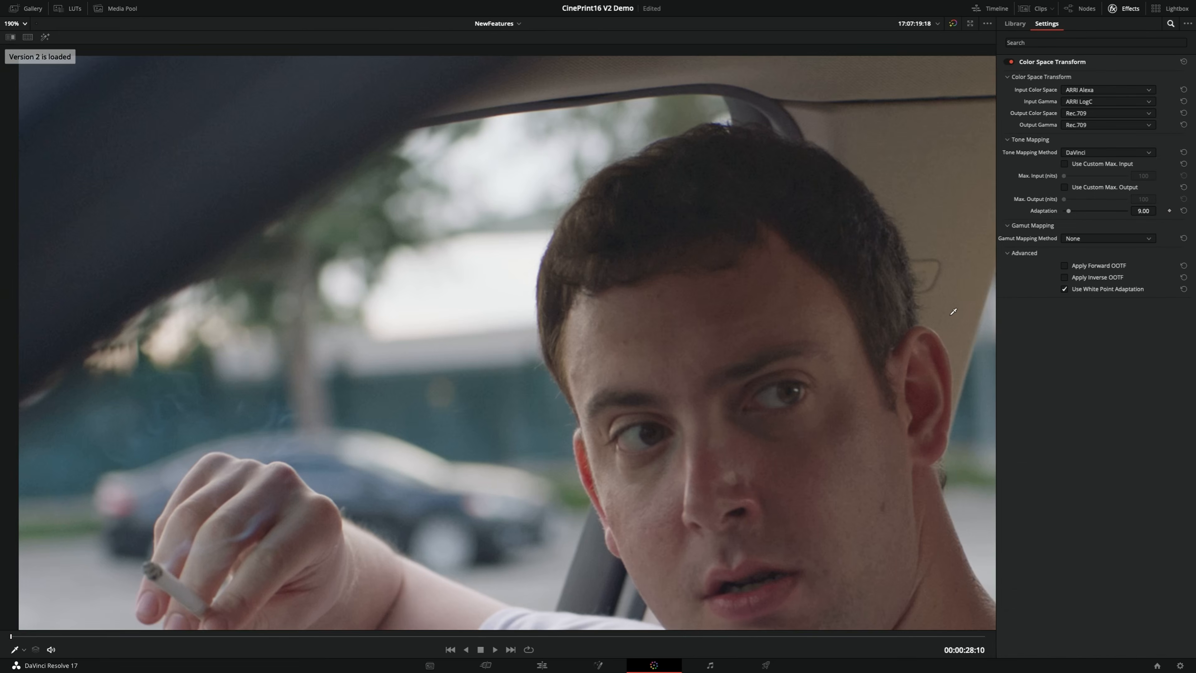
{"action": "key", "text": "super+b"}
{"action": "left_click_drag", "start_coordinate": [972, 322], "coordinate": [559, 326]}
{"action": "key", "text": "super+n"}
{"action": "key", "text": "super+b"}
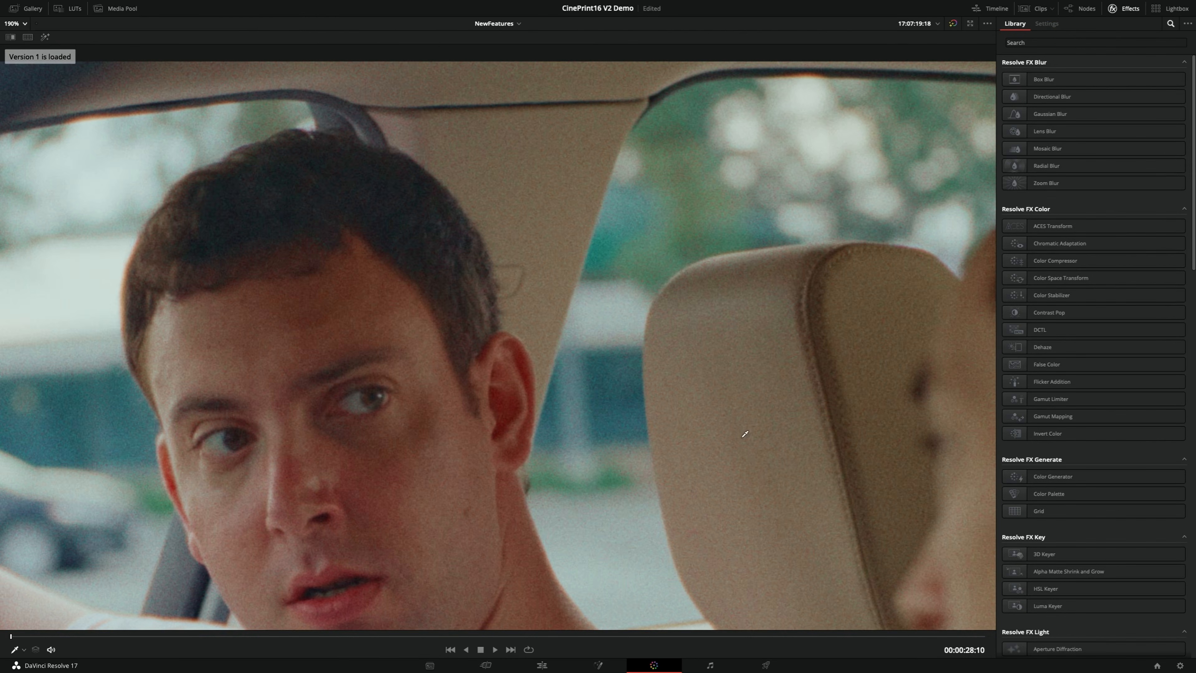
{"action": "key", "text": "super+n"}
{"action": "key", "text": "super+b"}
Compare both grade versions on the shirt, the lower headrest and the leather seat
{"action": "left_click_drag", "start_coordinate": [701, 507], "coordinate": [705, 378]}
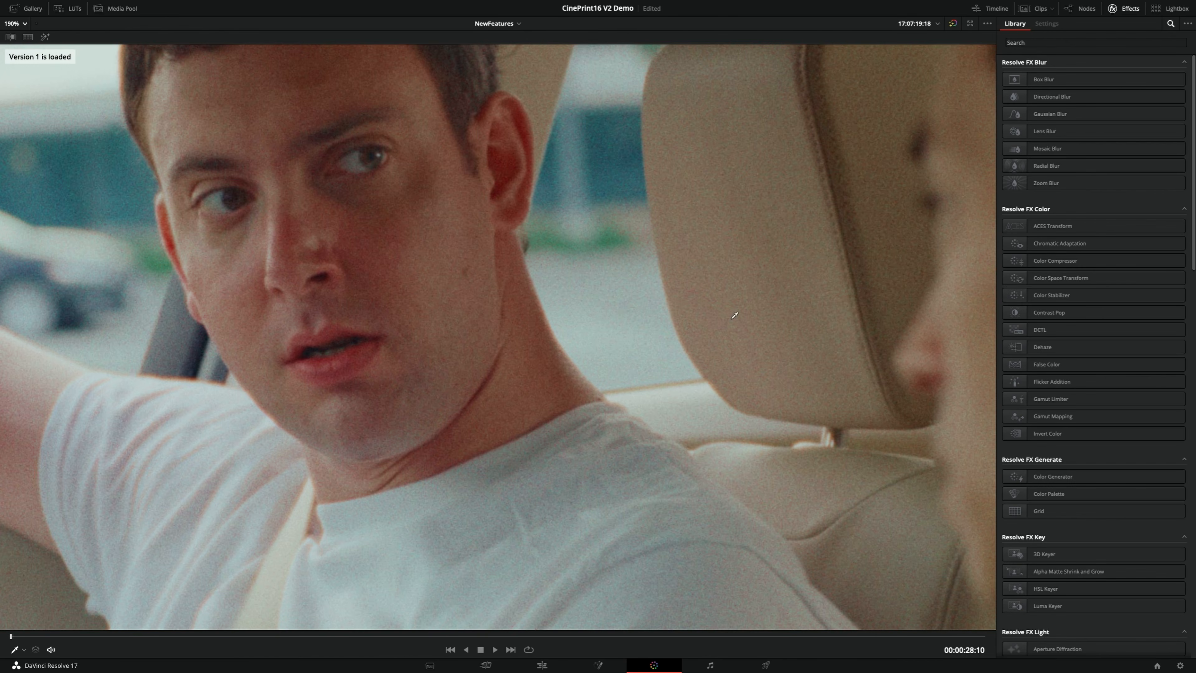
{"action": "key", "text": "super+n"}
{"action": "key", "text": "super+b"}
{"action": "key", "text": "super+n"}
{"action": "key", "text": "super+b"}
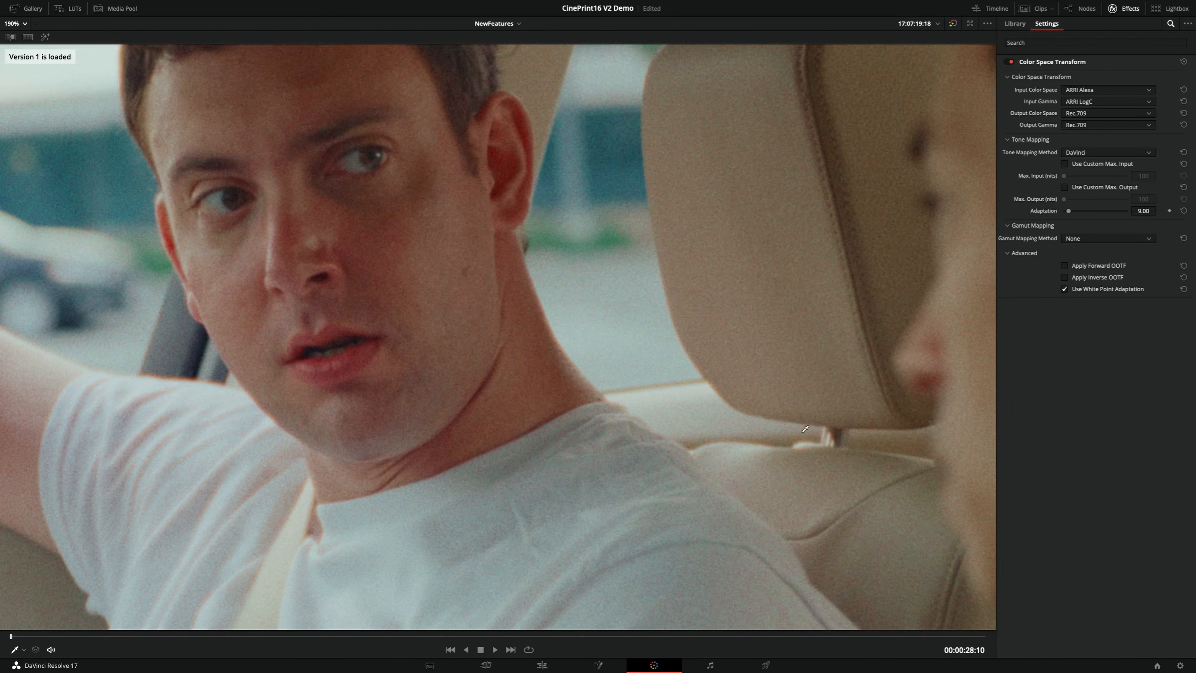
{"action": "key", "text": "super+n"}
{"action": "key", "text": "super+b"}
{"action": "key", "text": "super+n"}
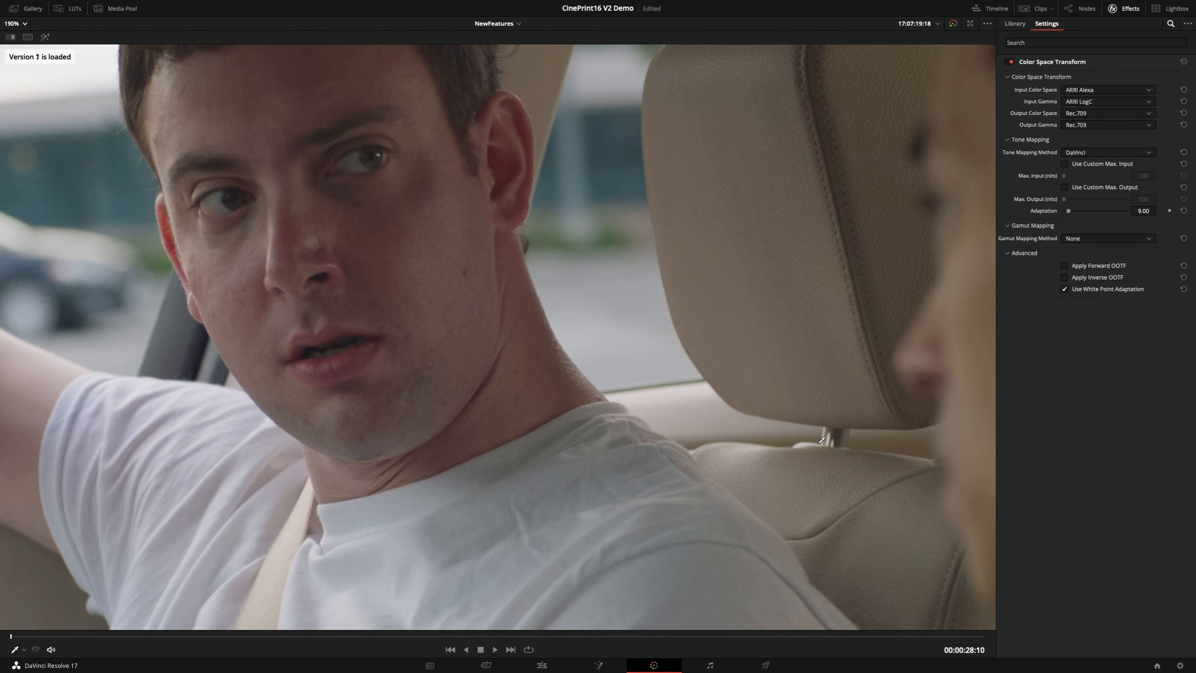
{"action": "key", "text": "super+b"}
Compare the two grade versions on the man's face, leave version 1 loaded and fit the whole frame in the viewer
{"action": "key", "text": "super+n"}
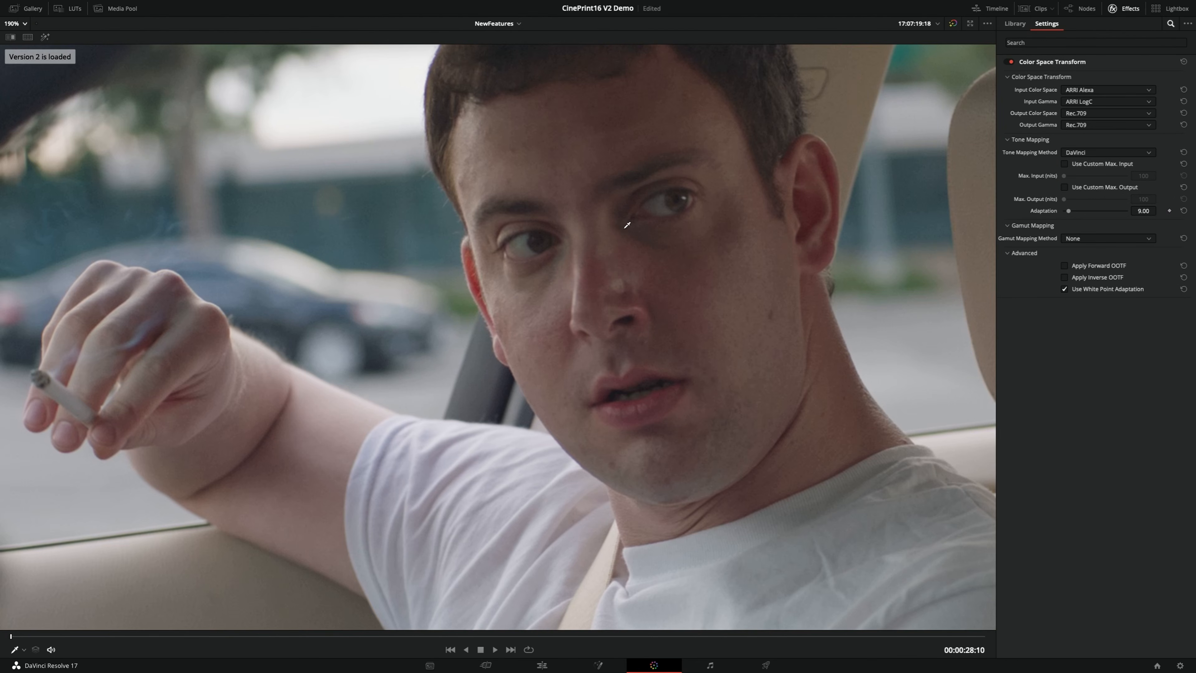
{"action": "key", "text": "super+b"}
{"action": "key", "text": "super+n"}
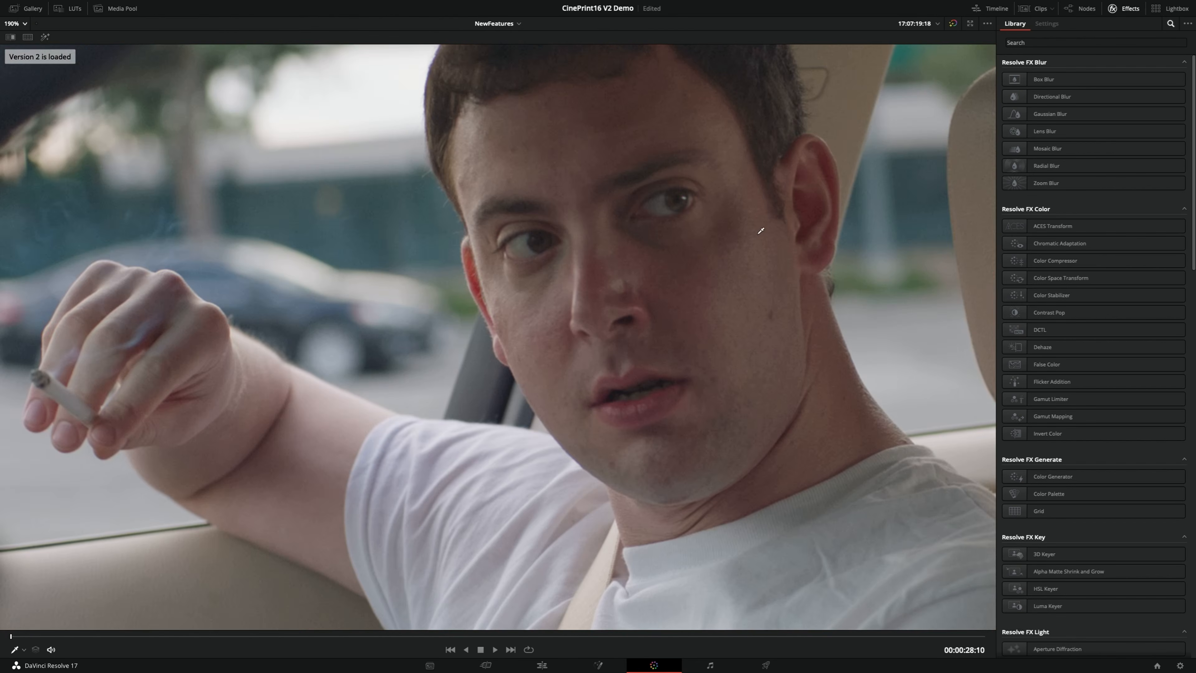
{"action": "key", "text": "super+b"}
{"action": "key", "text": "super+n"}
{"action": "key", "text": "super+b"}
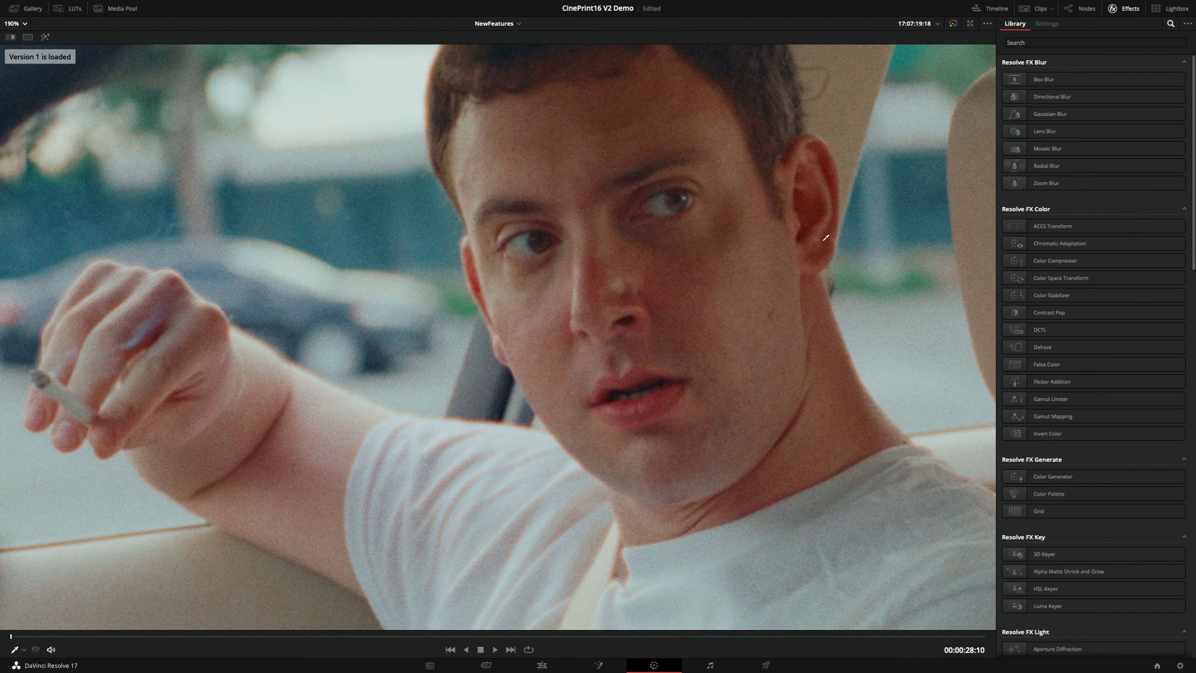
{"action": "key", "text": "super+n"}
{"action": "key", "text": "super+b"}
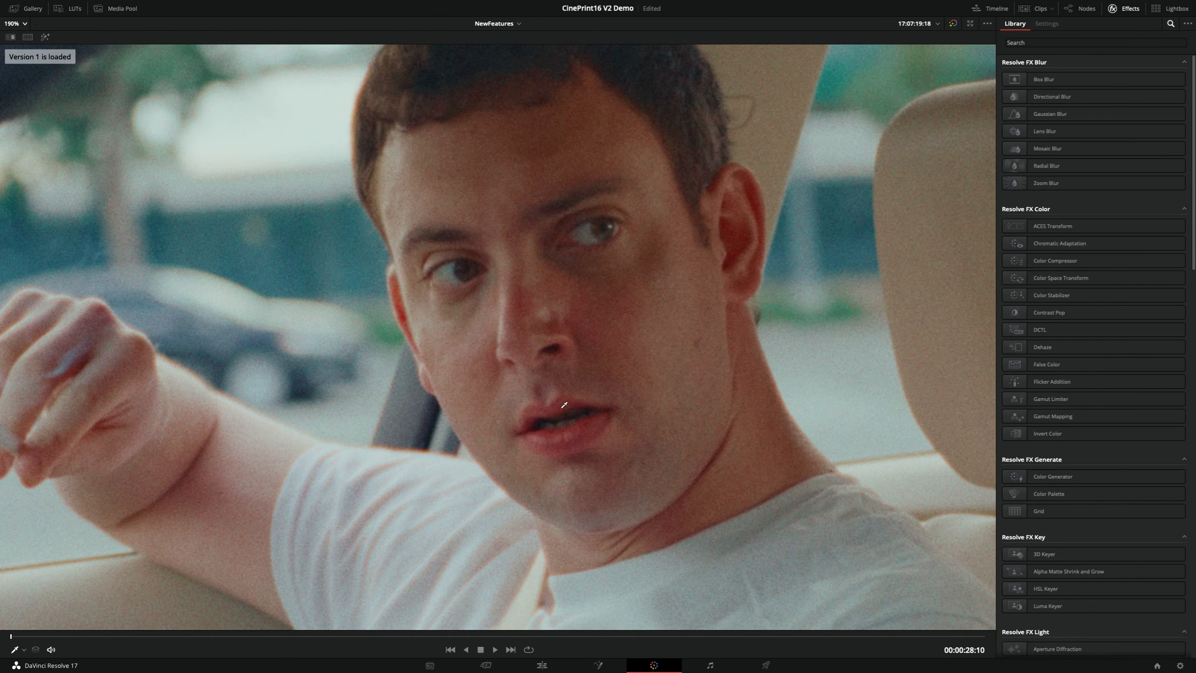
{"action": "key", "text": "super+n"}
{"action": "key", "text": "super+b"}
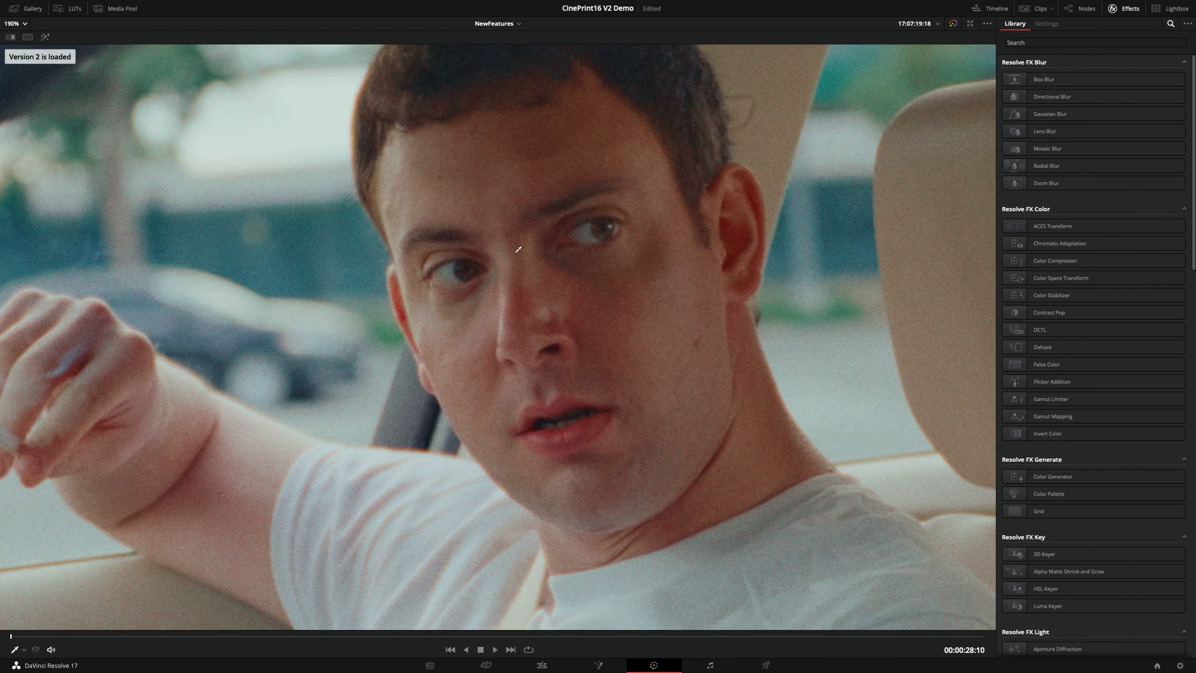
{"action": "key", "text": "super+n"}
{"action": "key", "text": "super+b"}
{"action": "key", "text": "super+n"}
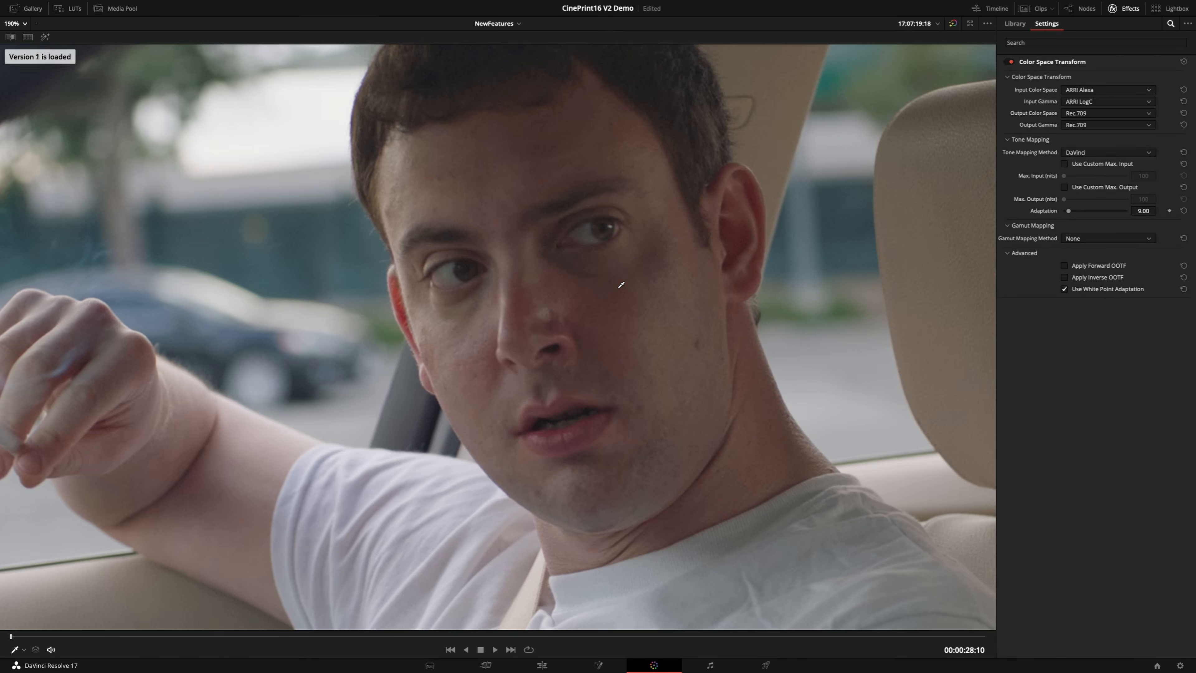
{"action": "key", "text": "super+b"}
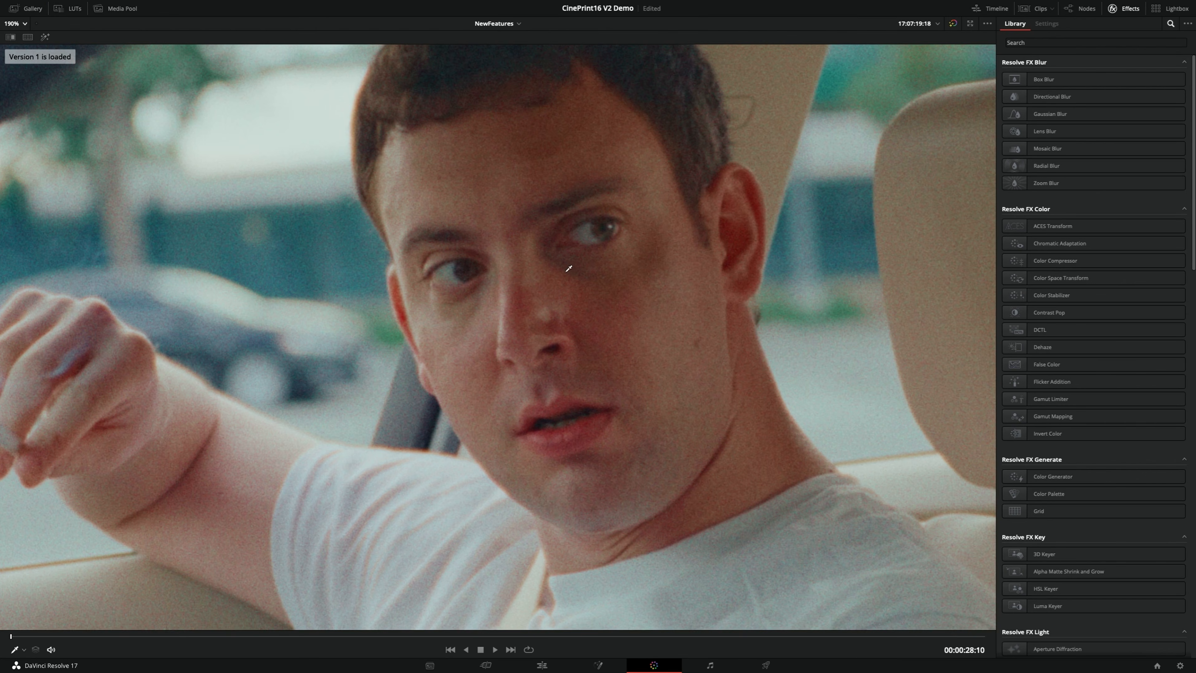
{"action": "left_click", "coordinate": [18, 24]}
{"action": "left_click", "coordinate": [15, 38]}
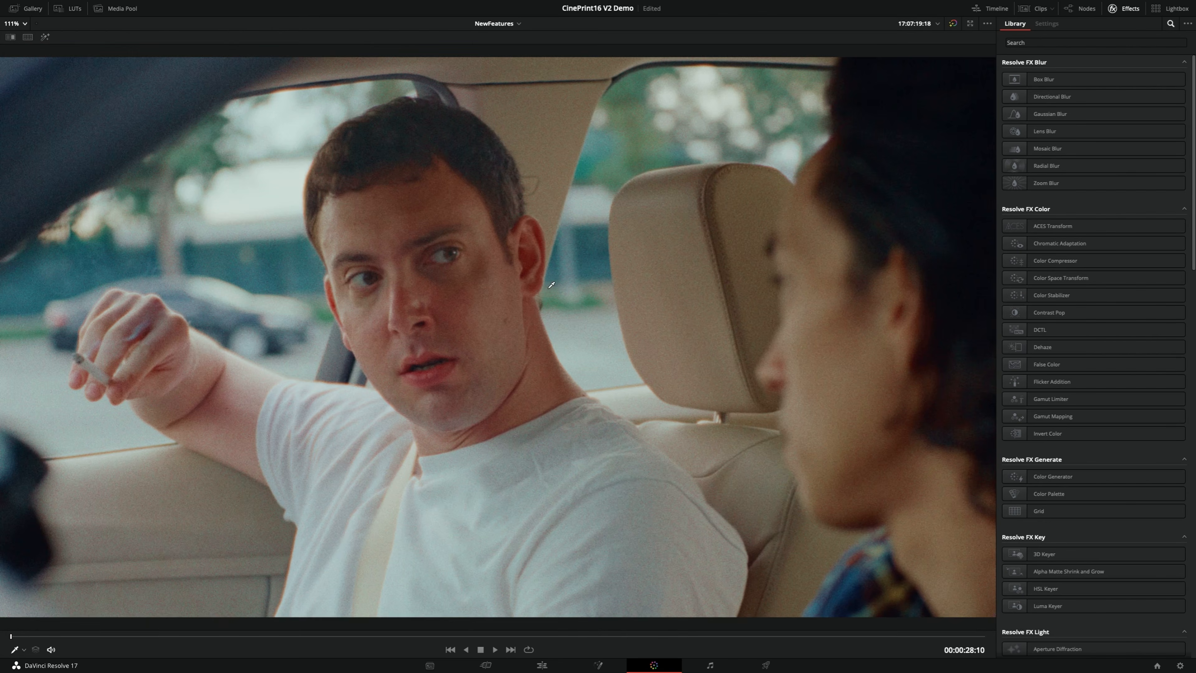
Compare grade versions 1 and 2 of the car-interior clip across the full frame
{"action": "key", "text": "super+n"}
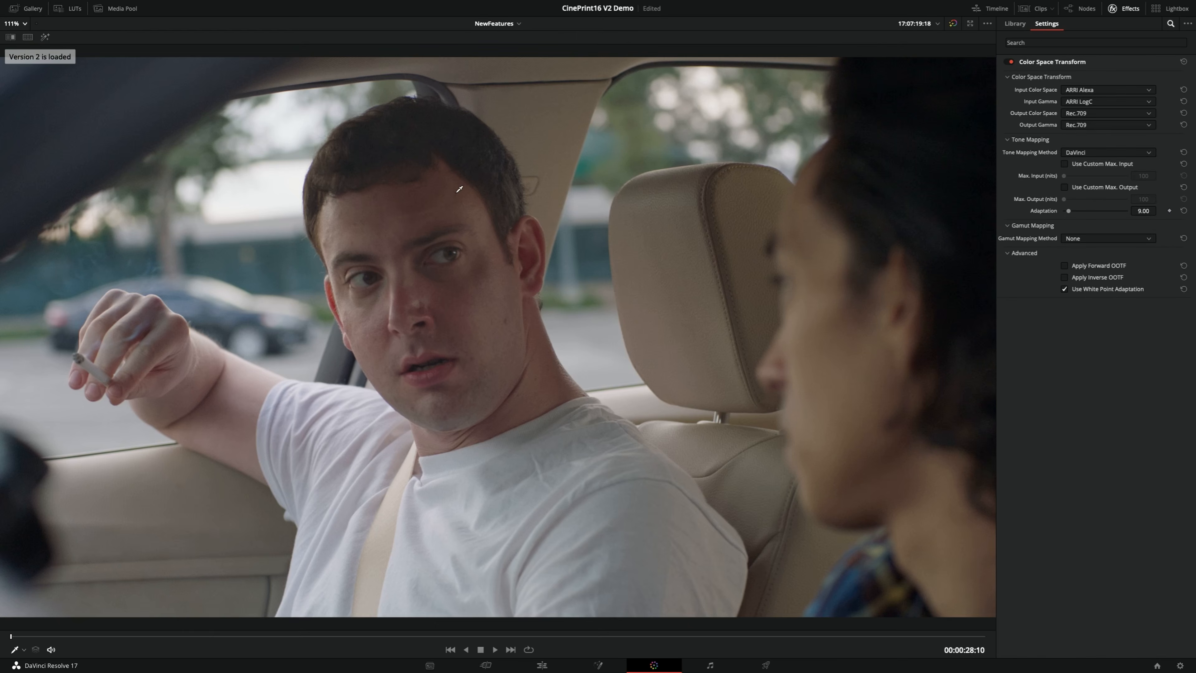
{"action": "key", "text": "super+b"}
{"action": "key", "text": "super+n"}
{"action": "key", "text": "super+b"}
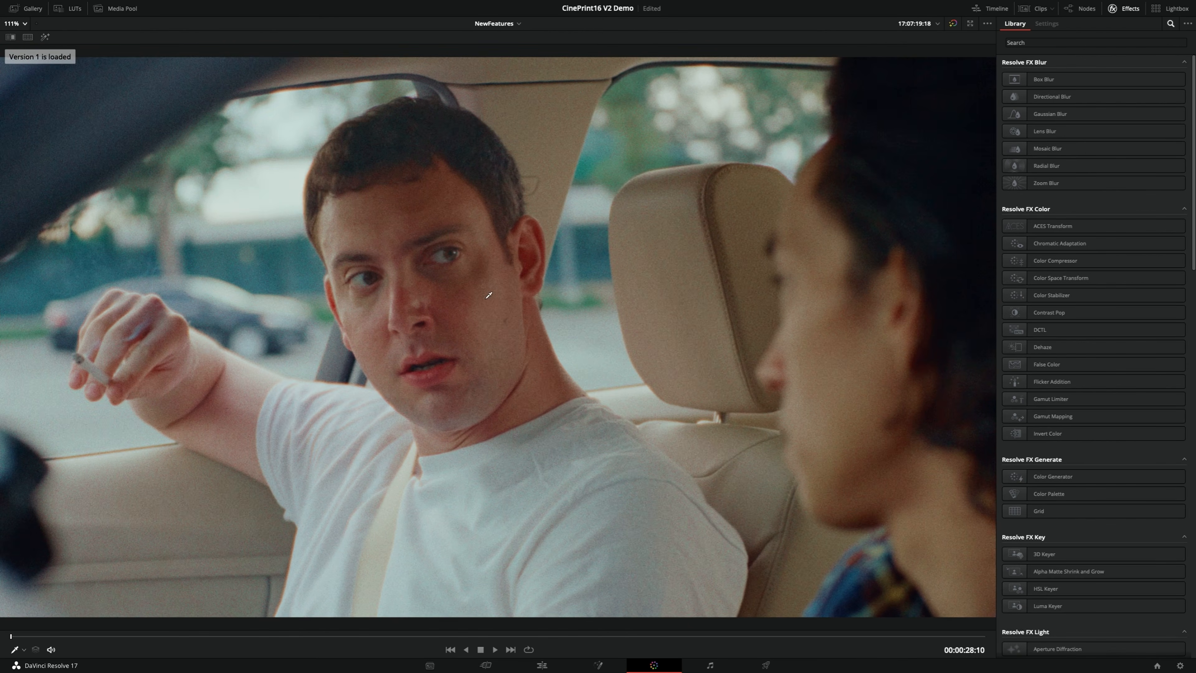
{"action": "key", "text": "super+n"}
{"action": "key", "text": "super+b"}
Return to the full color workspace, disable the Cineon node and enable the PrintFilm node
{"action": "key", "text": "shift+f"}
{"action": "key", "text": "super+d"}
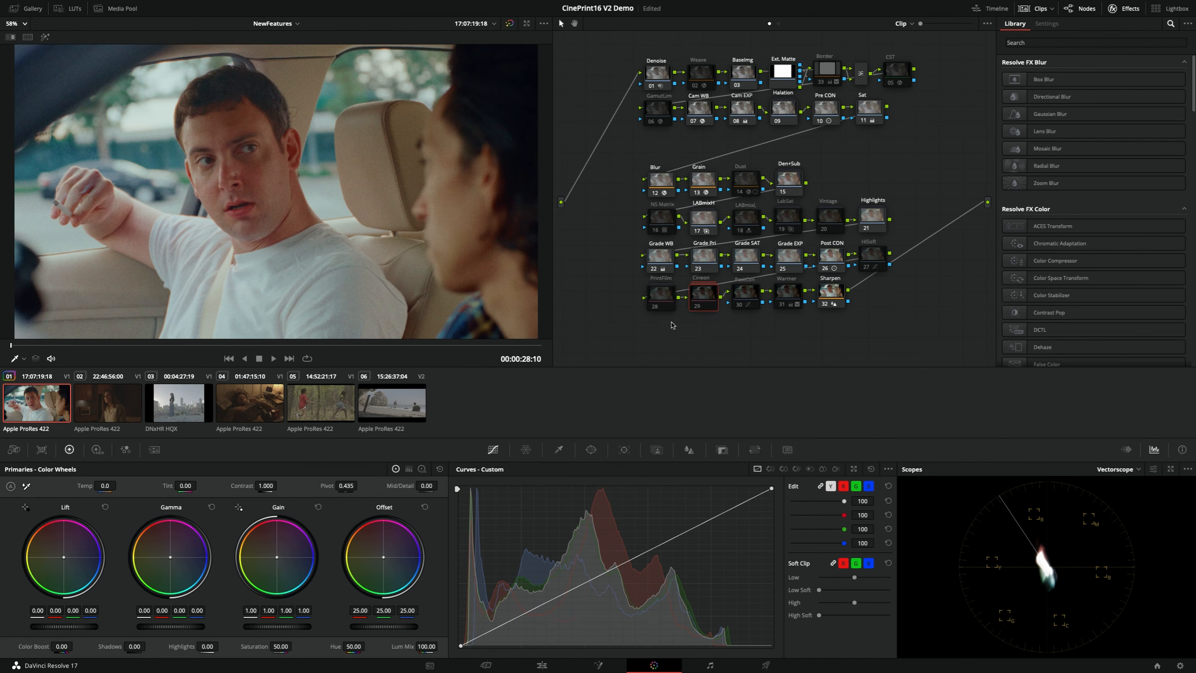
{"action": "left_click", "coordinate": [665, 300]}
{"action": "key", "text": "super+d"}
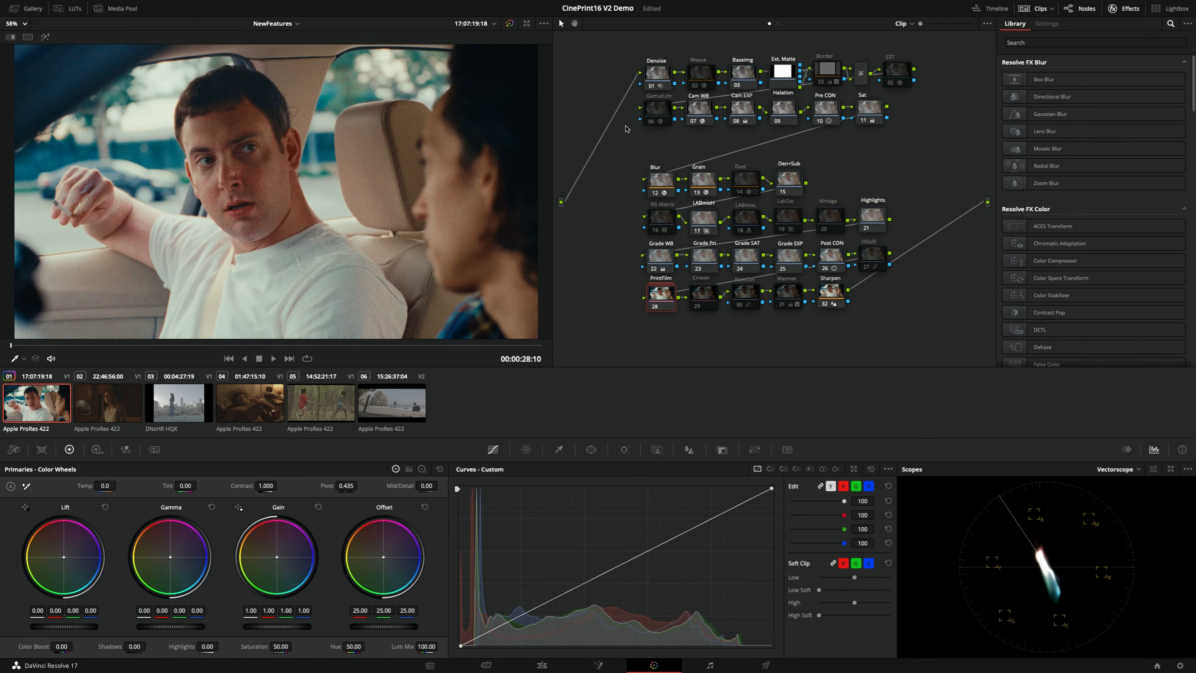
Set the Pre CON node's contrast to 0.700 and the Cam WB source illuminant to 6855 K with a tint of about 45.5
{"action": "left_click", "coordinate": [834, 117]}
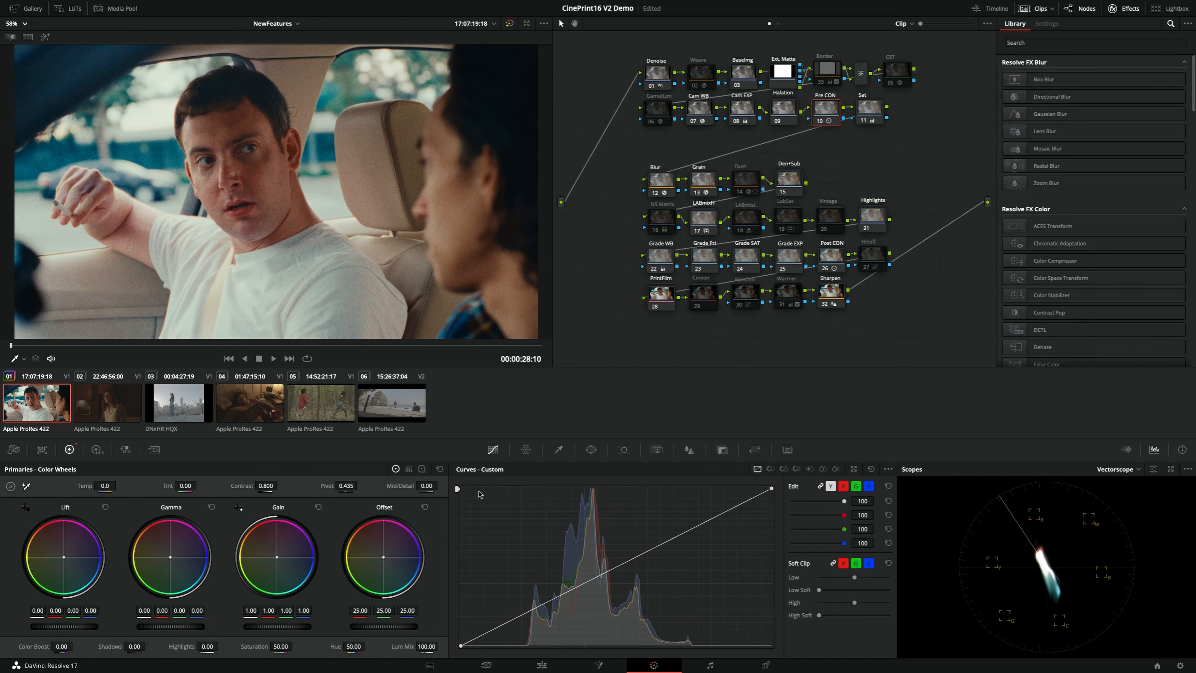
{"action": "left_click_drag", "start_coordinate": [267, 485], "coordinate": [280, 486]}
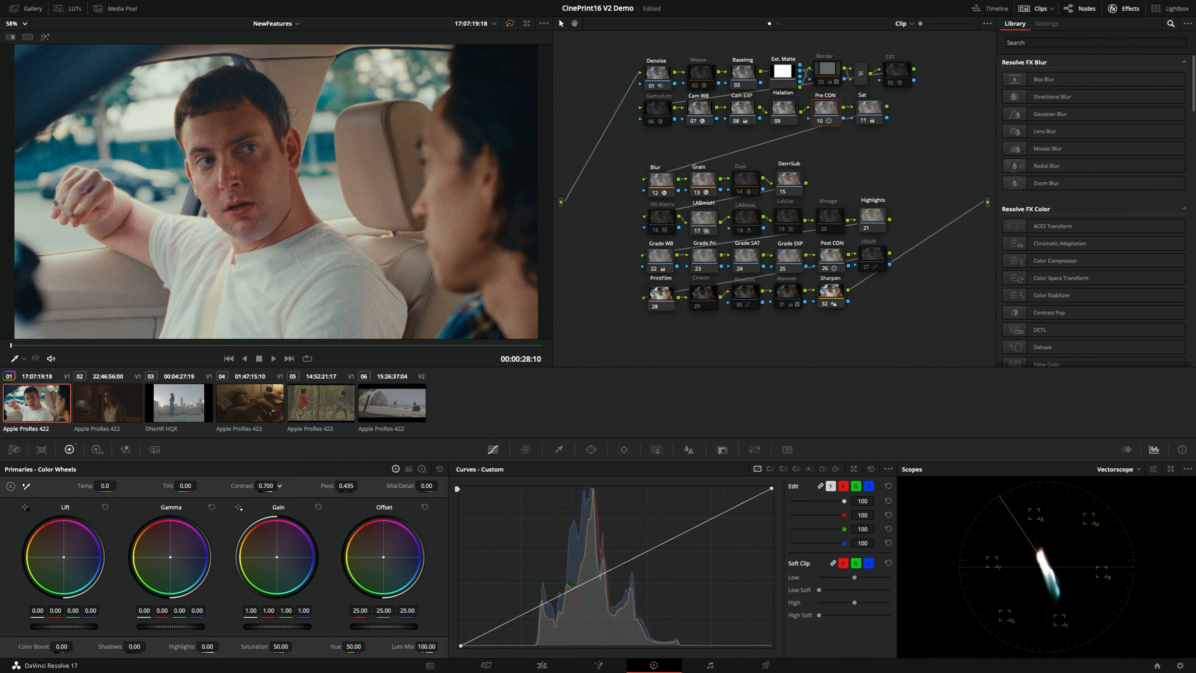
{"action": "left_click", "coordinate": [703, 113]}
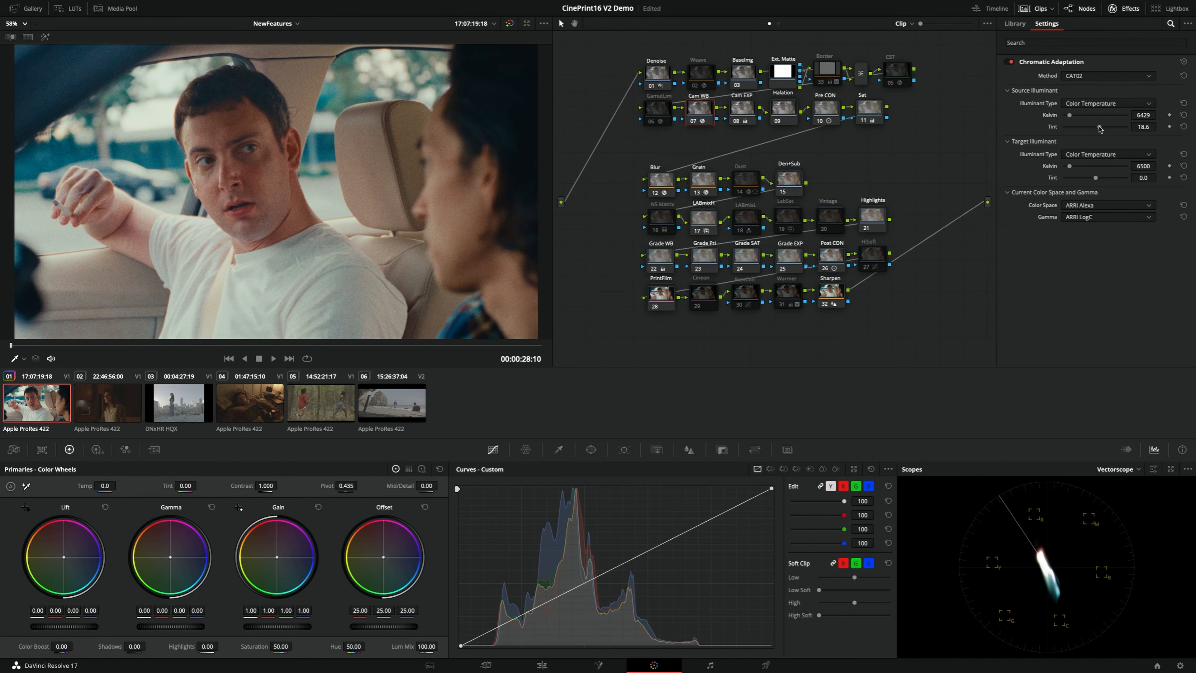
{"action": "left_click_drag", "start_coordinate": [1100, 128], "coordinate": [1105, 129]}
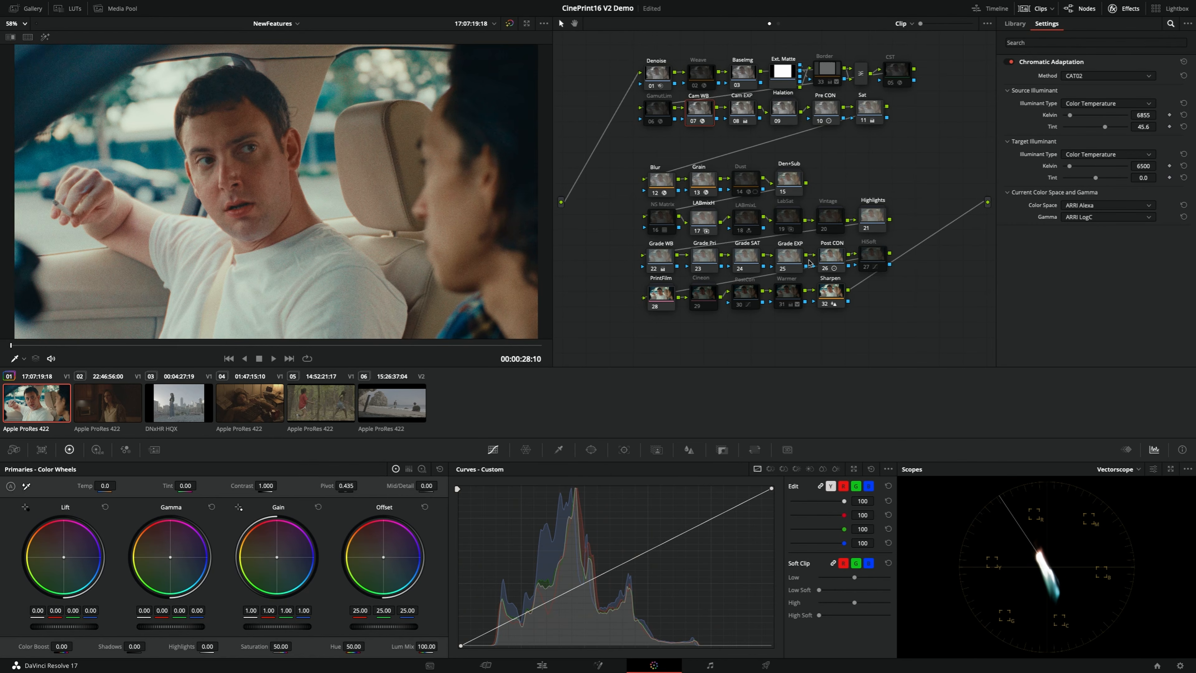
Set the Post CON node's contrast to about 1.4 and the Cam EXP node's offset to 33.00
{"action": "left_click", "coordinate": [836, 259]}
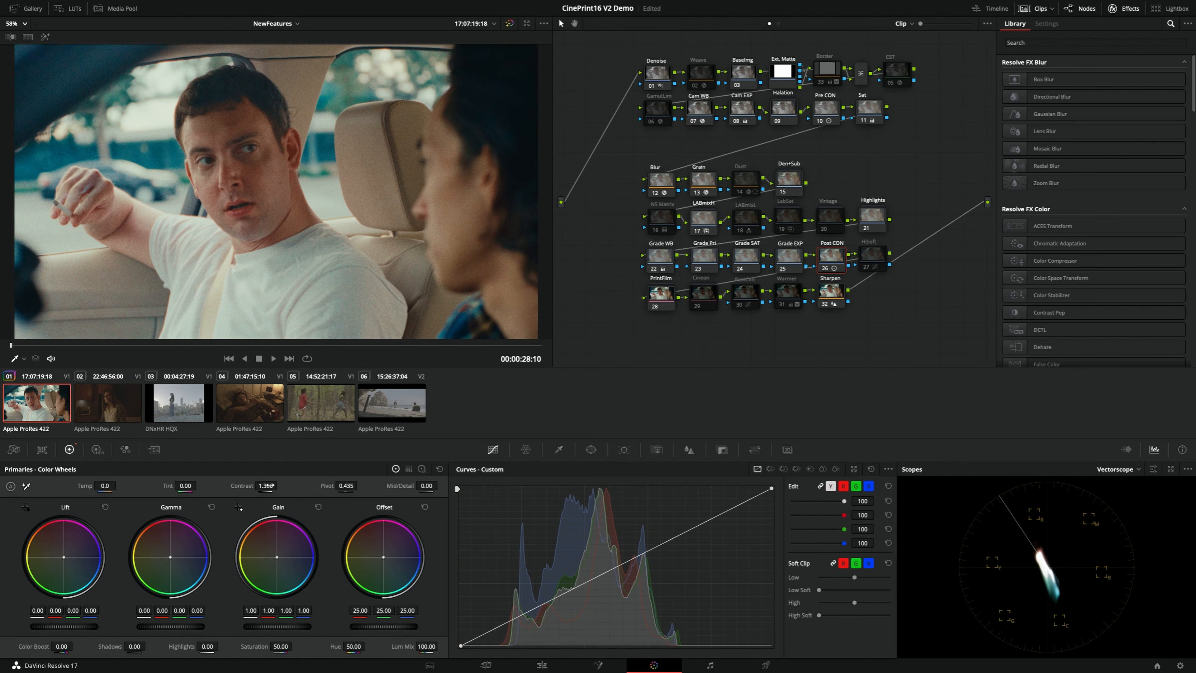
{"action": "left_click_drag", "start_coordinate": [280, 485], "coordinate": [280, 485]}
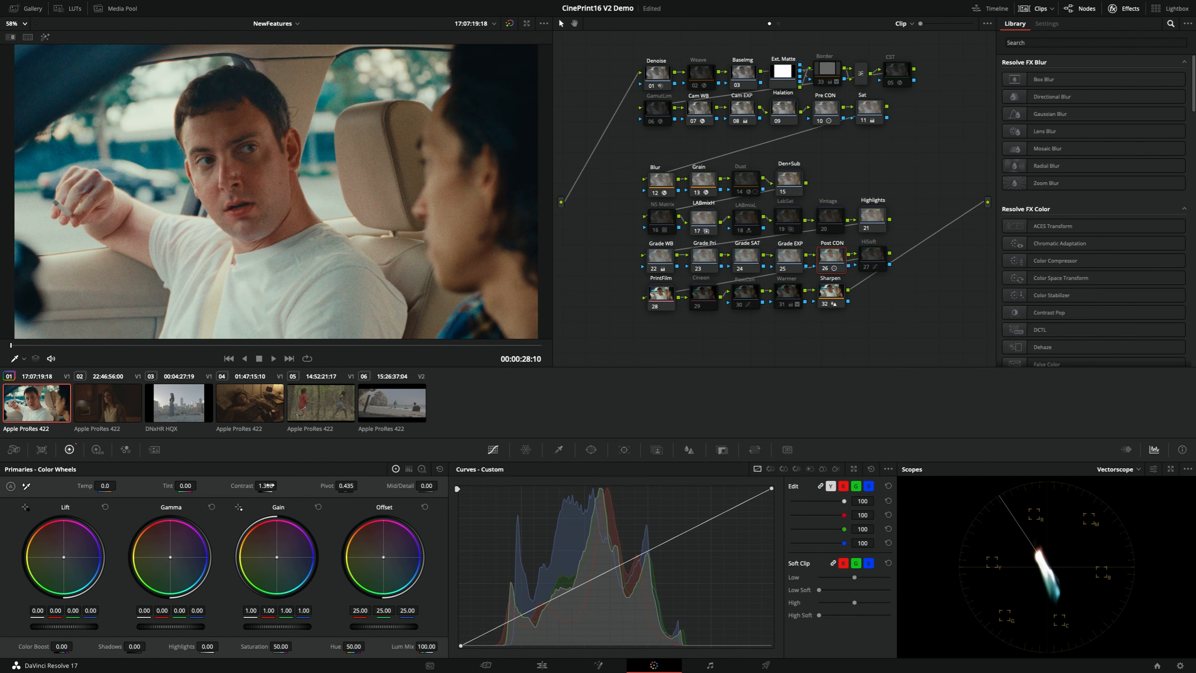
{"action": "key", "text": "alt+f"}
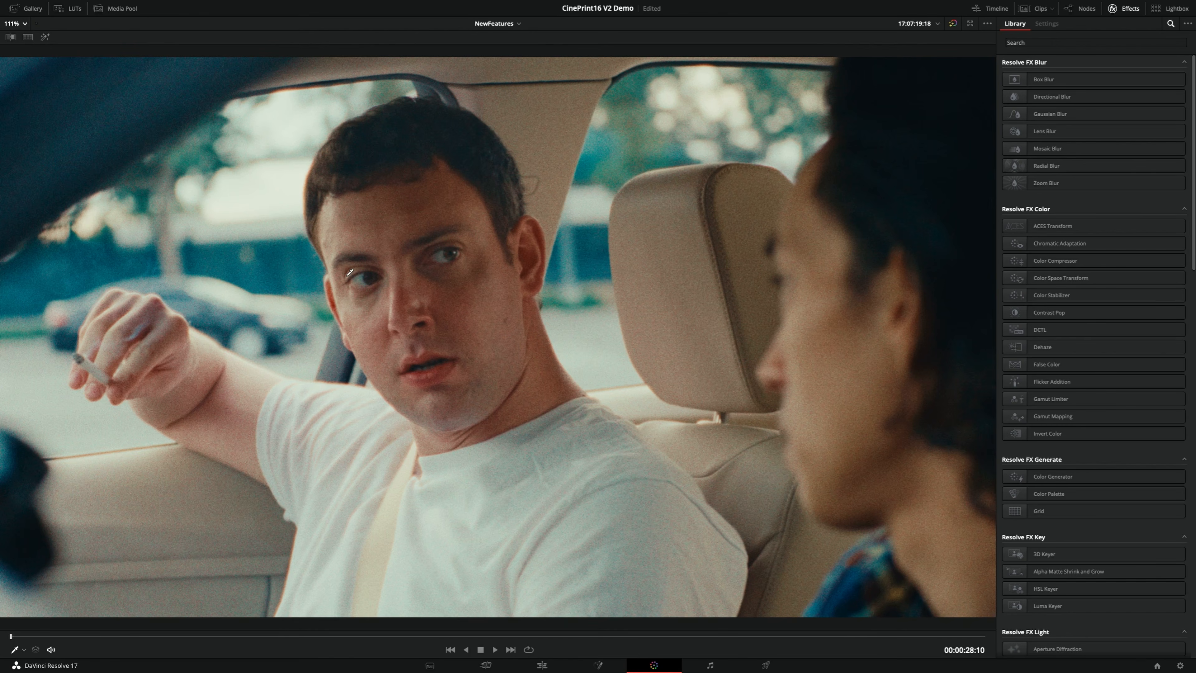
{"action": "key", "text": "alt+f"}
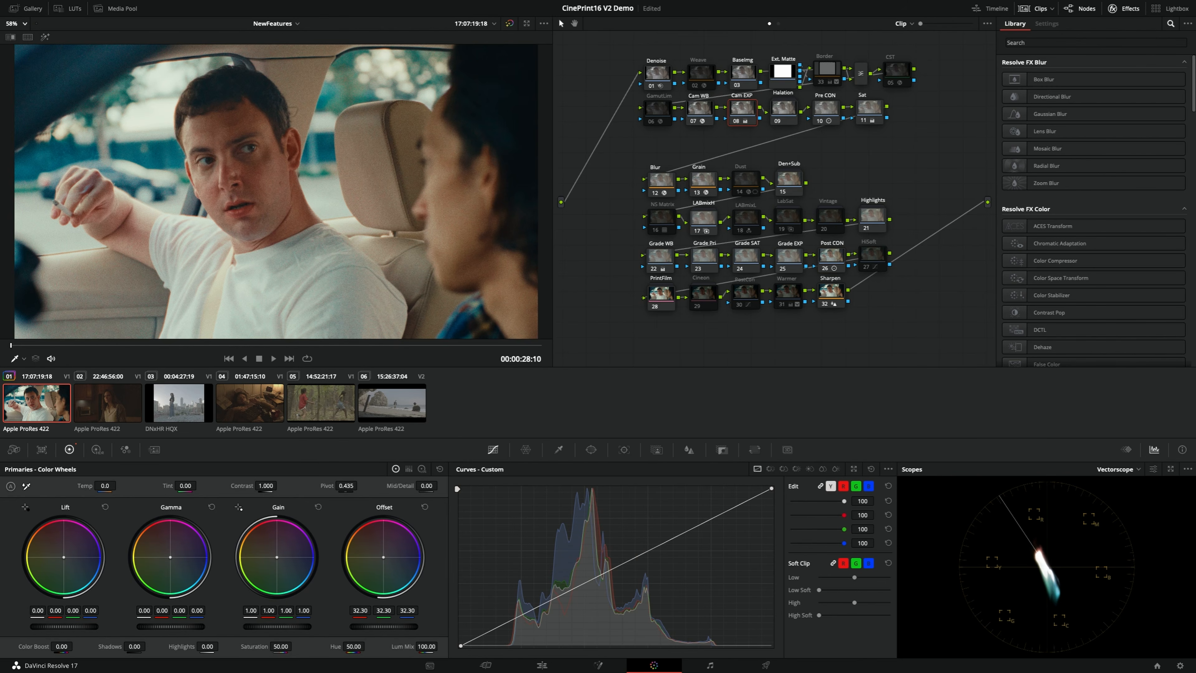
{"action": "left_click_drag", "start_coordinate": [384, 626], "coordinate": [389, 627]}
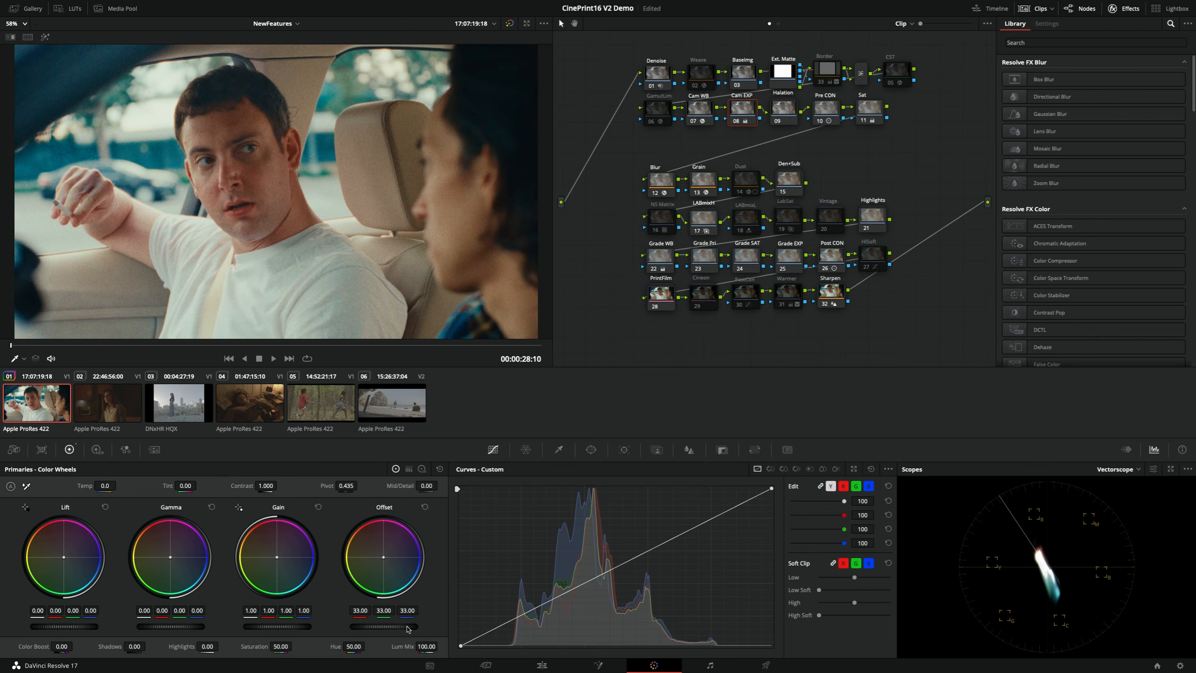
Compare the adjusted version 1 with the plain Rec.709 version 2 in the enlarged viewer, focusing on the man's skin tones
{"action": "key", "text": "alt+f"}
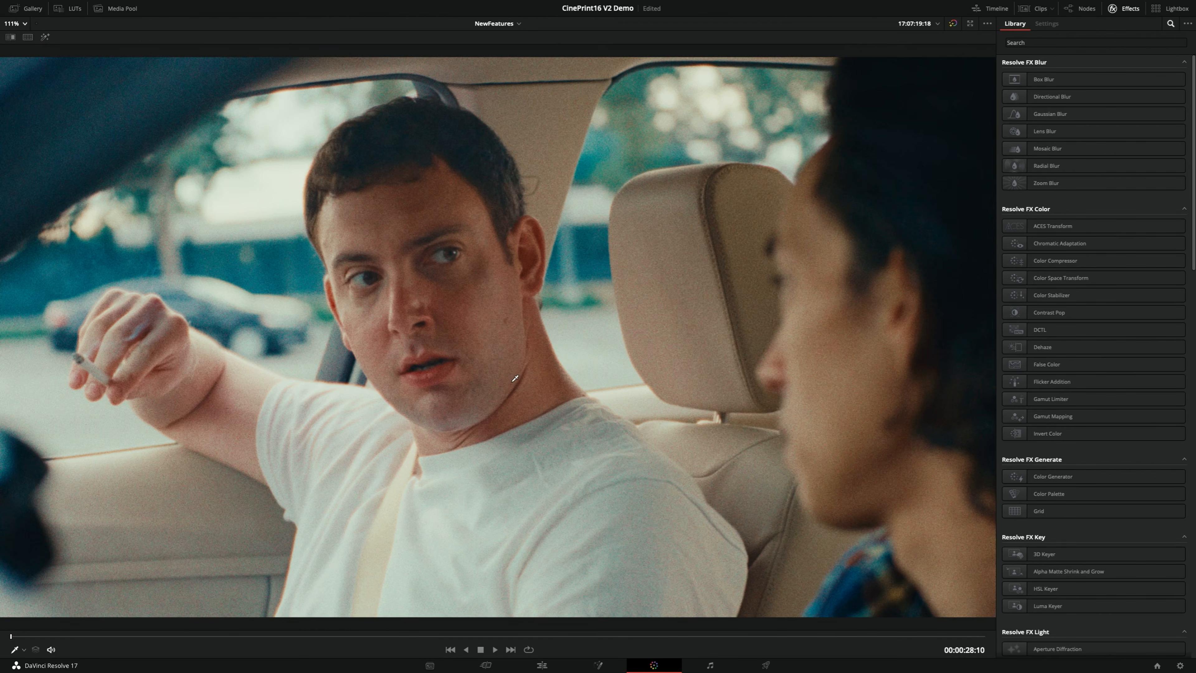
{"action": "key", "text": "super+n"}
{"action": "key", "text": "super+b"}
{"action": "key", "text": "super+n"}
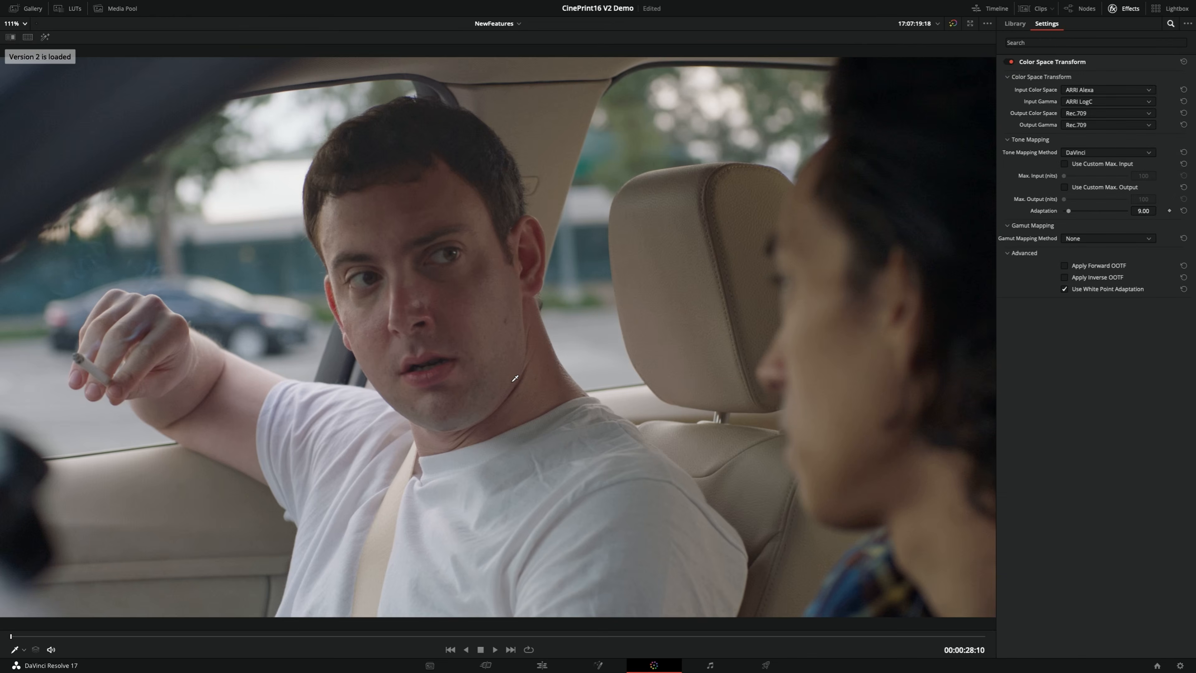
{"action": "key", "text": "super+b"}
{"action": "key", "text": "super+n"}
{"action": "key", "text": "super+b"}
{"action": "key", "text": "super+n"}
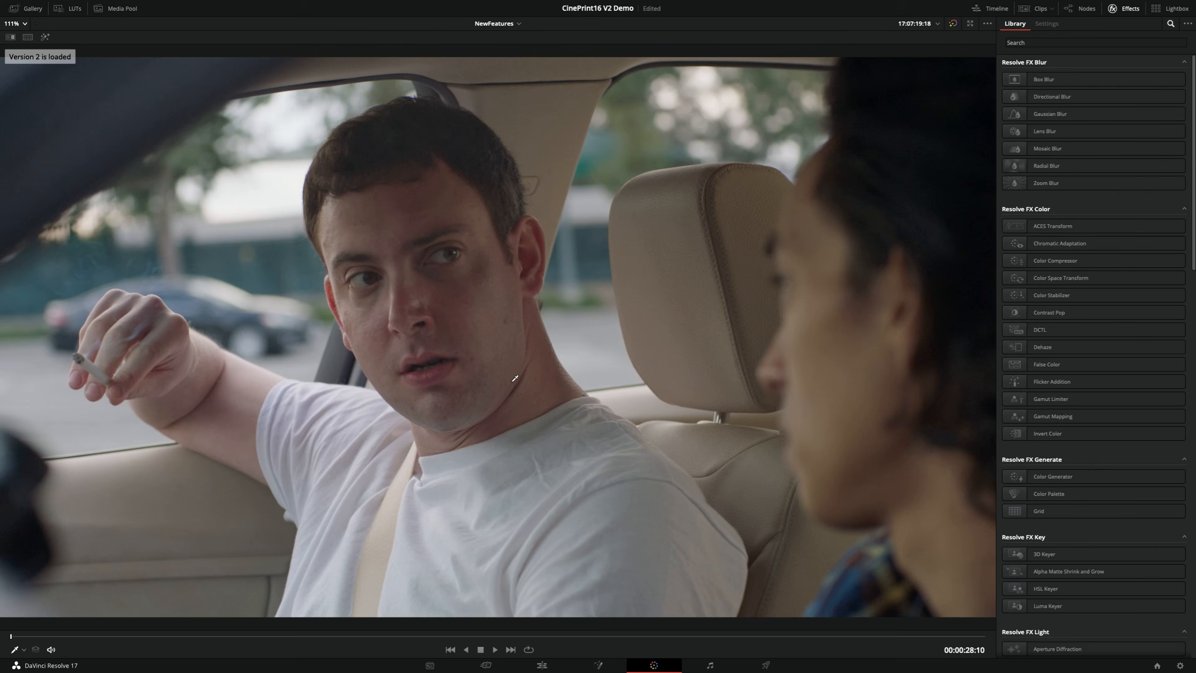
{"action": "key", "text": "super+b"}
{"action": "key", "text": "super+n"}
{"action": "key", "text": "super+b"}
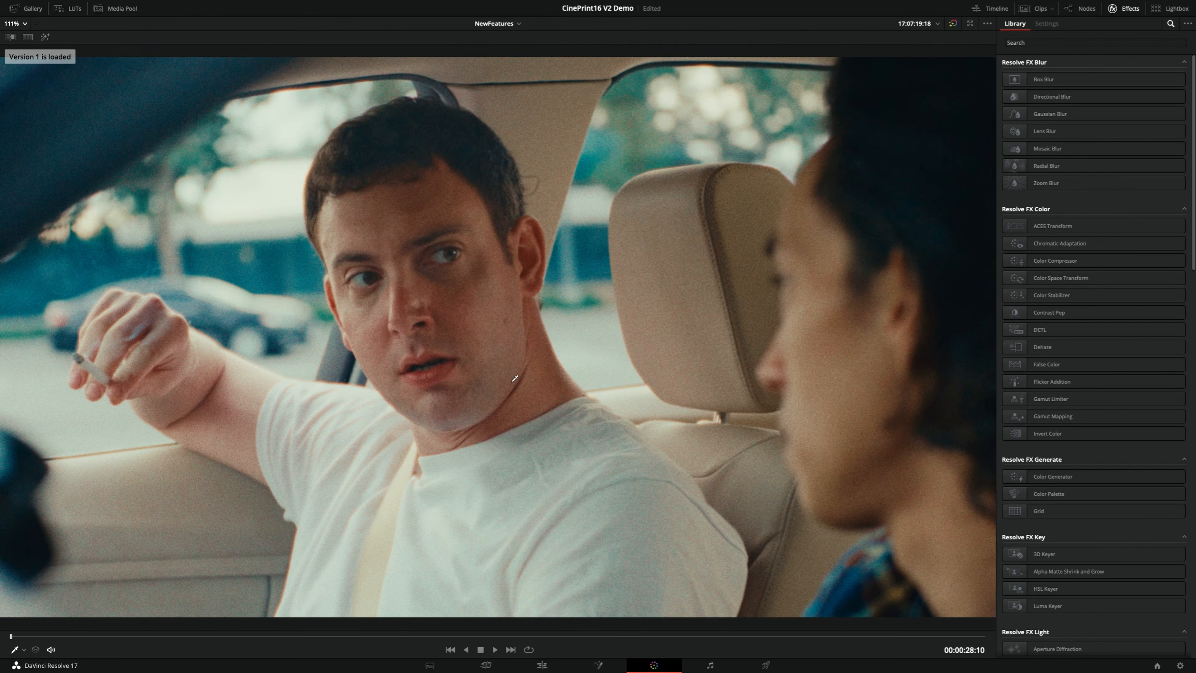
{"action": "key", "text": "super+n"}
{"action": "key", "text": "super+b"}
{"action": "key", "text": "super+n"}
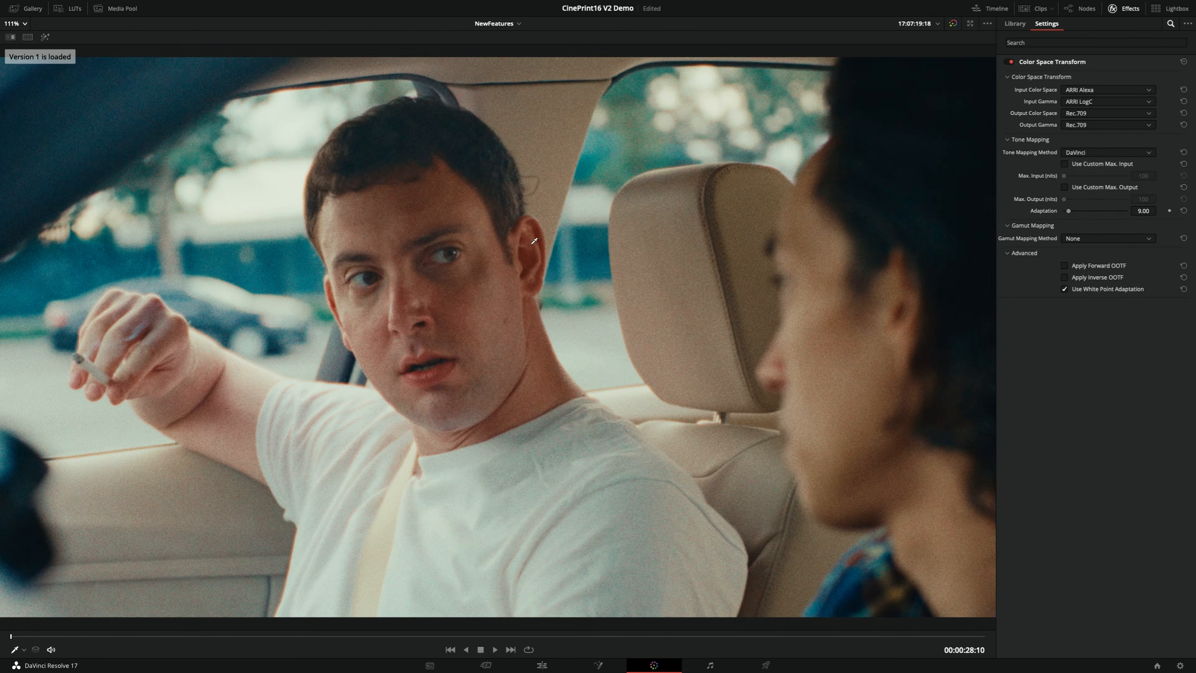
Compare versions 1 and 2 on the trees and parked car outside the side window, leaving version 1 loaded
{"action": "key", "text": "super+b"}
{"action": "key", "text": "super+n"}
{"action": "key", "text": "super+b"}
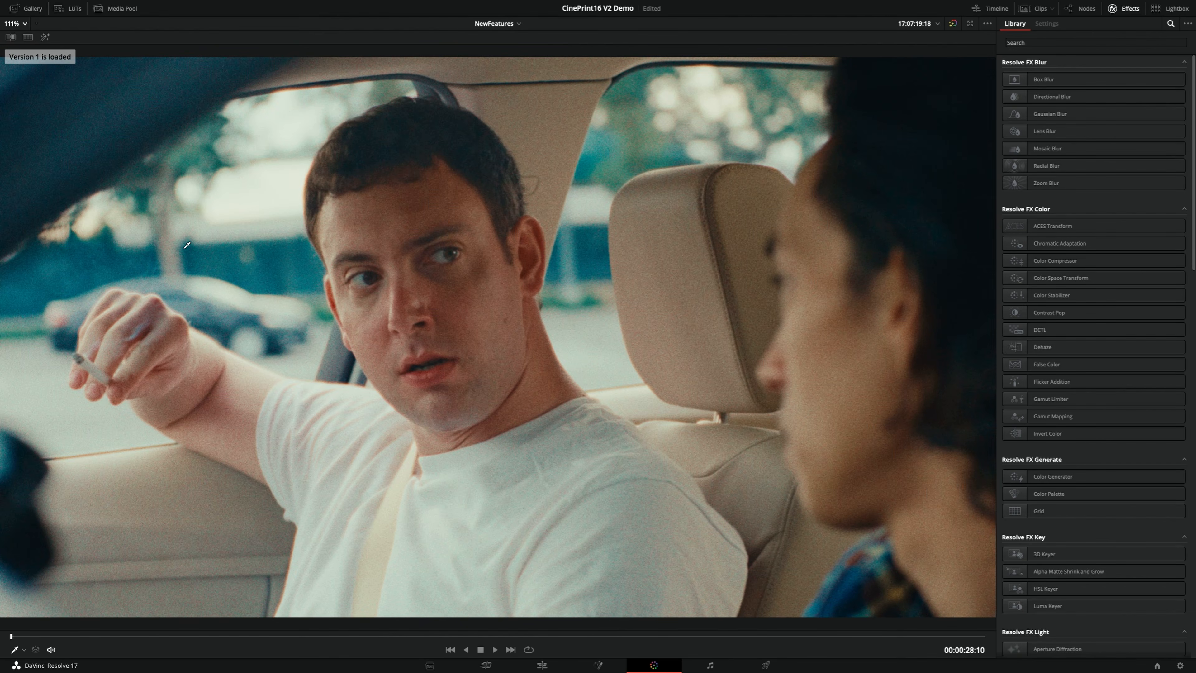
{"action": "key", "text": "super+n"}
{"action": "key", "text": "super+b"}
{"action": "key", "text": "super+n"}
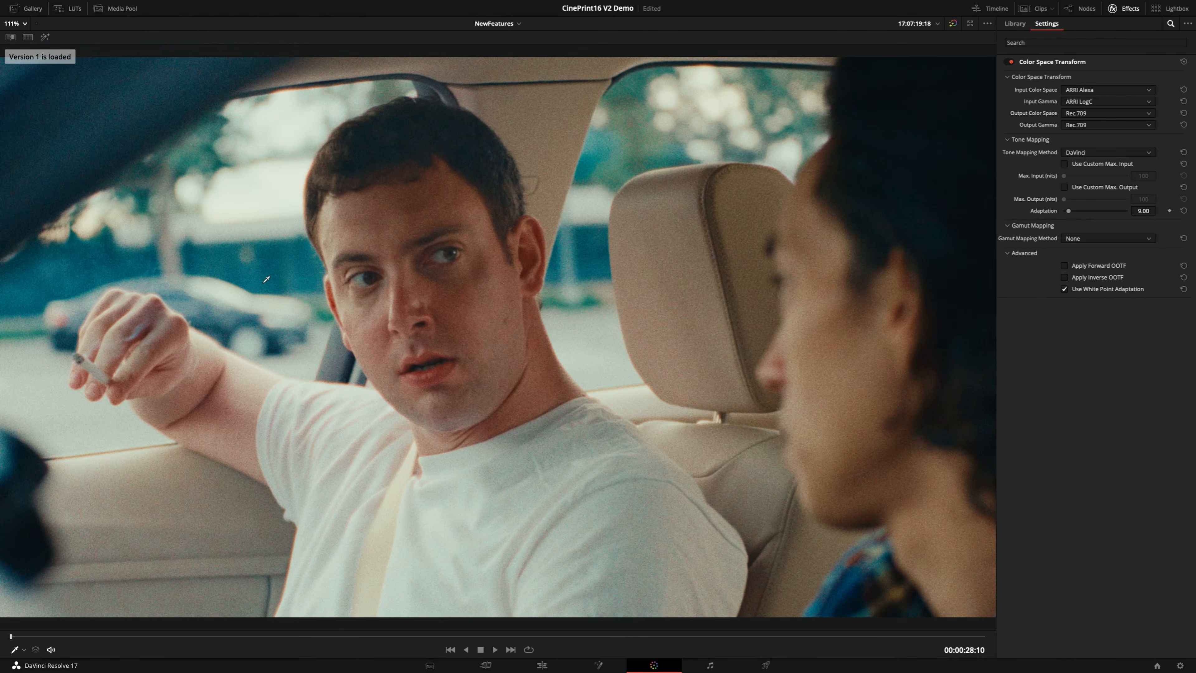
{"action": "key", "text": "super+b"}
{"action": "key", "text": "super+n"}
{"action": "key", "text": "super+b"}
{"action": "key", "text": "super+n"}
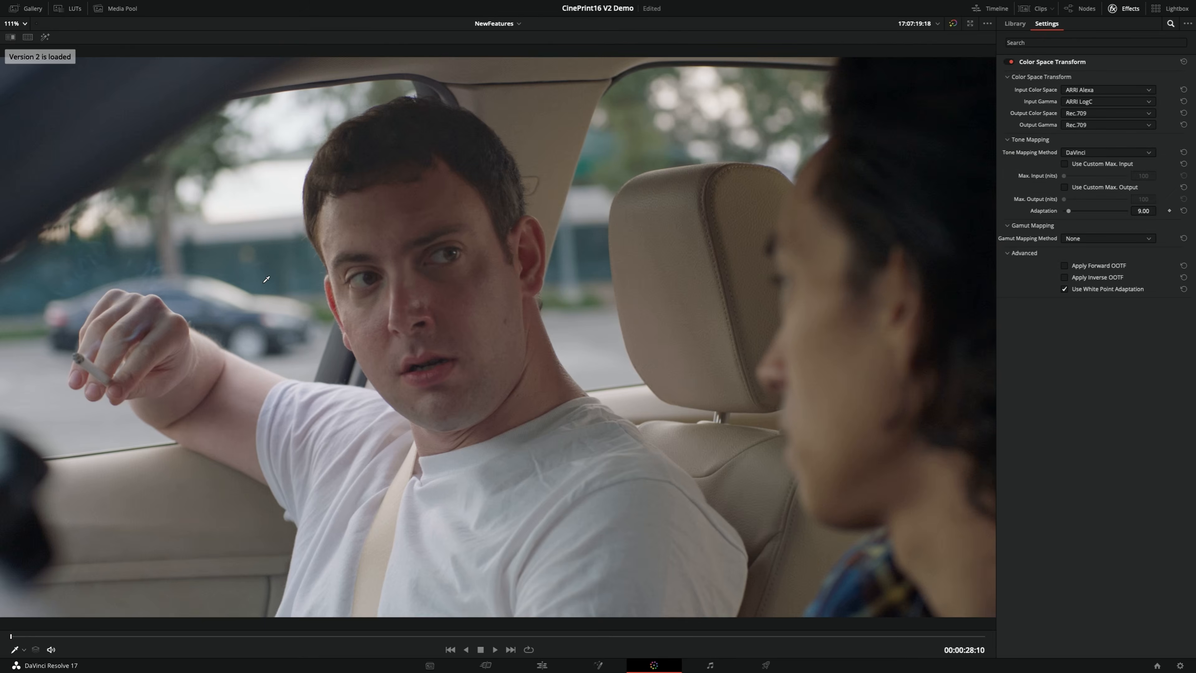
{"action": "key", "text": "super+b"}
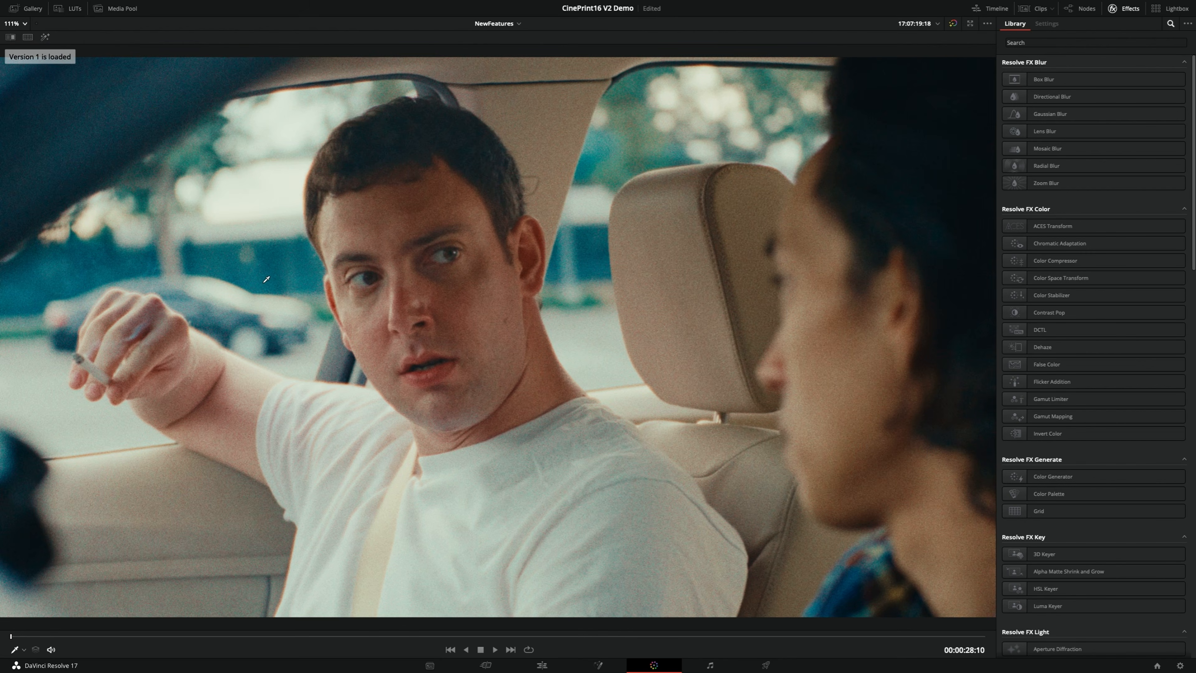
Copy the car-interior clip's grade onto clip 02, the woman in the dark kitchen
{"action": "key", "text": "alt+f"}
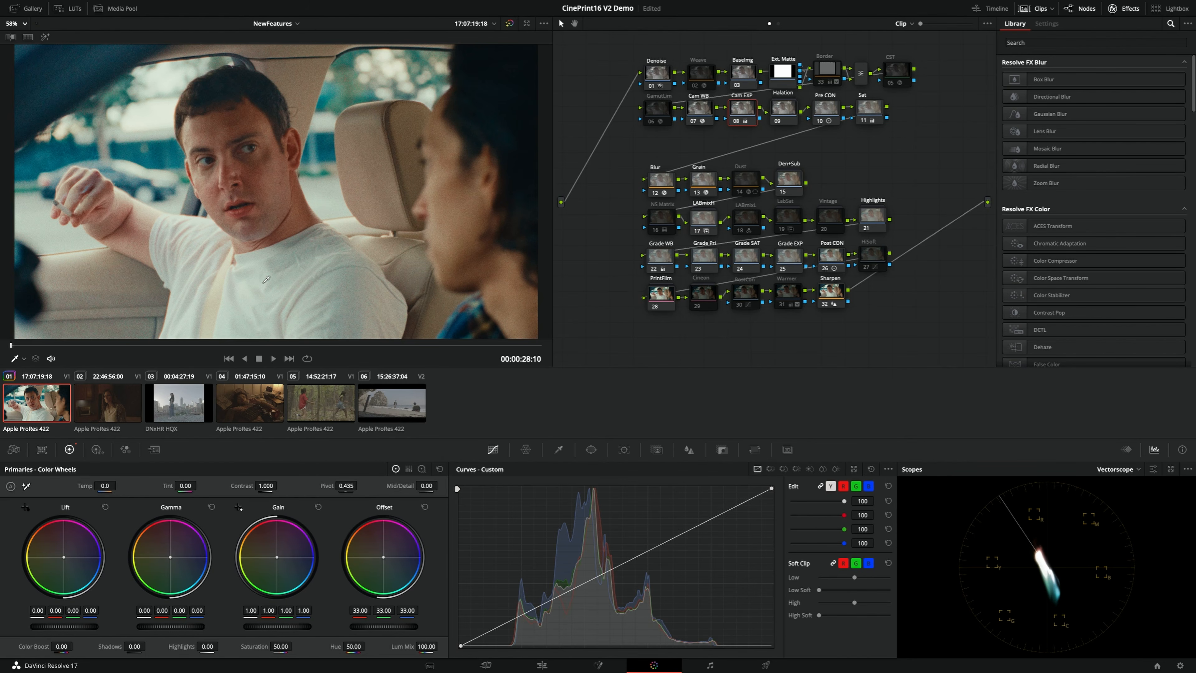
{"action": "left_click", "coordinate": [88, 400]}
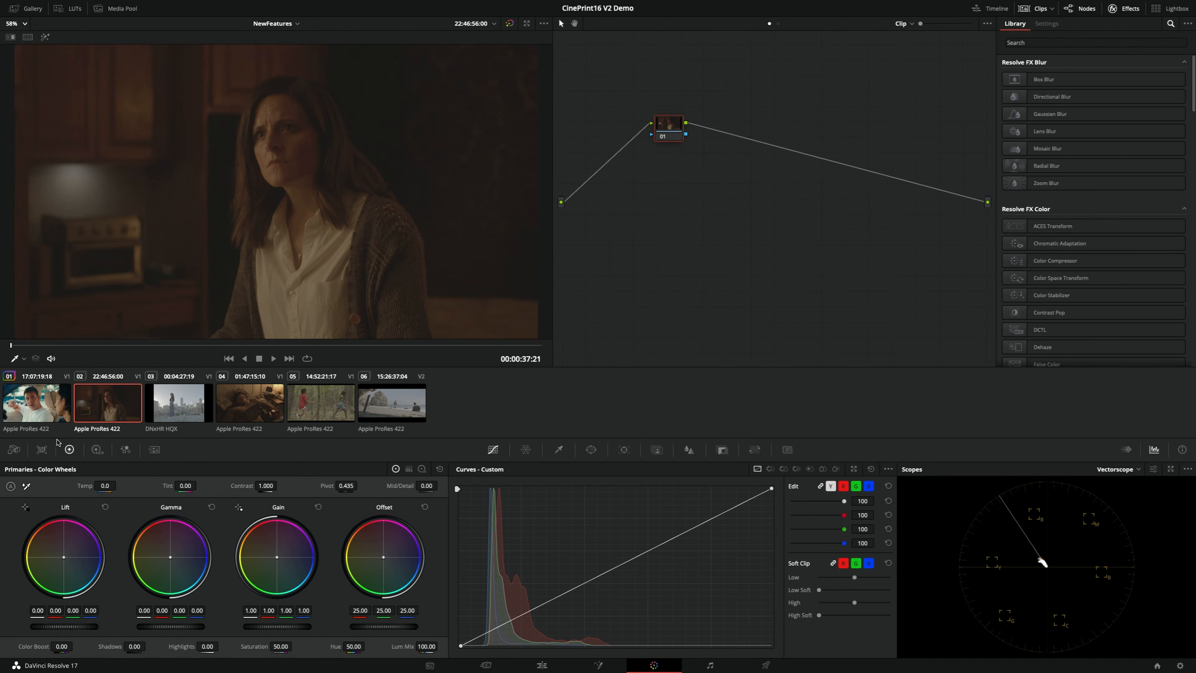
{"action": "middle_click", "coordinate": [36, 398]}
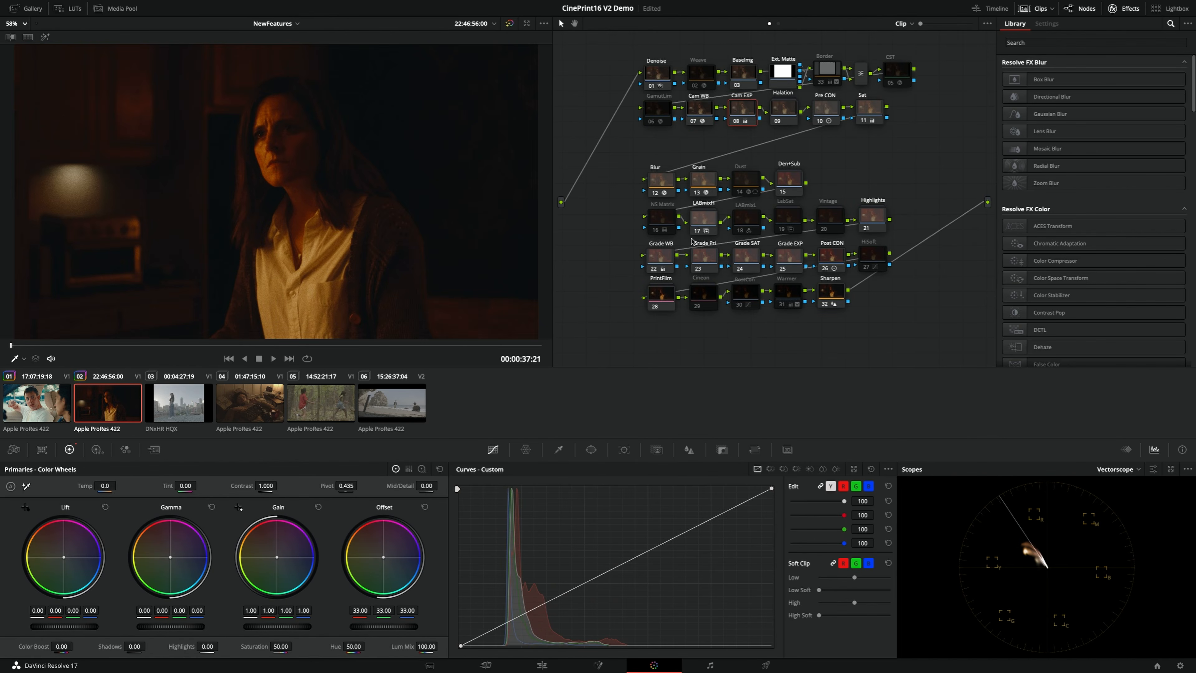
Disable the PrintFilm node and enable the Cineon node on the kitchen clip
{"action": "left_click", "coordinate": [650, 302]}
{"action": "key", "text": "ctrl+d"}
{"action": "left_click", "coordinate": [703, 297]}
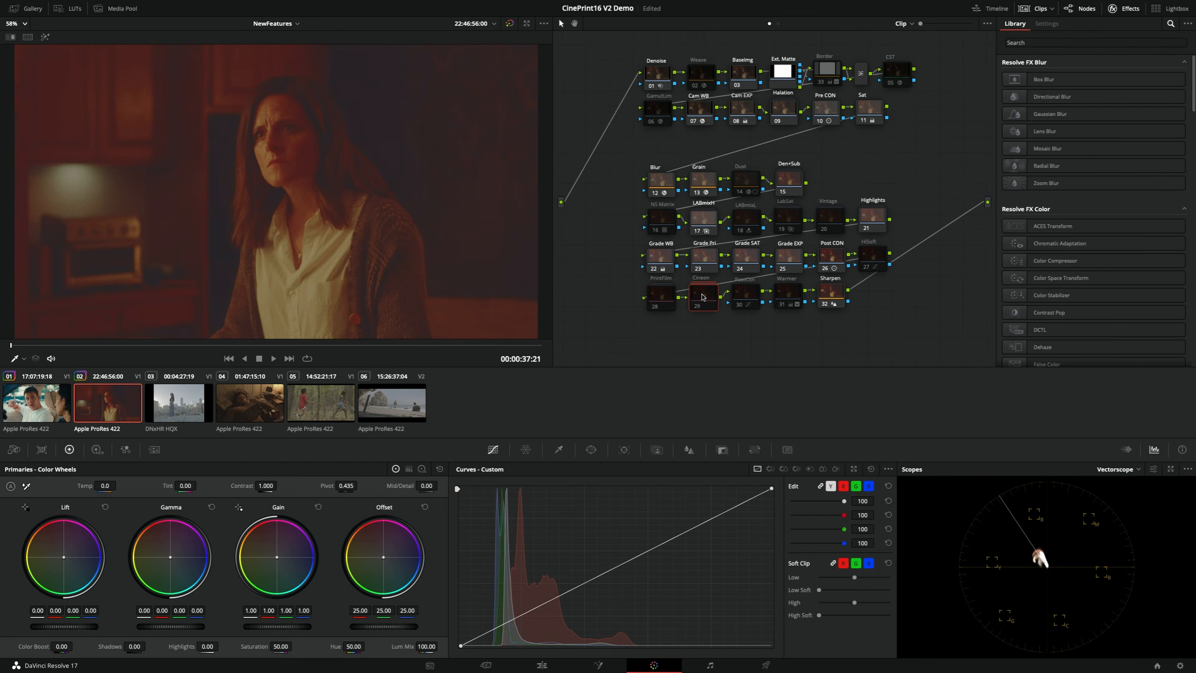
{"action": "key", "text": "ctrl+d"}
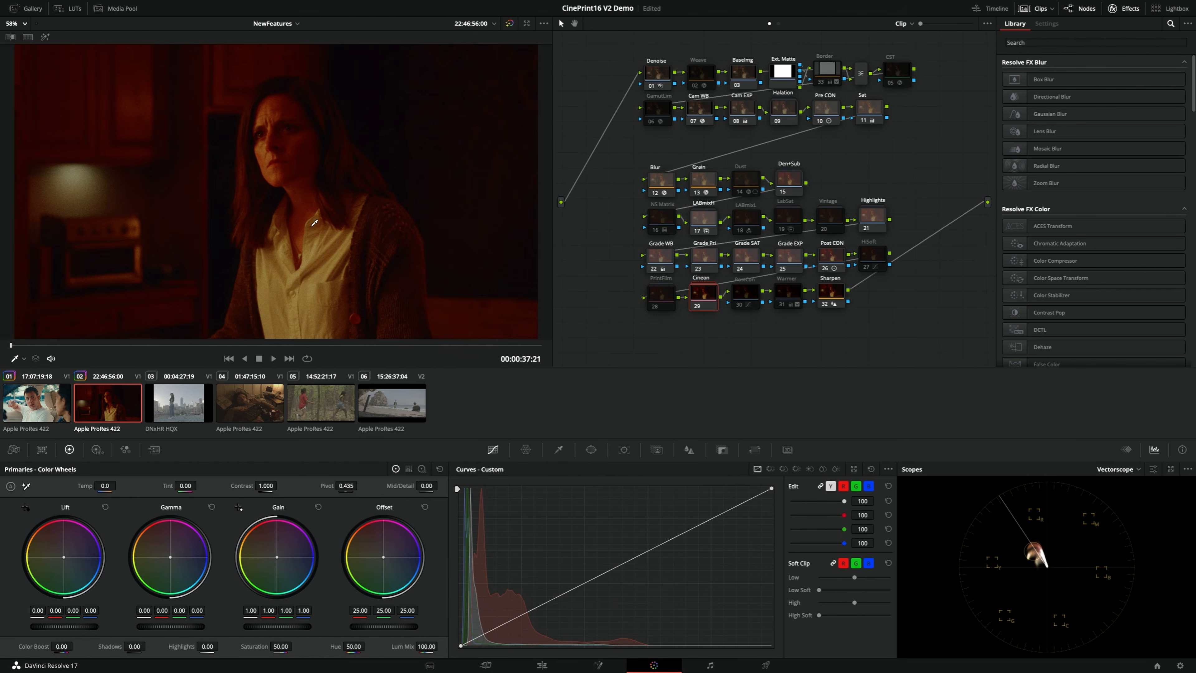
Correct the kitchen clip's white balance in the Cam WB node with a source illuminant of 3199 K and a tint of 44.1
{"action": "left_click", "coordinate": [700, 108]}
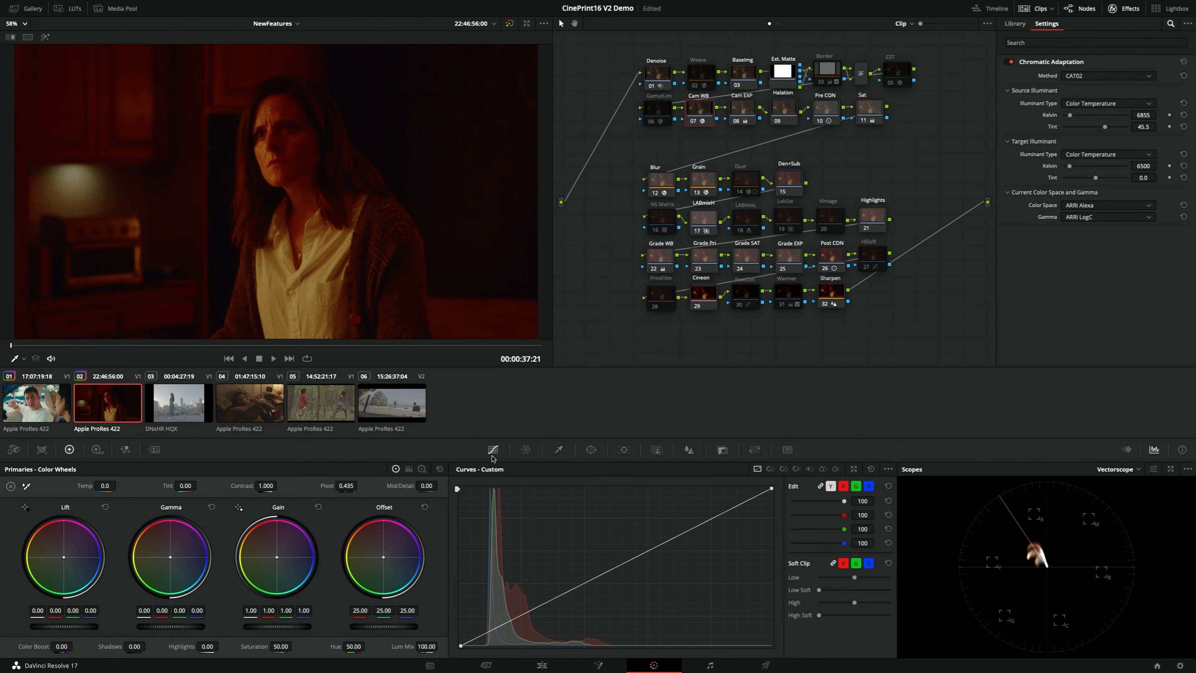
{"action": "left_click", "coordinate": [98, 449]}
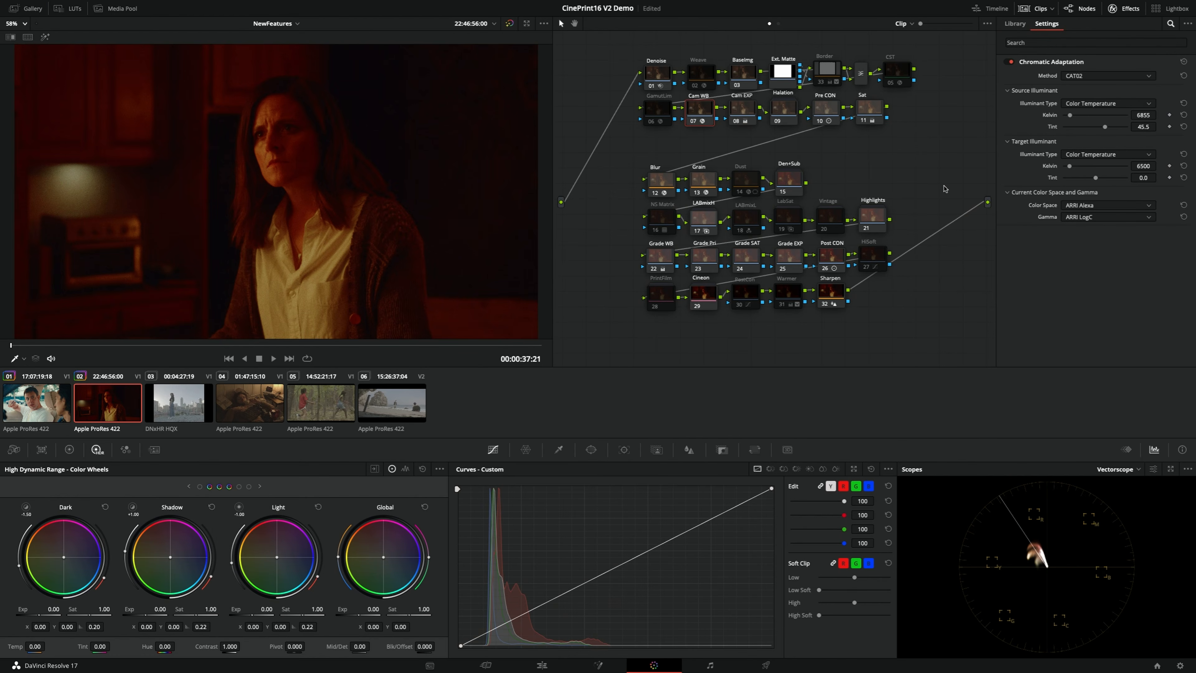
{"action": "key", "text": "ctrl+s"}
{"action": "left_click", "coordinate": [69, 449]}
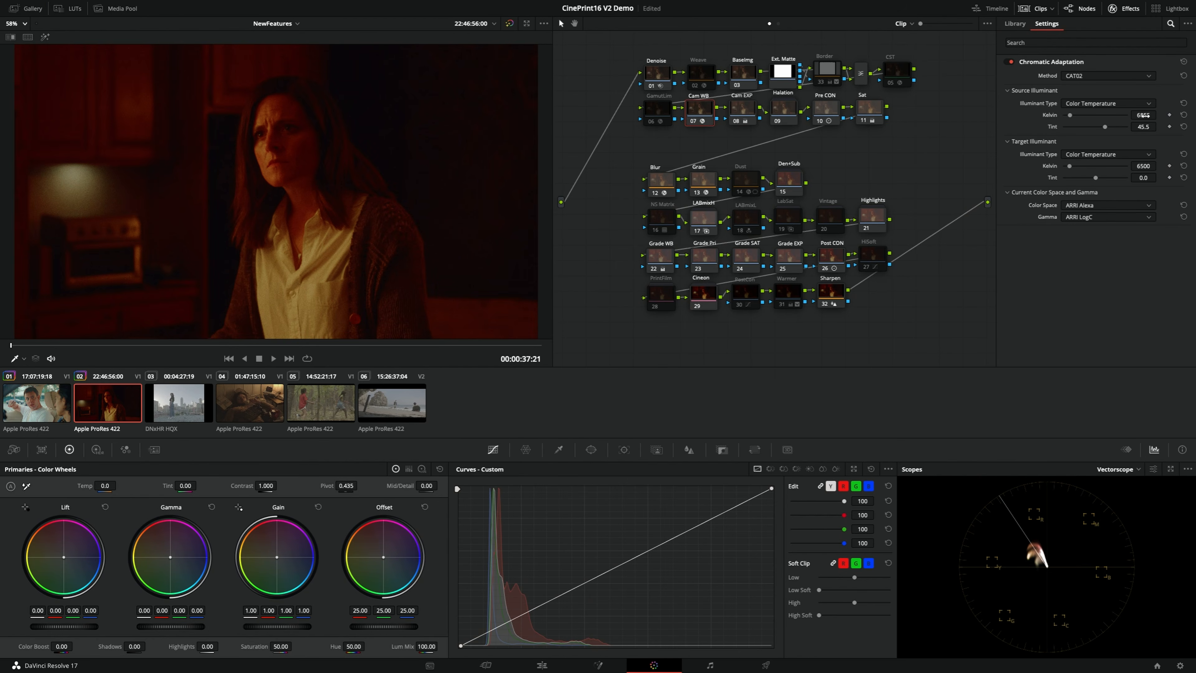
{"action": "left_click_drag", "start_coordinate": [1143, 115], "coordinate": [1079, 115]}
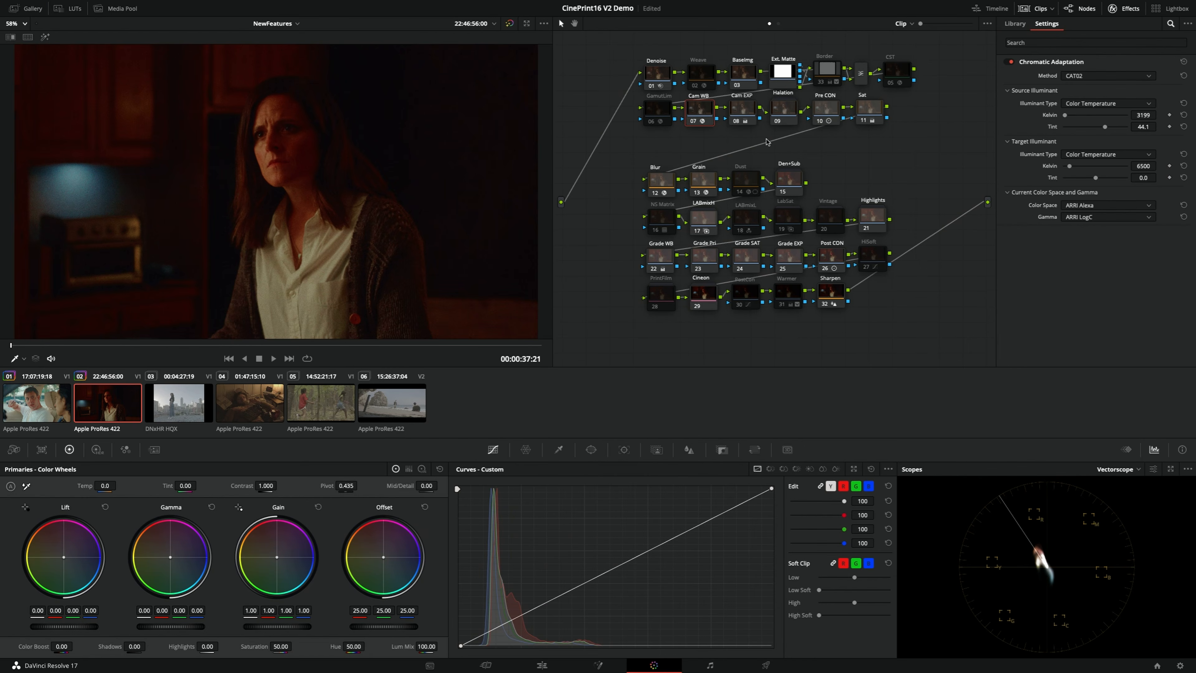
Set the kitchen clip's Cam EXP offset to 34.70 and lower the Pre CON node's contrast
{"action": "left_click", "coordinate": [743, 116]}
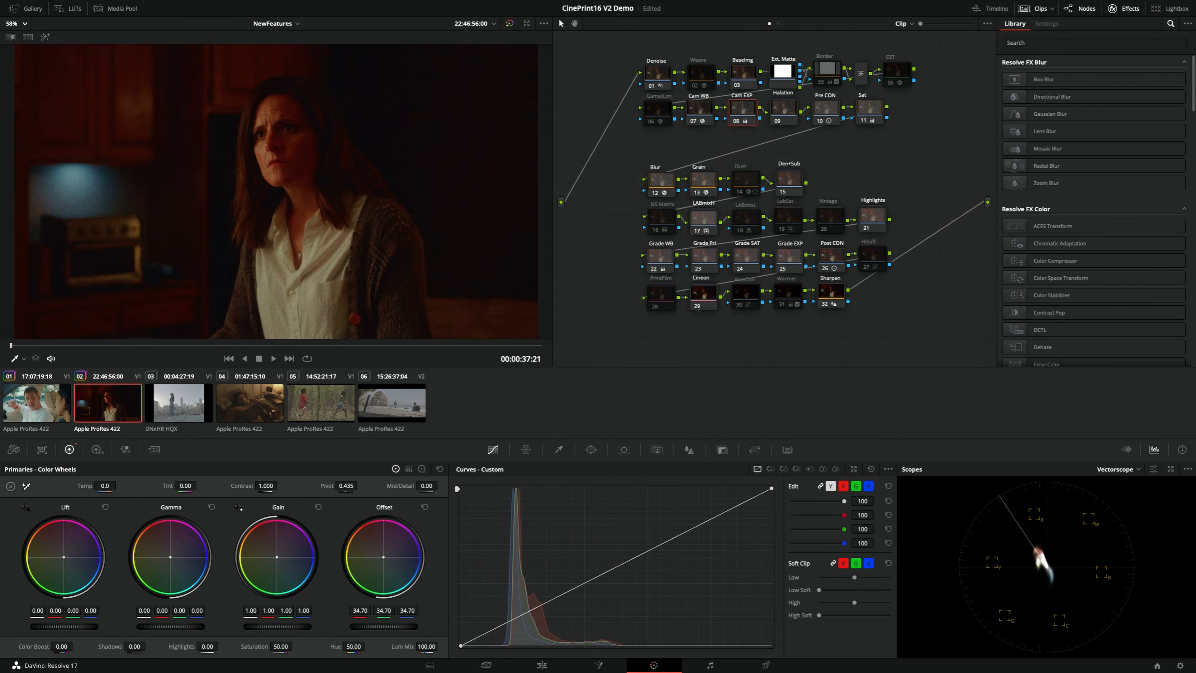
{"action": "left_click", "coordinate": [826, 110]}
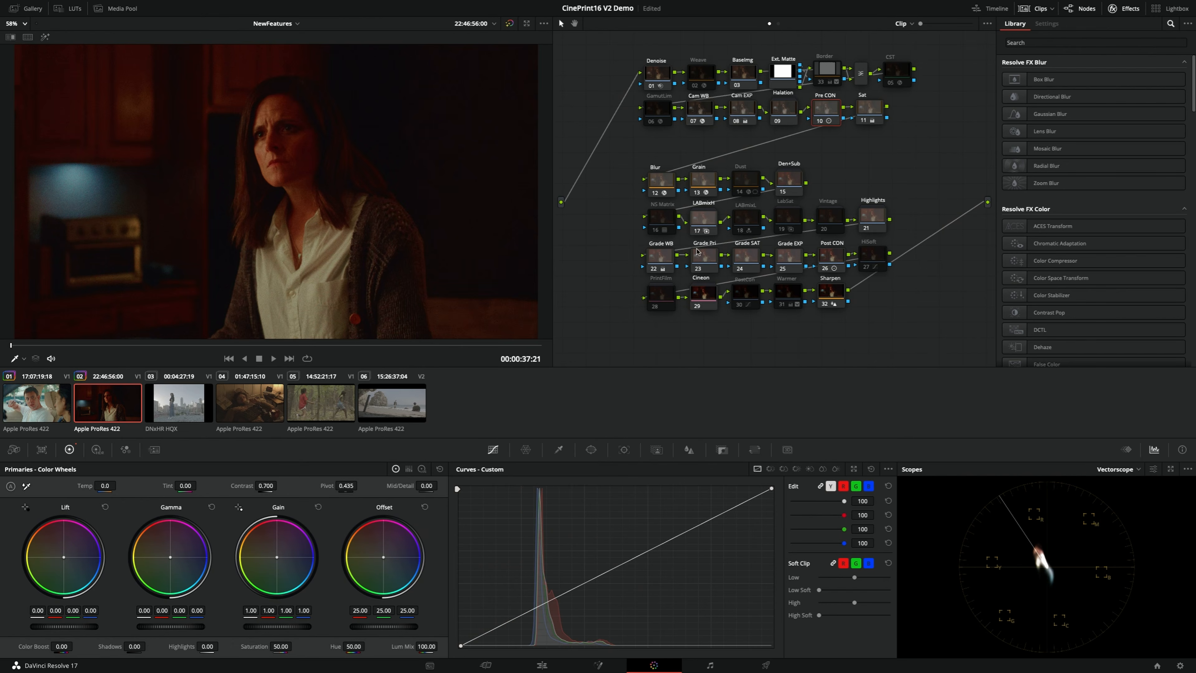
{"action": "left_click_drag", "start_coordinate": [266, 486], "coordinate": [254, 486]}
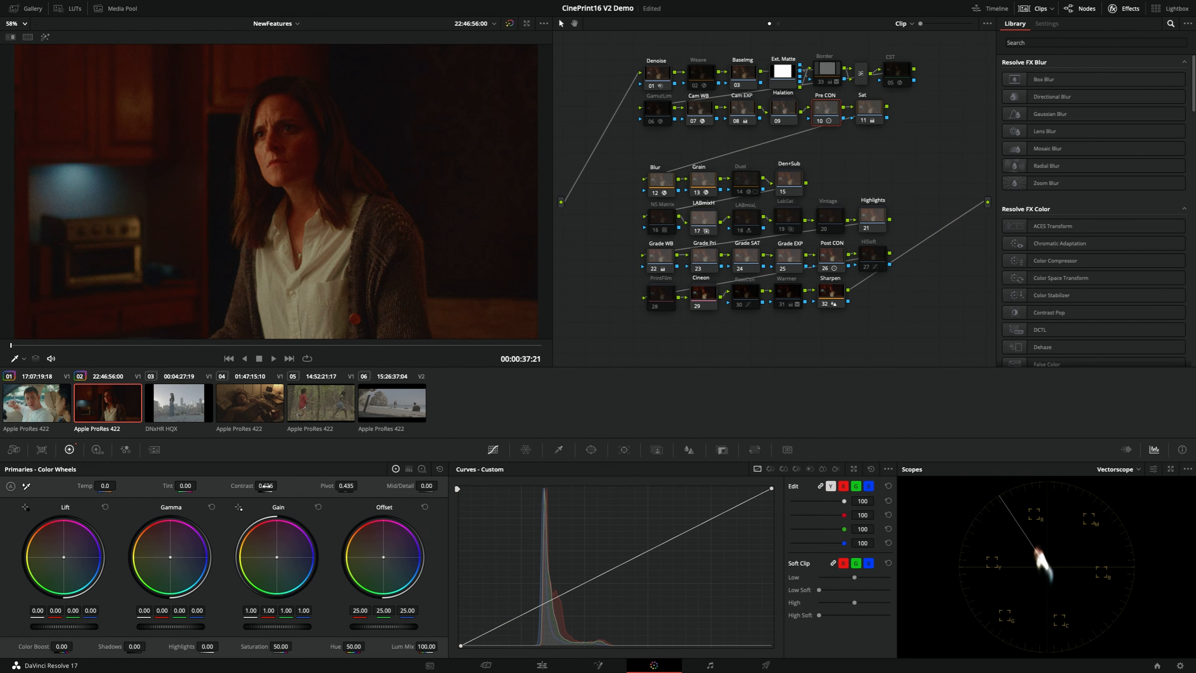
Lower the Post CON node's contrast to 1.374 on the kitchen clip
{"action": "left_click", "coordinate": [838, 259]}
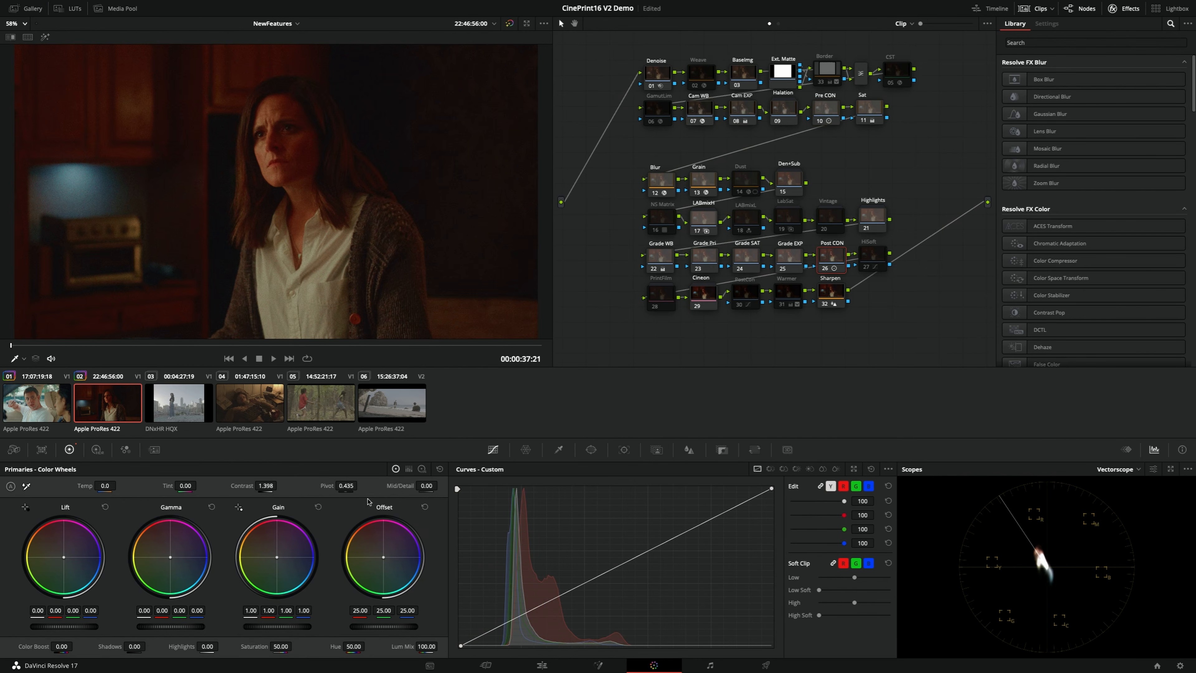
{"action": "left_click_drag", "start_coordinate": [266, 485], "coordinate": [258, 485]}
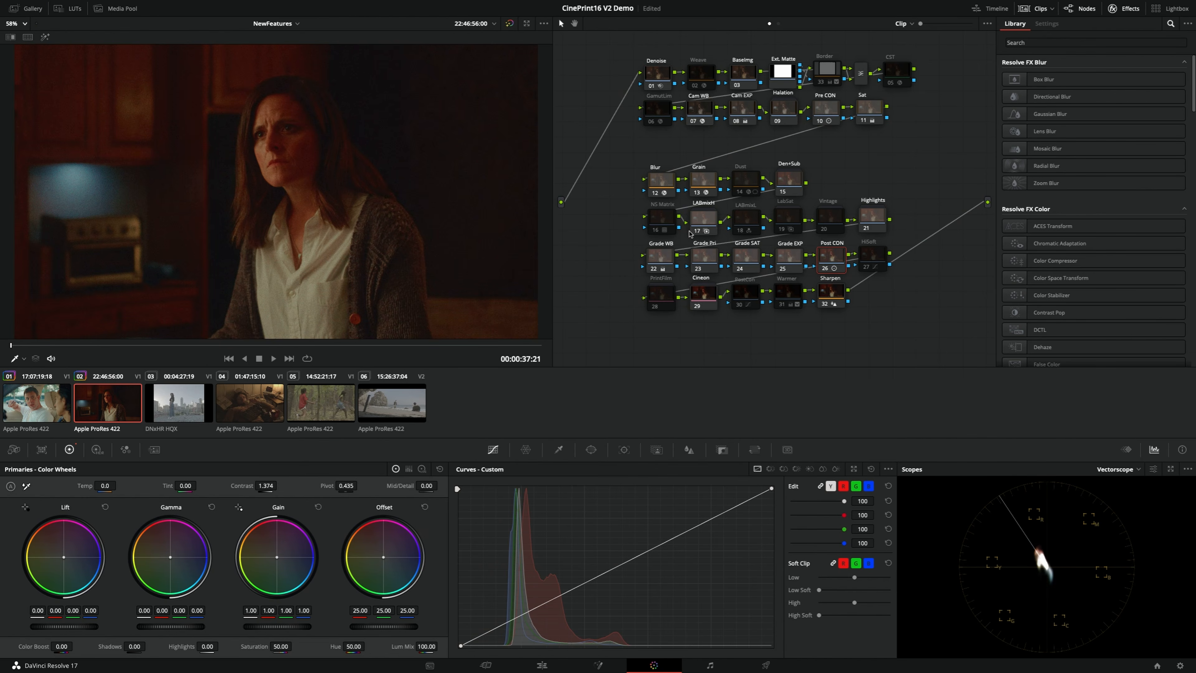
Compare the Cineon grade of the kitchen clip with its plain Rec.709 version by alternating between the clip's versions in the enlarged viewer
{"action": "key", "text": "alt+f"}
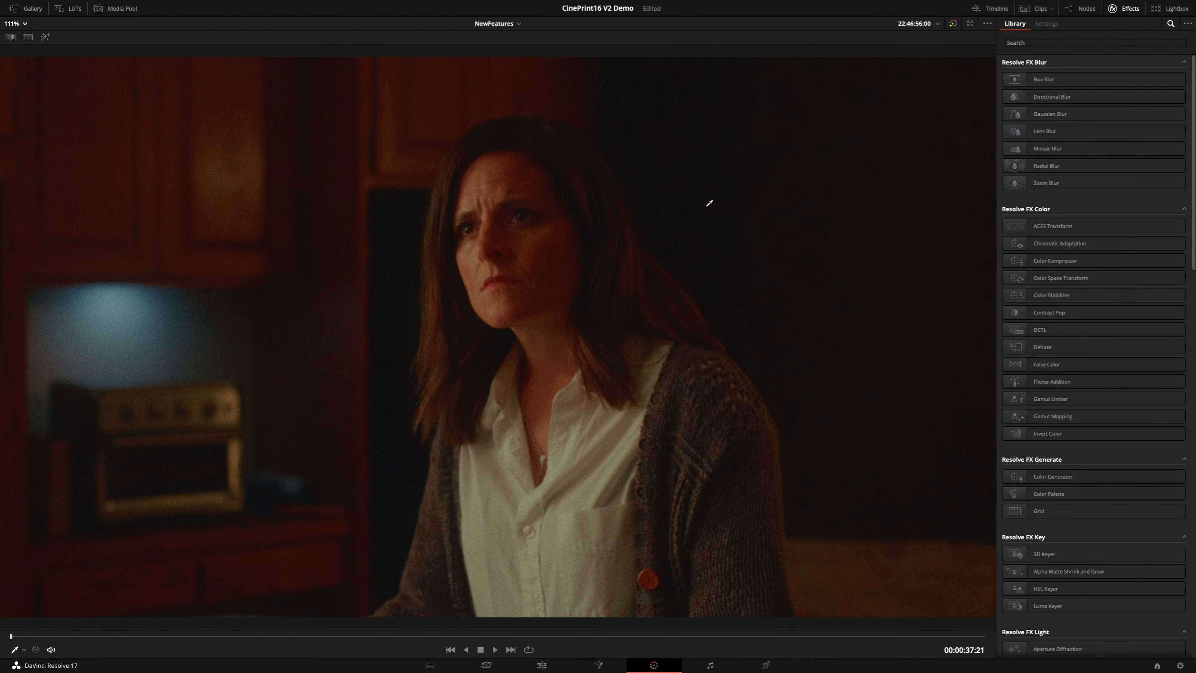
{"action": "key", "text": "super+n"}
{"action": "key", "text": "super+b"}
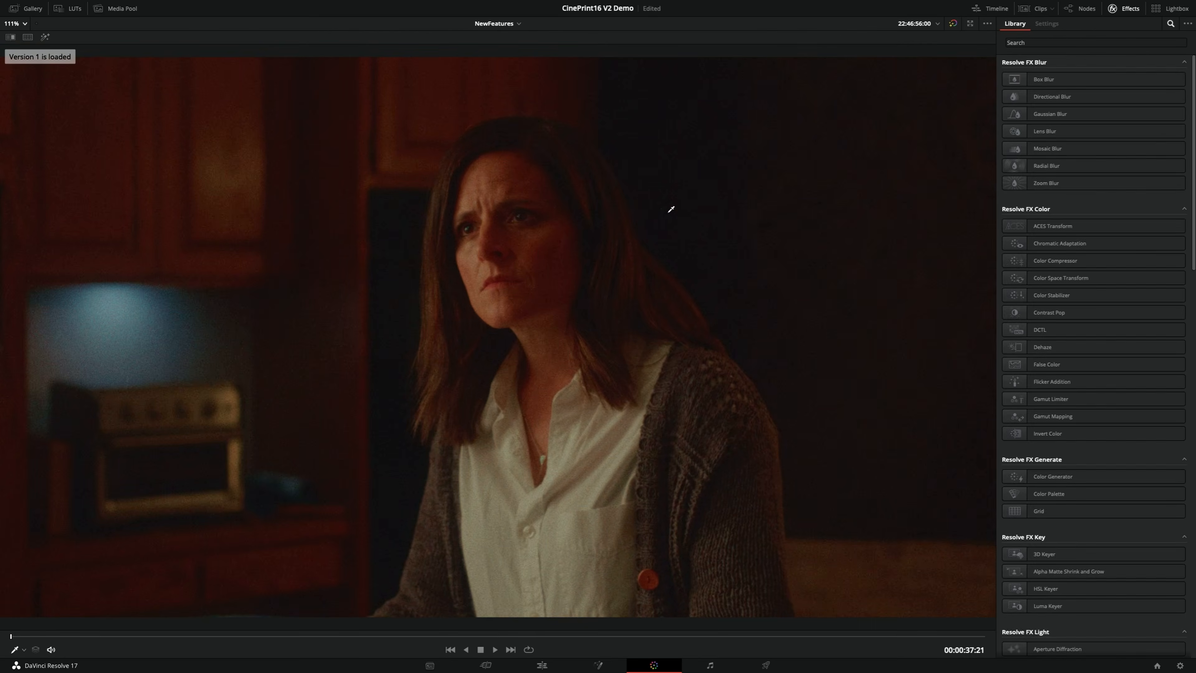
{"action": "key", "text": "super+n"}
{"action": "key", "text": "super+b"}
{"action": "key", "text": "super+n"}
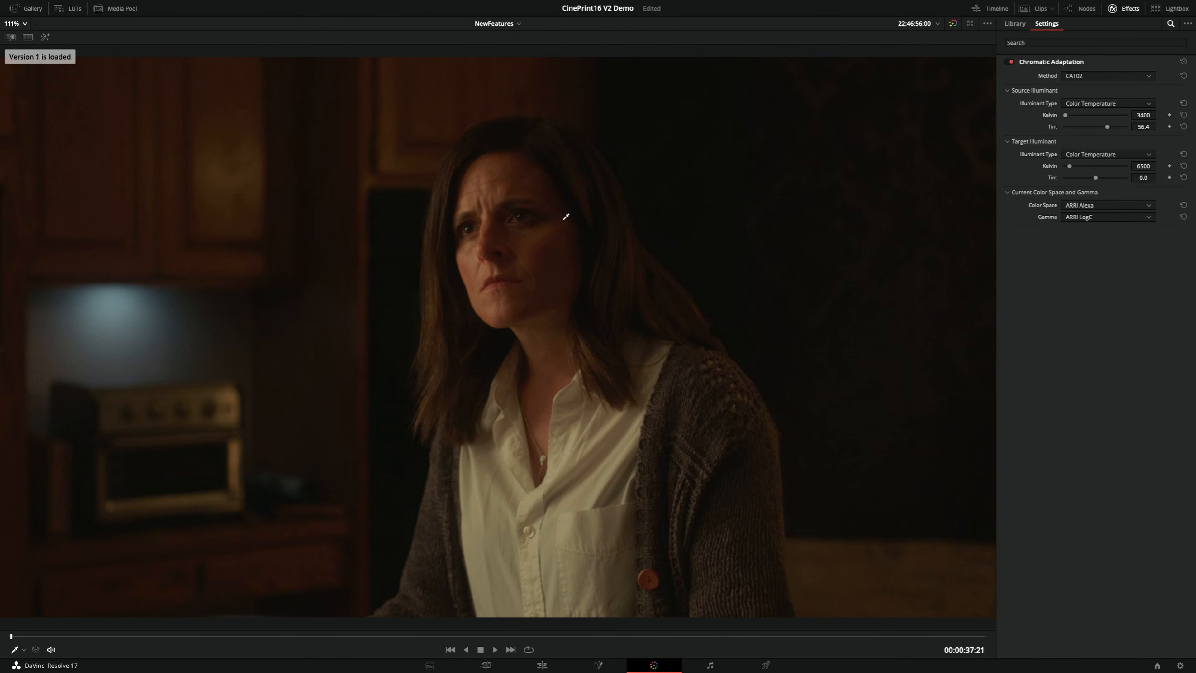
{"action": "key", "text": "super+b"}
{"action": "key", "text": "super+n"}
{"action": "key", "text": "super+b"}
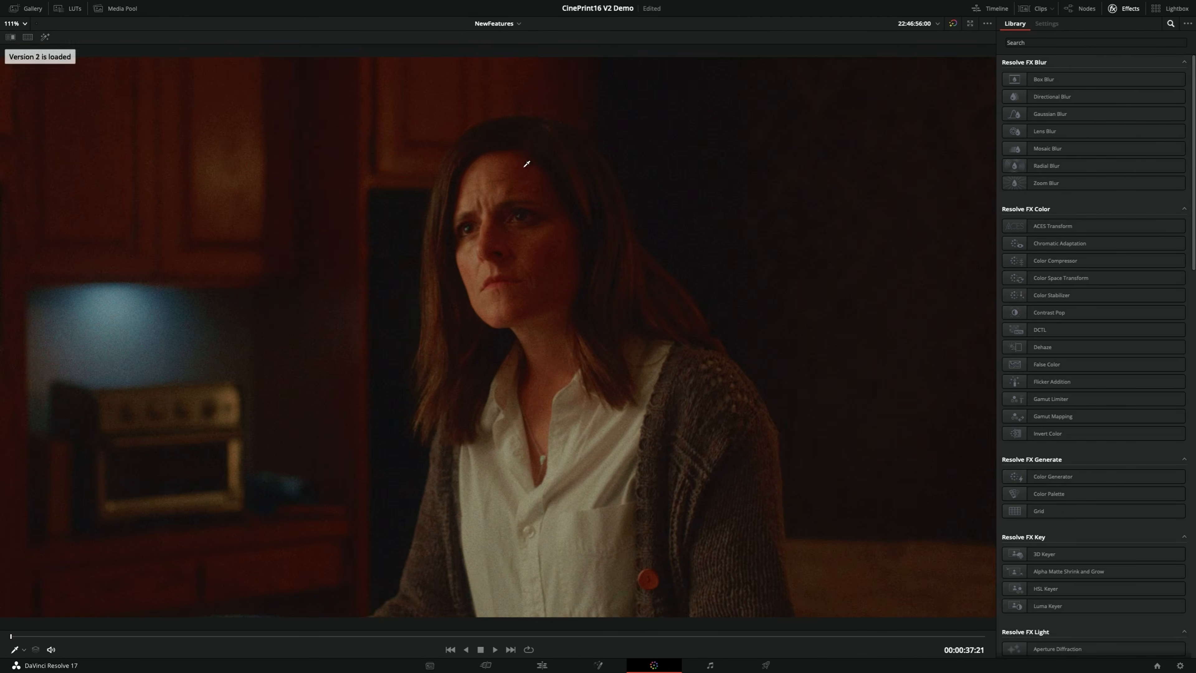
{"action": "key", "text": "super+n"}
{"action": "key", "text": "super+b"}
{"action": "key", "text": "super+n"}
{"action": "key", "text": "super+b"}
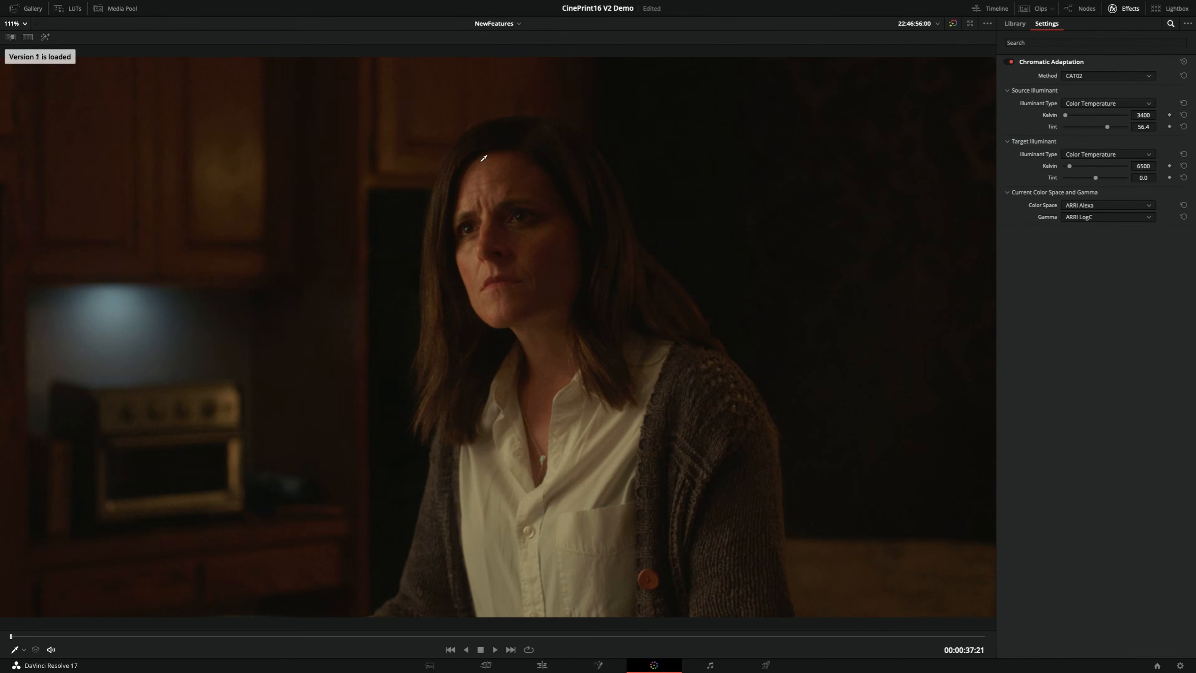
{"action": "key", "text": "super+n"}
{"action": "key", "text": "super+b"}
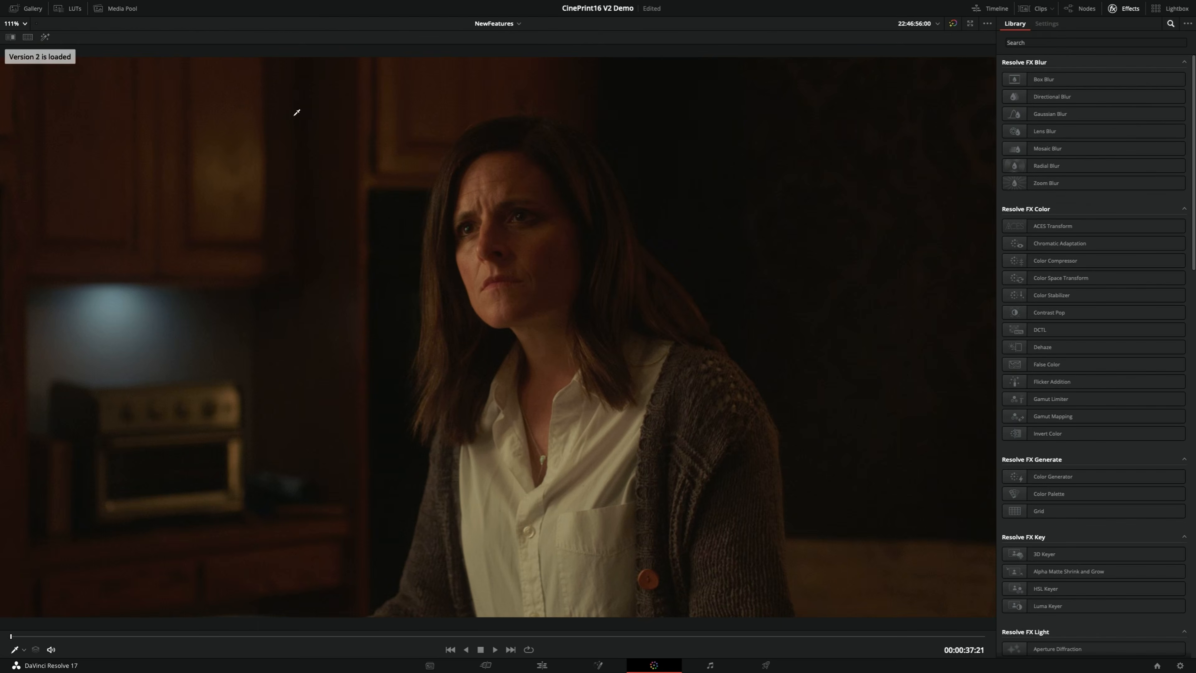
{"action": "key", "text": "super+n"}
{"action": "key", "text": "super+b"}
{"action": "key", "text": "super+n"}
{"action": "key", "text": "super+b"}
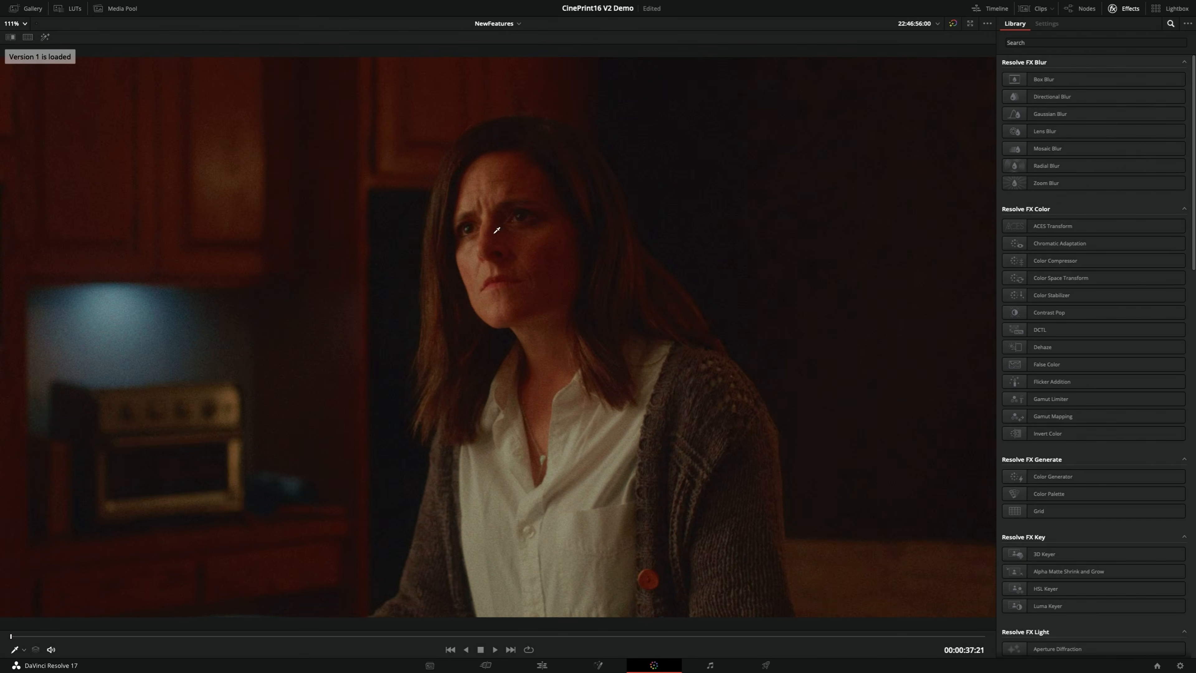
{"action": "key", "text": "super+b"}
{"action": "key", "text": "super+n"}
{"action": "key", "text": "super+b"}
{"action": "key", "text": "super+n"}
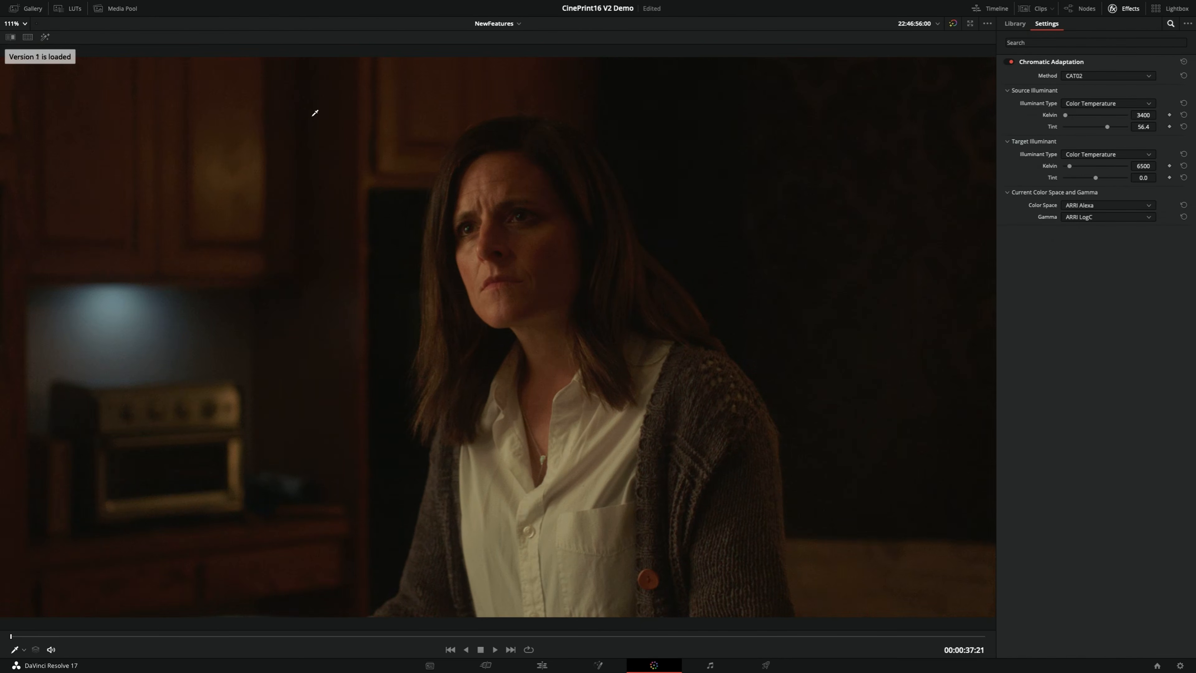
{"action": "key", "text": "super+b"}
{"action": "key", "text": "super+n"}
{"action": "key", "text": "super+b"}
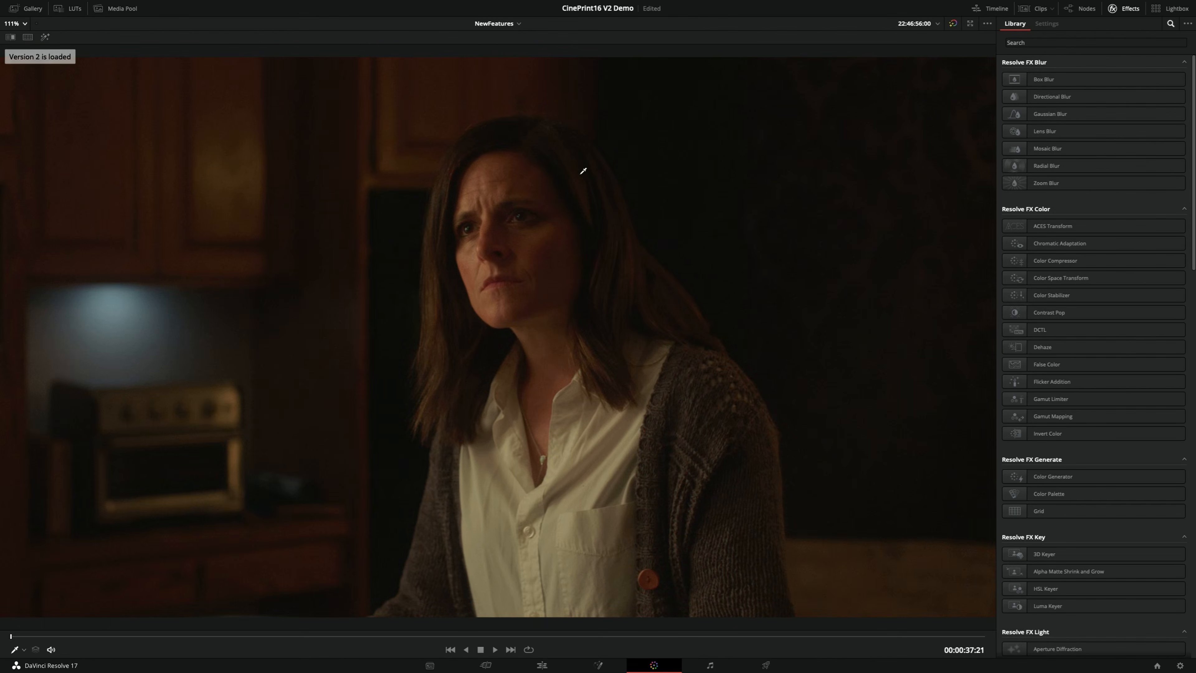
{"action": "key", "text": "super+b"}
{"action": "key", "text": "super+n"}
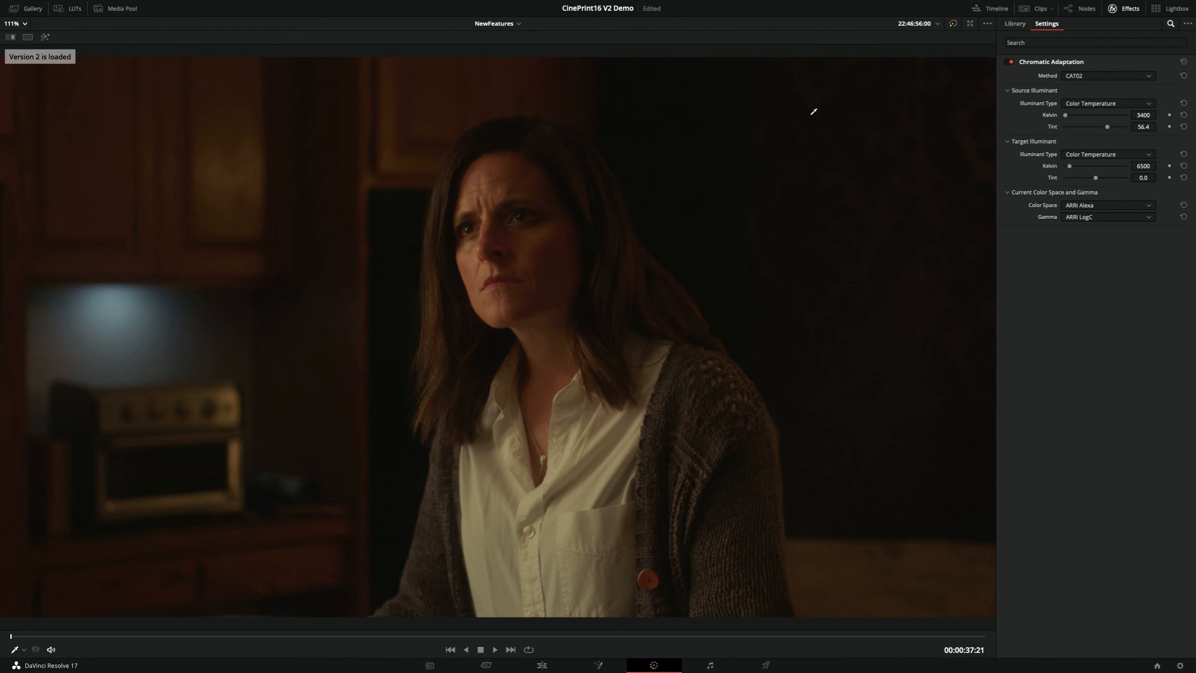
{"action": "key", "text": "super+b"}
{"action": "key", "text": "super+n"}
{"action": "key", "text": "super+b"}
{"action": "key", "text": "super+n"}
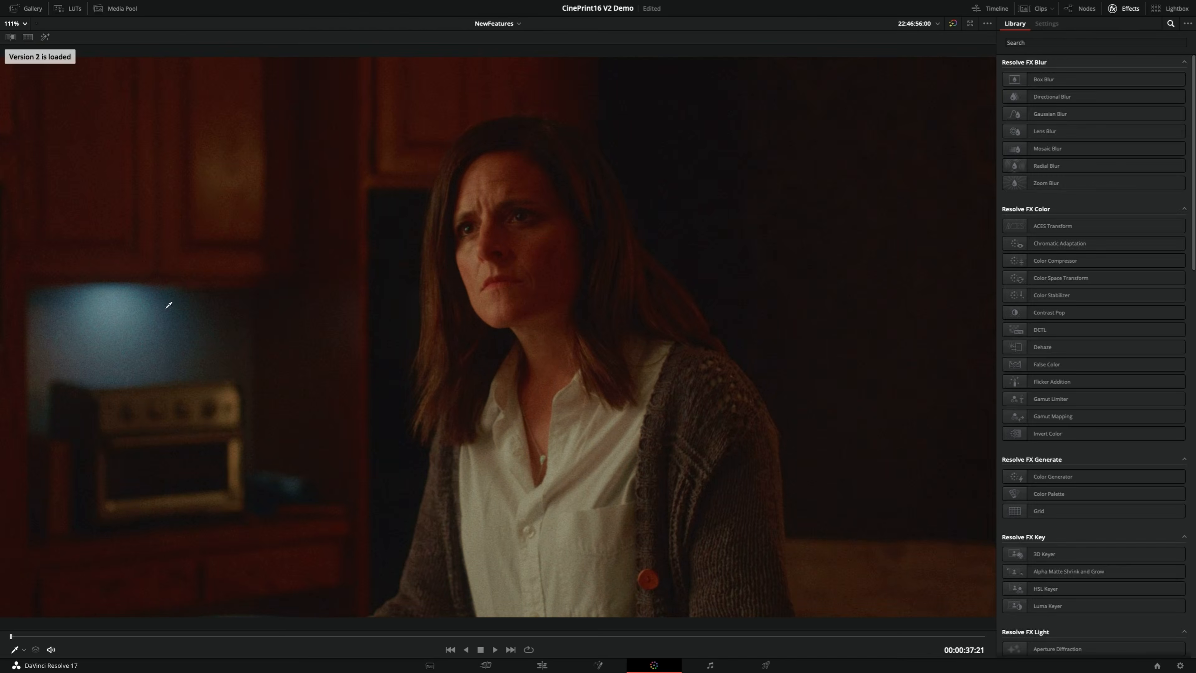
{"action": "key", "text": "super+b"}
{"action": "key", "text": "super+n"}
{"action": "key", "text": "super+b"}
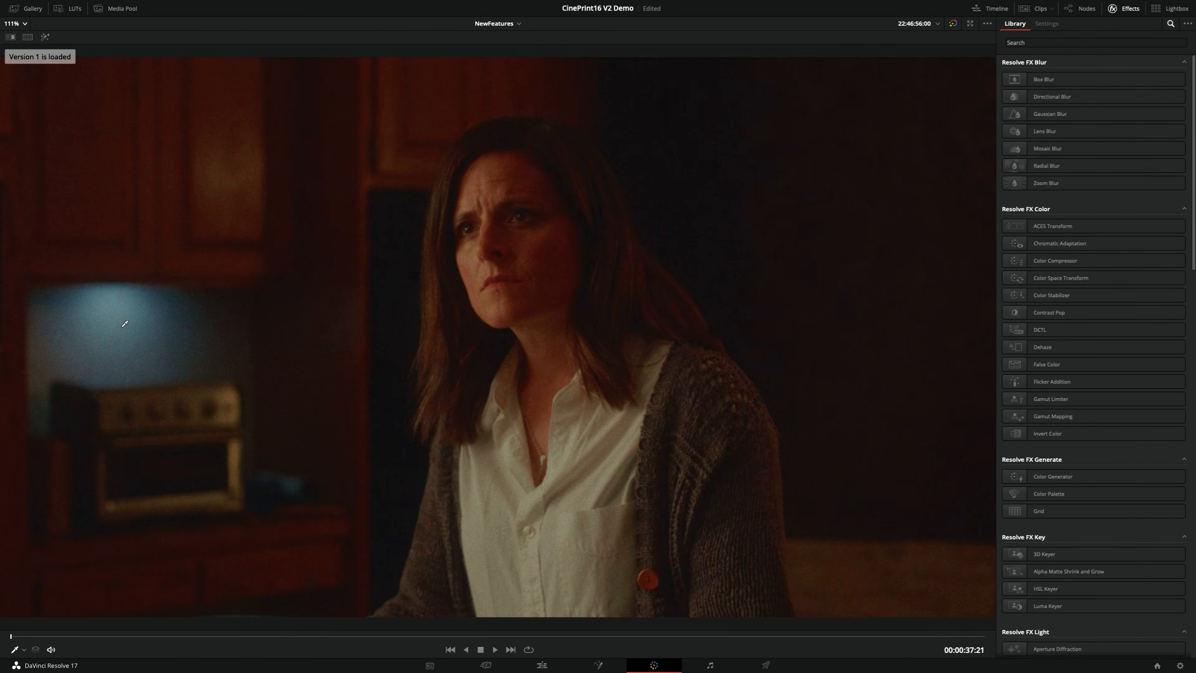
{"action": "key", "text": "super+n"}
{"action": "key", "text": "super+b"}
{"action": "key", "text": "super+n"}
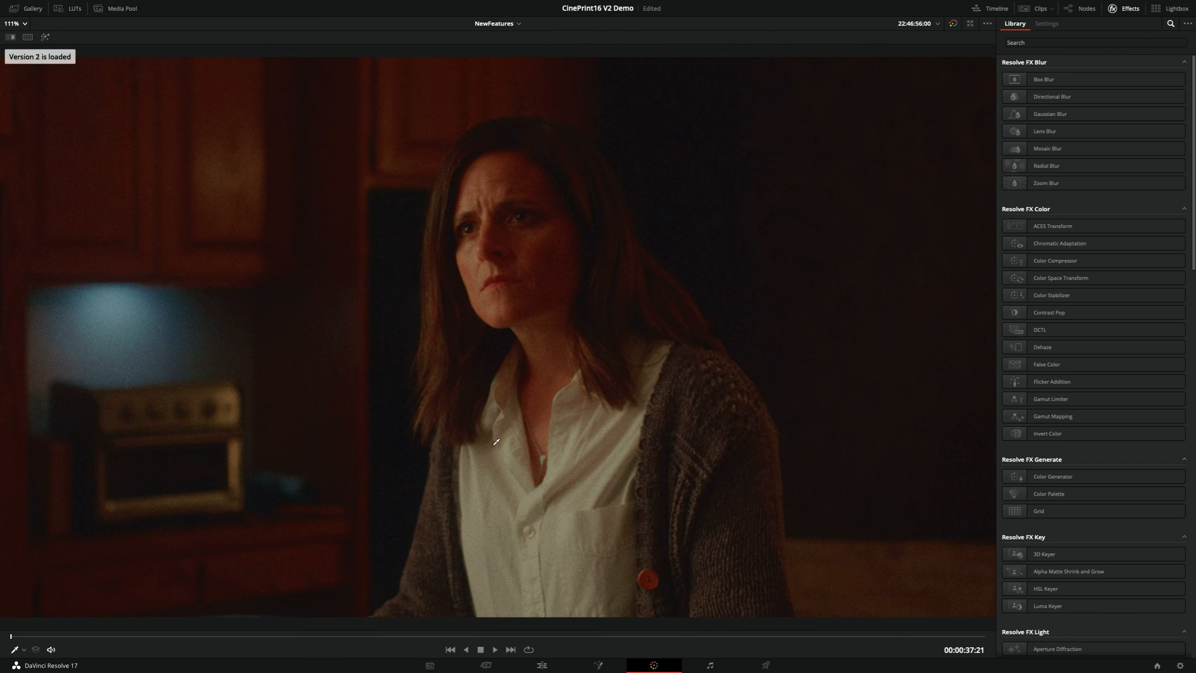
{"action": "key", "text": "super+b"}
{"action": "key", "text": "super+n"}
{"action": "key", "text": "super+b"}
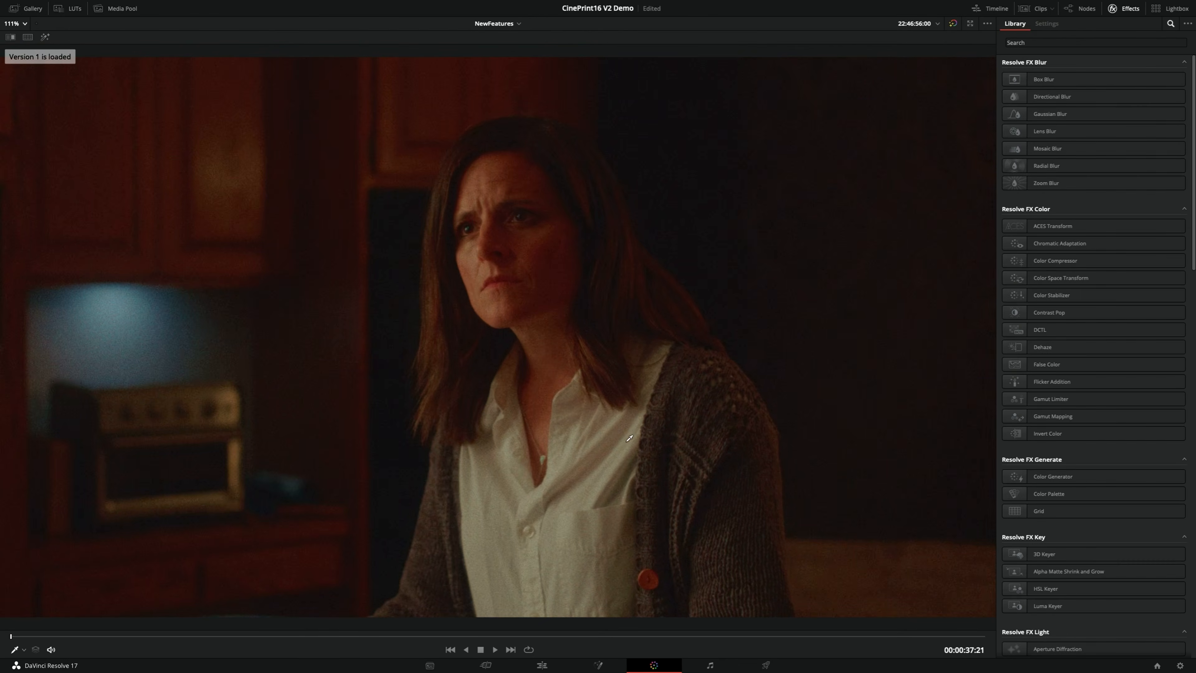
{"action": "key", "text": "super+n"}
{"action": "key", "text": "super+b"}
{"action": "key", "text": "super+n"}
{"action": "key", "text": "super+b"}
{"action": "key", "text": "super+n"}
{"action": "key", "text": "super+b"}
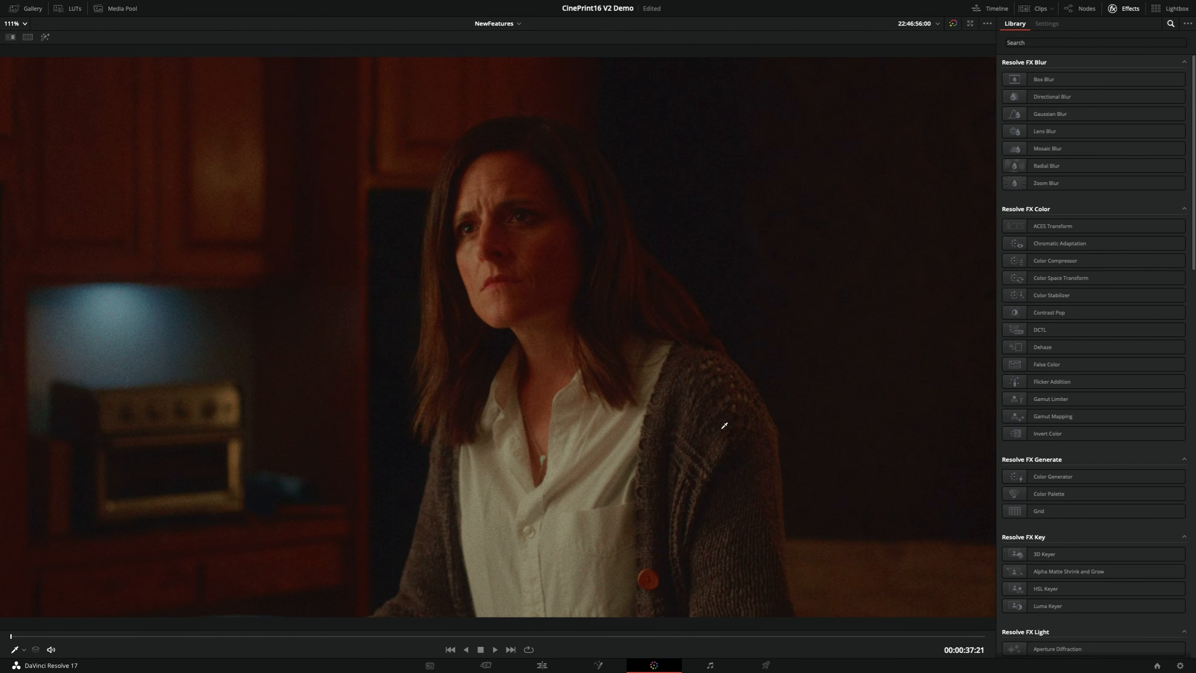
{"action": "key", "text": "alt+f"}
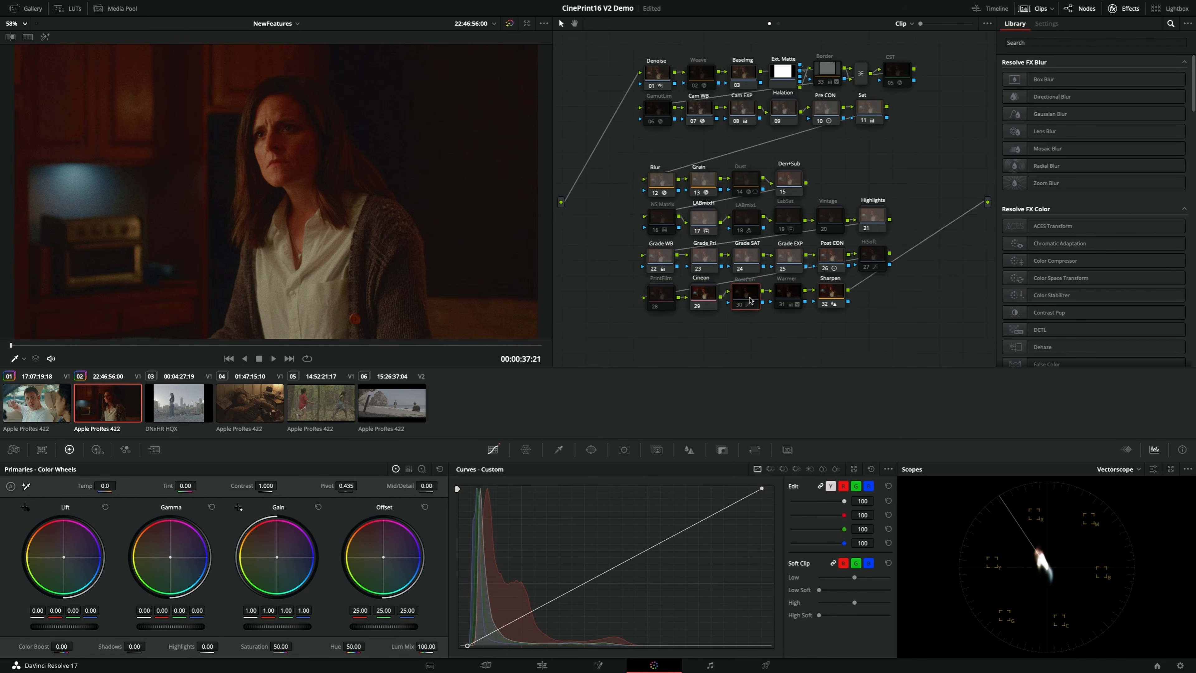
Toggle the PostCon node after Cineon to judge its effect on the kitchen clip, leaving it enabled
{"action": "key", "text": "ctrl+d"}
{"action": "key", "text": "ctrl+d"}
{"action": "key", "text": "ctrl+d"}
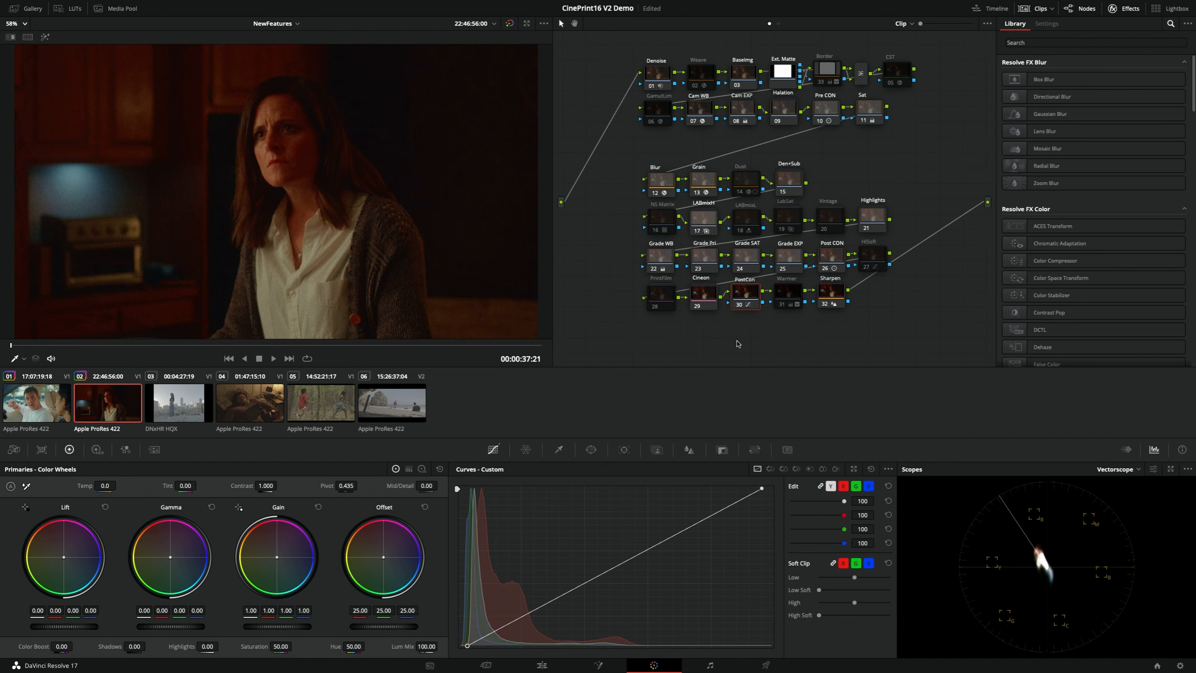
{"action": "key", "text": "ctrl+d"}
{"action": "key", "text": "ctrl+d"}
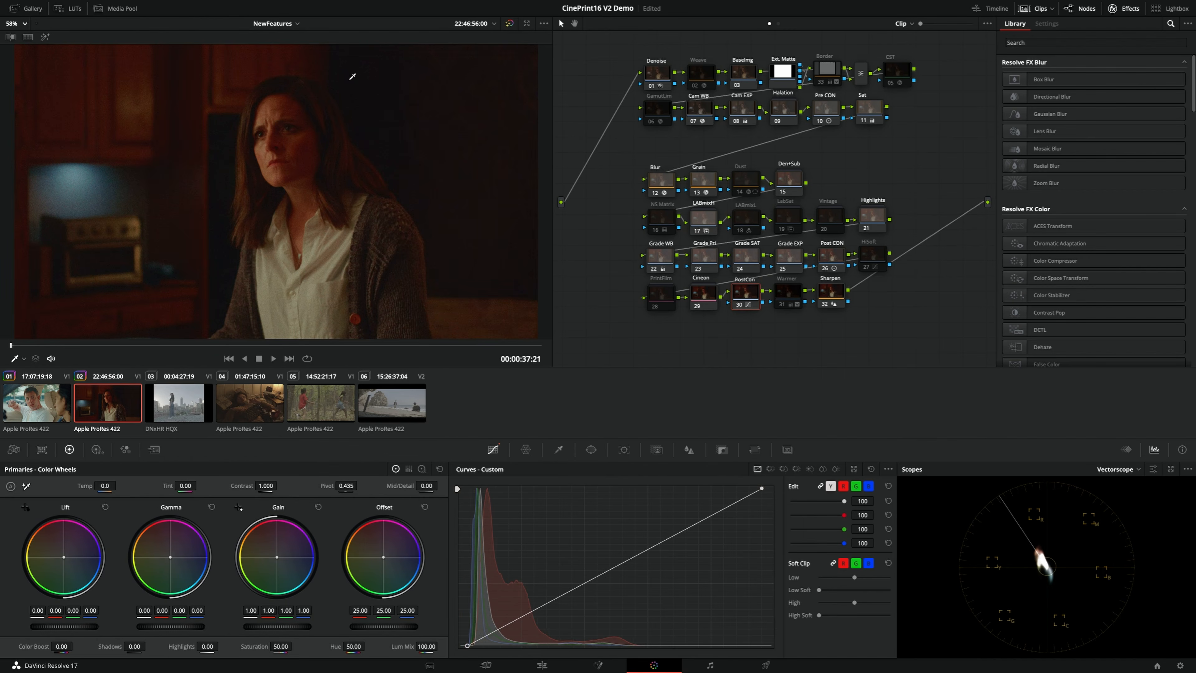
{"action": "key", "text": "ctrl+d"}
{"action": "key", "text": "ctrl+d"}
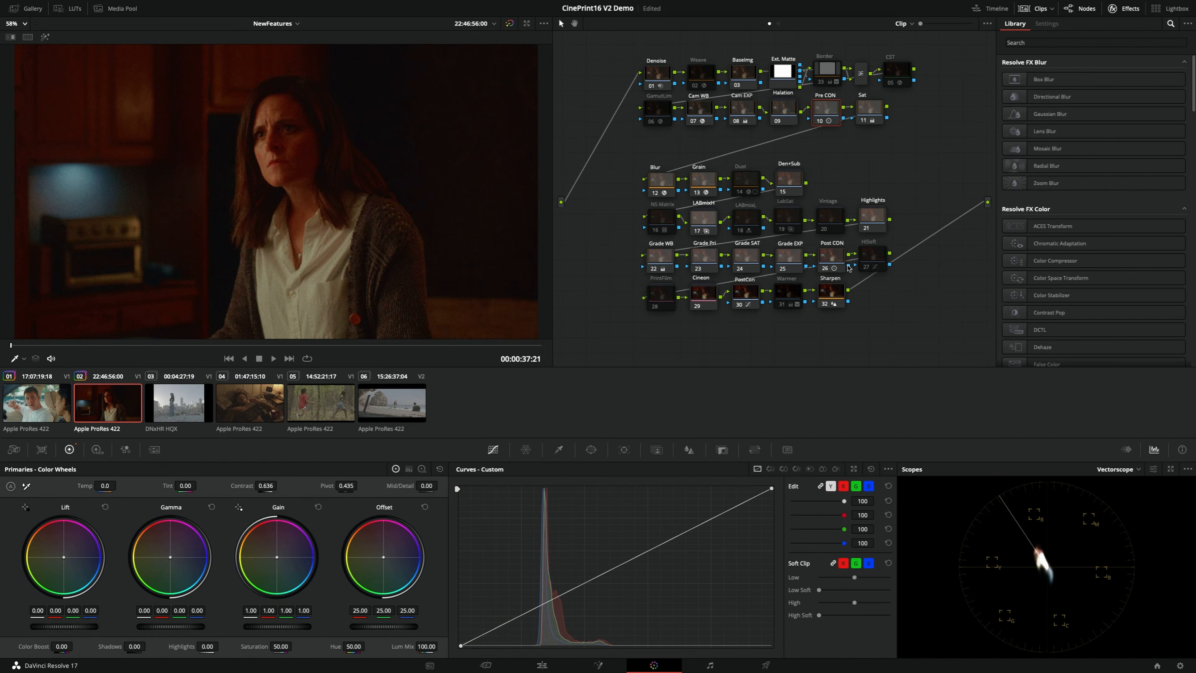
Review the contrast settings of the Pre CON and Post CON nodes and inspect the kitchen shot in the enlarged viewer
{"action": "left_click", "coordinate": [830, 255]}
{"action": "left_click", "coordinate": [832, 114]}
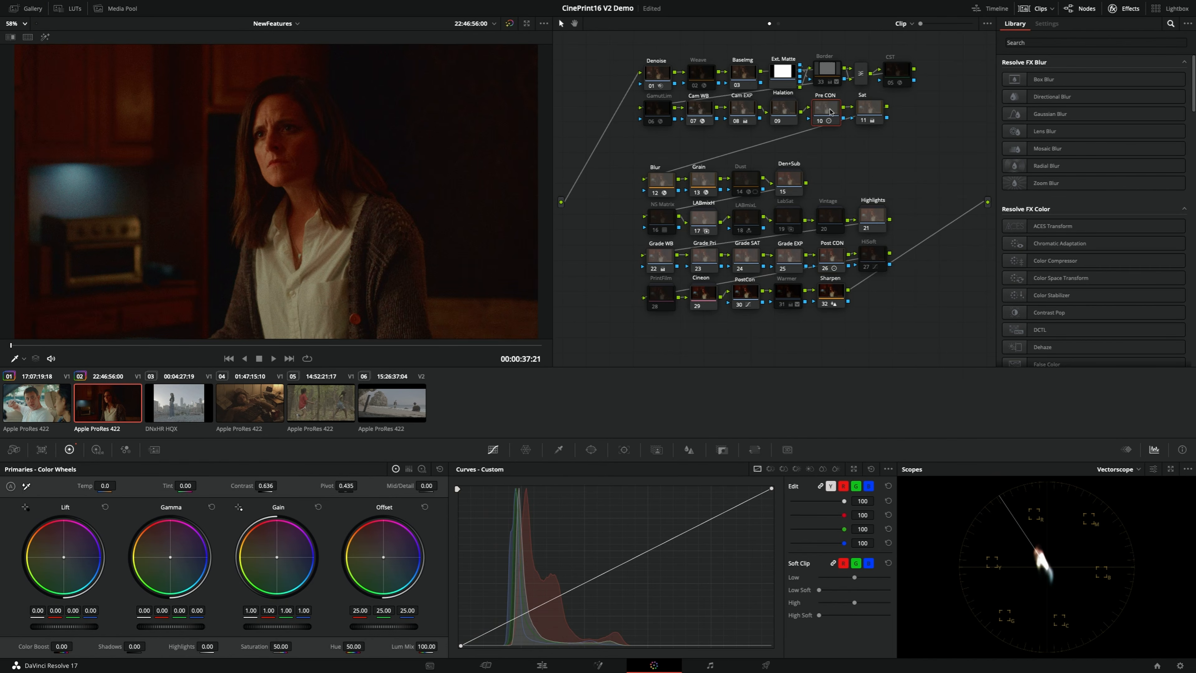
{"action": "left_click", "coordinate": [834, 260]}
{"action": "left_click", "coordinate": [834, 112]}
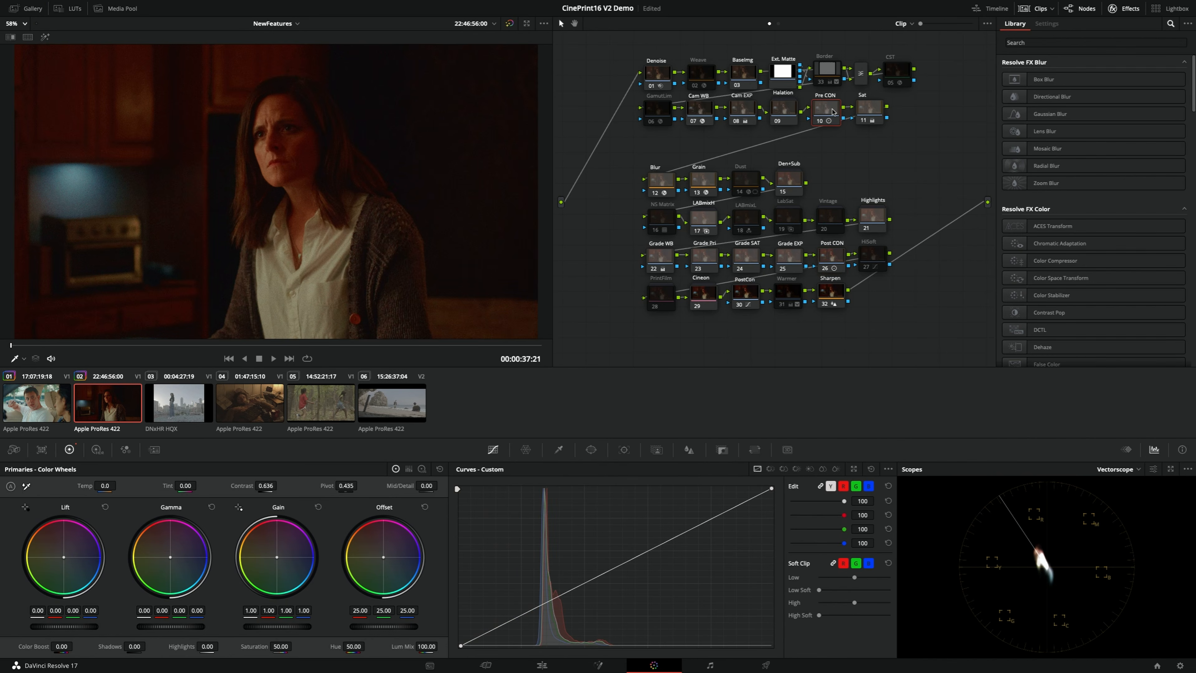
{"action": "left_click", "coordinate": [837, 258]}
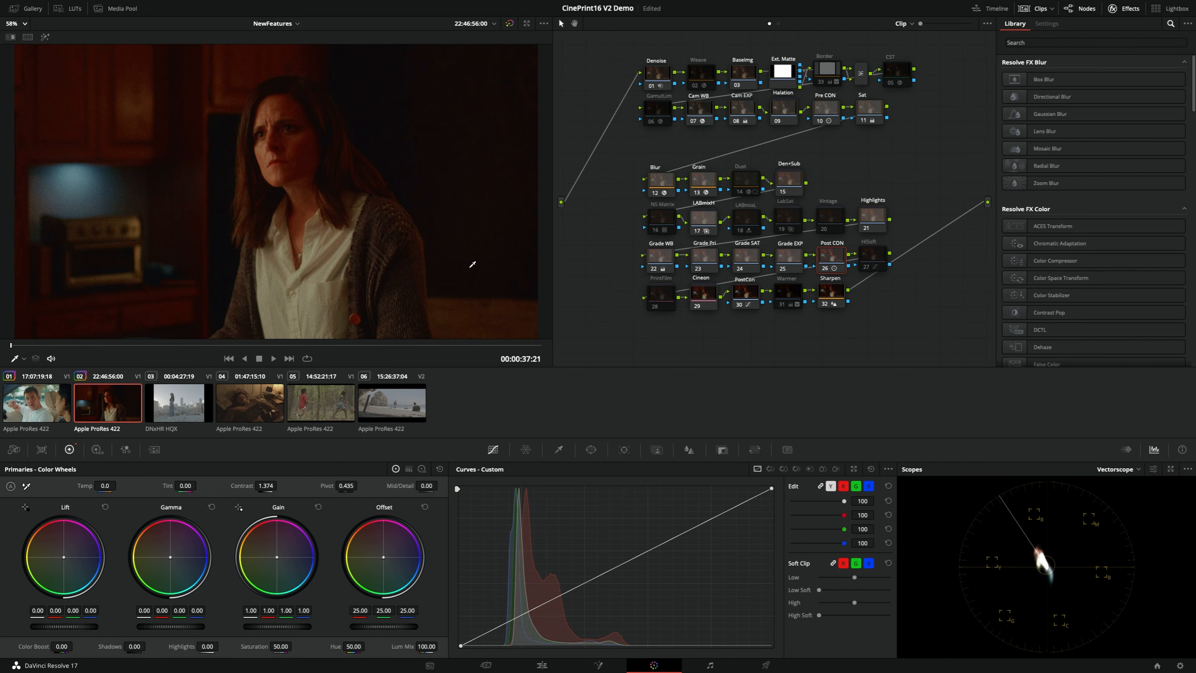
{"action": "key", "text": "alt+f"}
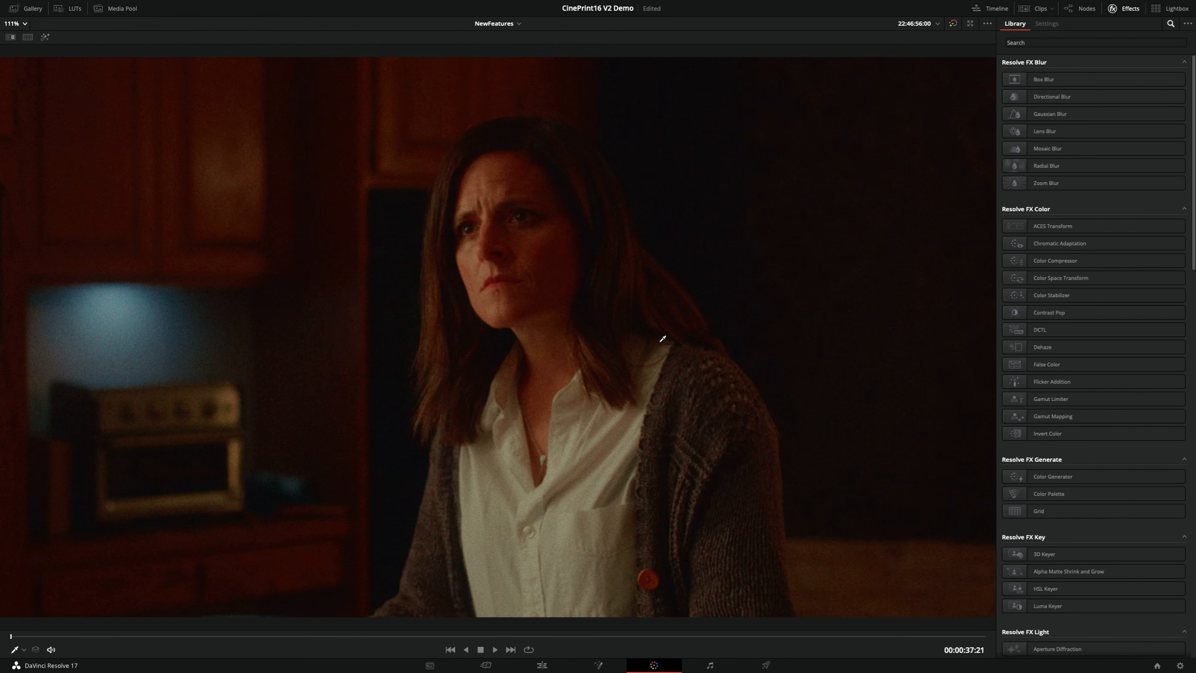
{"action": "key", "text": "alt+f"}
{"action": "left_click", "coordinate": [747, 297]}
{"action": "key", "text": "alt+f"}
{"action": "key", "text": "alt+f"}
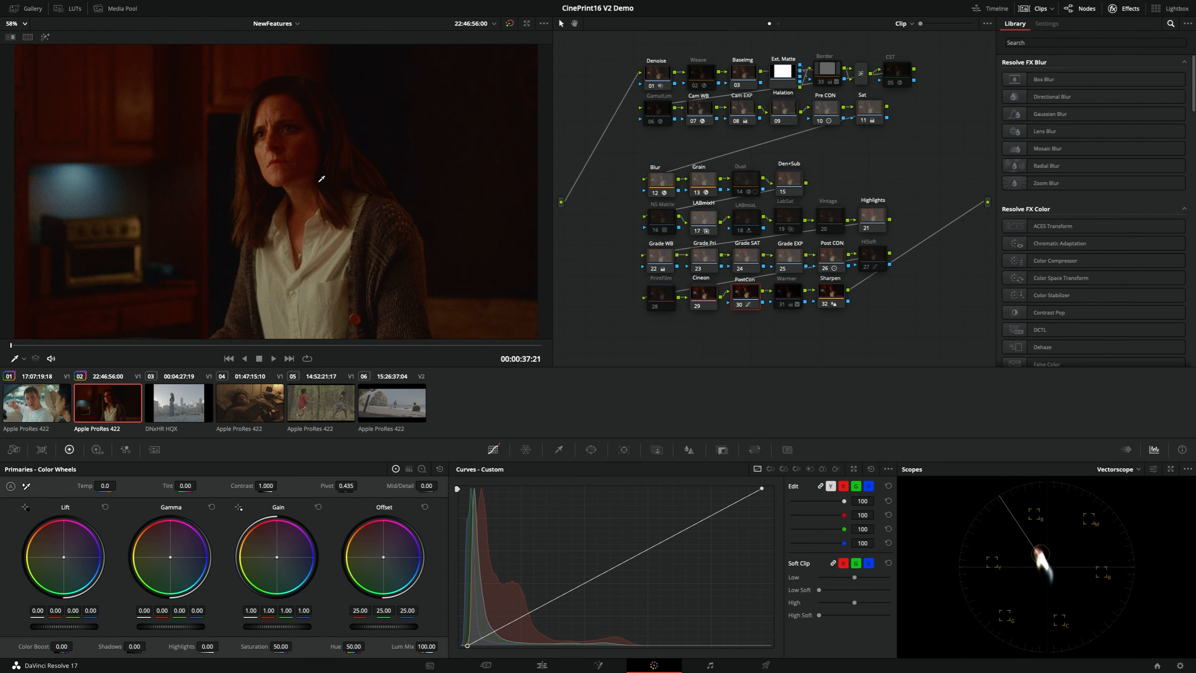
Disable the Cineon node and enable the PrintFilm node on the kitchen clip
{"action": "left_click", "coordinate": [707, 294]}
{"action": "key", "text": "ctrl+d"}
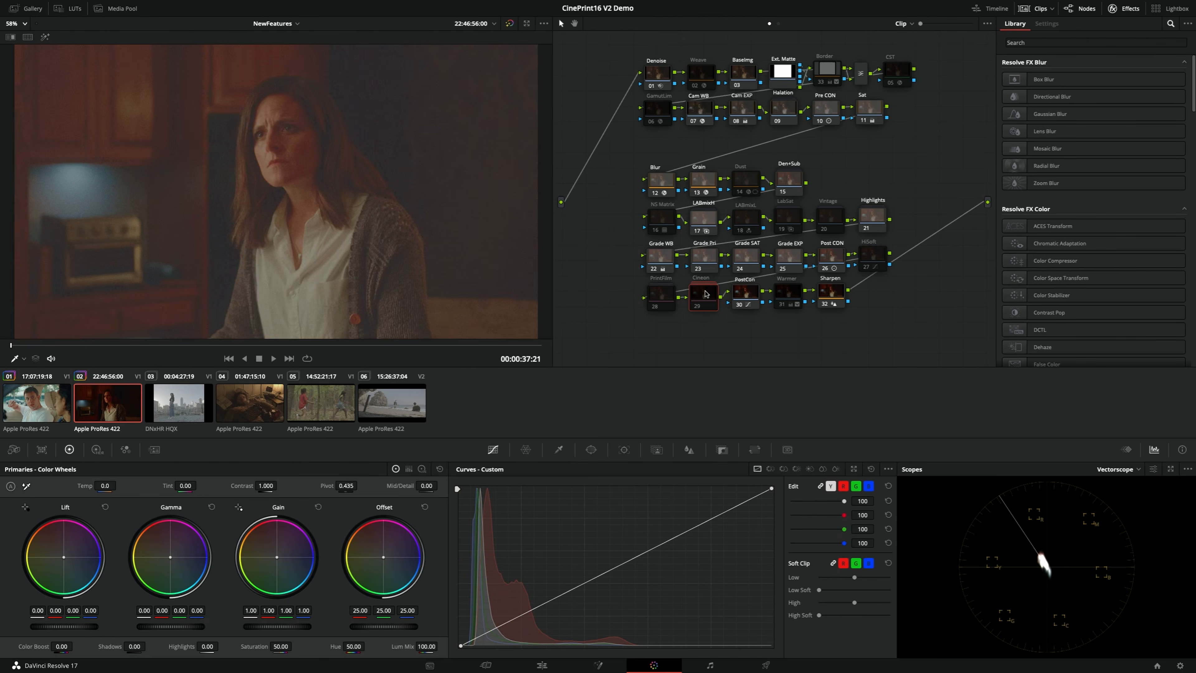
{"action": "left_click", "coordinate": [654, 294]}
{"action": "key", "text": "ctrl+d"}
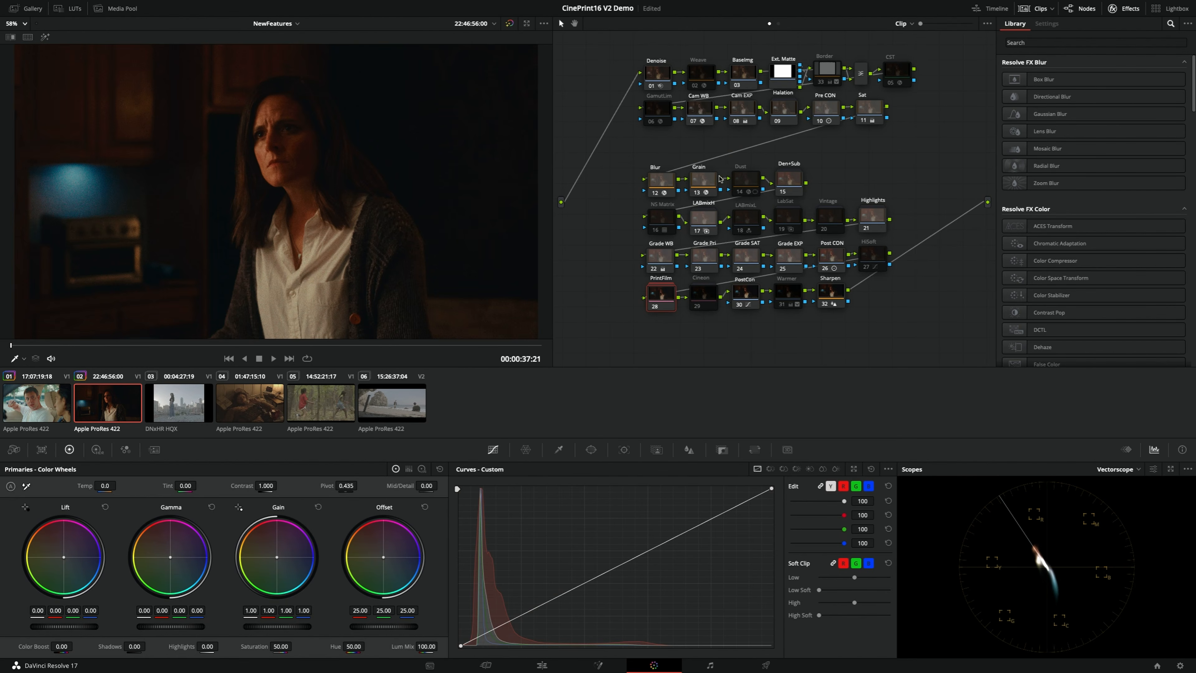
Slightly raise the source illuminant tint in the Cam WB node and set the Cam EXP offset to 35.50
{"action": "left_click", "coordinate": [704, 112]}
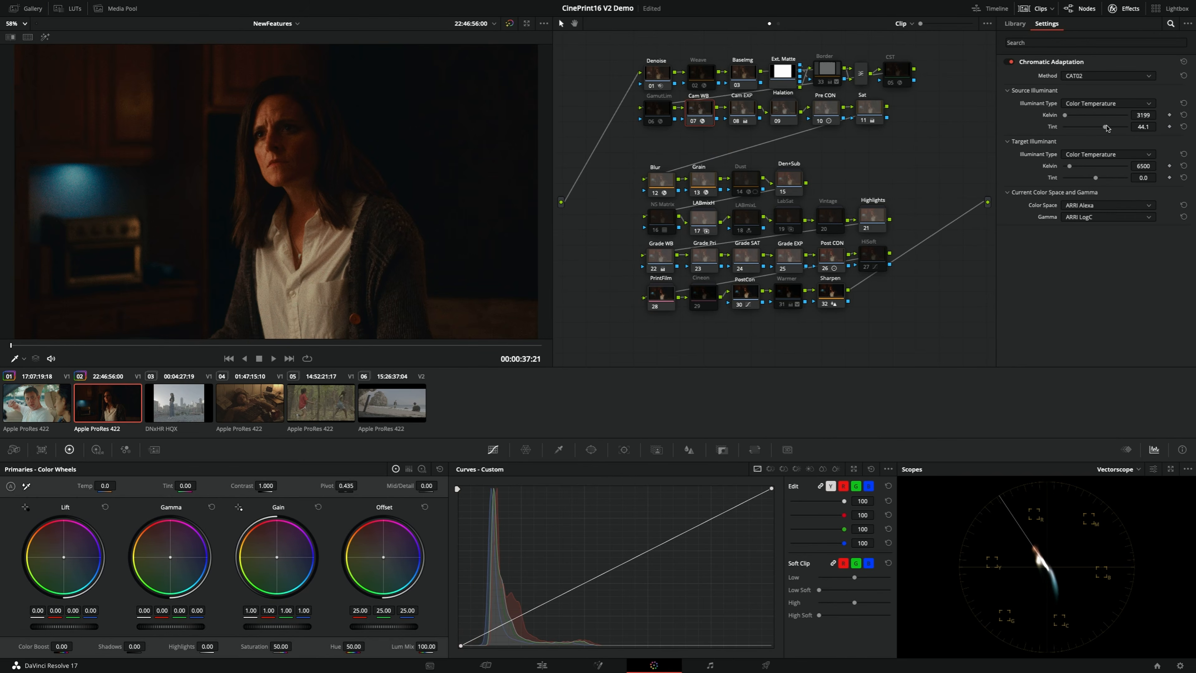
{"action": "left_click_drag", "start_coordinate": [1106, 125], "coordinate": [1109, 128]}
{"action": "left_click", "coordinate": [751, 114]}
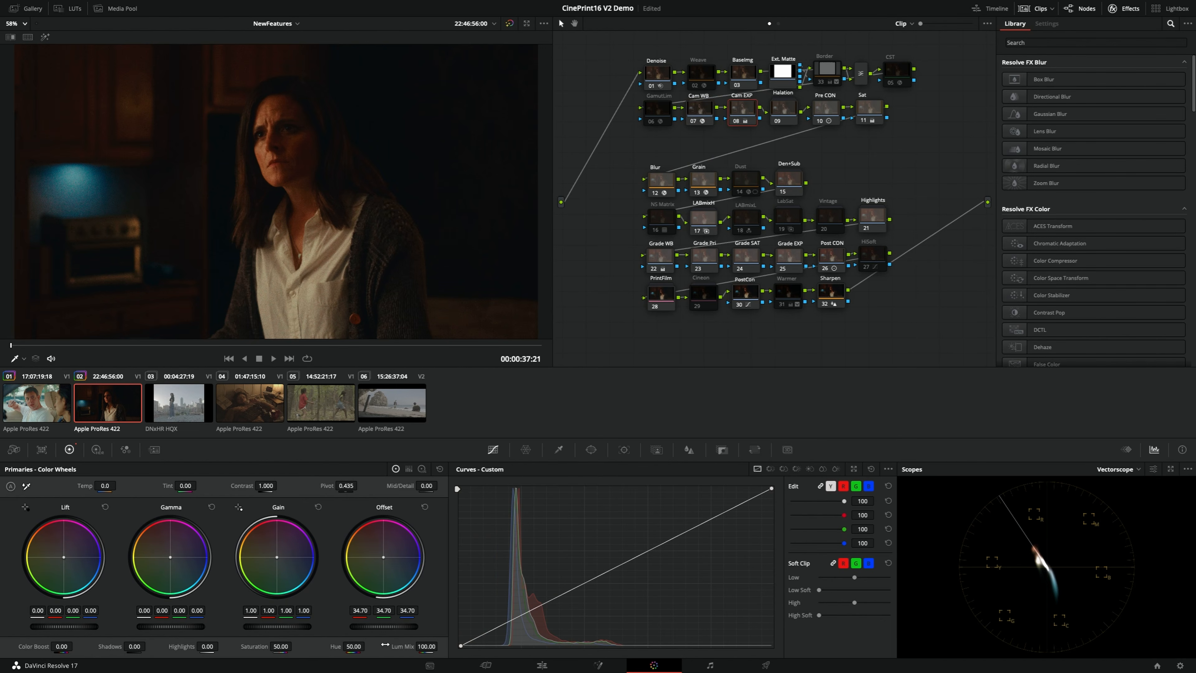
{"action": "left_click_drag", "start_coordinate": [388, 627], "coordinate": [396, 627]}
Compare the PrintFilm grade of the kitchen clip with its plain Rec.709 version in the enlarged viewer
{"action": "key", "text": "alt+f"}
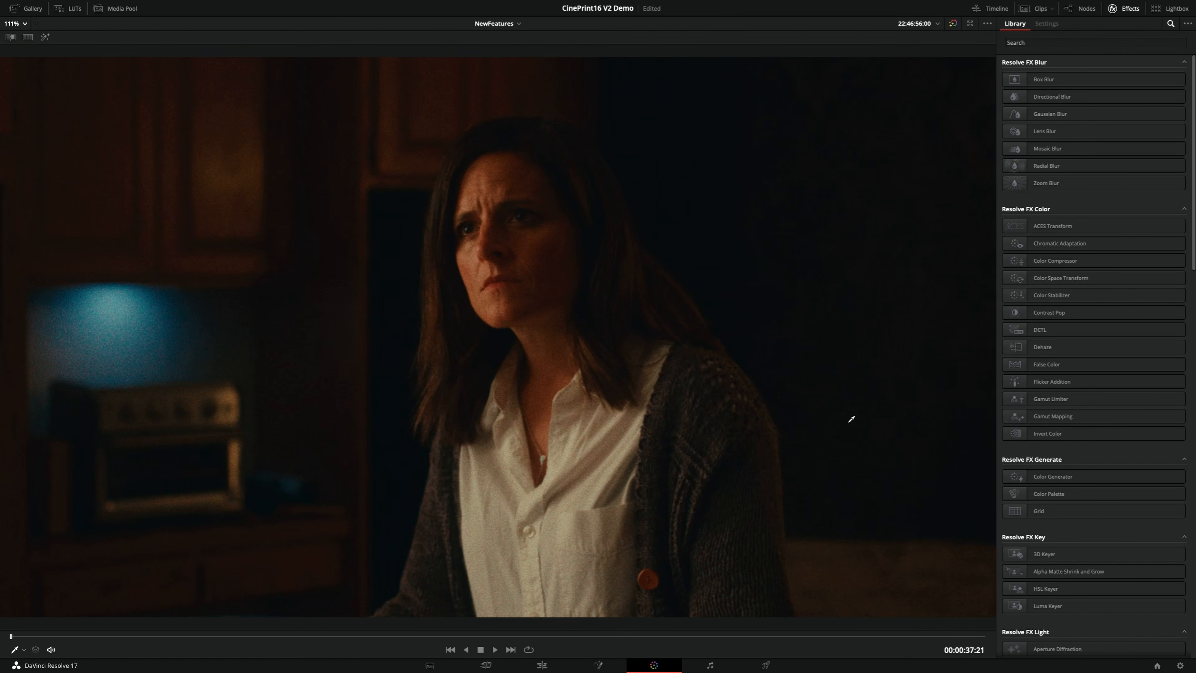
{"action": "key", "text": "super+n"}
{"action": "key", "text": "super+b"}
{"action": "key", "text": "alt+f"}
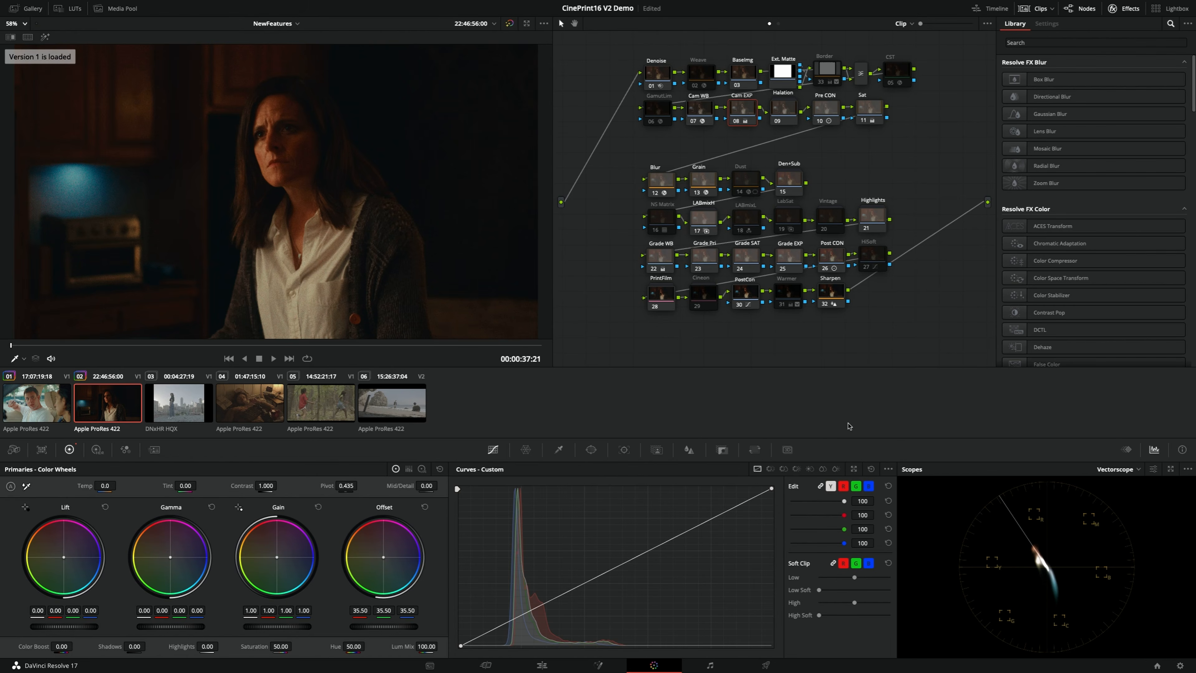
{"action": "left_click", "coordinate": [750, 296]}
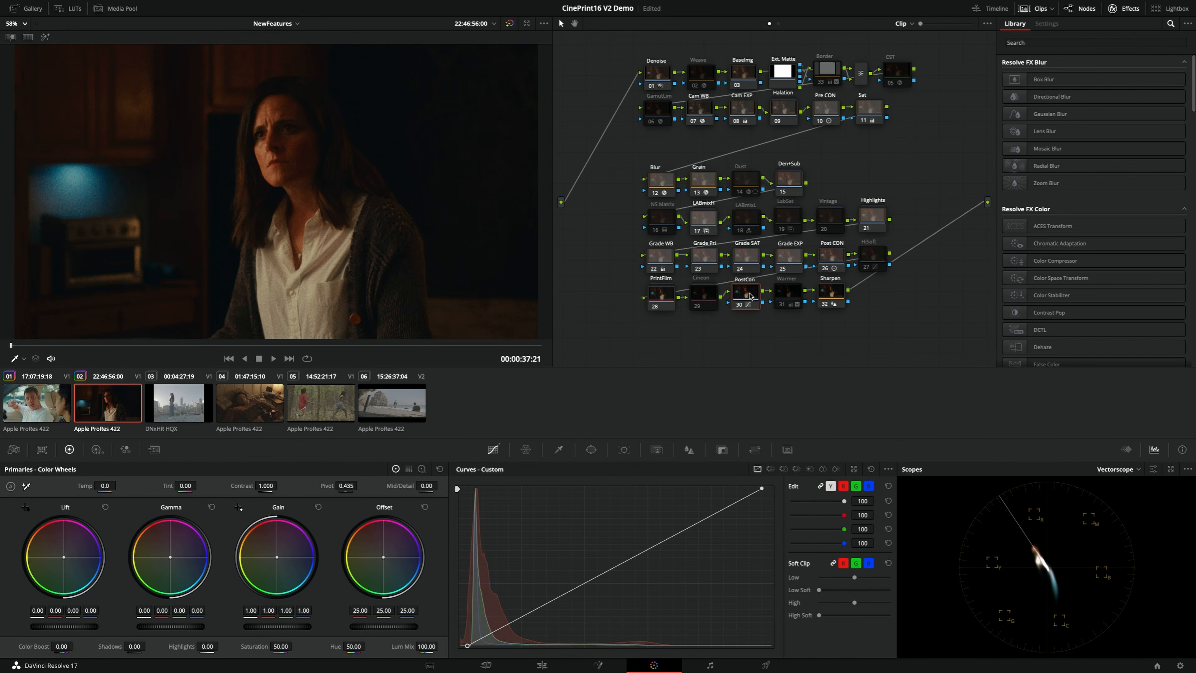
{"action": "key", "text": "alt+f"}
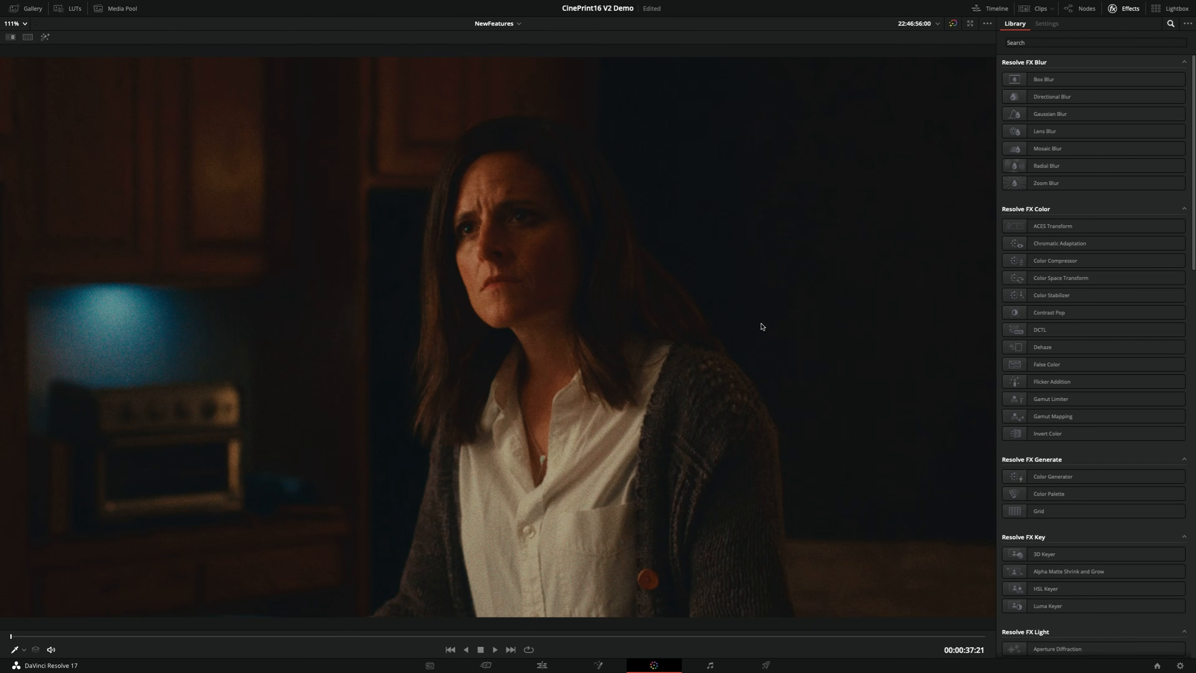
{"action": "key", "text": "super+n"}
{"action": "key", "text": "super+n"}
{"action": "key", "text": "super+n"}
{"action": "key", "text": "super+n"}
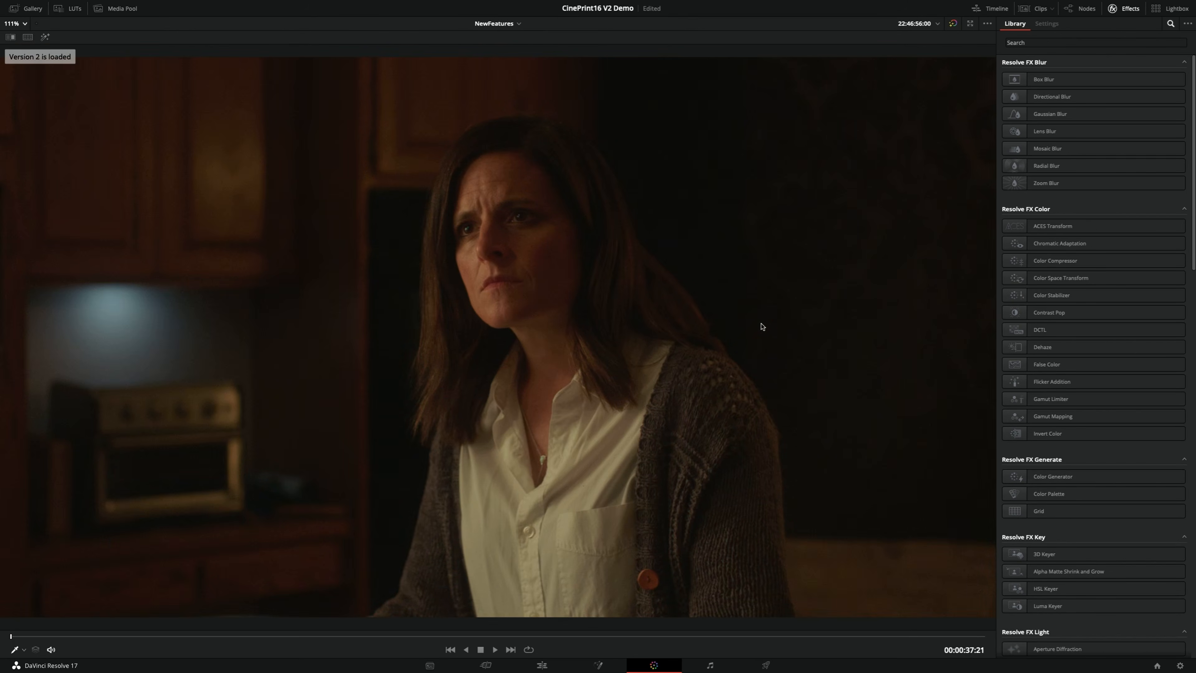
{"action": "key", "text": "super+n"}
{"action": "key", "text": "super+n"}
{"action": "key", "text": "super+n"}
{"action": "key", "text": "super+n"}
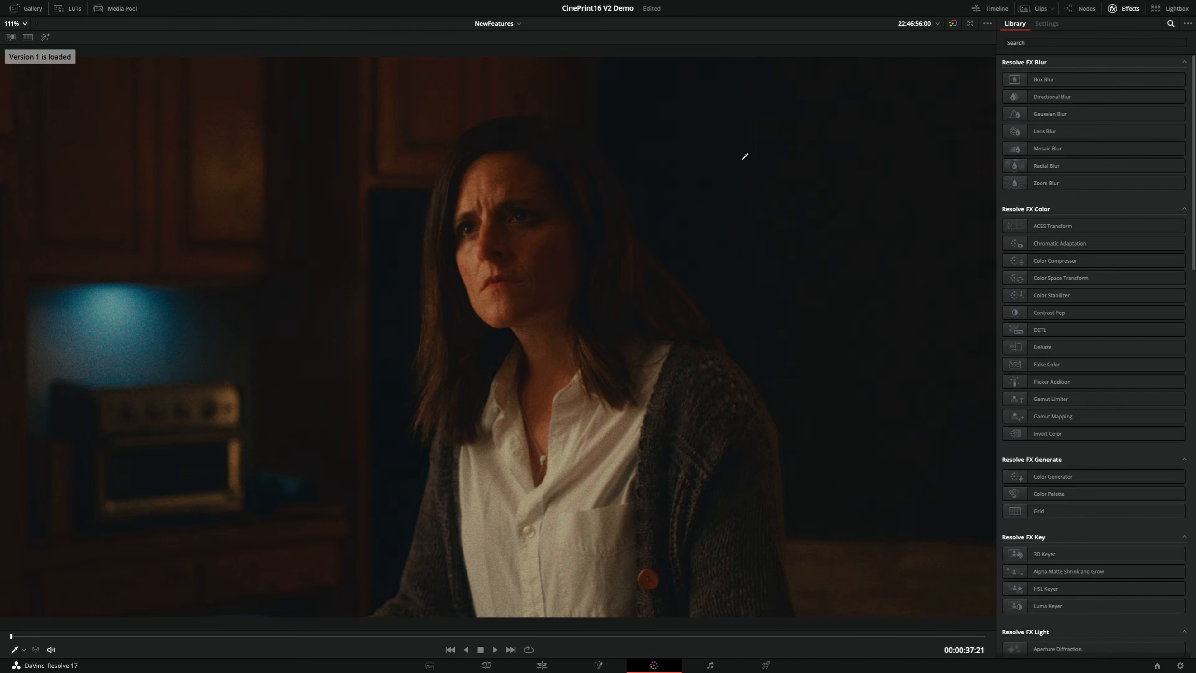
{"action": "key", "text": "super+n"}
{"action": "key", "text": "super+n"}
{"action": "key", "text": "super+n"}
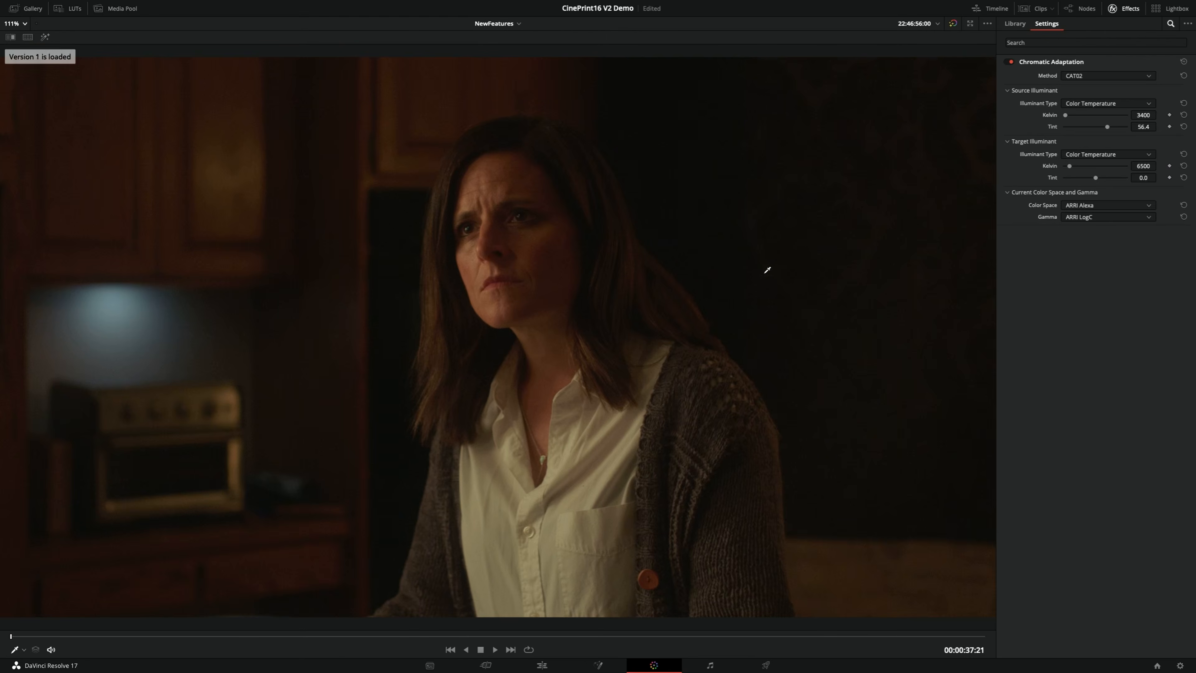
Alternate the kitchen clip's graded and Rec.709 versions to examine the blue light, cabinets, skin tones and shirt, then check the PrintFilm grade enlarged
{"action": "key", "text": "super+n"}
{"action": "key", "text": "super+n"}
{"action": "key", "text": "super+n"}
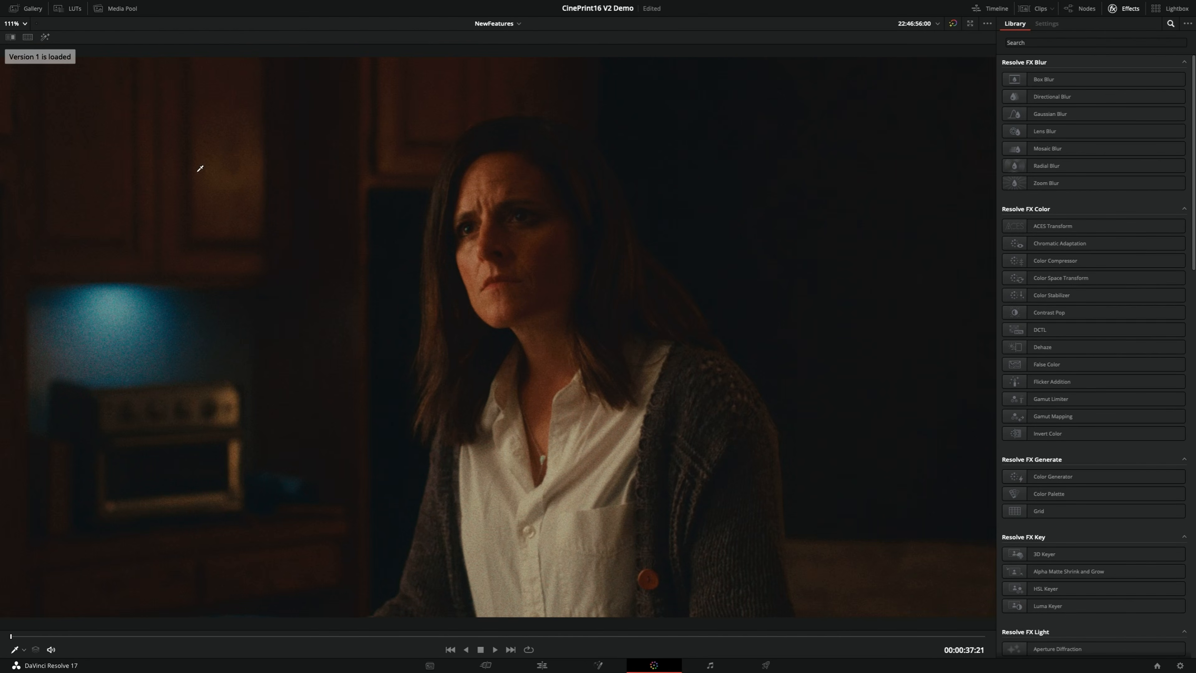
{"action": "key", "text": "super+n"}
{"action": "key", "text": "super+n"}
{"action": "key", "text": "super+n"}
{"action": "key", "text": "super+n"}
{"action": "key", "text": "super+n"}
{"action": "key", "text": "super+n"}
{"action": "key", "text": "super+n"}
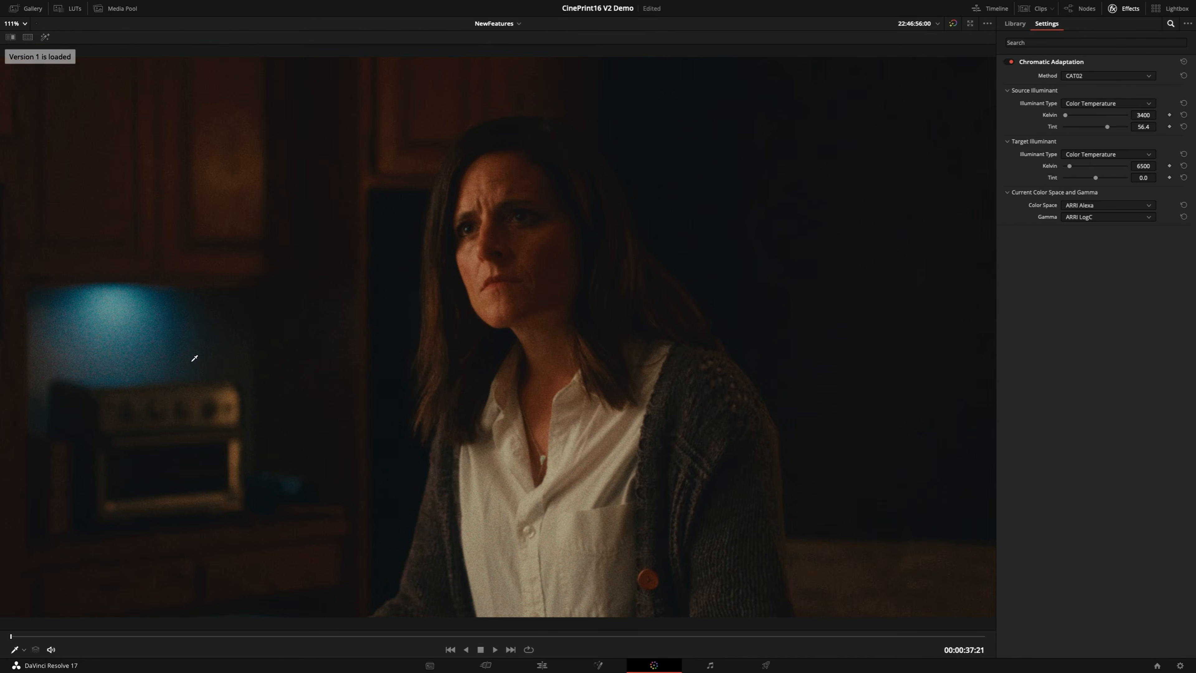
{"action": "key", "text": "super+n"}
{"action": "key", "text": "super+n"}
{"action": "key", "text": "super+n"}
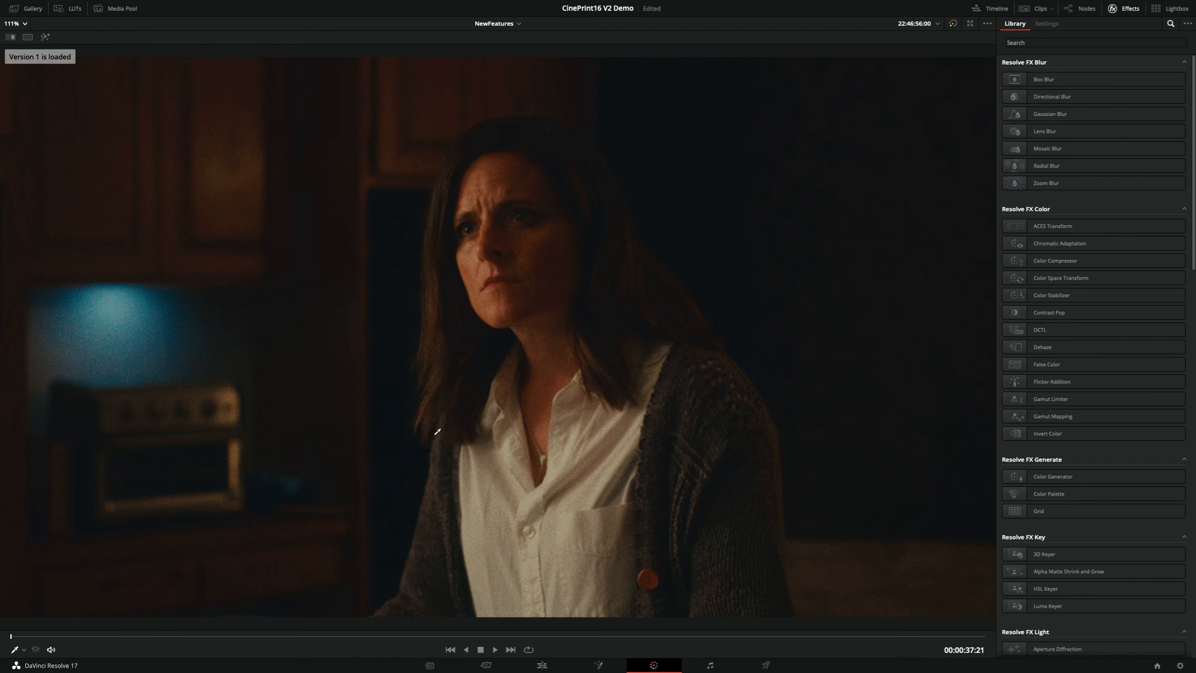
{"action": "key", "text": "super+n"}
{"action": "key", "text": "super+n"}
{"action": "key", "text": "super+n"}
{"action": "key", "text": "super+n"}
{"action": "key", "text": "super+n"}
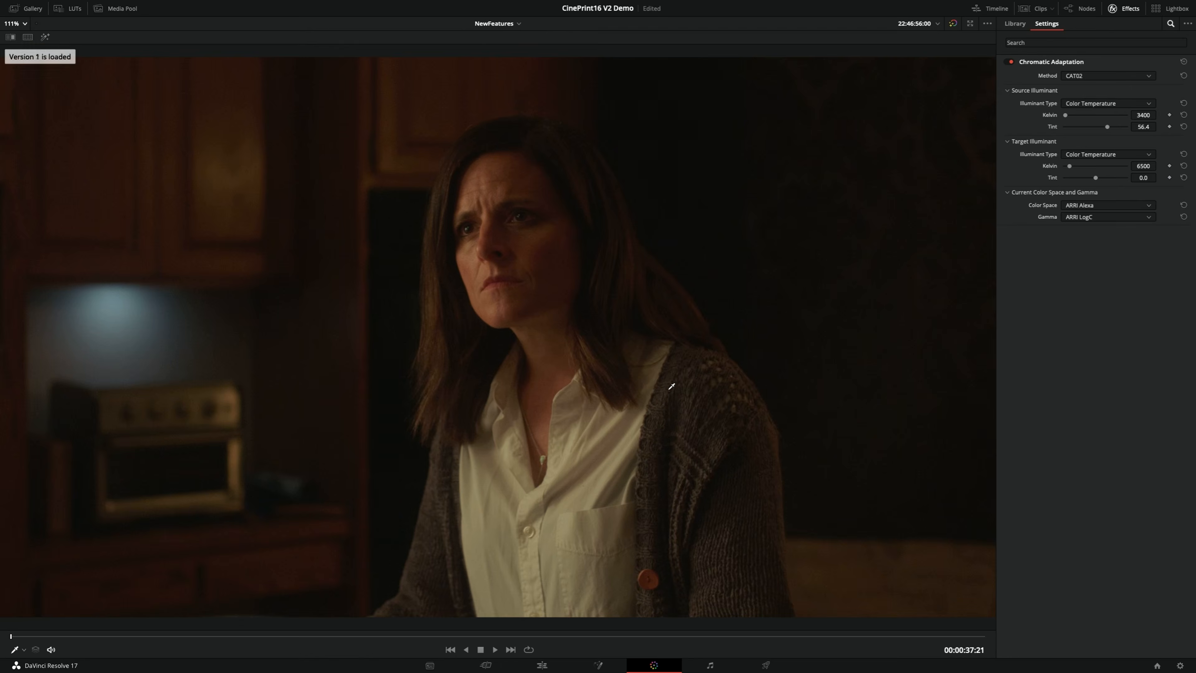
{"action": "key", "text": "super+n"}
{"action": "key", "text": "super+n"}
{"action": "key", "text": "super+n"}
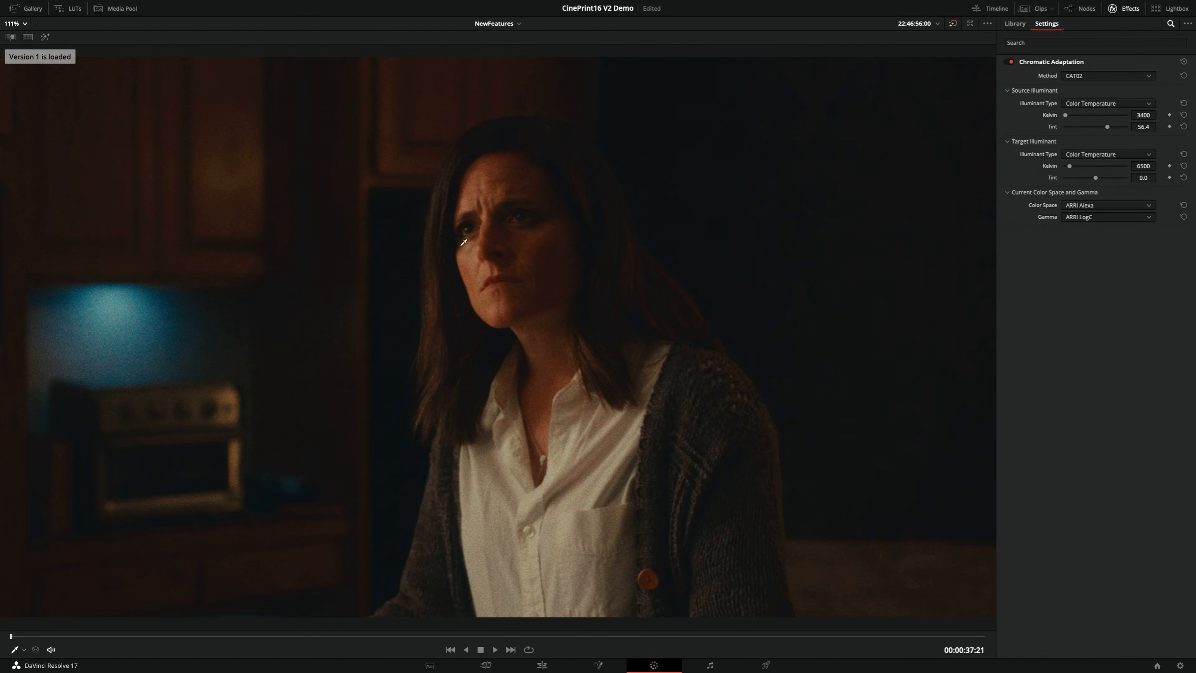
{"action": "key", "text": "alt+f"}
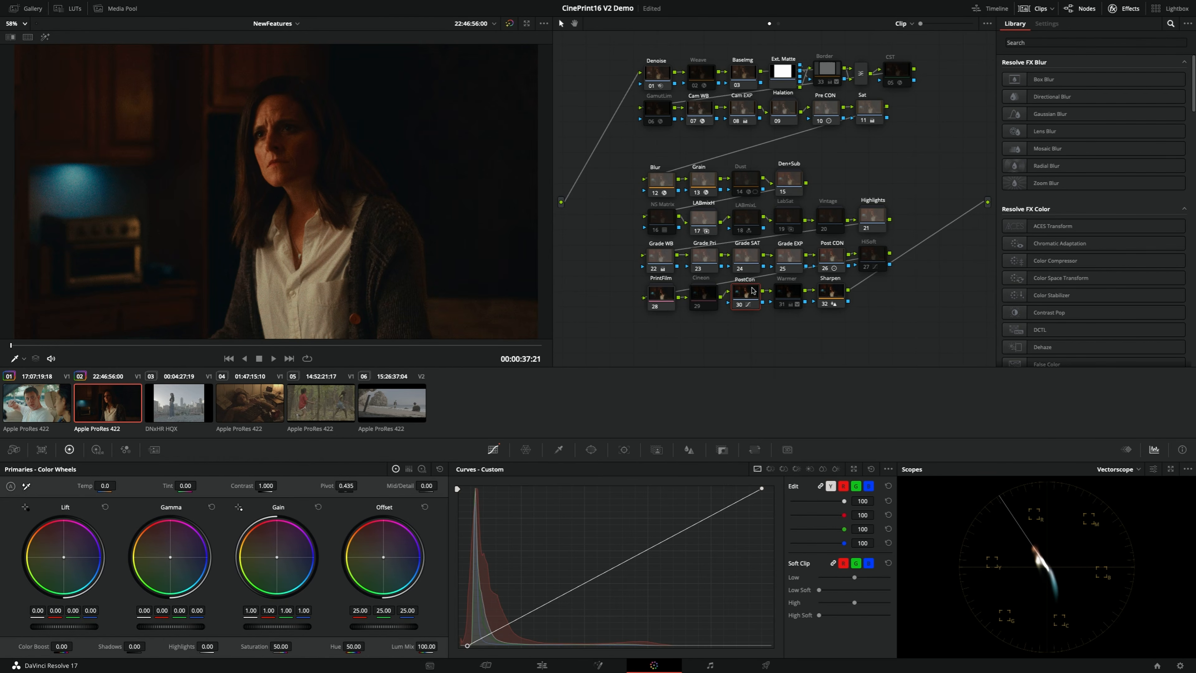
{"action": "key", "text": "alt+f"}
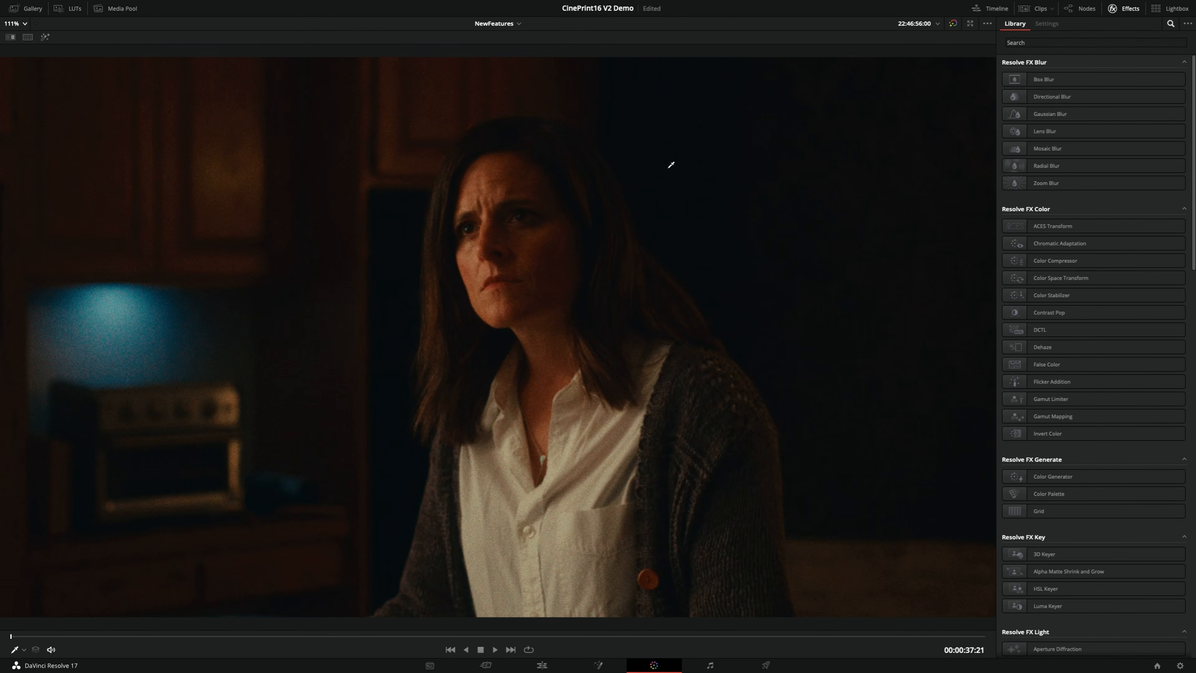
{"action": "key", "text": "alt+f"}
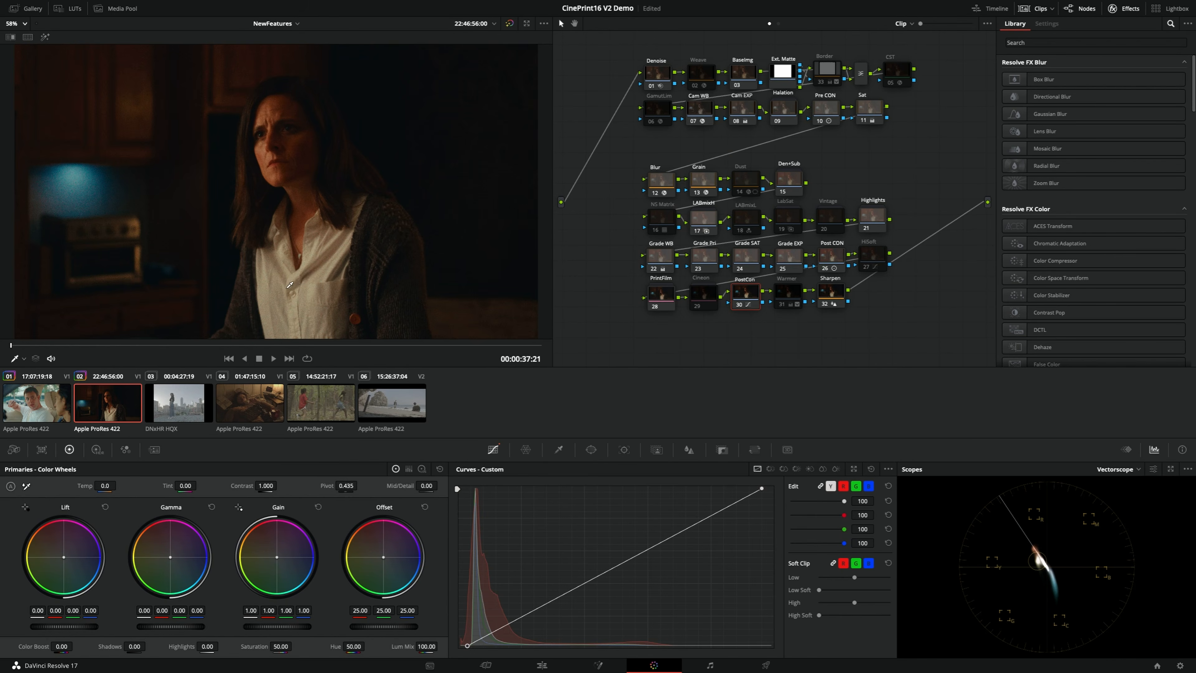
Copy the kitchen clip's full grade onto the ungraded rooftop city clip
{"action": "left_click", "coordinate": [176, 399]}
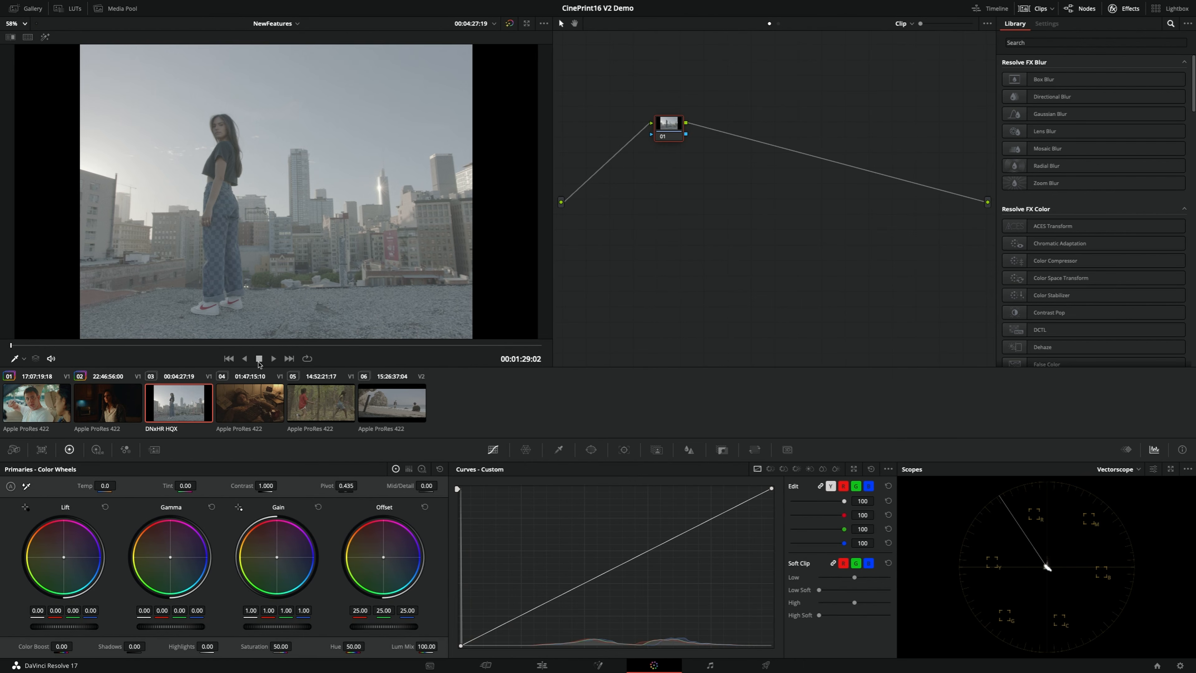
{"action": "middle_click", "coordinate": [122, 401]}
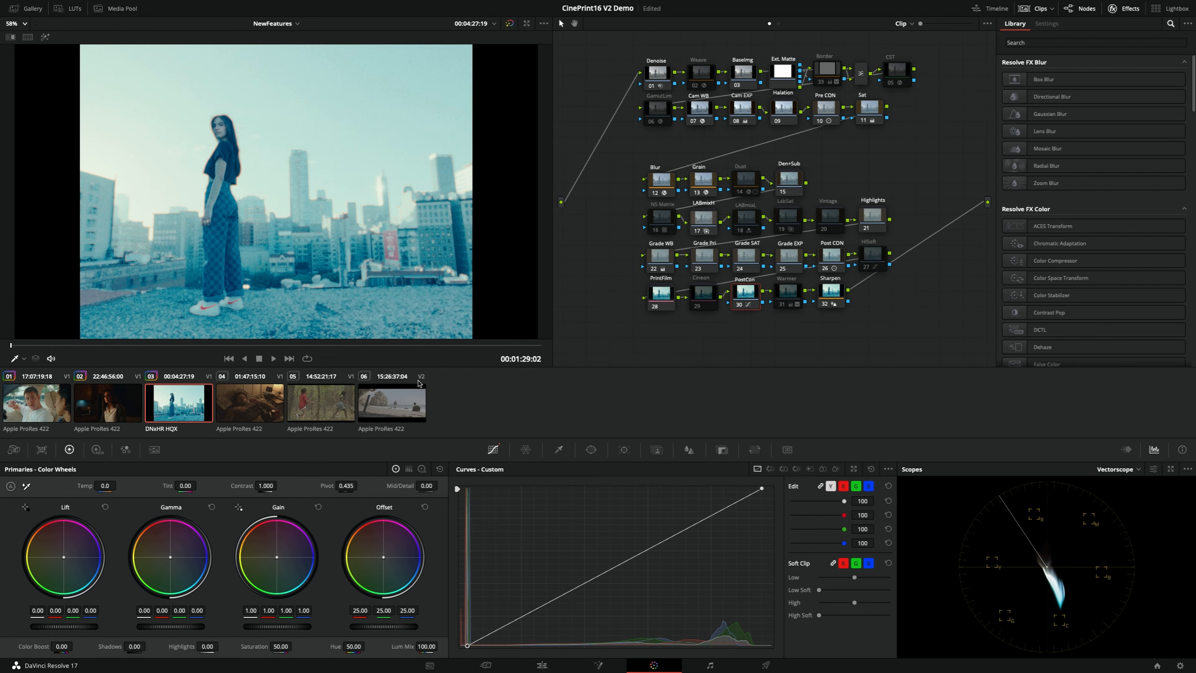
Reset the Cam WB source illuminant to 6500 Kelvin and 0.0 tint, and lower the Cam EXP offset on the rooftop clip
{"action": "left_click", "coordinate": [702, 109]}
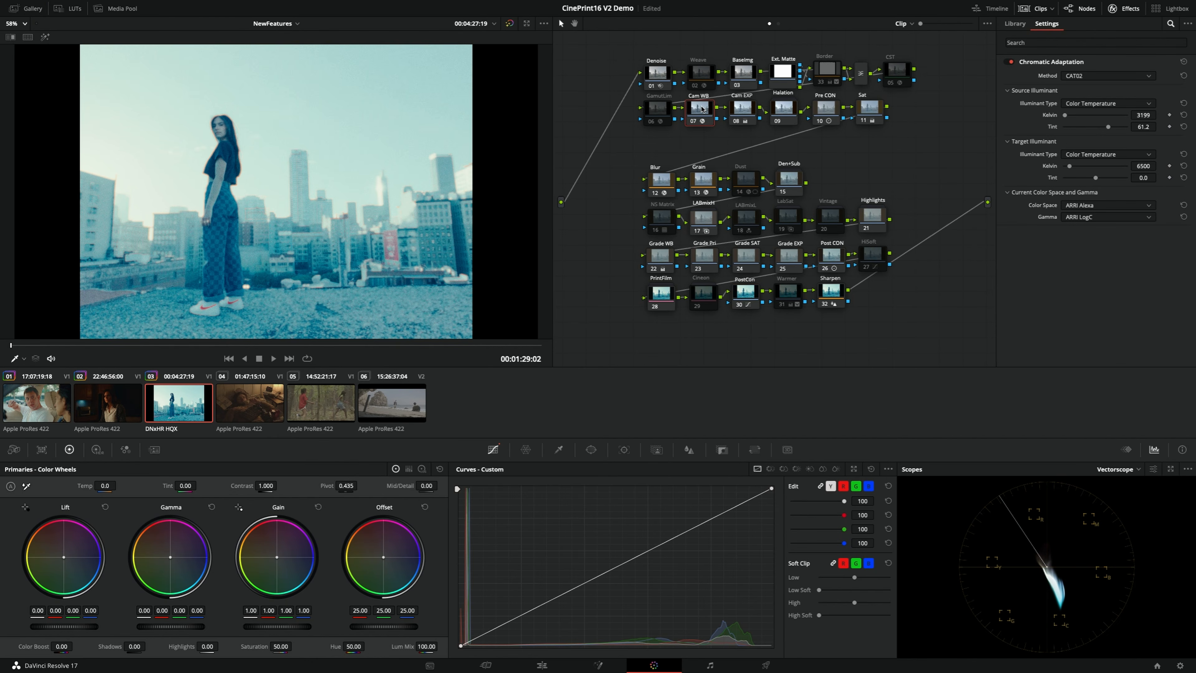
{"action": "left_click", "coordinate": [1184, 115]}
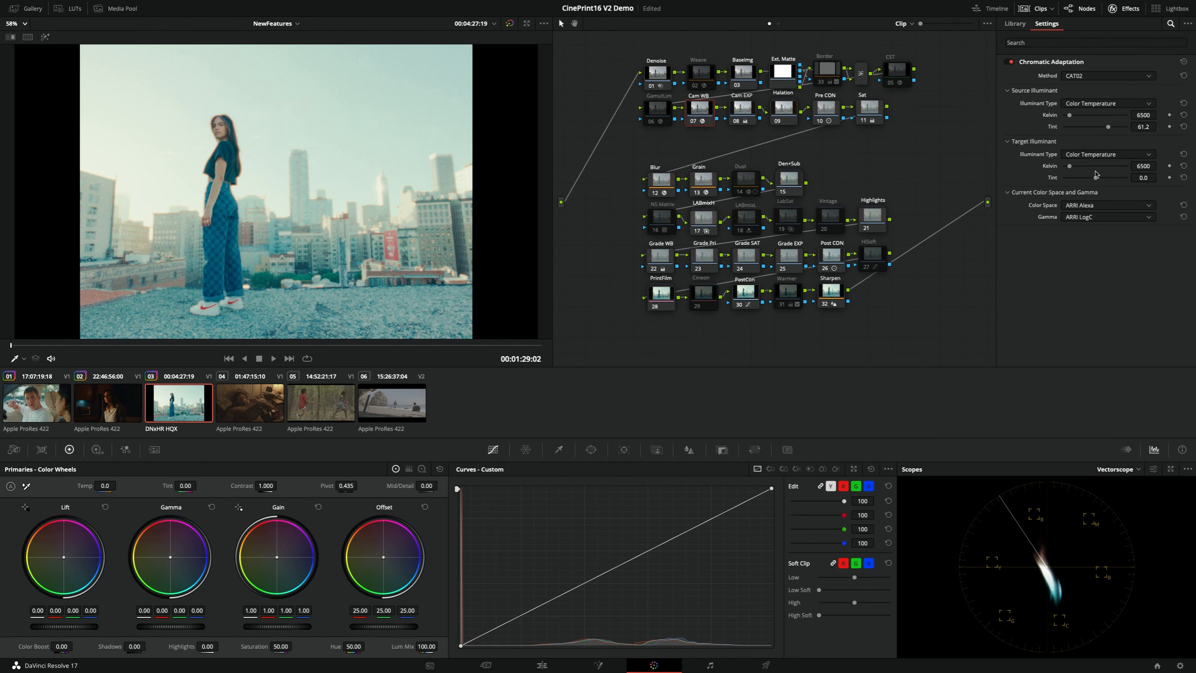
{"action": "left_click", "coordinate": [1184, 127]}
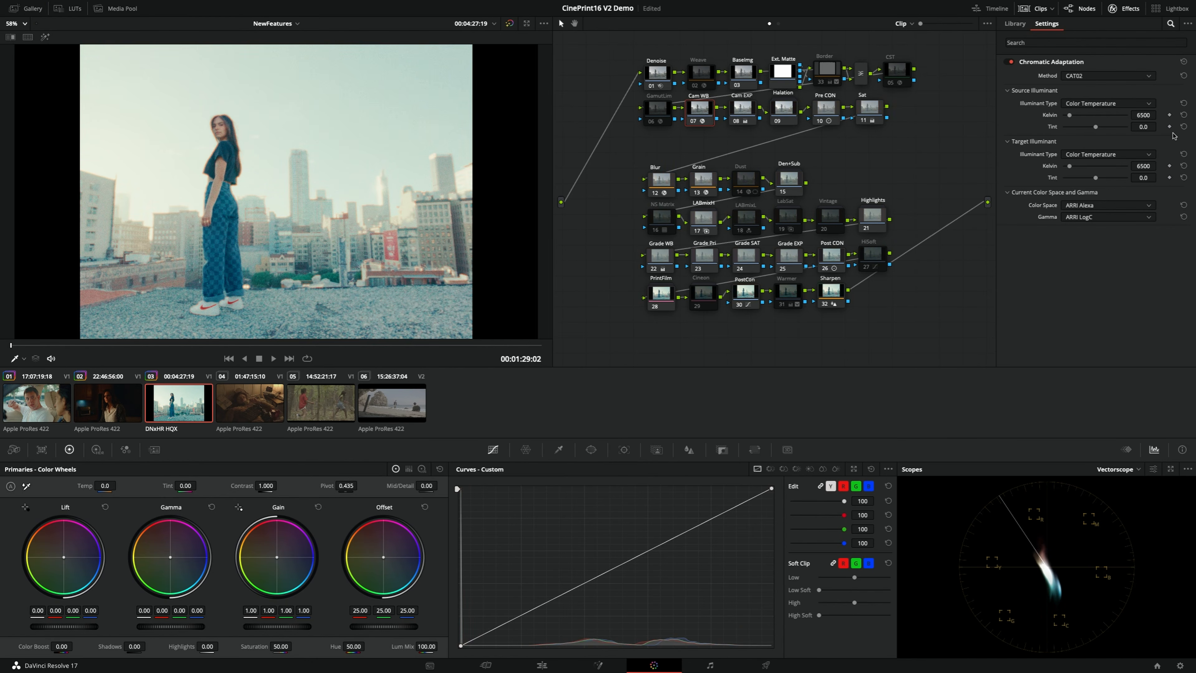
{"action": "left_click", "coordinate": [742, 123]}
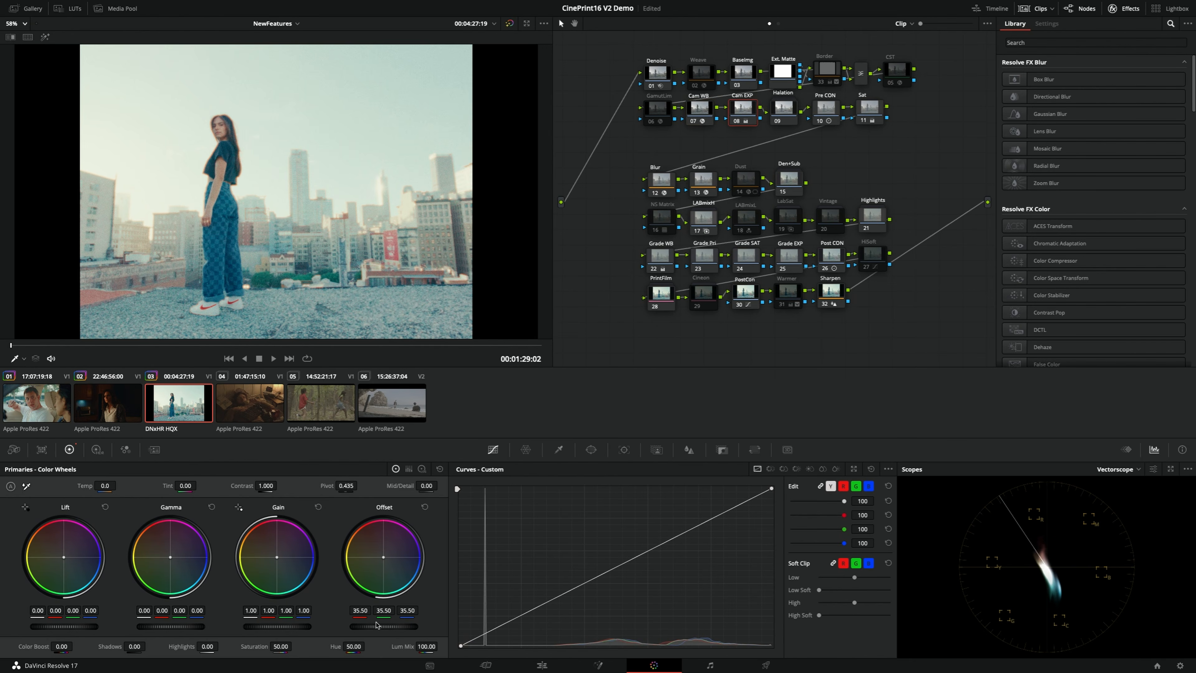
{"action": "left_click_drag", "start_coordinate": [384, 627], "coordinate": [353, 627]}
Inside the PrintFilm compound node, disable 2383 D60 and enable 2383 D55, and check the rooftop clip enlarged
{"action": "left_click", "coordinate": [664, 304]}
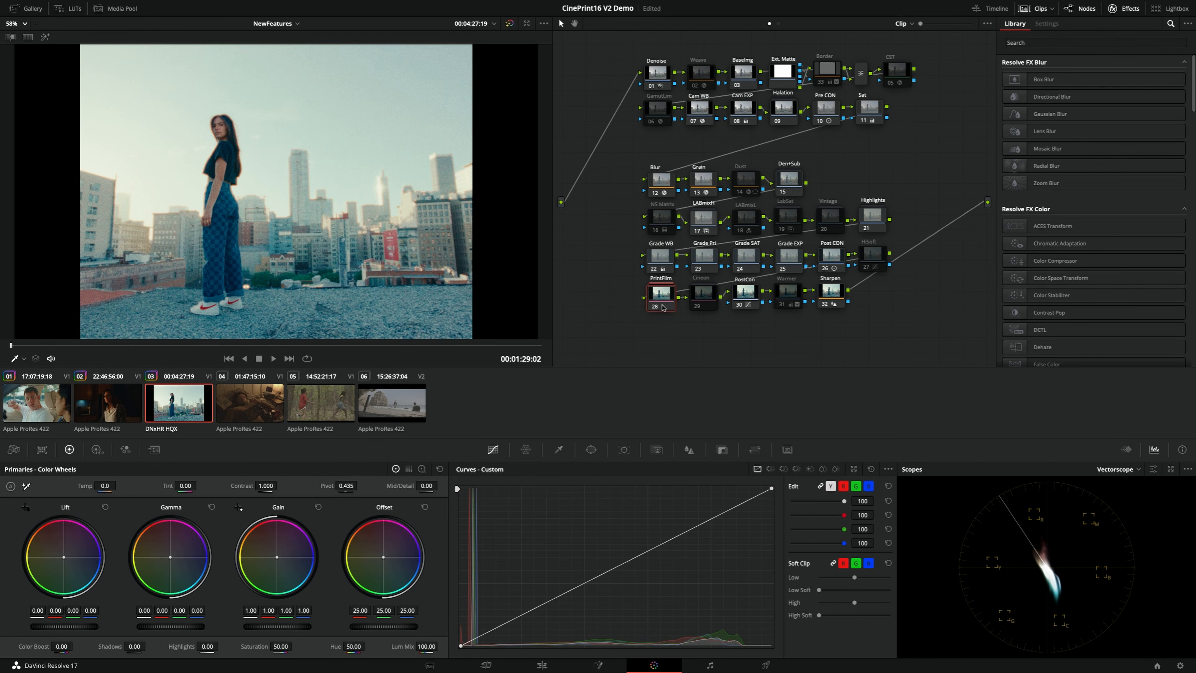
{"action": "right_click", "coordinate": [661, 301]}
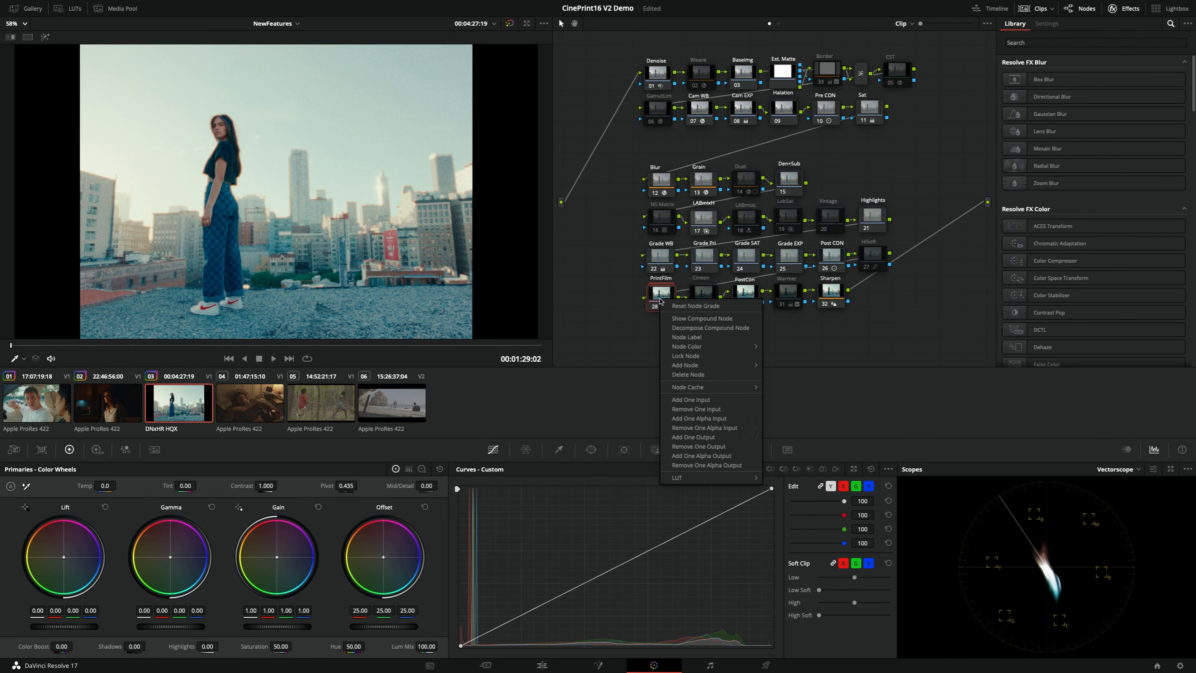
{"action": "left_click", "coordinate": [694, 319]}
{"action": "key", "text": "ctrl+d"}
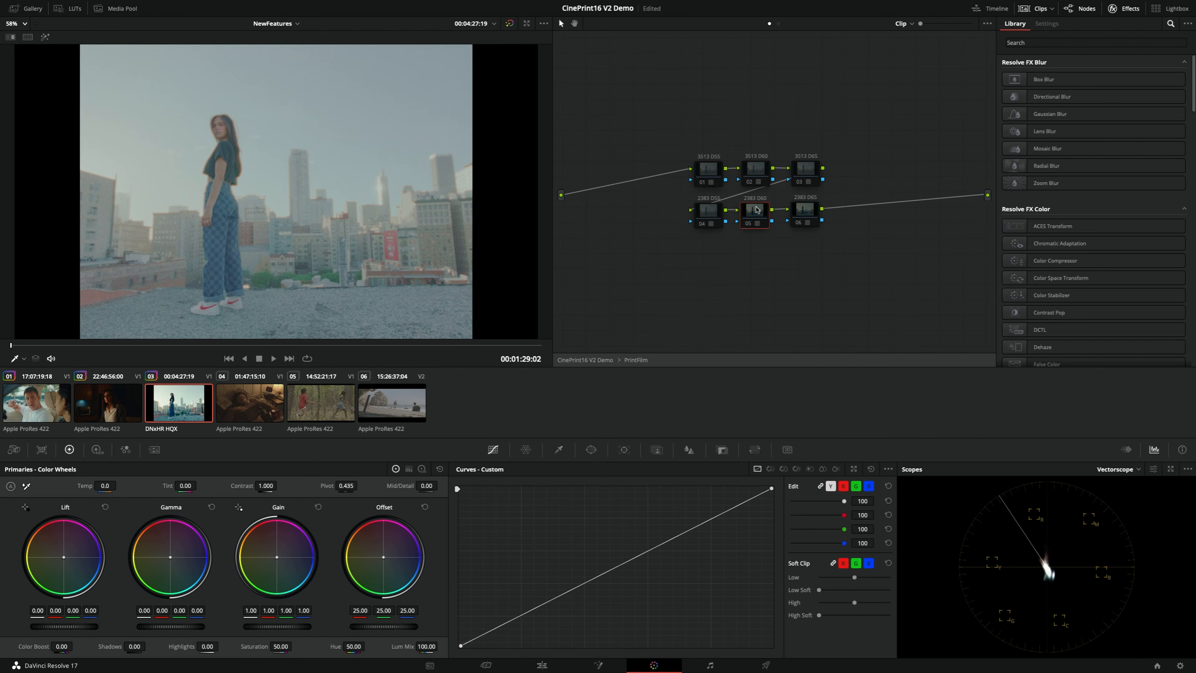
{"action": "left_click", "coordinate": [709, 212]}
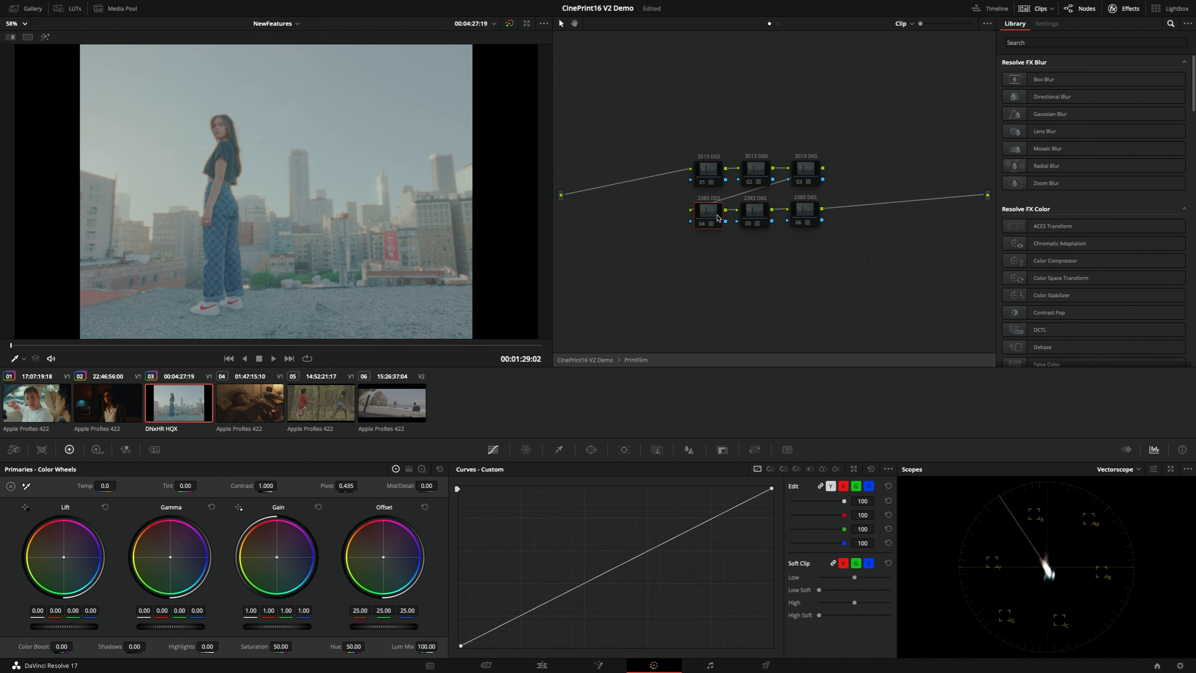
{"action": "key", "text": "ctrl+d"}
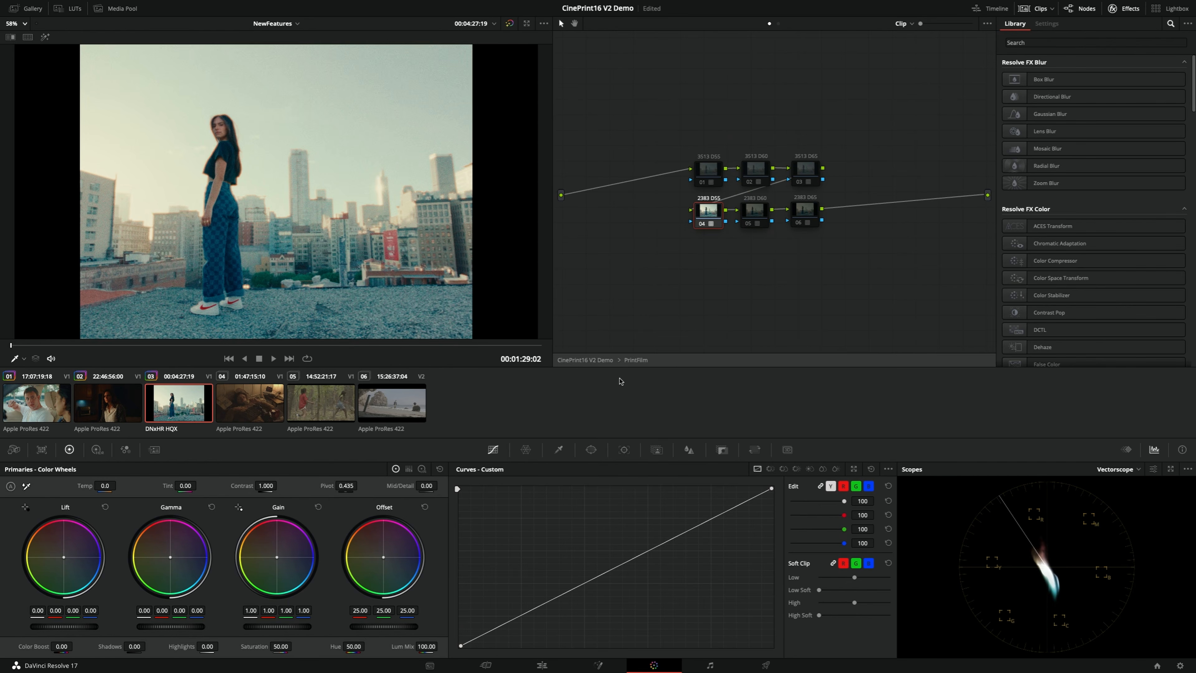
{"action": "left_click", "coordinate": [572, 361]}
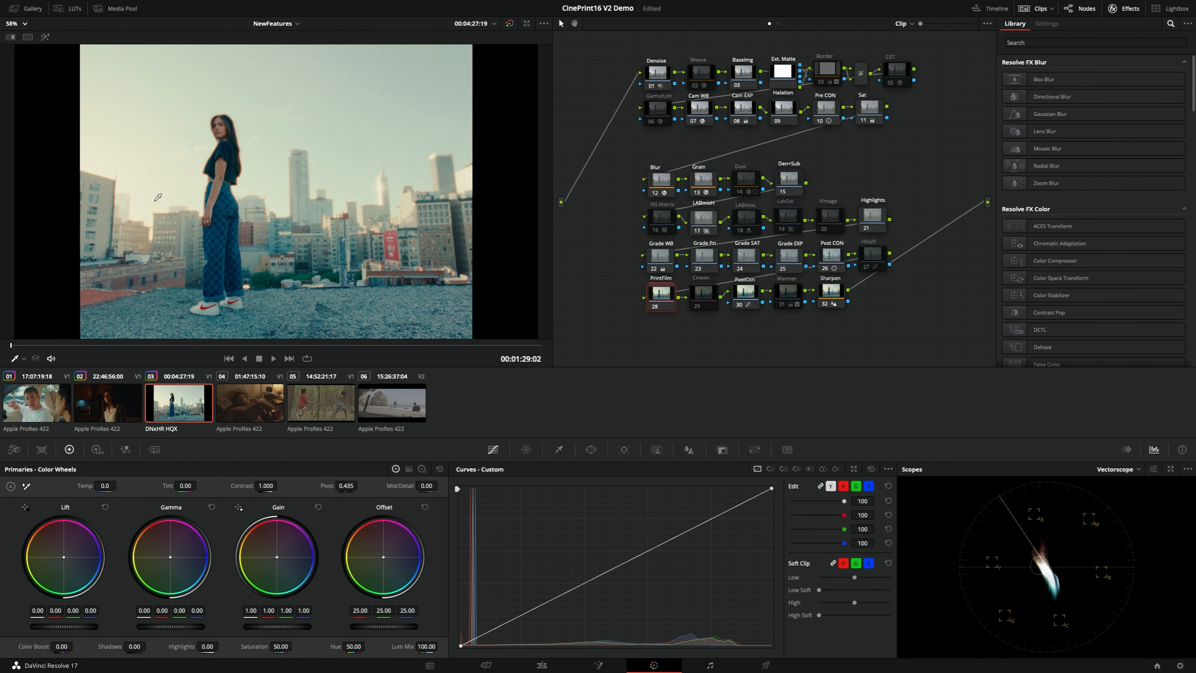
{"action": "key", "text": "alt+f"}
{"action": "key", "text": "alt+f"}
Raise the Cam WB source illuminant to 7194 Kelvin and check the rooftop shot in the enlarged viewer
{"action": "left_click", "coordinate": [707, 112]}
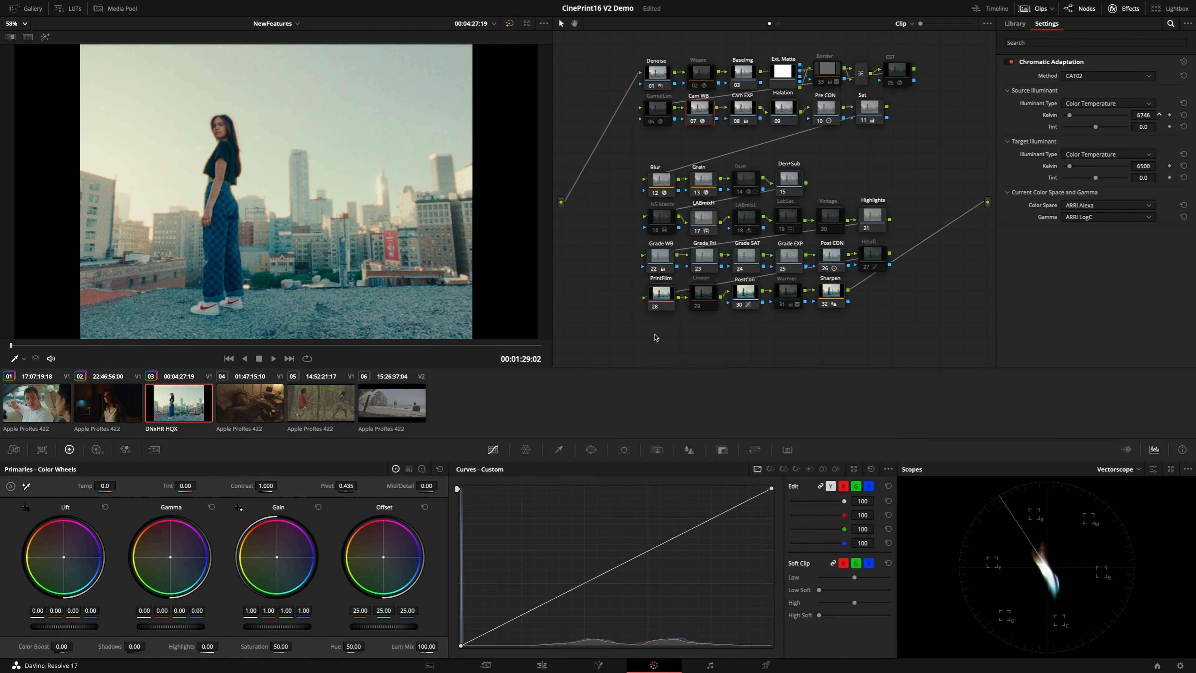
{"action": "left_click_drag", "start_coordinate": [804, 329], "coordinate": [844, 330]}
{"action": "key", "text": "alt+f"}
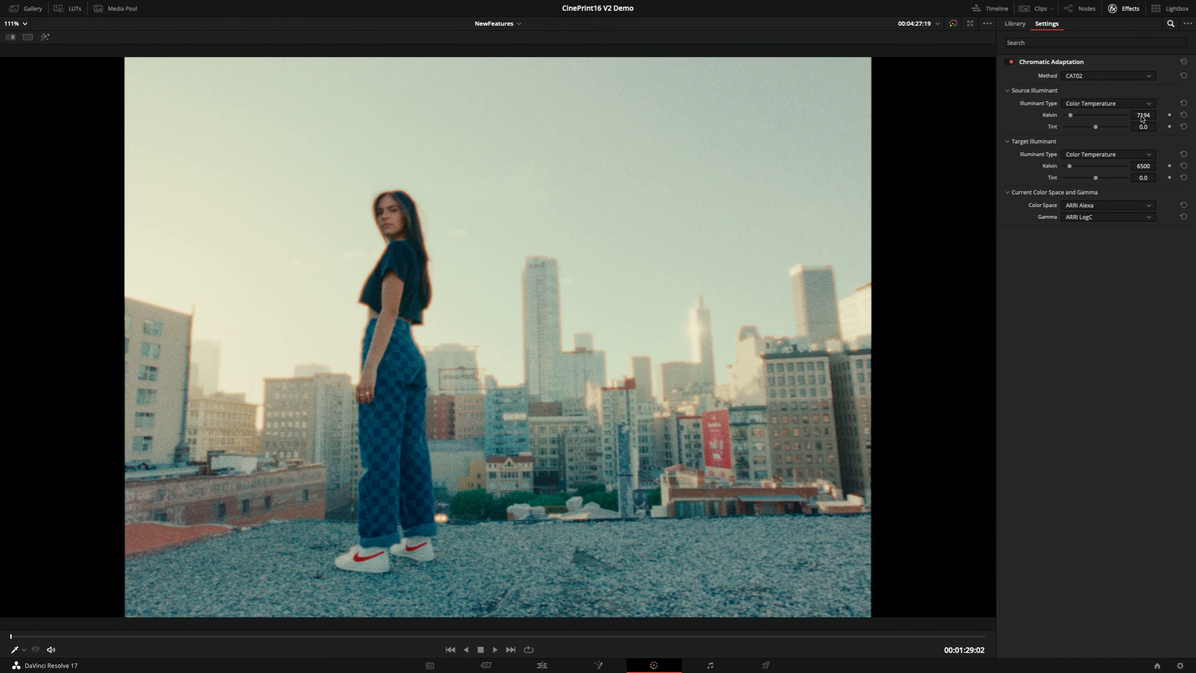
{"action": "key", "text": "alt+f"}
Set the contrast to 0.598 in the Pre CON node and 1.394 in the Post CON node of the rooftop clip
{"action": "left_click", "coordinate": [832, 111]}
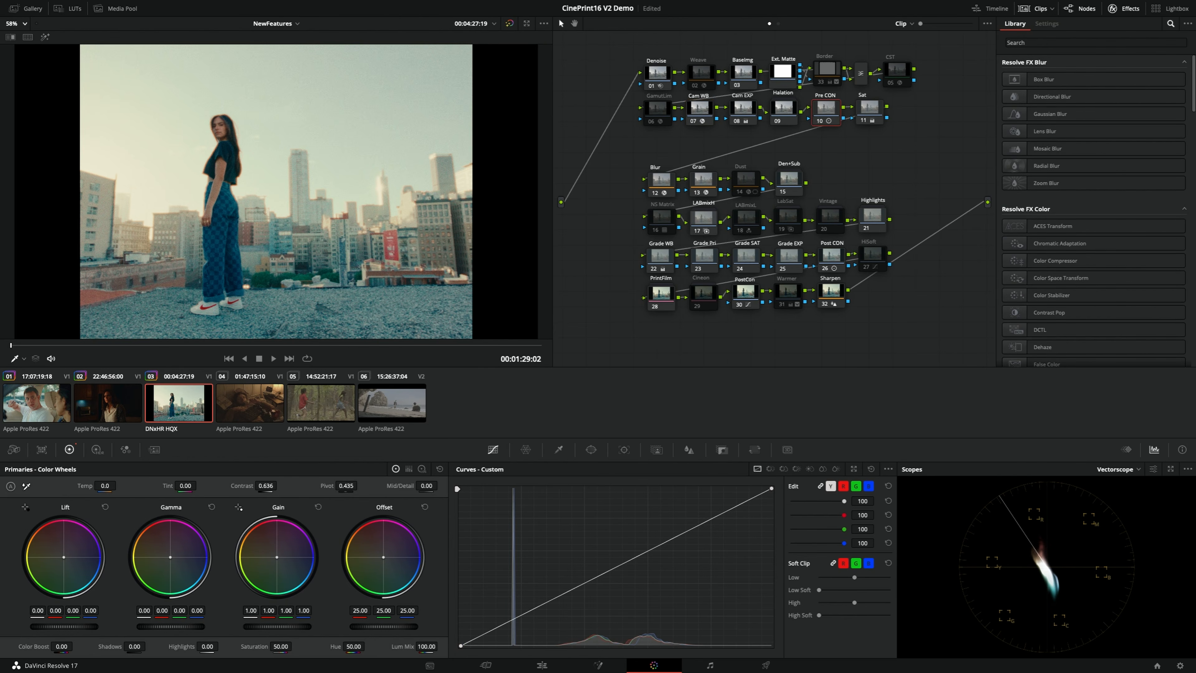
{"action": "left_click_drag", "start_coordinate": [266, 486], "coordinate": [248, 486]}
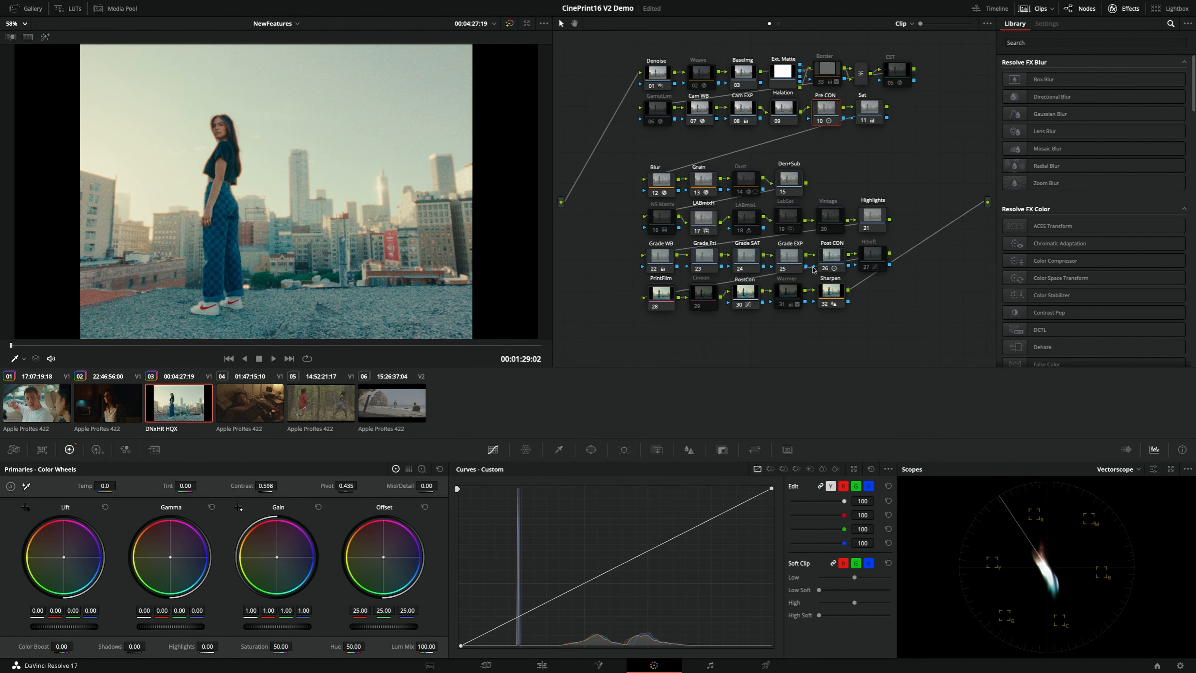
{"action": "left_click", "coordinate": [828, 264]}
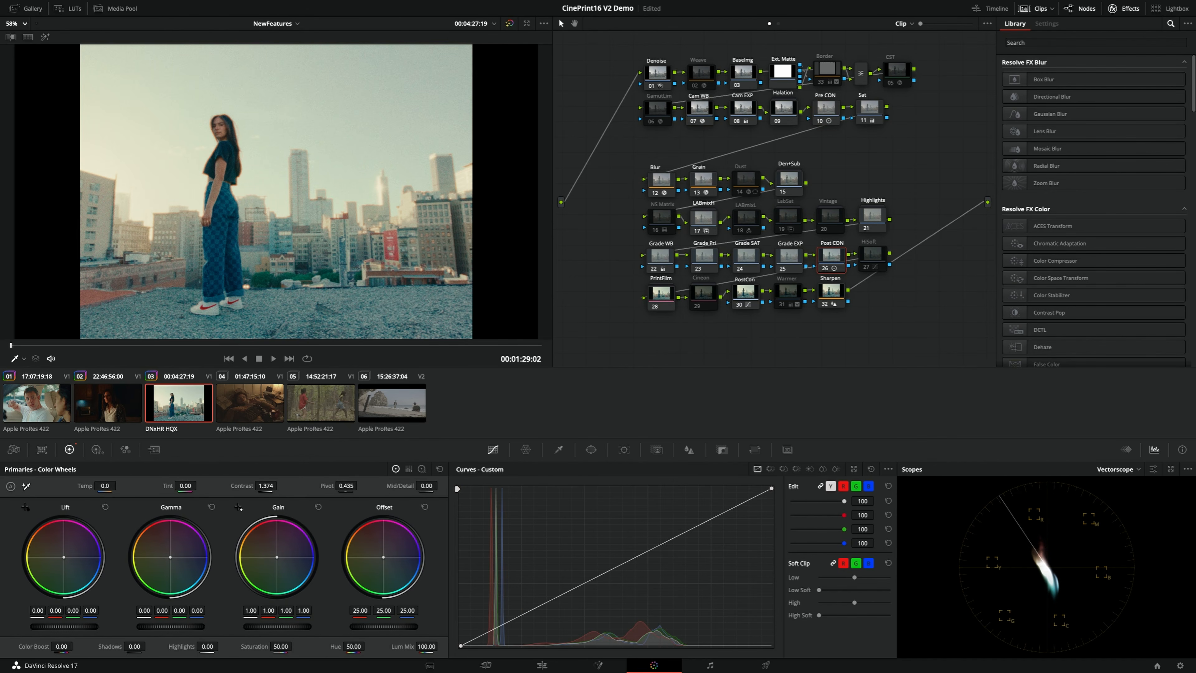
{"action": "left_click_drag", "start_coordinate": [266, 485], "coordinate": [280, 486]}
{"action": "key", "text": "alt+f"}
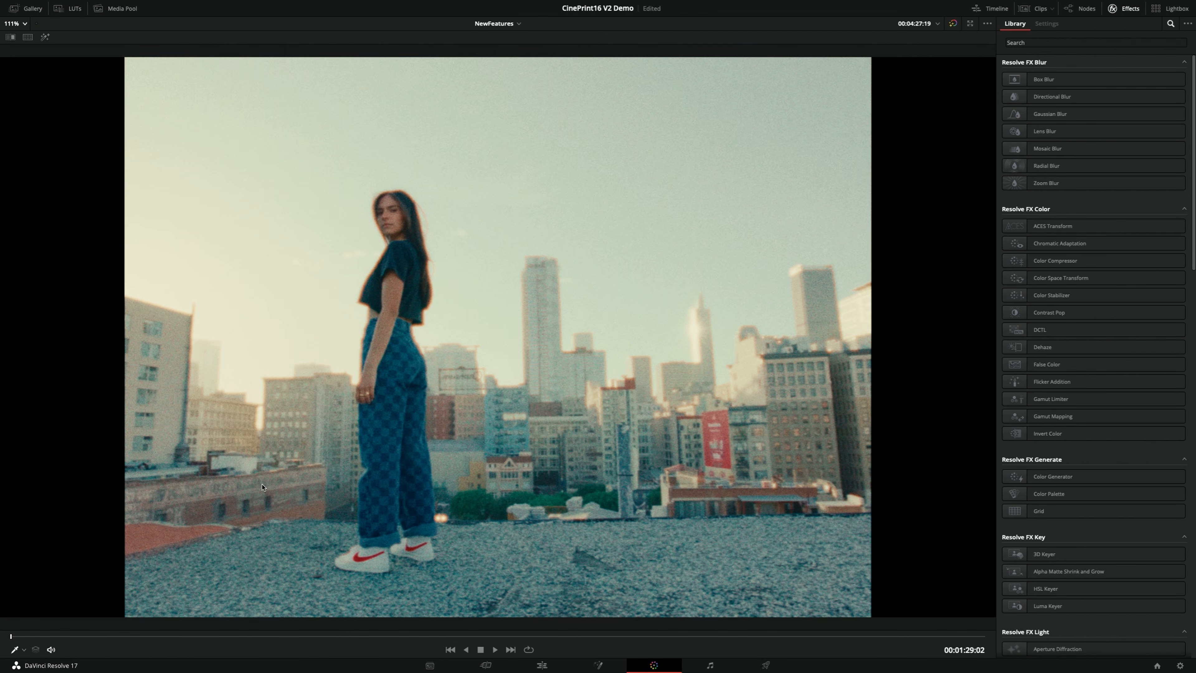
{"action": "key", "text": "alt+f"}
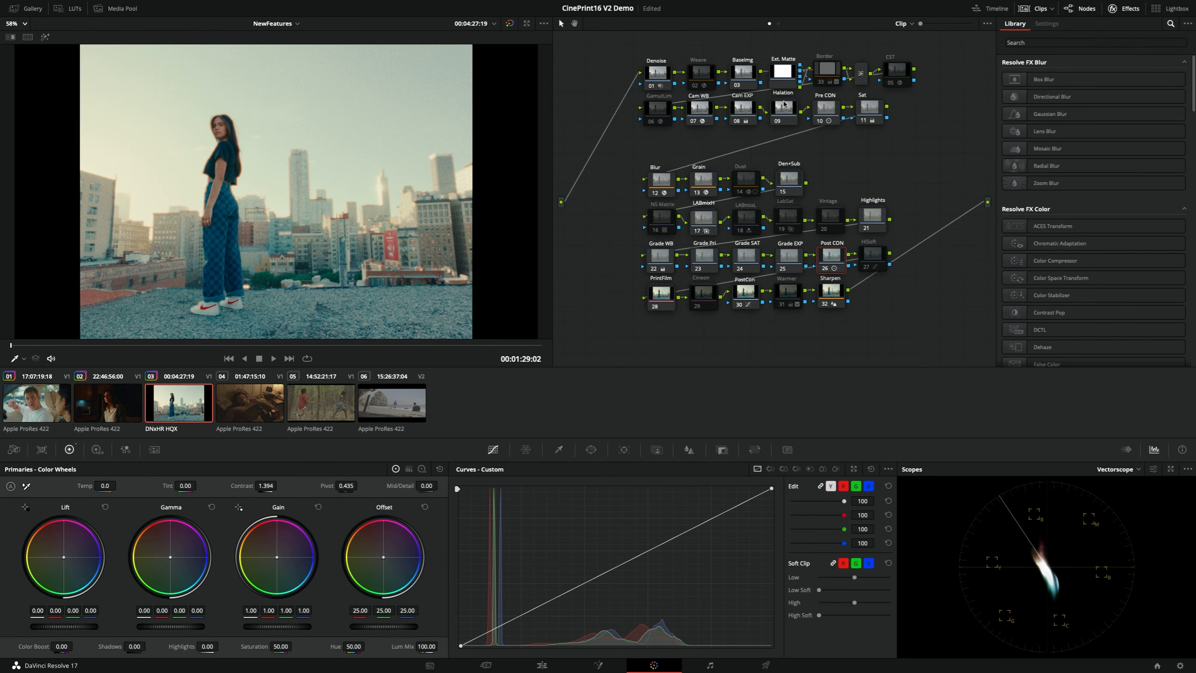
Examine the Halation node's effect up close along the woman's outline and the building edges in the rooftop shot
{"action": "left_click", "coordinate": [786, 111]}
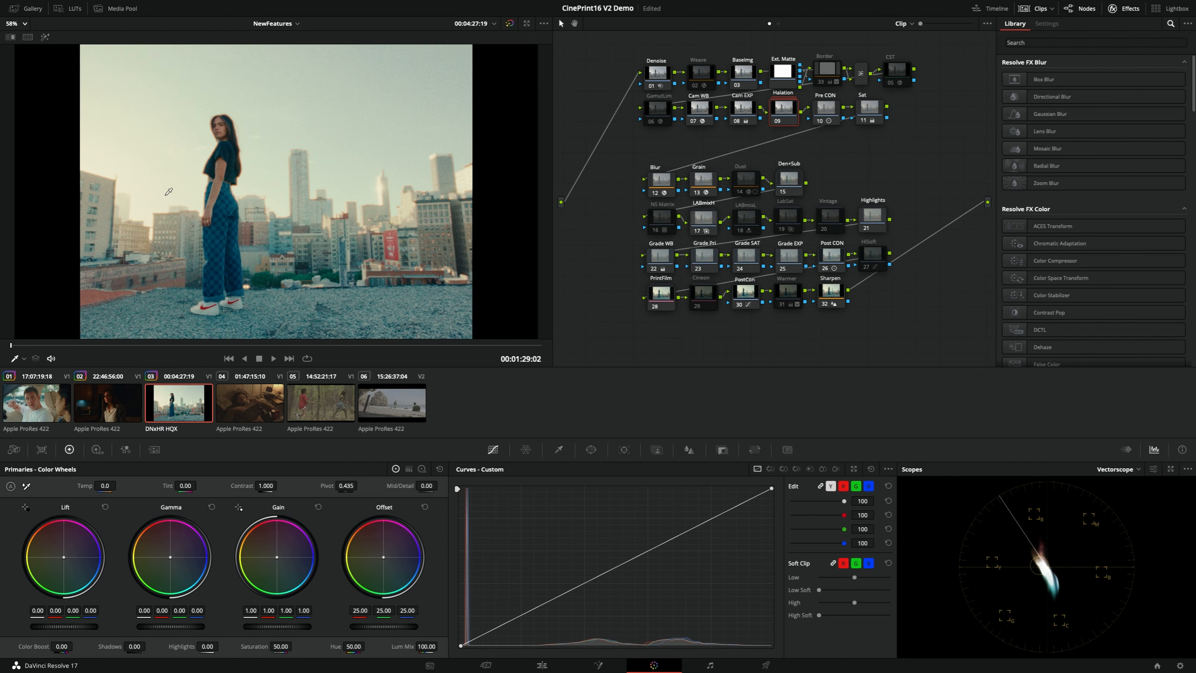
{"action": "scroll", "coordinate": [284, 245], "scroll_direction": "up", "scroll_amount": 5}
{"action": "scroll", "coordinate": [251, 214], "scroll_direction": "up", "scroll_amount": 1}
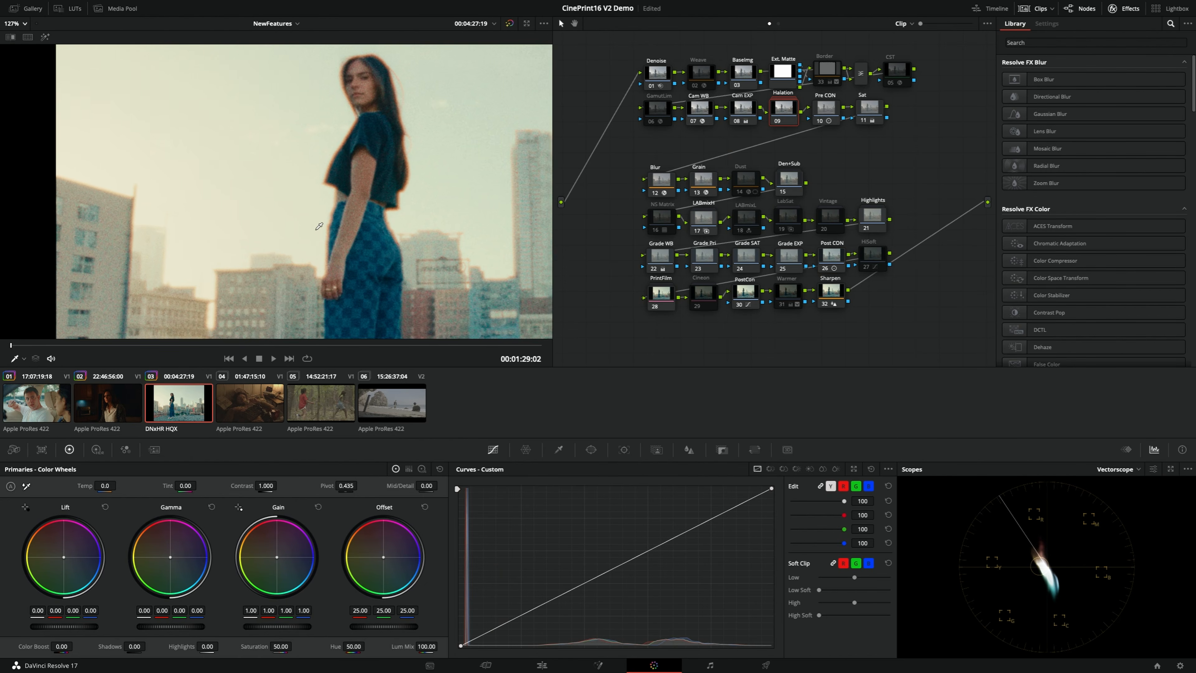
{"action": "left_click_drag", "start_coordinate": [339, 193], "coordinate": [318, 213]}
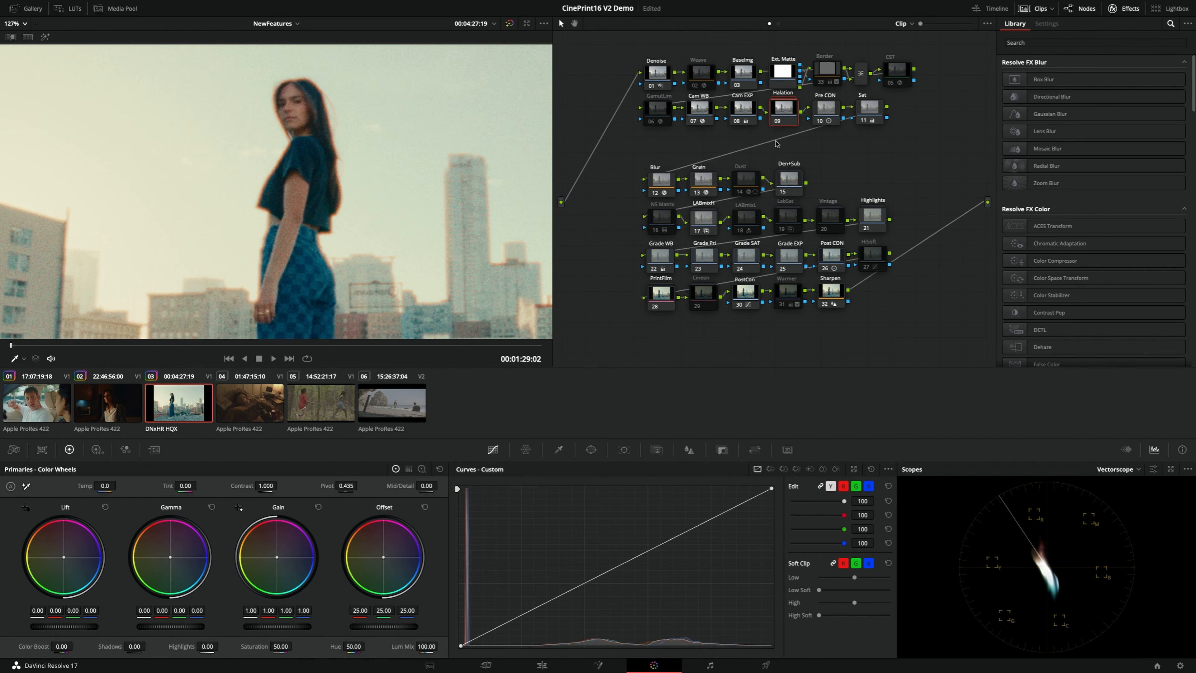
{"action": "key", "text": "alt+f"}
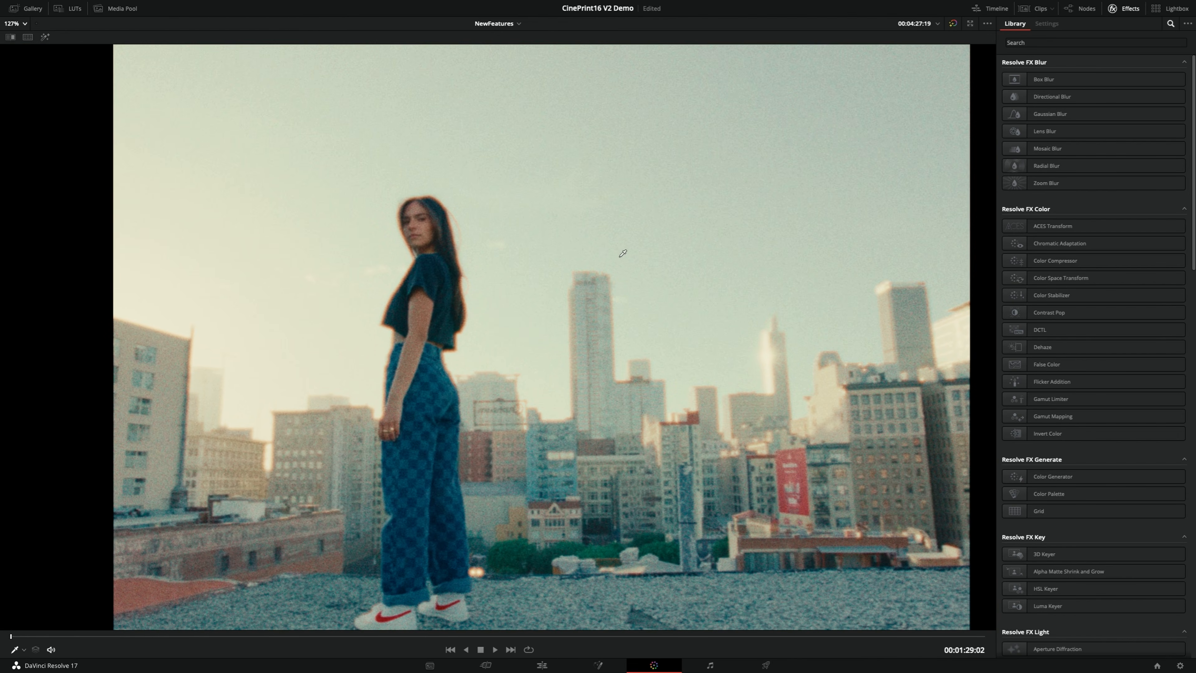
{"action": "scroll", "coordinate": [363, 273], "scroll_direction": "up", "scroll_amount": 2}
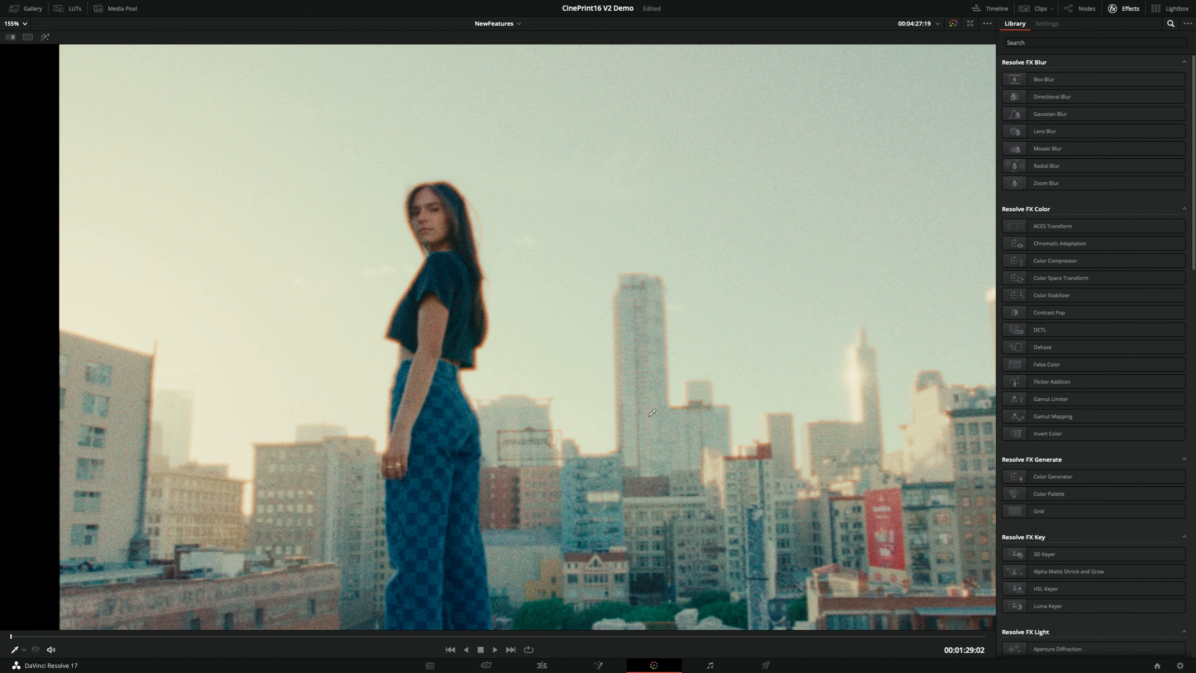
{"action": "key", "text": "alt+f"}
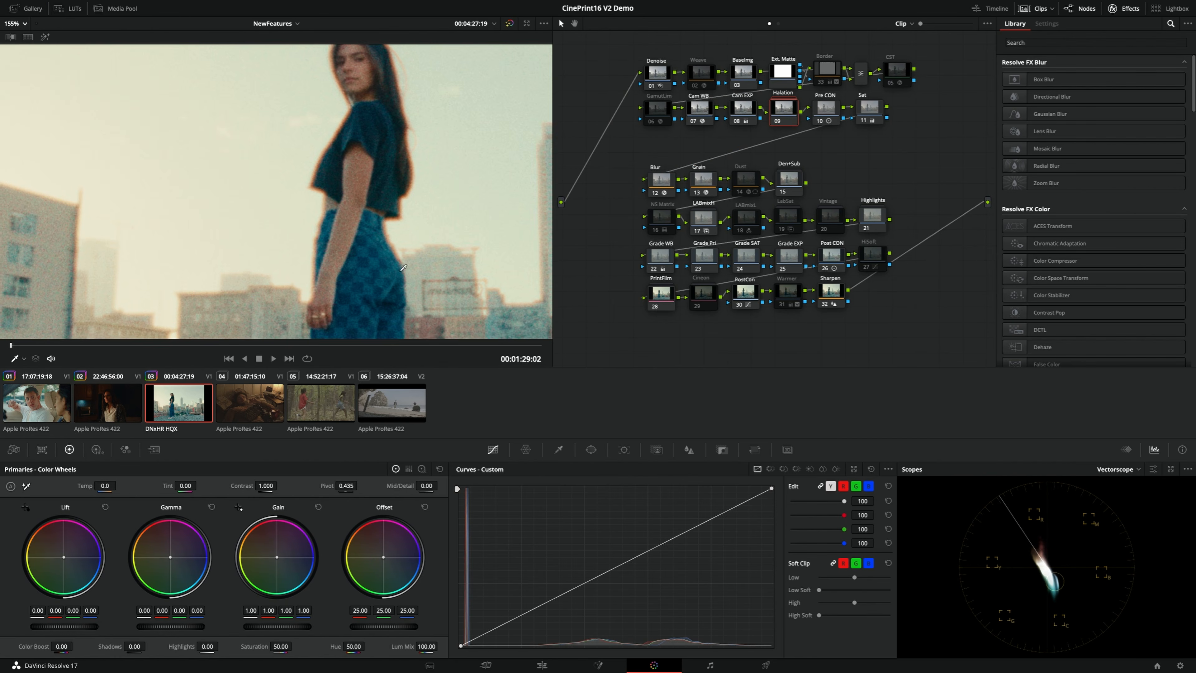
{"action": "scroll", "coordinate": [404, 268], "scroll_direction": "up", "scroll_amount": 5}
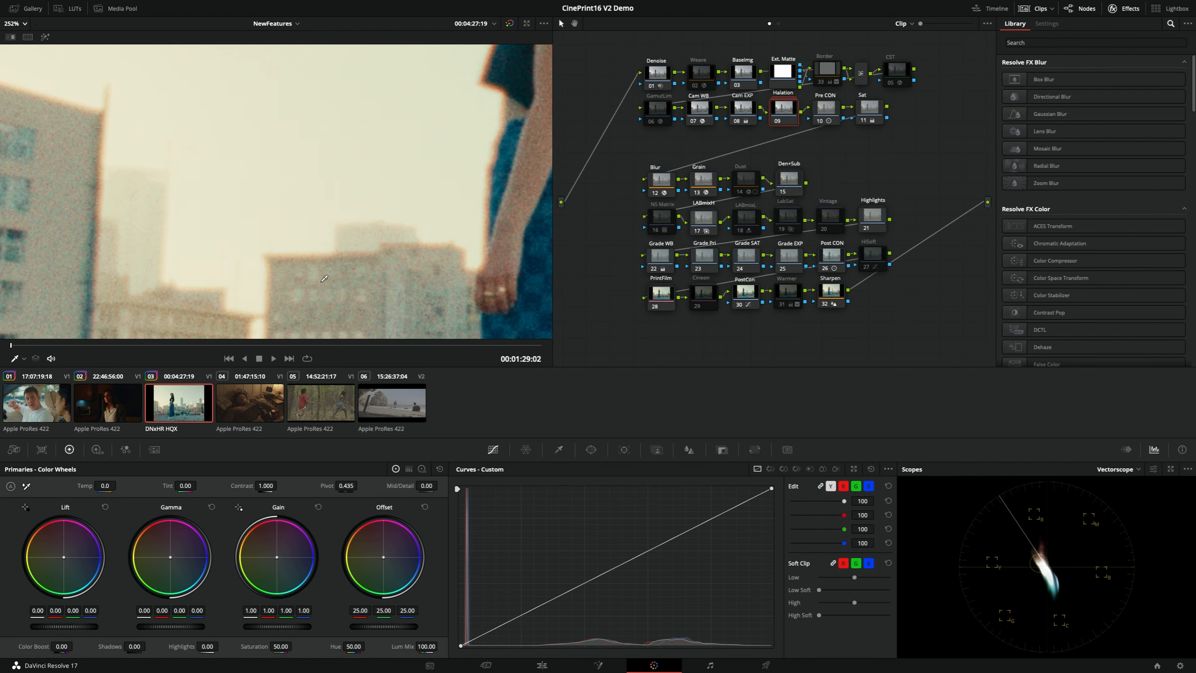
Compare the Halation node off and on up close along the building edges of the rooftop shot
{"action": "scroll", "coordinate": [324, 278], "scroll_direction": "up", "scroll_amount": 5}
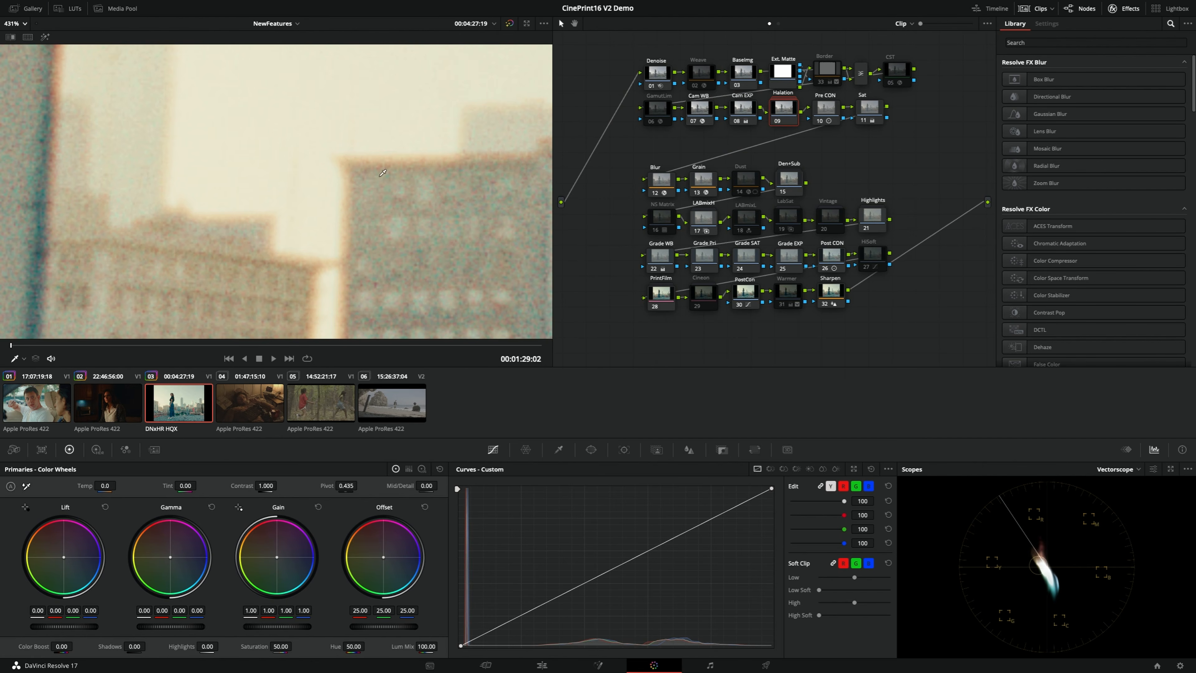
{"action": "key", "text": "ctrl+d"}
{"action": "key", "text": "ctrl+d"}
{"action": "key", "text": "ctrl+d"}
{"action": "key", "text": "ctrl+d"}
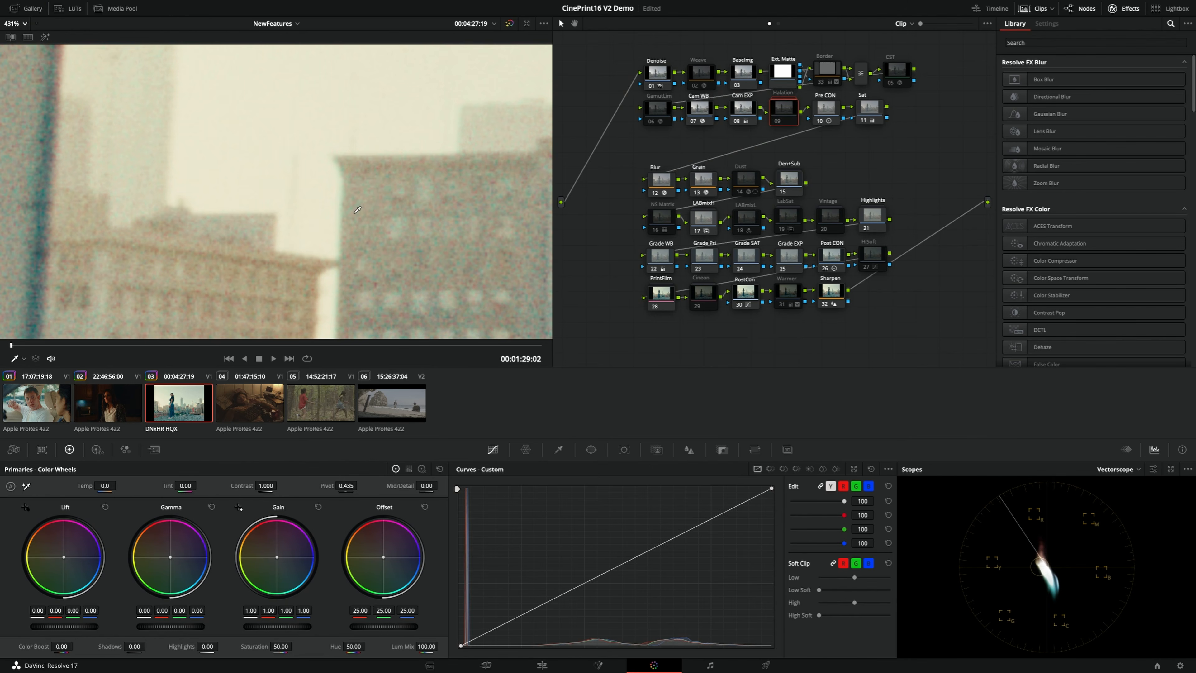
{"action": "key", "text": "ctrl+d"}
{"action": "key", "text": "ctrl+d"}
{"action": "key", "text": "ctrl+d"}
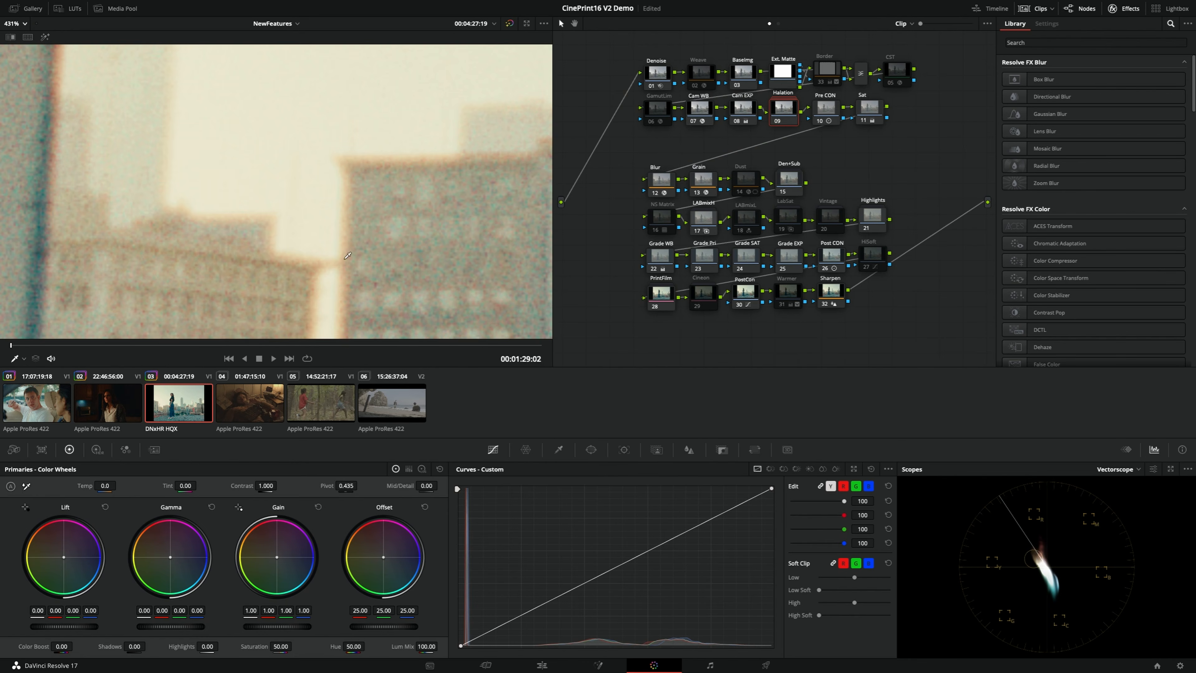
{"action": "key", "text": "ctrl+d"}
{"action": "key", "text": "ctrl+d"}
{"action": "key", "text": "ctrl+d"}
{"action": "key", "text": "ctrl+d"}
{"action": "left_click_drag", "start_coordinate": [277, 103], "coordinate": [318, 228]}
{"action": "key", "text": "ctrl+d"}
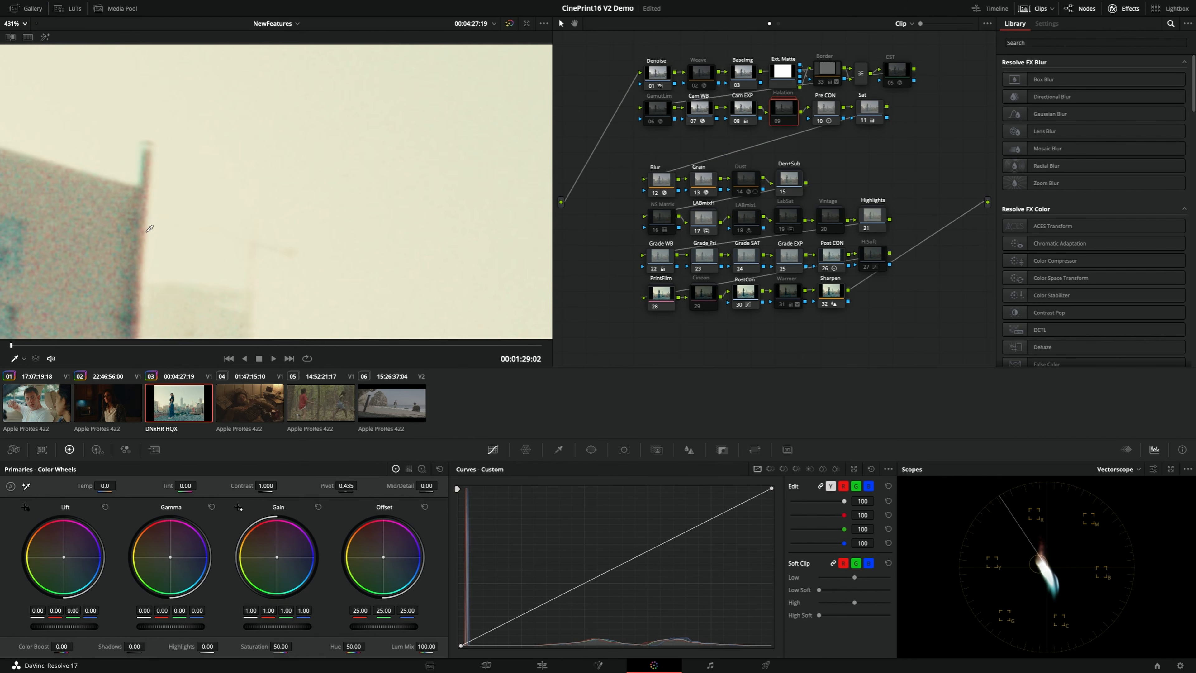
{"action": "key", "text": "ctrl+d"}
{"action": "scroll", "coordinate": [349, 160], "scroll_direction": "down", "scroll_amount": 3}
{"action": "scroll", "coordinate": [442, 247], "scroll_direction": "down", "scroll_amount": 4}
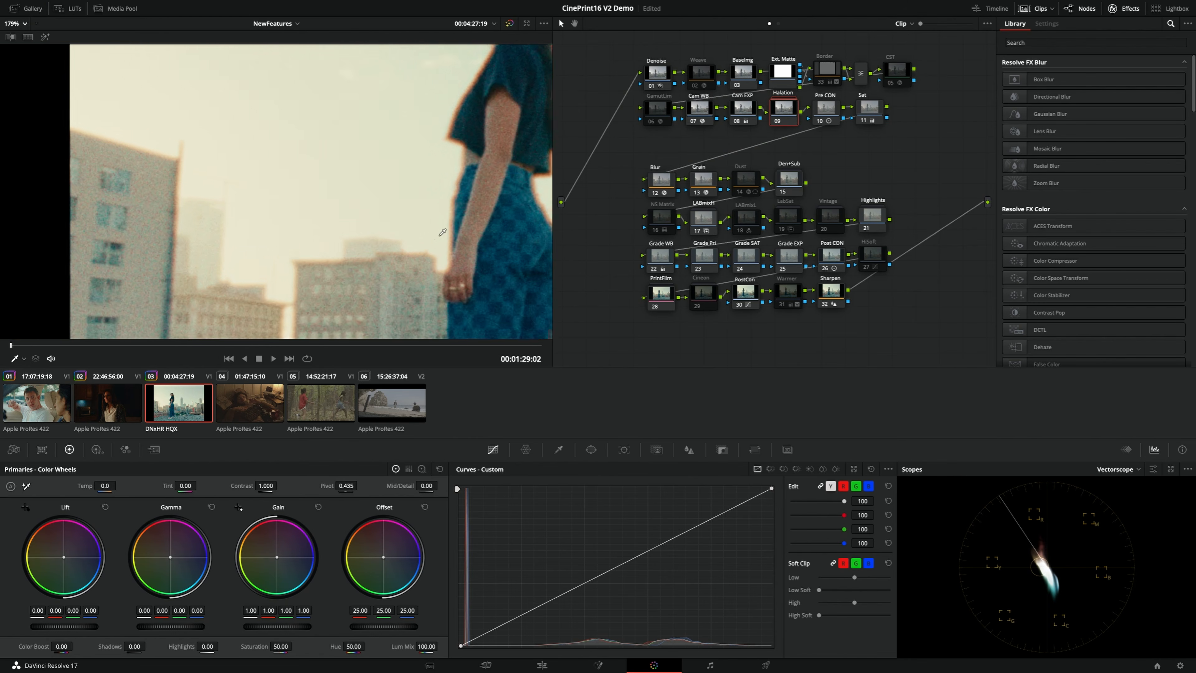
Inspect the rooftop shot in the enlarged viewer, checking the woman's outline and the skyline up close and at full frame
{"action": "key", "text": "alt+f"}
{"action": "left_click_drag", "start_coordinate": [804, 416], "coordinate": [378, 311]}
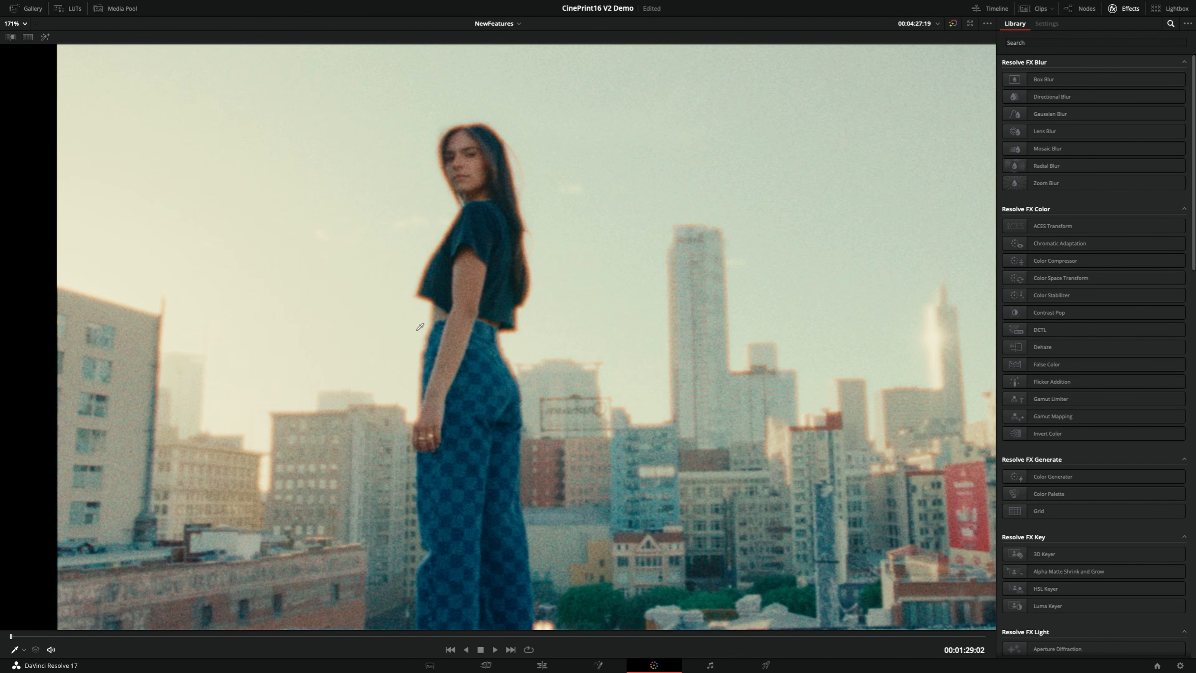
{"action": "left_click_drag", "start_coordinate": [842, 397], "coordinate": [580, 343]}
{"action": "scroll", "coordinate": [580, 343], "scroll_direction": "up", "scroll_amount": 2}
{"action": "scroll", "coordinate": [580, 343], "scroll_direction": "up", "scroll_amount": 3}
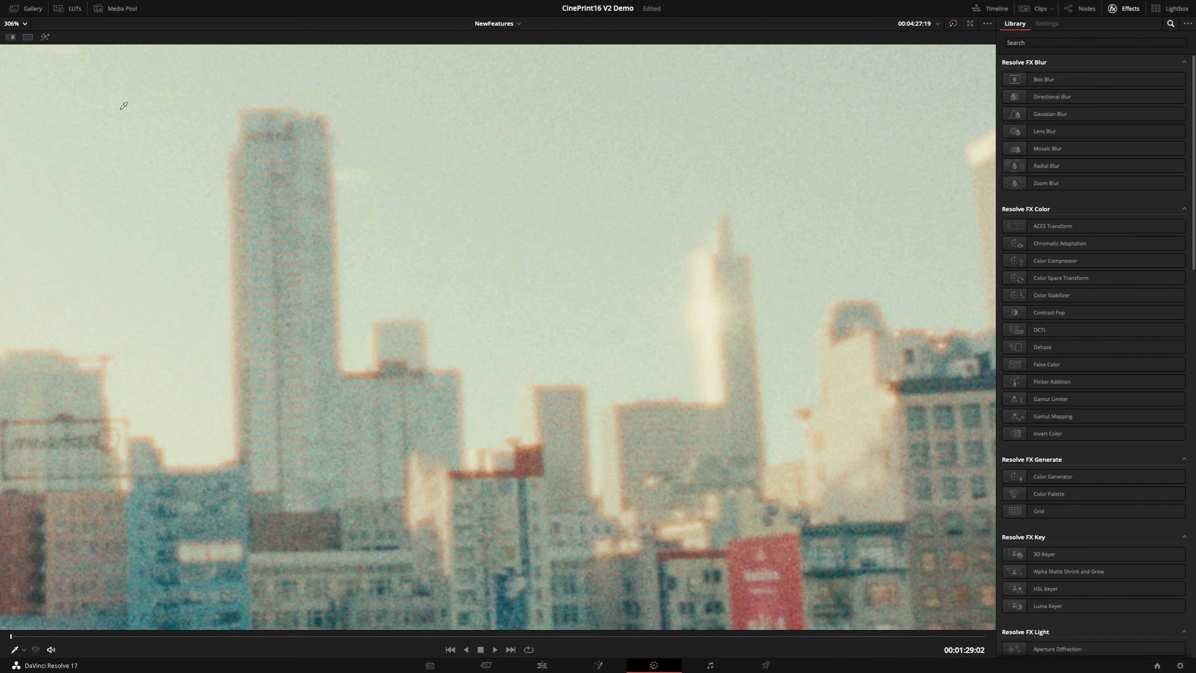
{"action": "left_click", "coordinate": [17, 26]}
{"action": "left_click", "coordinate": [19, 40]}
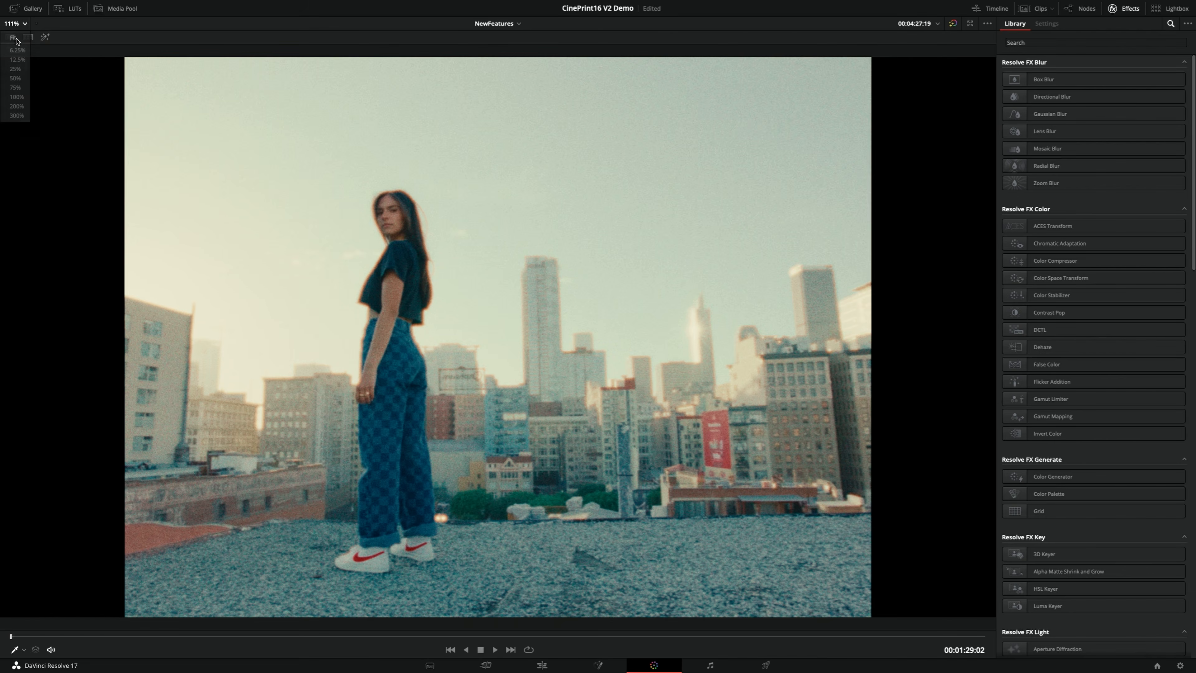
{"action": "scroll", "coordinate": [444, 398], "scroll_direction": "up", "scroll_amount": 5}
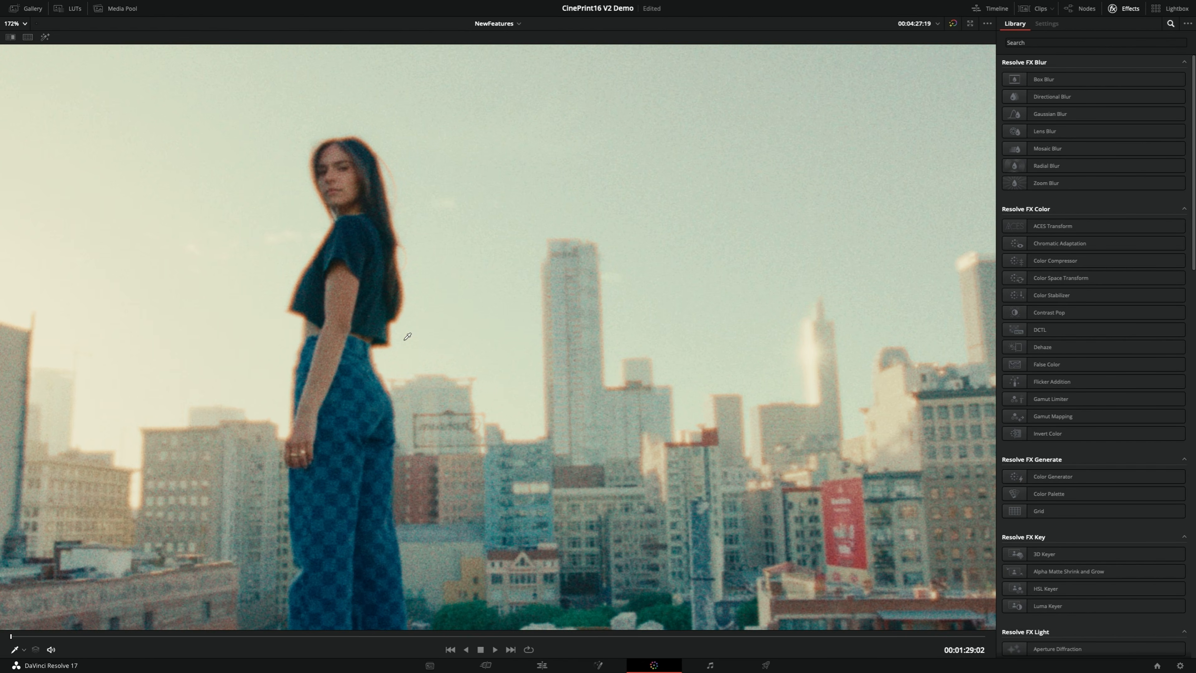
{"action": "scroll", "coordinate": [405, 340], "scroll_direction": "up", "scroll_amount": 1}
{"action": "left_click_drag", "start_coordinate": [375, 362], "coordinate": [478, 379]}
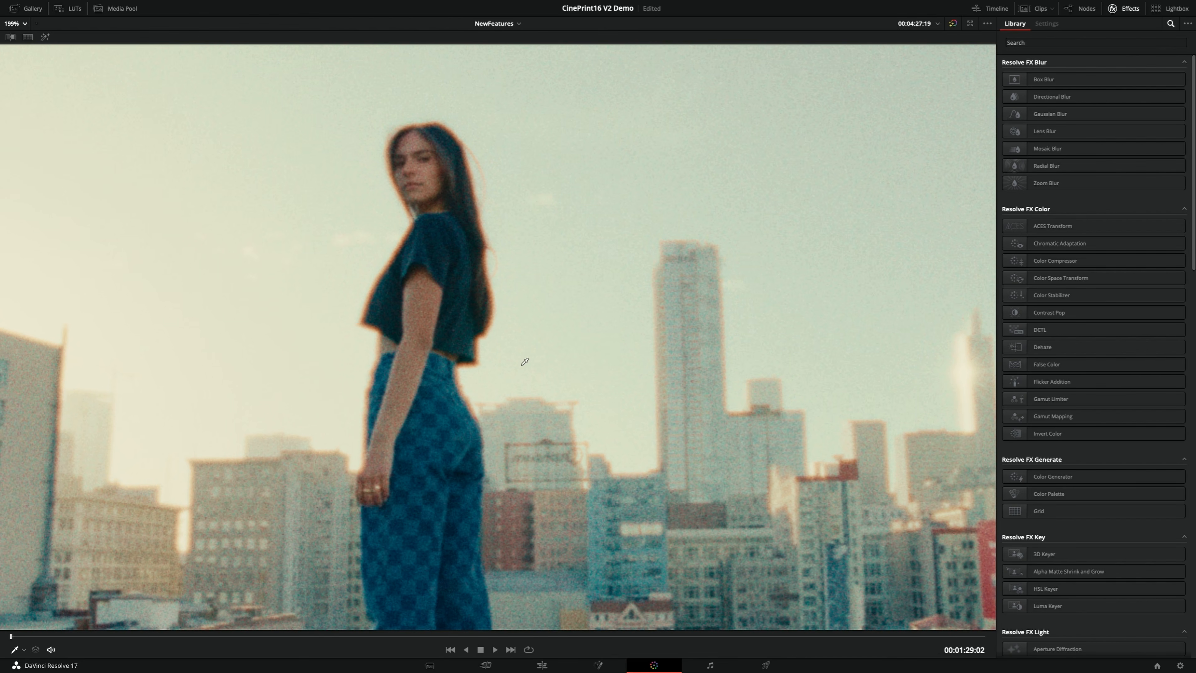
{"action": "key", "text": "alt+f"}
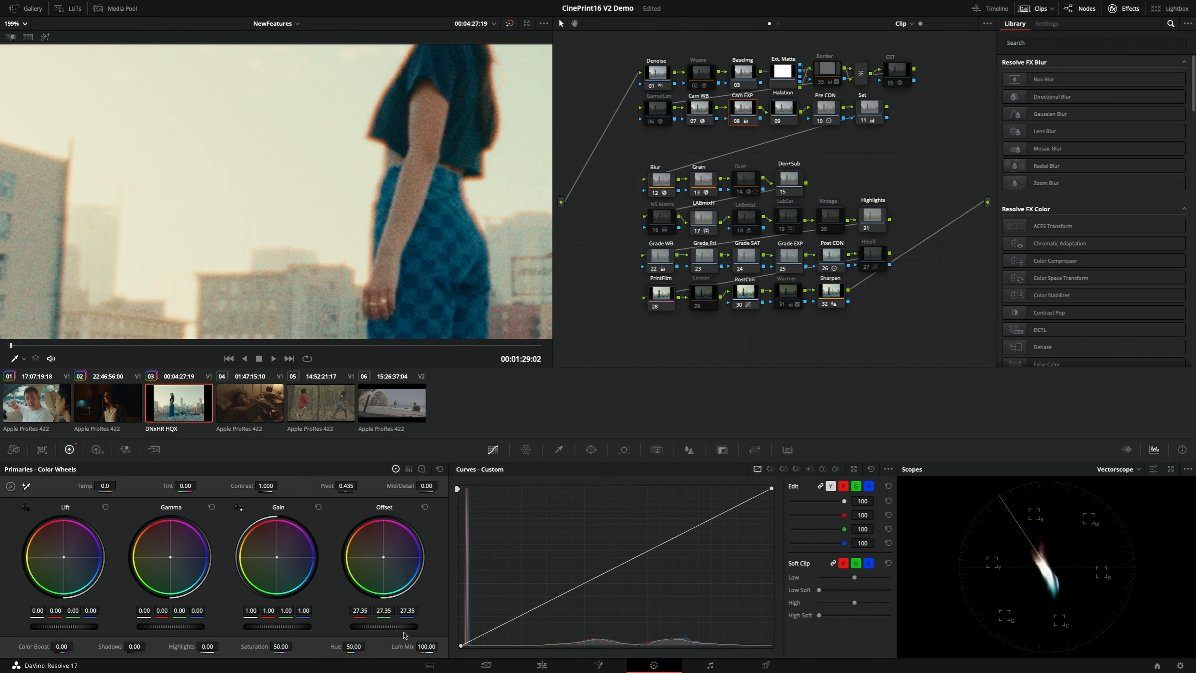
Set the Cam EXP node's offset to 25.20 and fit the whole rooftop shot in the viewer
{"action": "mouse_move", "coordinate": [404, 628]}
{"action": "left_mouse_down"}
{"action": "mouse_move", "coordinate": [315, 628]}
{"action": "mouse_move", "coordinate": [400, 628]}
{"action": "left_mouse_up"}
{"action": "left_click", "coordinate": [832, 111]}
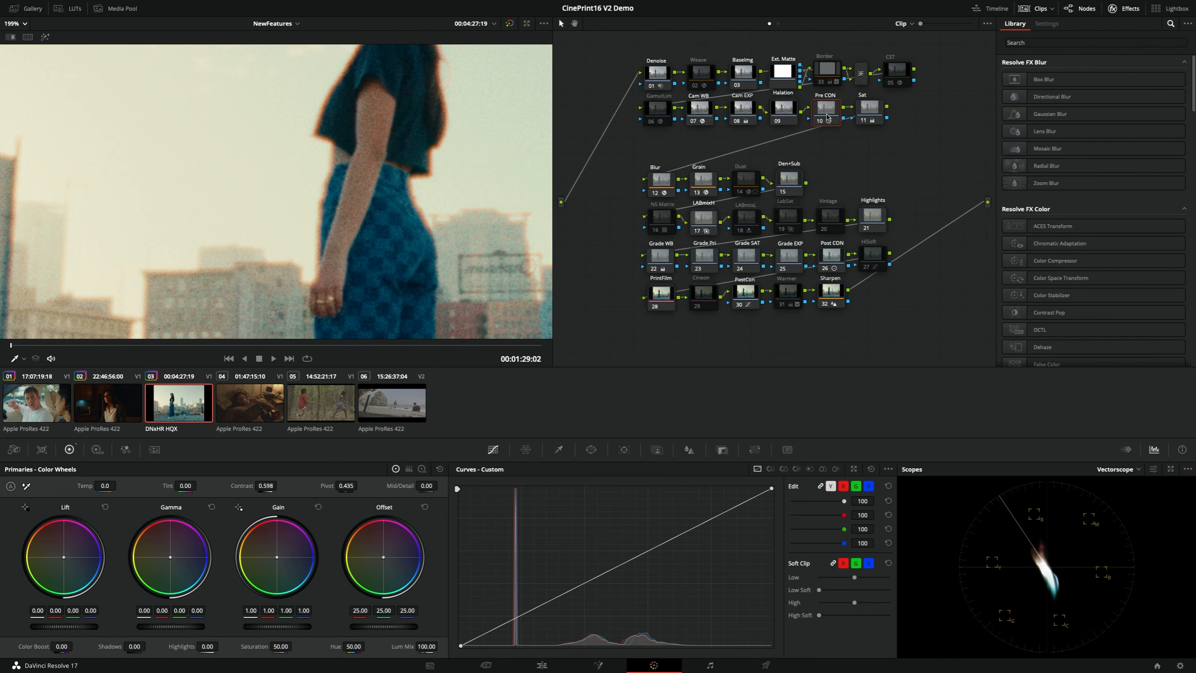
{"action": "left_click_drag", "start_coordinate": [825, 110], "coordinate": [829, 103]}
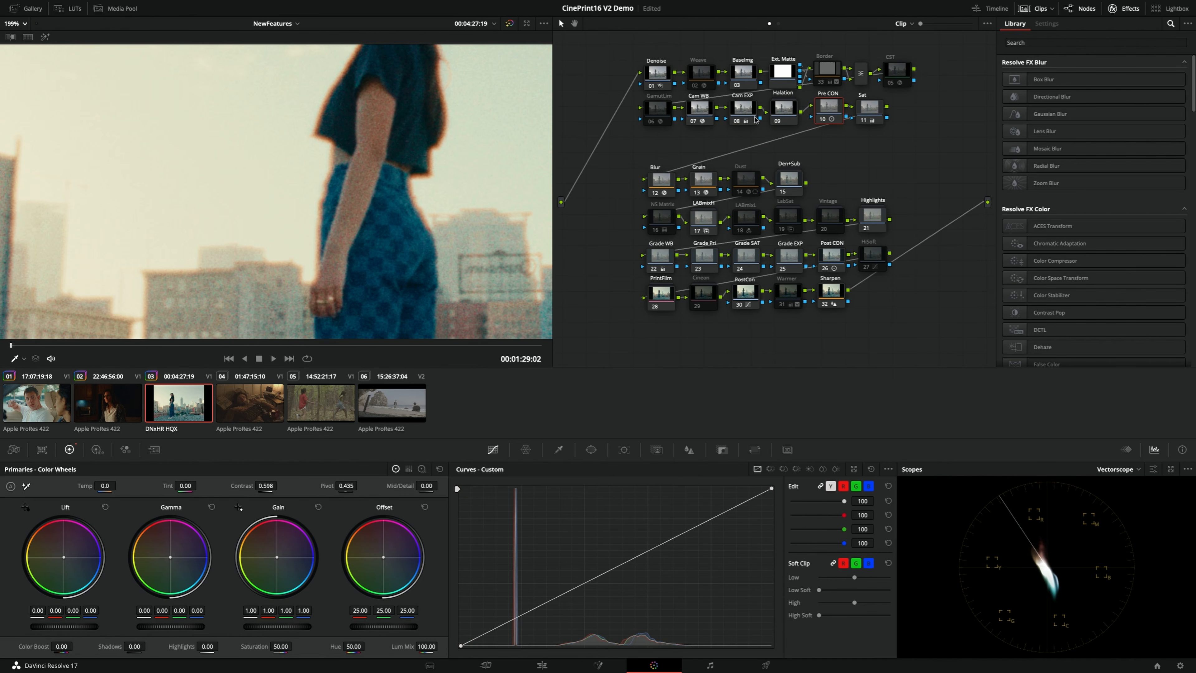
{"action": "left_click", "coordinate": [18, 24]}
{"action": "left_click", "coordinate": [27, 39]}
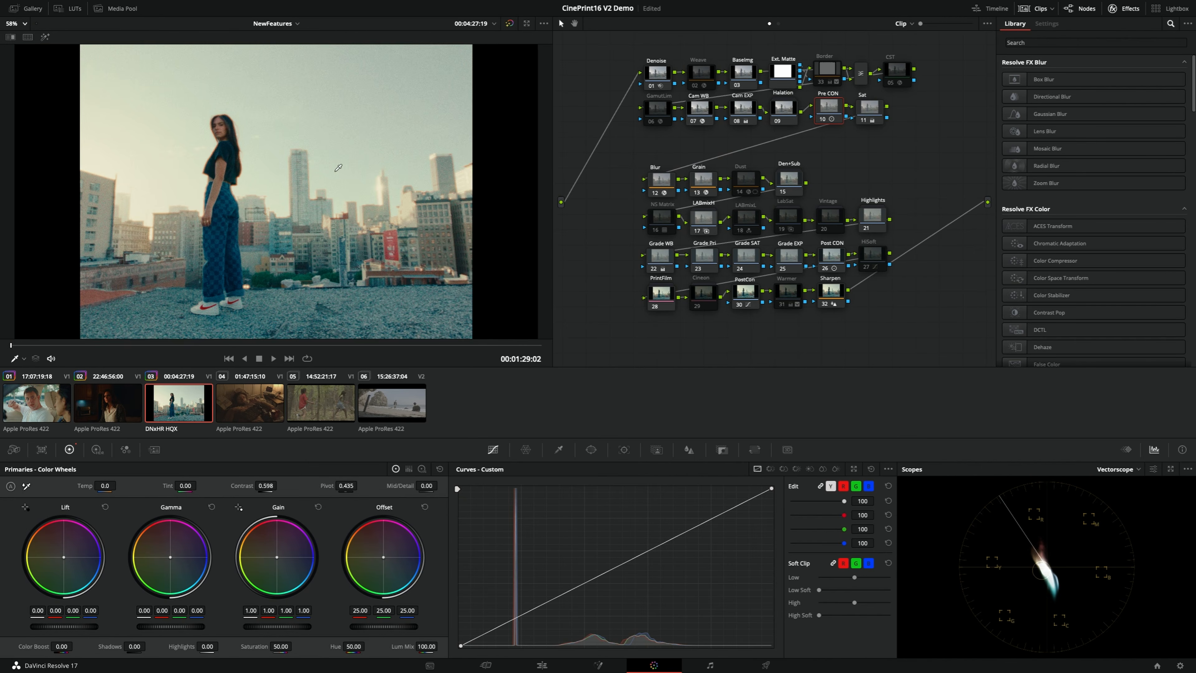
Enable the Border node on the rooftop clip and save the project after checking the frame enlarged
{"action": "left_click", "coordinate": [829, 72]}
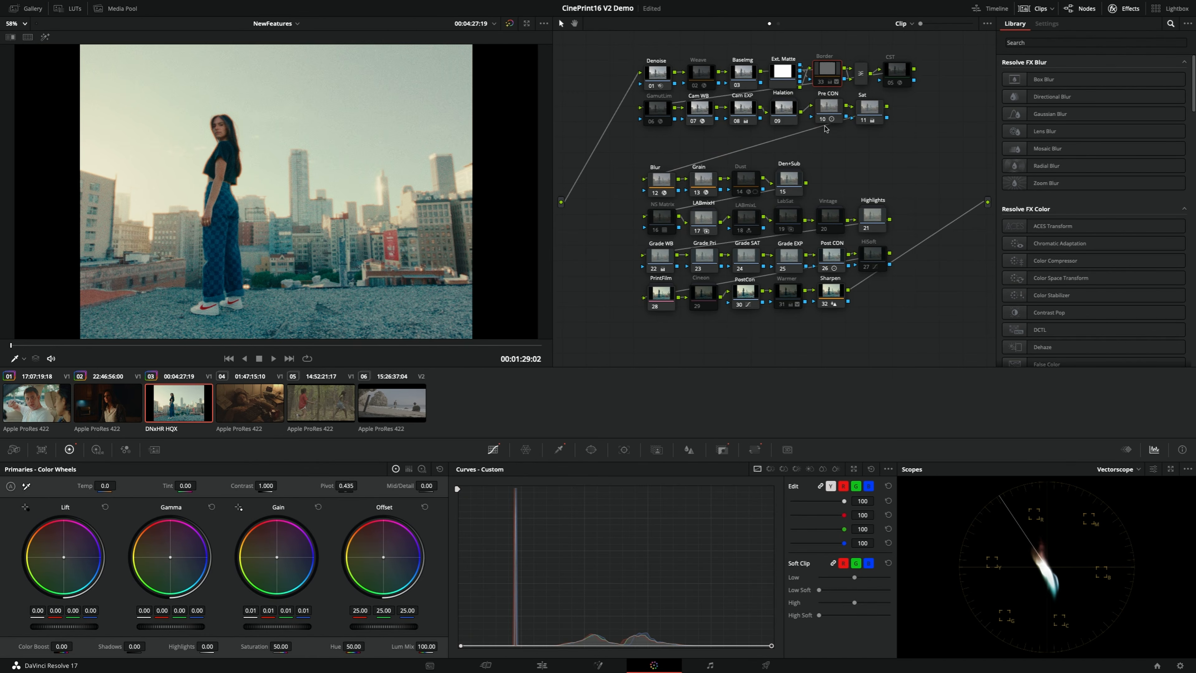
{"action": "key", "text": "ctrl+d"}
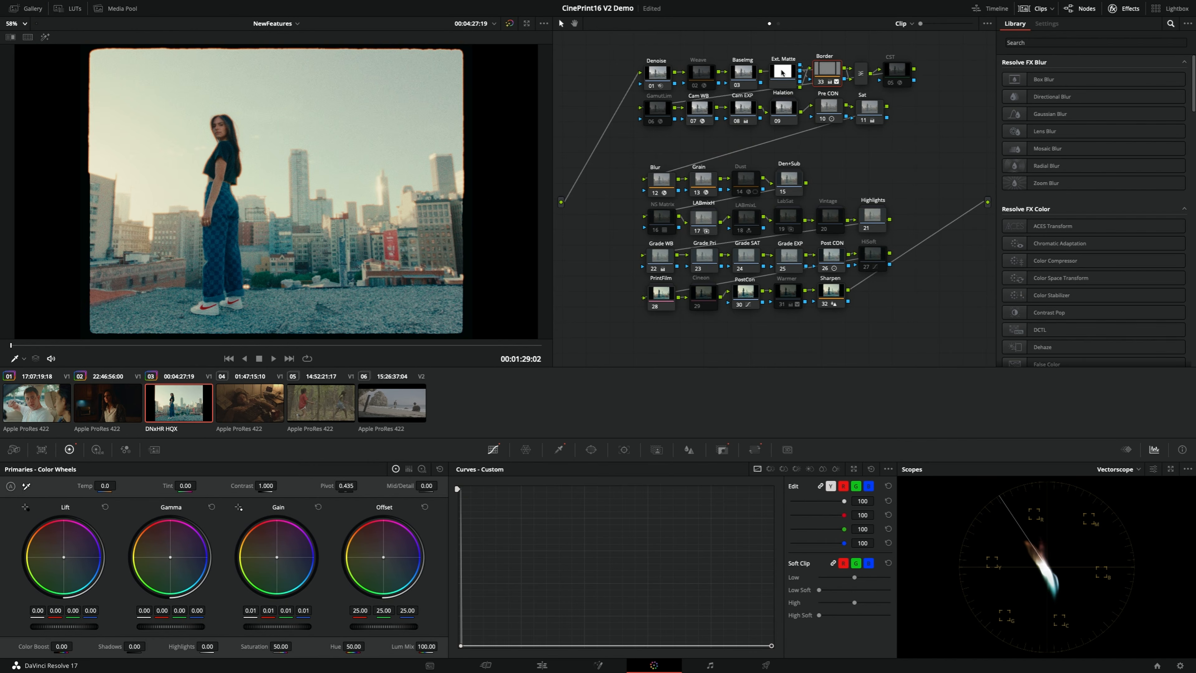
{"action": "mouse_move", "coordinate": [839, 68]}
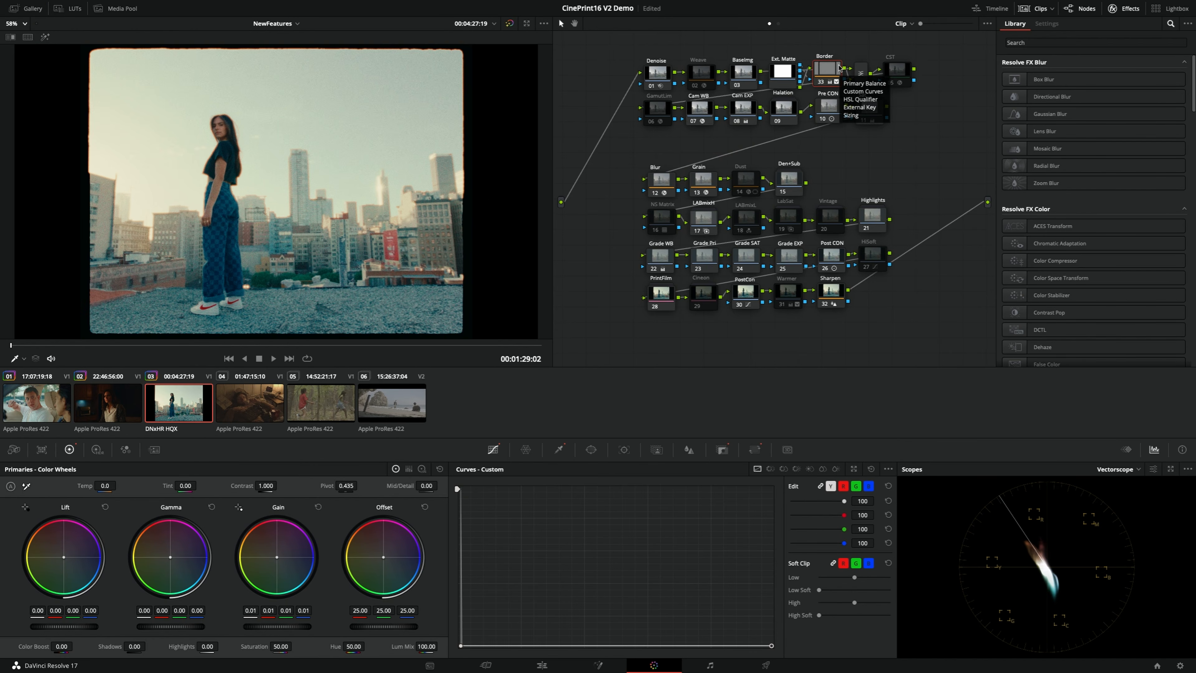
{"action": "key", "text": "alt+f"}
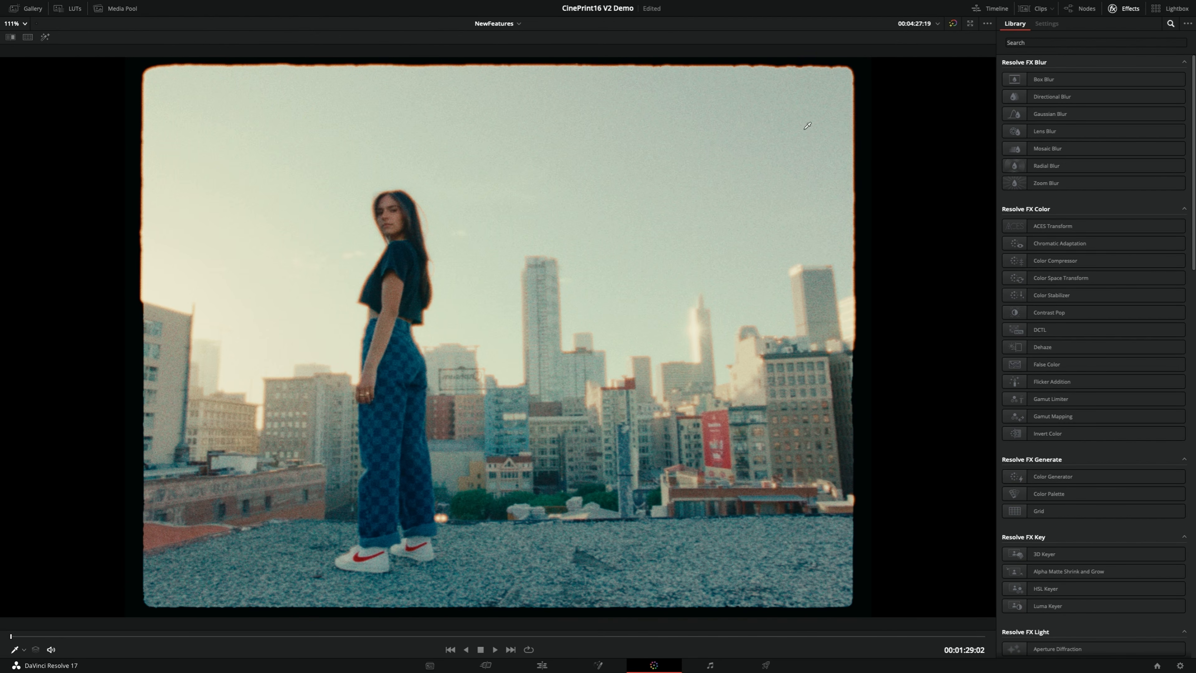
{"action": "key", "text": "ctrl+s"}
Scrub through the rooftop clip, examine the film border's edge up close, and return to the clip's first frame
{"action": "left_click_drag", "start_coordinate": [69, 637], "coordinate": [635, 639]}
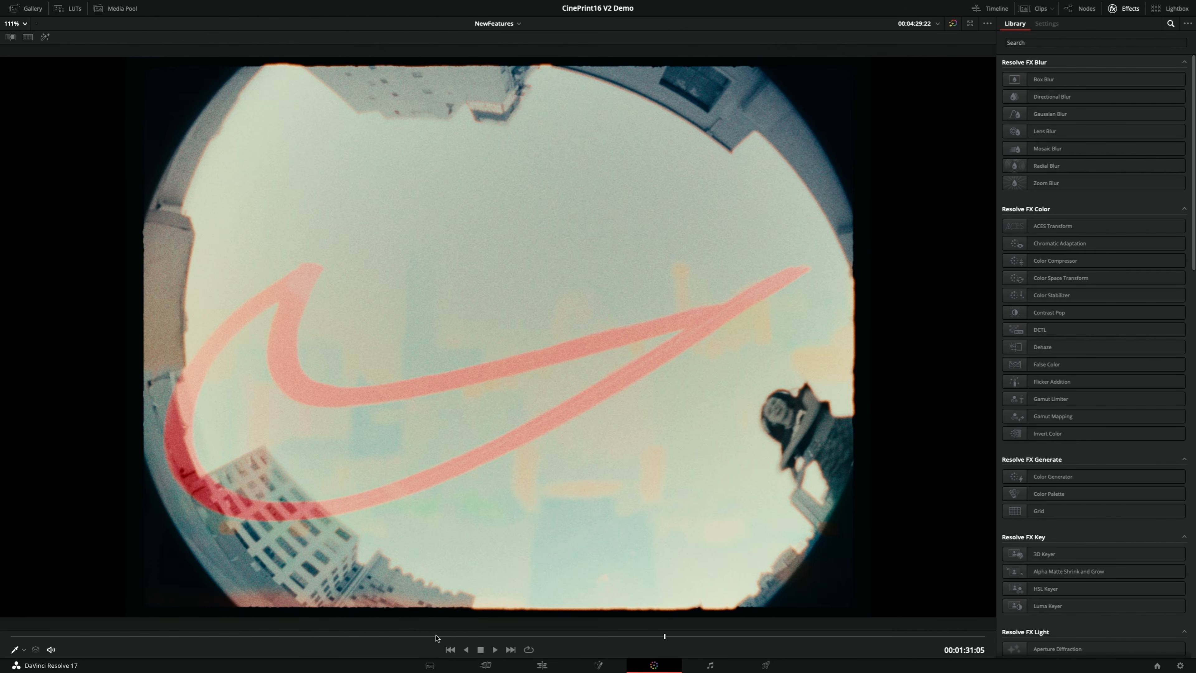
{"action": "left_click_drag", "start_coordinate": [436, 638], "coordinate": [167, 641]}
{"action": "scroll", "coordinate": [864, 323], "scroll_direction": "up", "scroll_amount": 5}
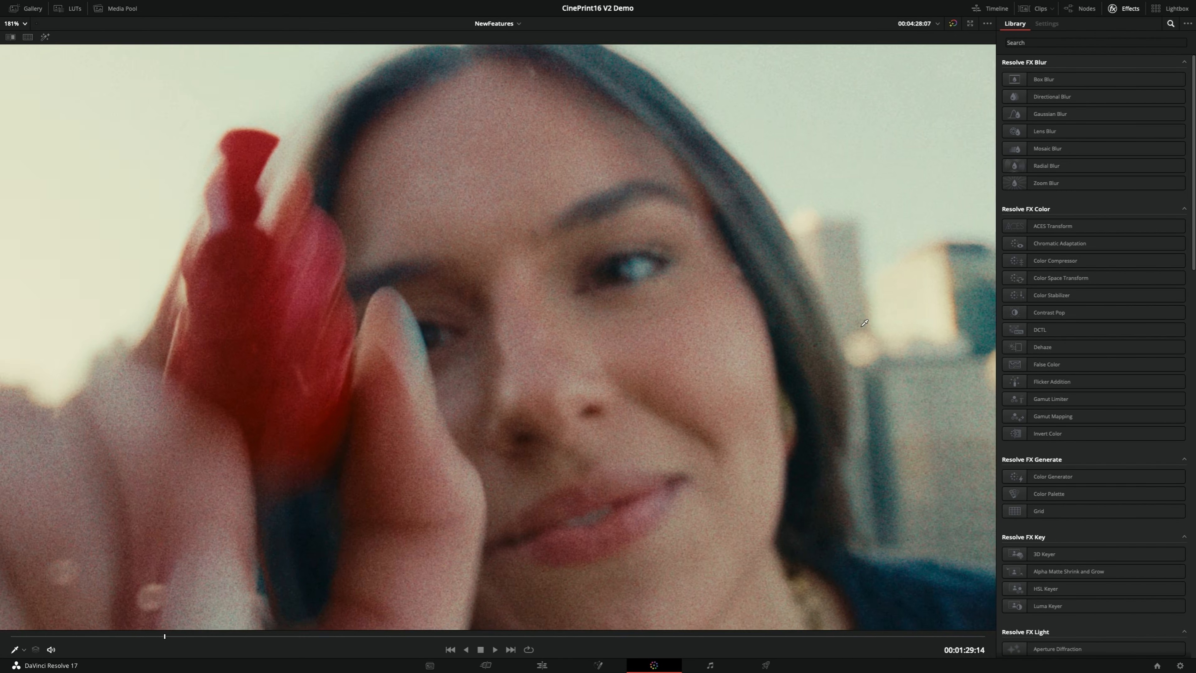
{"action": "left_click_drag", "start_coordinate": [865, 322], "coordinate": [415, 363]}
{"action": "scroll", "coordinate": [657, 390], "scroll_direction": "up", "scroll_amount": 3}
{"action": "left_click_drag", "start_coordinate": [657, 390], "coordinate": [563, 371]}
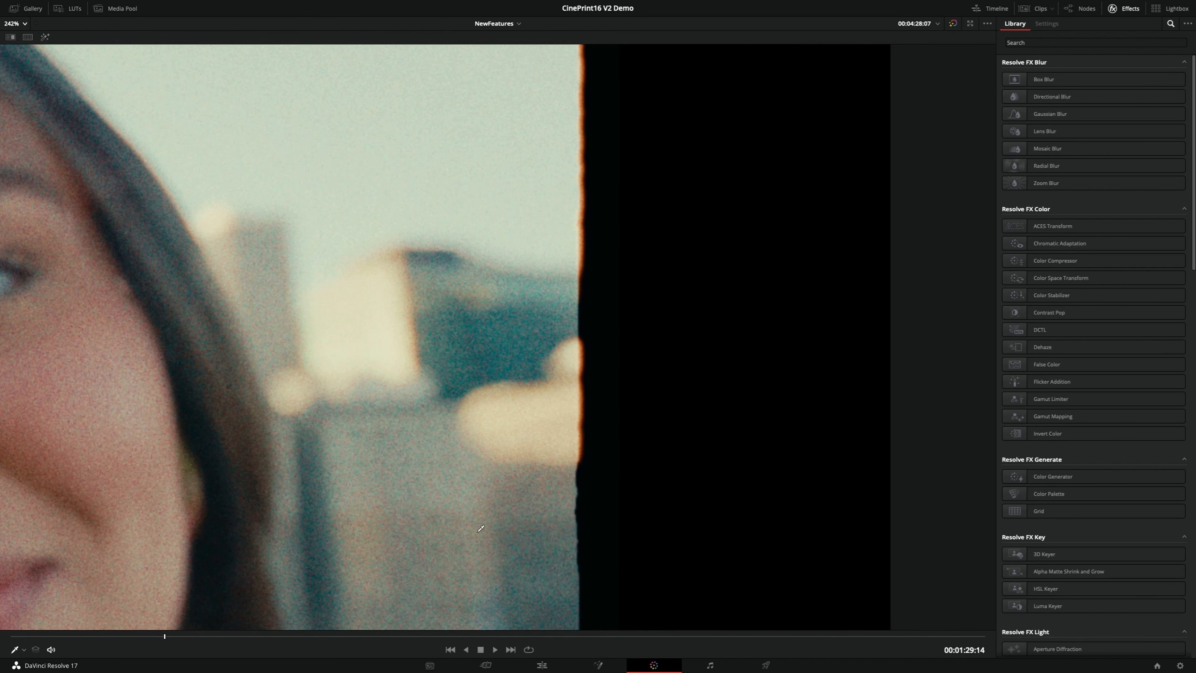
{"action": "left_click_drag", "start_coordinate": [152, 639], "coordinate": [10, 636]}
{"action": "key", "text": "shift+z"}
{"action": "key", "text": "alt+f"}
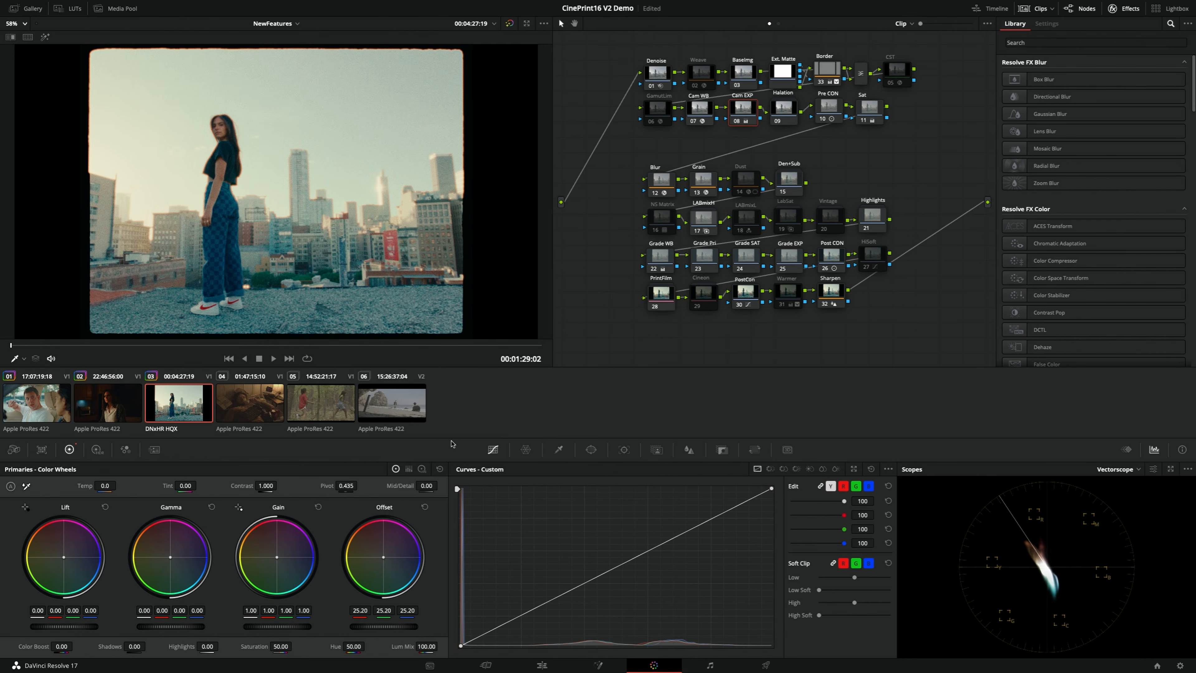
Lower the Cam EXP node's offset to -8.65 and view the rooftop shot enlarged
{"action": "left_click_drag", "start_coordinate": [384, 627], "coordinate": [328, 626]}
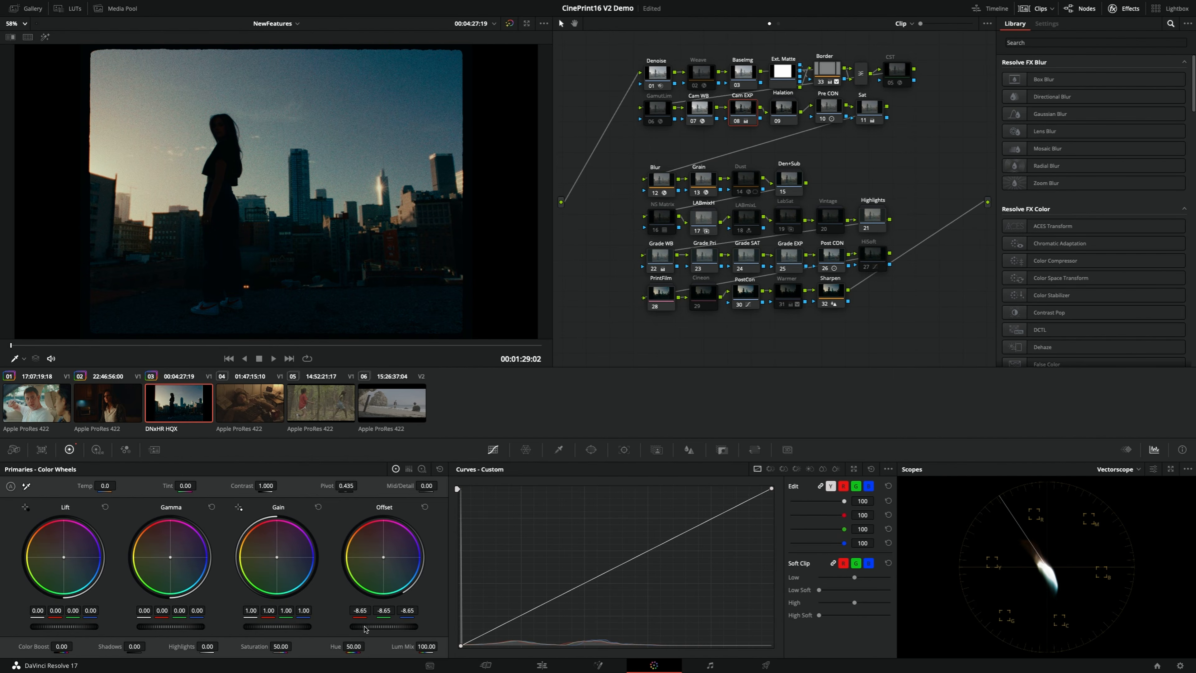
{"action": "key", "text": "alt+f"}
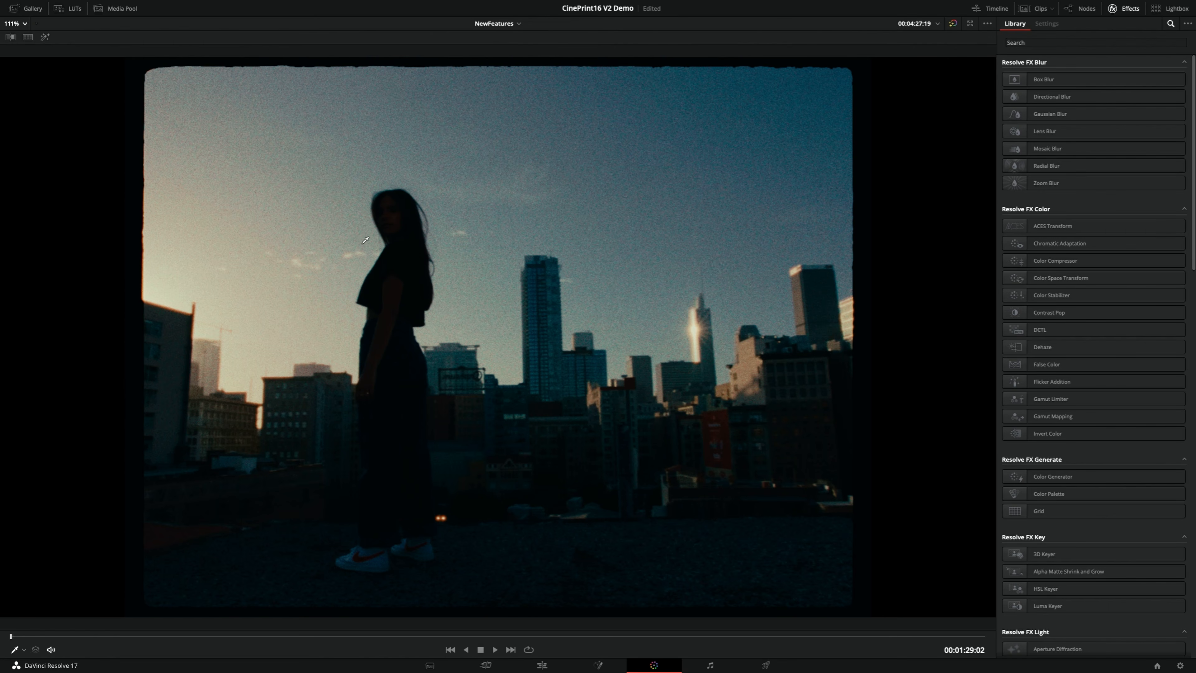
Compare the full rooftop frame with the Cam EXP node off and on, watching the film border and the woman's outline
{"action": "key", "text": "ctrl+d"}
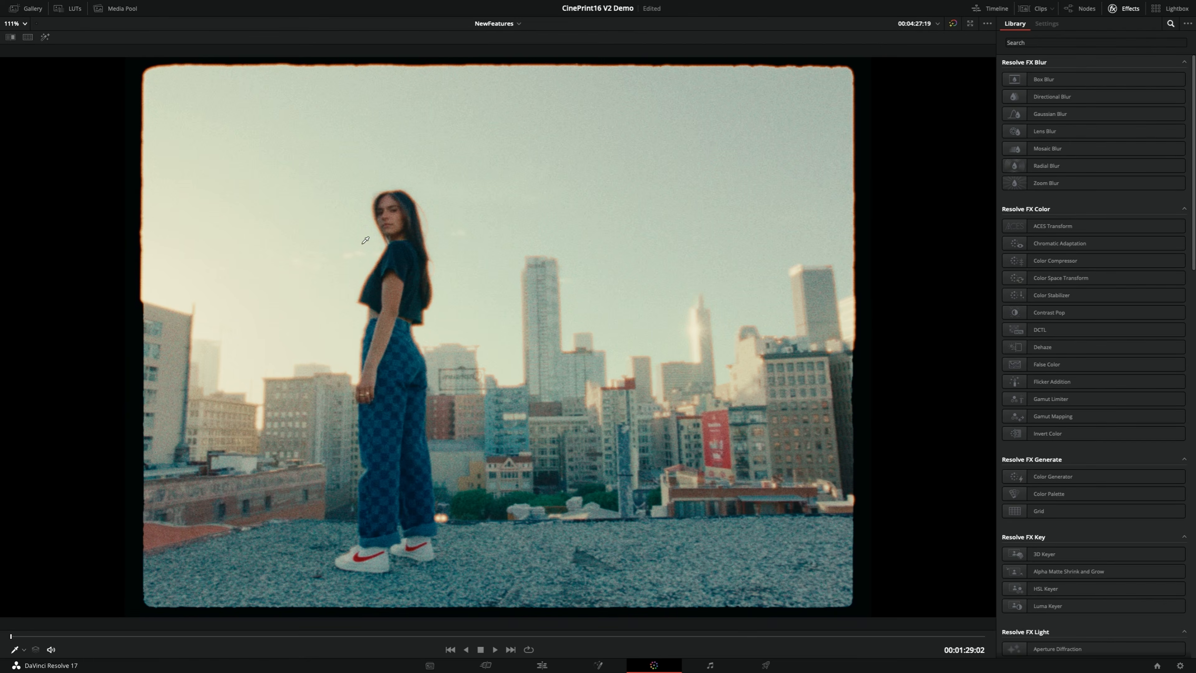
{"action": "key", "text": "ctrl+d"}
{"action": "key", "text": "ctrl+d"}
{"action": "key", "text": "ctrl+d"}
{"action": "key", "text": "ctrl+d"}
{"action": "key", "text": "ctrl+d"}
{"action": "key", "text": "ctrl+d"}
{"action": "key", "text": "ctrl+d"}
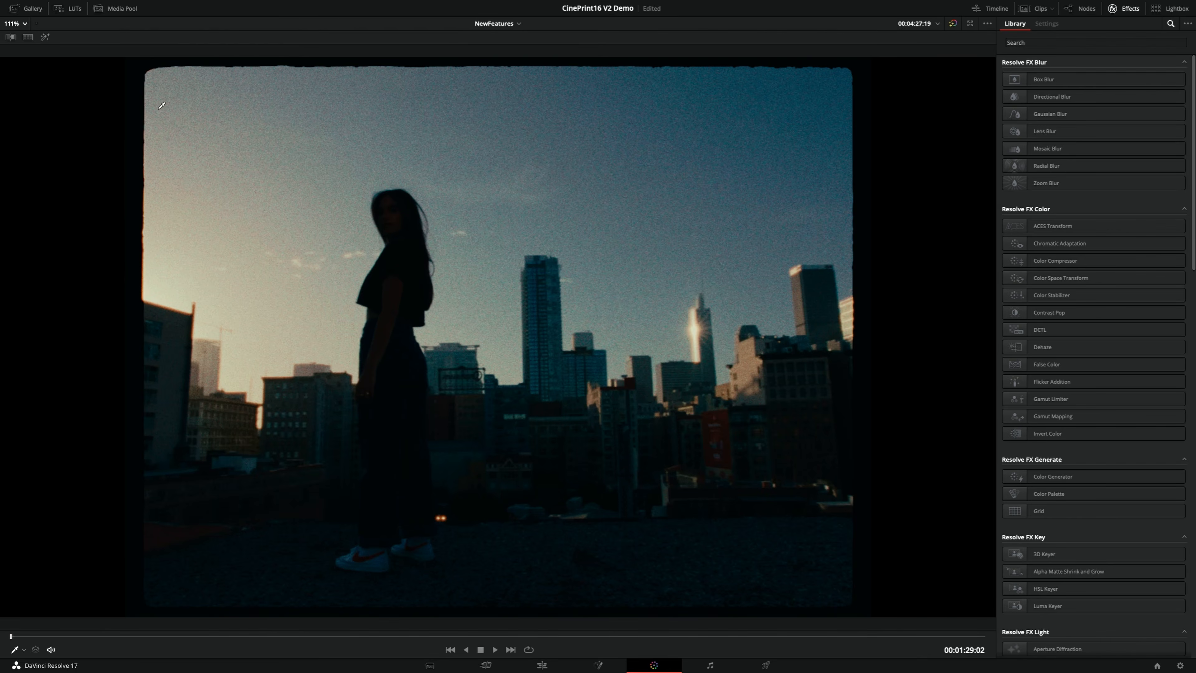
{"action": "key", "text": "ctrl+d"}
{"action": "key", "text": "ctrl+d"}
{"action": "key", "text": "ctrl+d"}
{"action": "key", "text": "ctrl+d"}
{"action": "key", "text": "ctrl+d"}
{"action": "key", "text": "ctrl+d"}
{"action": "key", "text": "ctrl+d"}
{"action": "key", "text": "ctrl+d"}
{"action": "key", "text": "ctrl+d"}
{"action": "key", "text": "ctrl+d"}
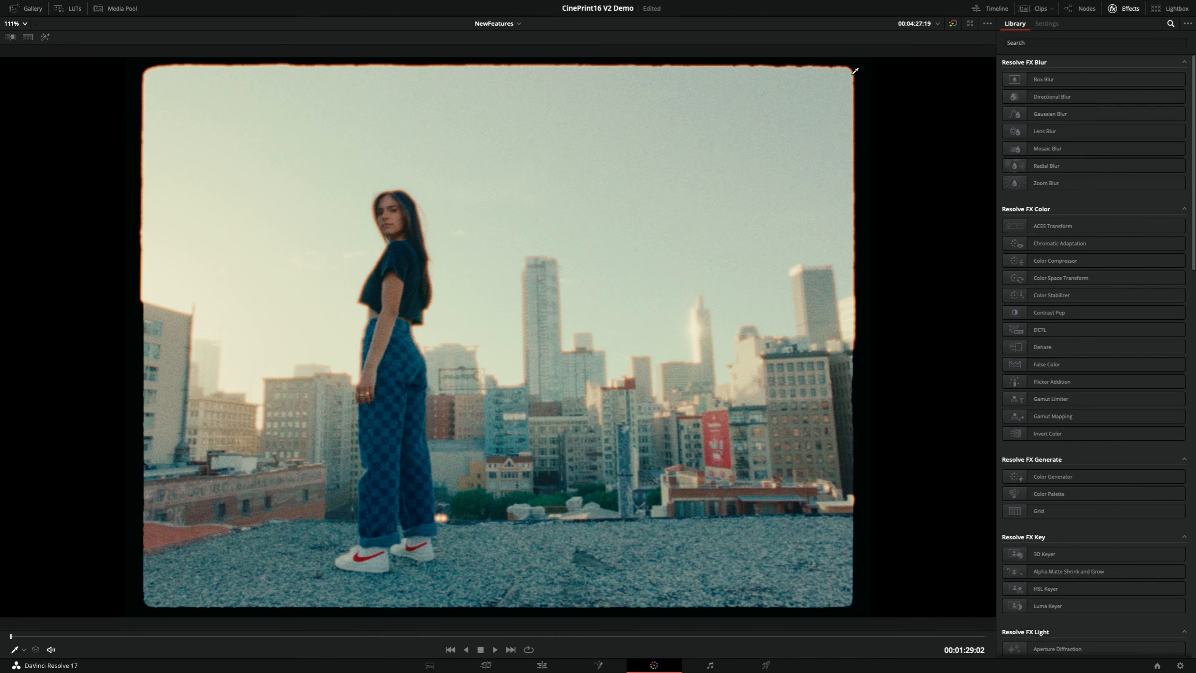
{"action": "key", "text": "ctrl+d"}
{"action": "key", "text": "ctrl+d"}
{"action": "key", "text": "ctrl+d"}
{"action": "key", "text": "ctrl+d"}
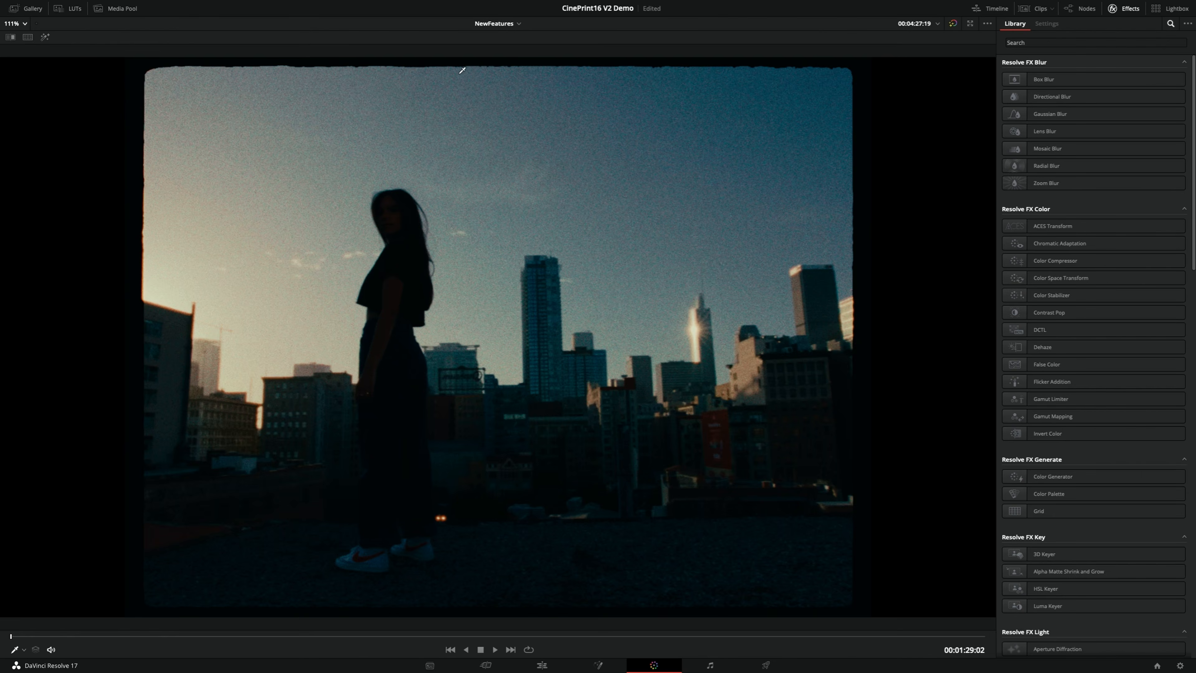
Examine the halation along the film border and the woman's outline up close with the Cam EXP node off and on
{"action": "scroll", "coordinate": [392, 379], "scroll_direction": "up", "scroll_amount": 2}
{"action": "scroll", "coordinate": [392, 378], "scroll_direction": "up", "scroll_amount": 5}
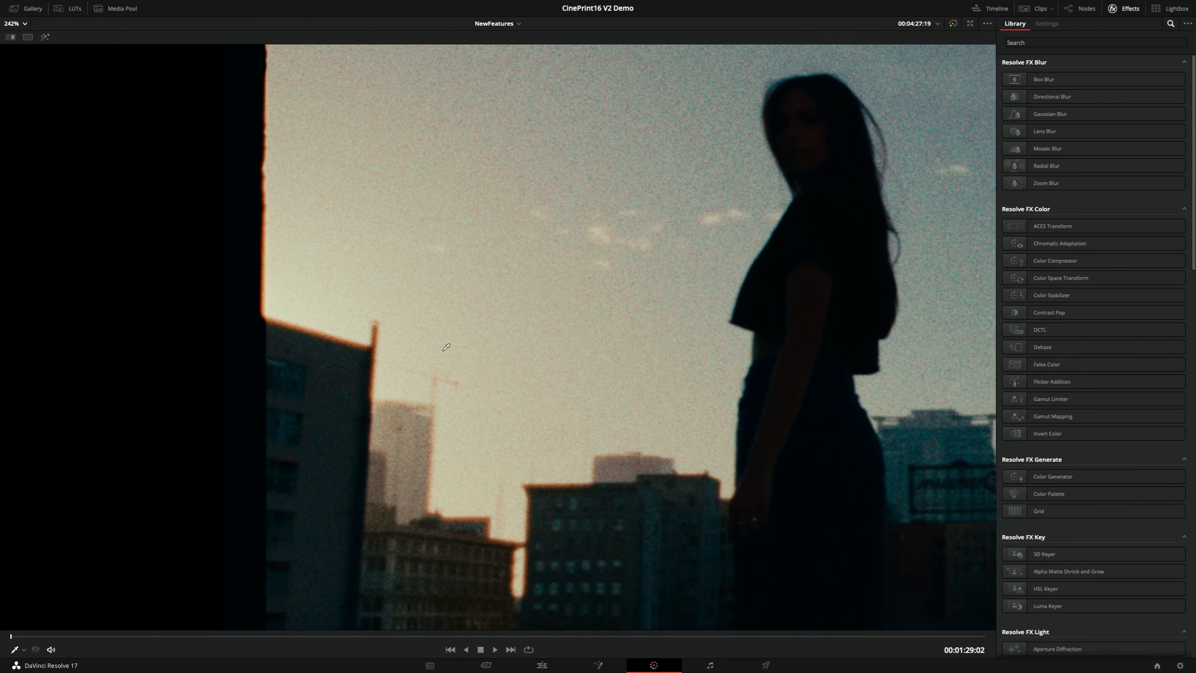
{"action": "key", "text": "ctrl+d"}
{"action": "key", "text": "ctrl+d"}
{"action": "key", "text": "ctrl+d"}
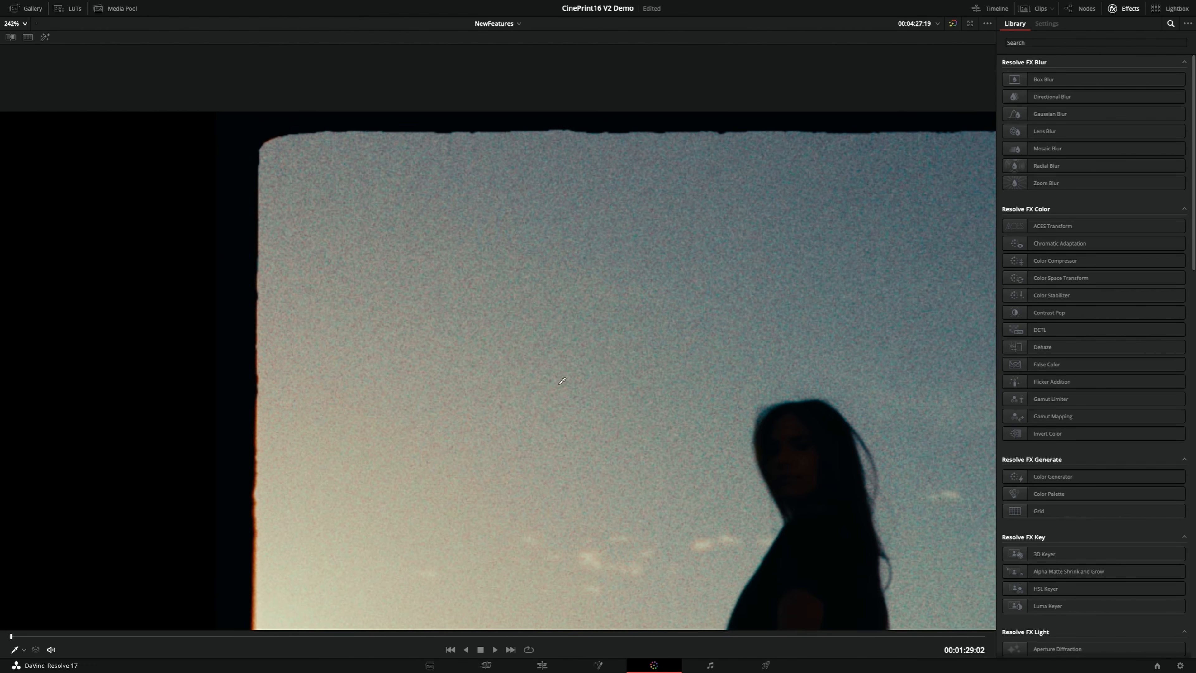
{"action": "left_click_drag", "start_coordinate": [560, 384], "coordinate": [559, 374]}
{"action": "left_click_drag", "start_coordinate": [764, 199], "coordinate": [669, 266]}
{"action": "left_click_drag", "start_coordinate": [713, 216], "coordinate": [682, 264]}
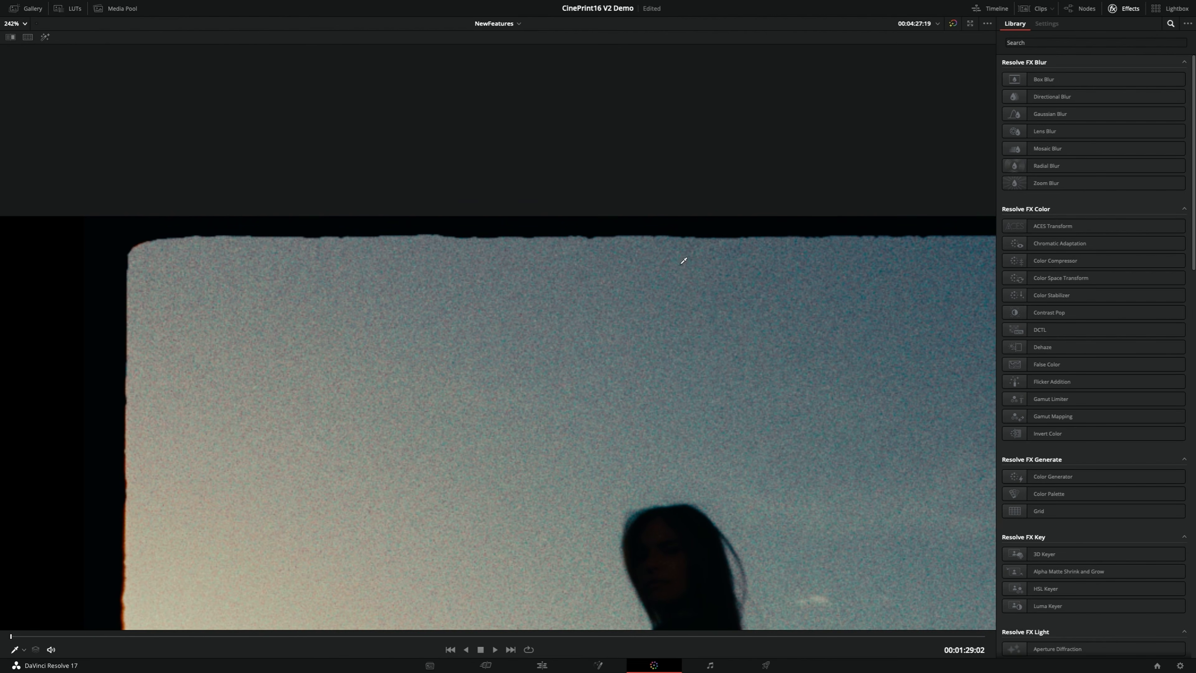
{"action": "key", "text": "ctrl+d"}
{"action": "key", "text": "ctrl+d"}
{"action": "key", "text": "ctrl+d"}
{"action": "key", "text": "ctrl+d"}
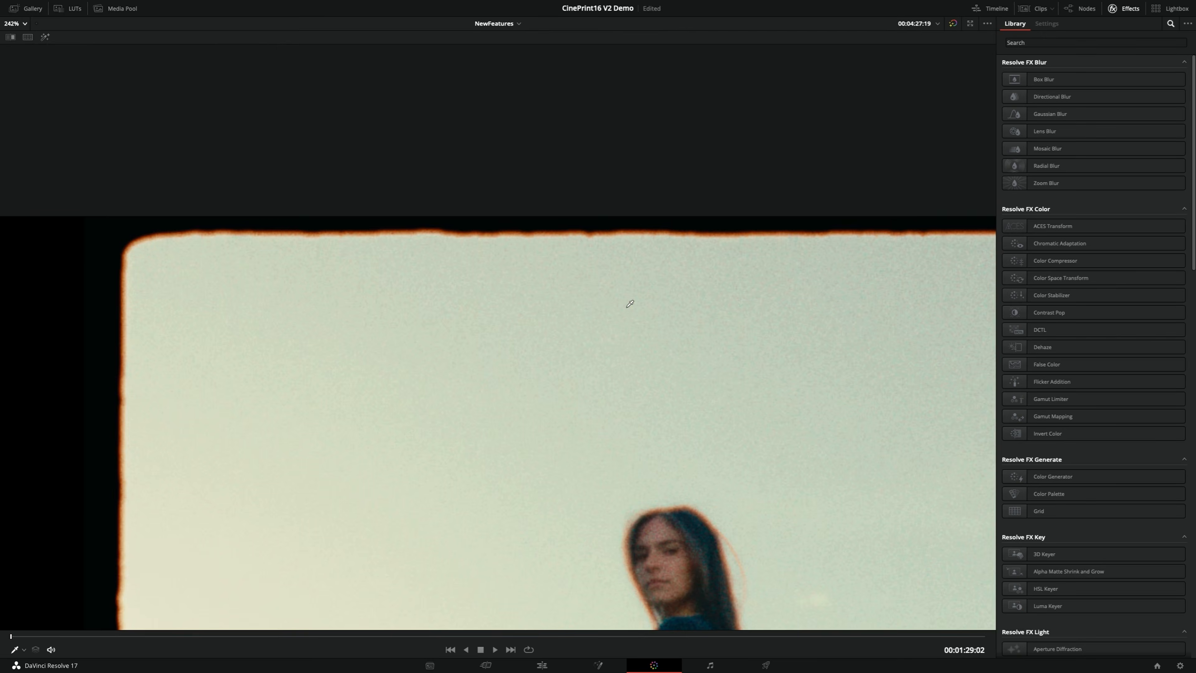
{"action": "key", "text": "ctrl+d"}
{"action": "key", "text": "ctrl+d"}
{"action": "key", "text": "shift+z"}
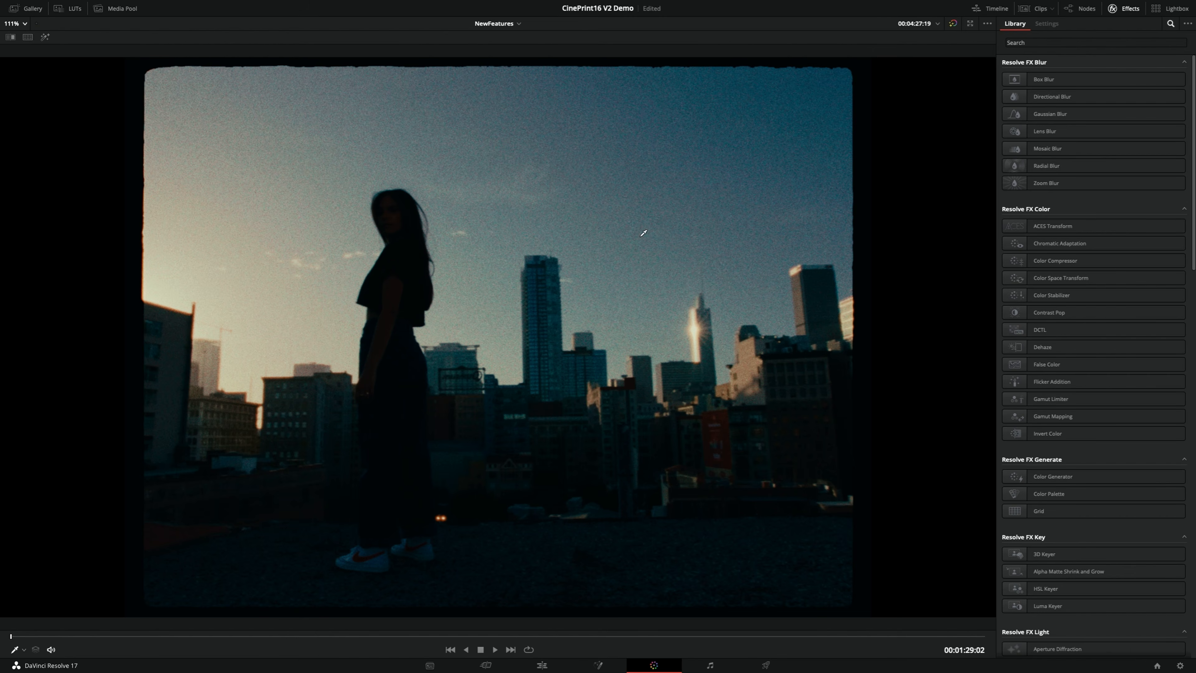
Raise the Cam EXP node's offset to bring back the rooftop shot's bright exposure
{"action": "key", "text": "alt+f"}
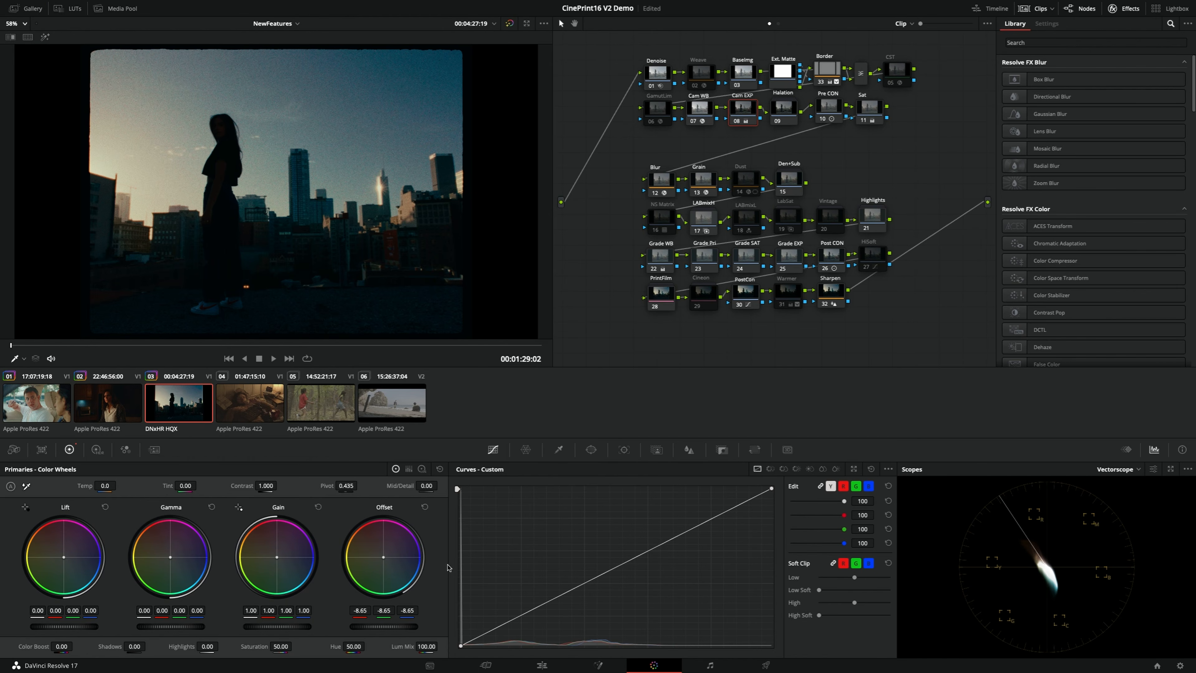
{"action": "left_click_drag", "start_coordinate": [384, 631], "coordinate": [407, 631]}
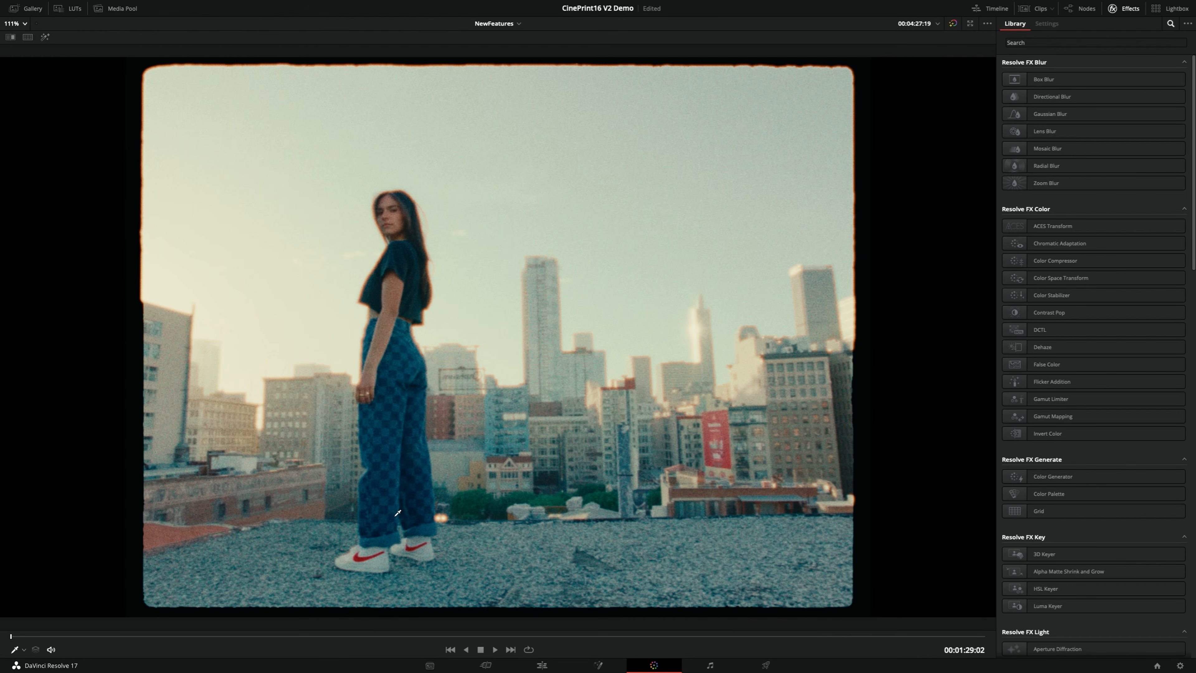
Review the graded rooftop clip by scrubbing through its shots, including the red swoosh and fisheye close-up, and return to the first frame
{"action": "left_click", "coordinate": [188, 642]}
{"action": "left_click", "coordinate": [318, 643]}
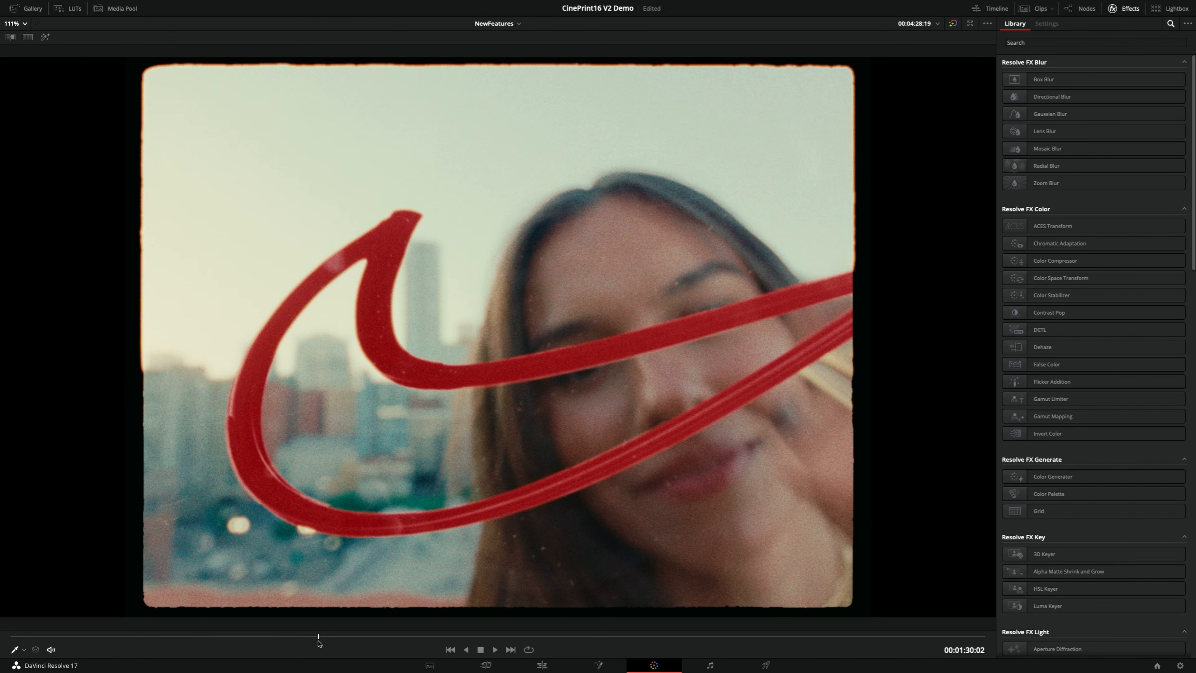
{"action": "left_click", "coordinate": [395, 640]}
{"action": "left_click", "coordinate": [568, 641]}
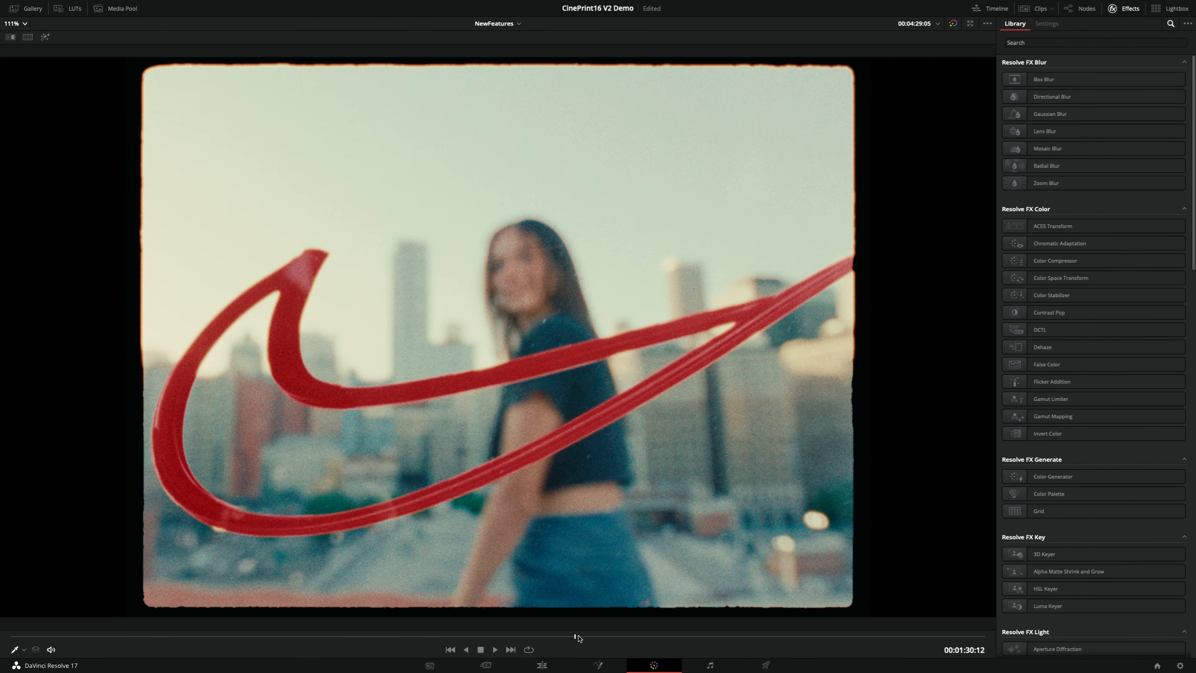
{"action": "left_click", "coordinate": [644, 642]}
{"action": "left_click", "coordinate": [780, 638]}
{"action": "left_click", "coordinate": [903, 637]}
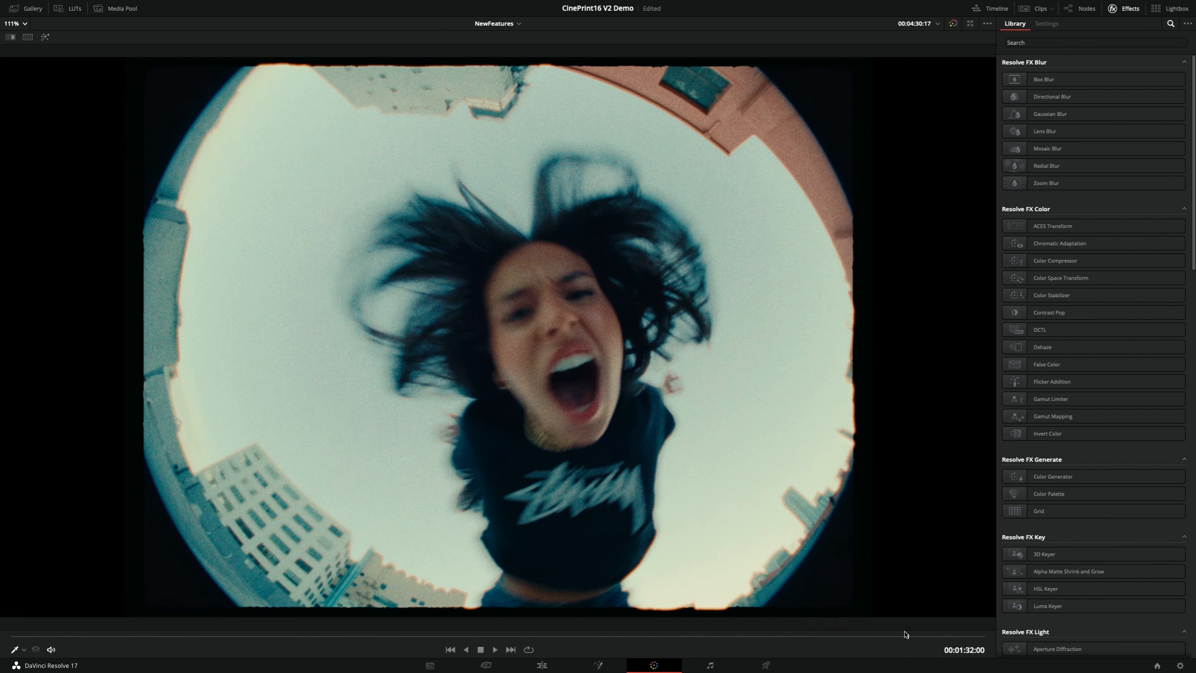
{"action": "left_click", "coordinate": [946, 634]}
{"action": "left_click", "coordinate": [473, 637]}
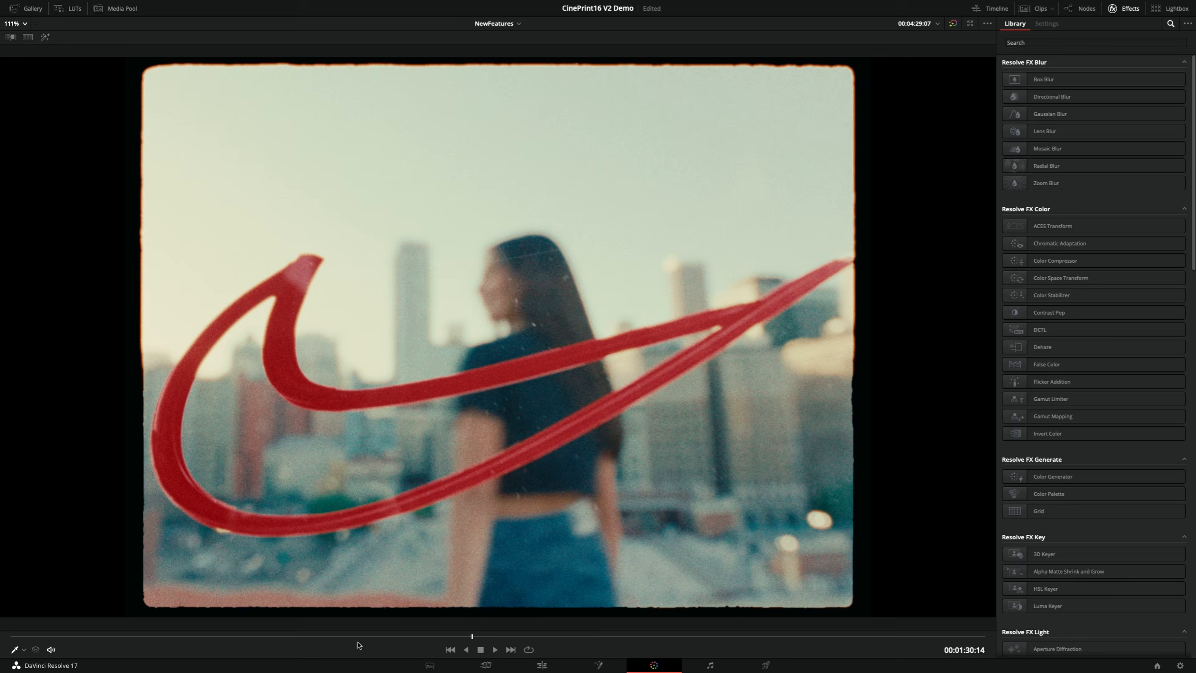
{"action": "left_click_drag", "start_coordinate": [239, 644], "coordinate": [2, 638]}
Compare the rooftop shot's film-print grade in Version 1 with the plain Color Space Transform conversion in Version 2, ending on Version 1
{"action": "key", "text": "super+n"}
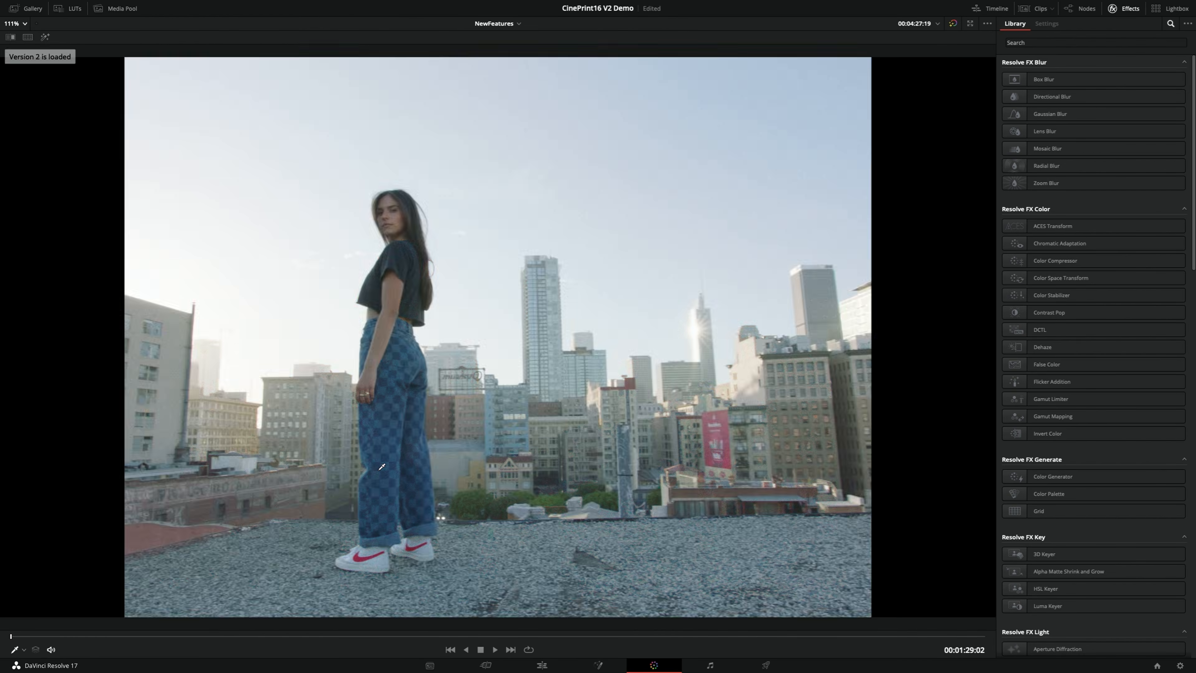
{"action": "key", "text": "super+b"}
{"action": "key", "text": "super+n"}
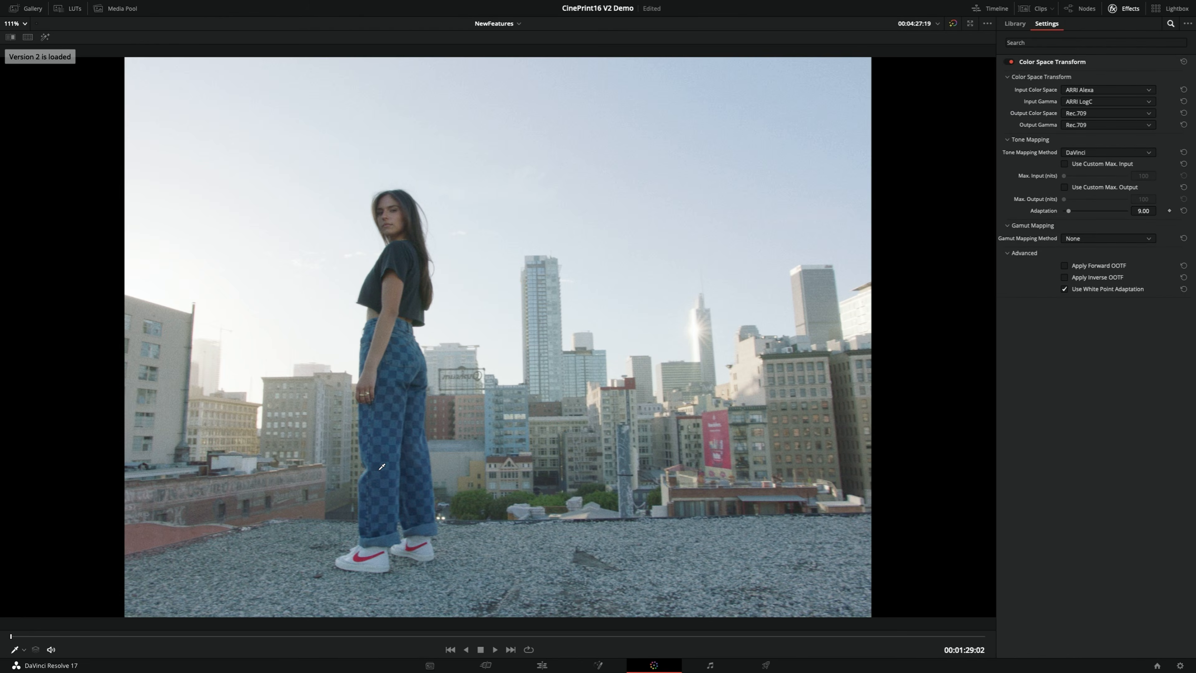
{"action": "key", "text": "super+b"}
{"action": "key", "text": "super+n"}
{"action": "key", "text": "super+b"}
{"action": "key", "text": "super+n"}
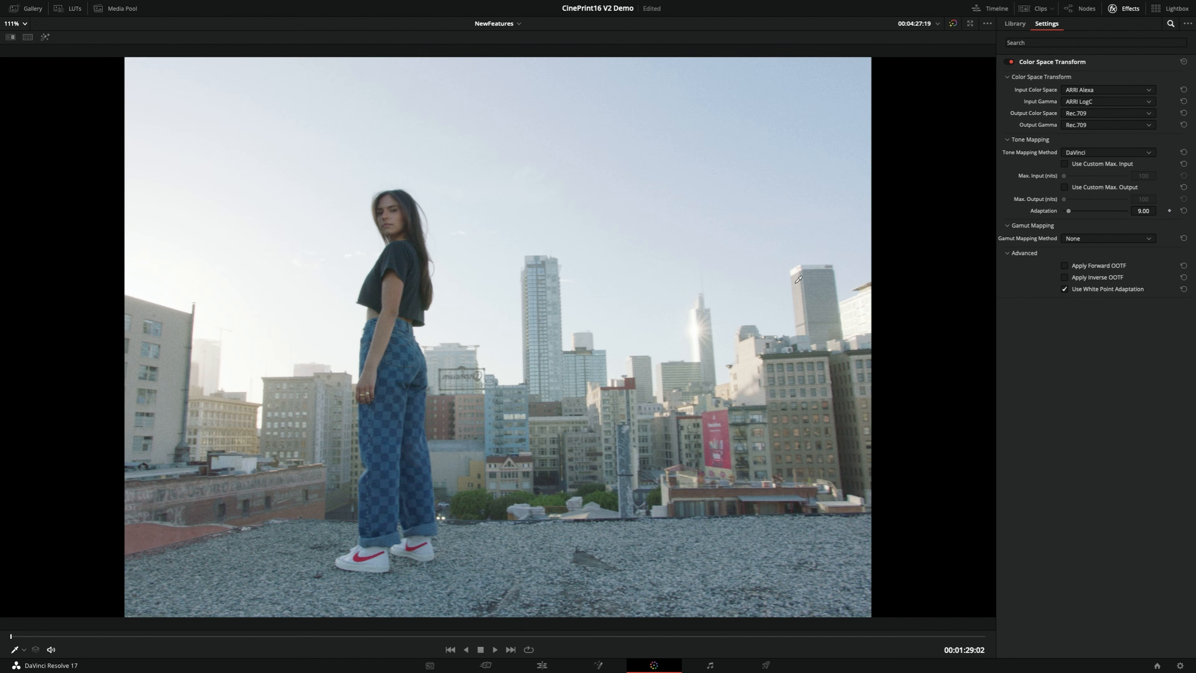
{"action": "key", "text": "super+b"}
{"action": "key", "text": "super+n"}
{"action": "key", "text": "super+b"}
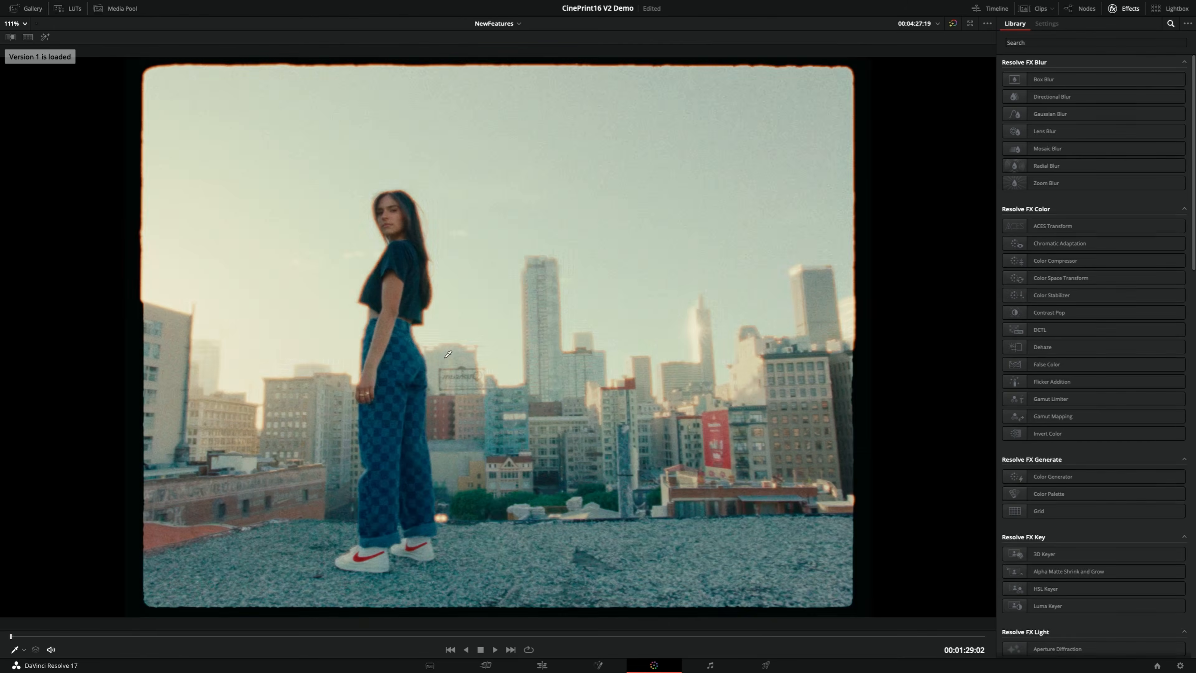
{"action": "key", "text": "super+n"}
{"action": "key", "text": "super+b"}
{"action": "key", "text": "super+n"}
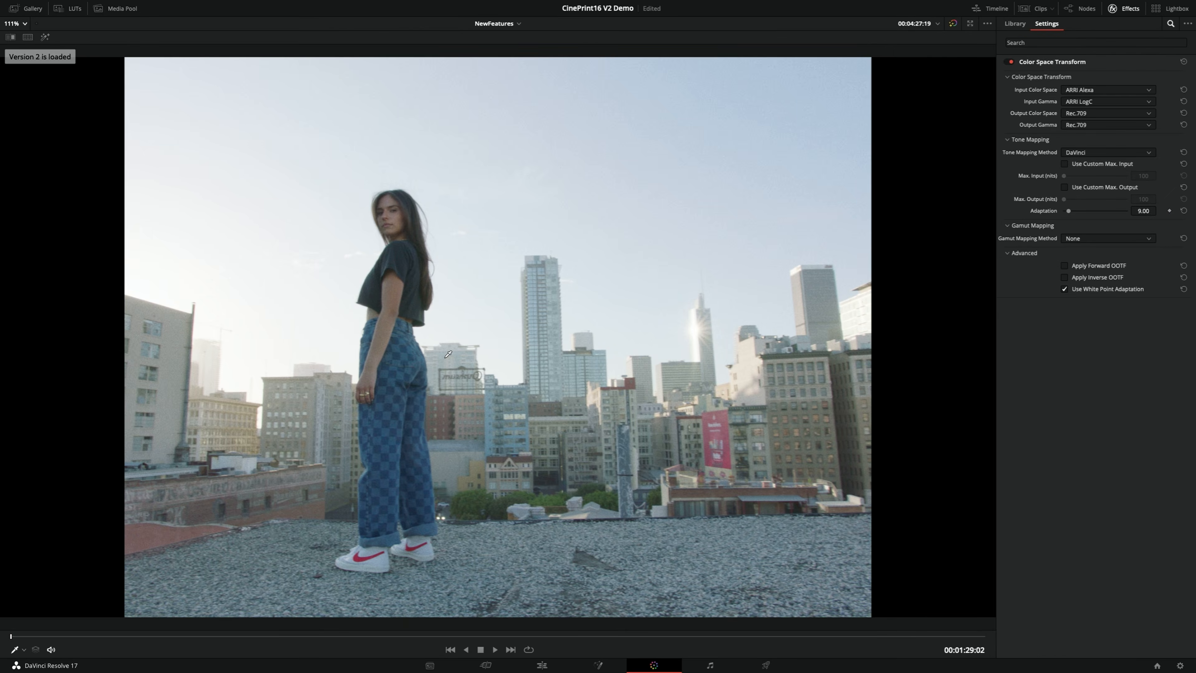
{"action": "key", "text": "super+b"}
{"action": "key", "text": "super+n"}
{"action": "key", "text": "super+b"}
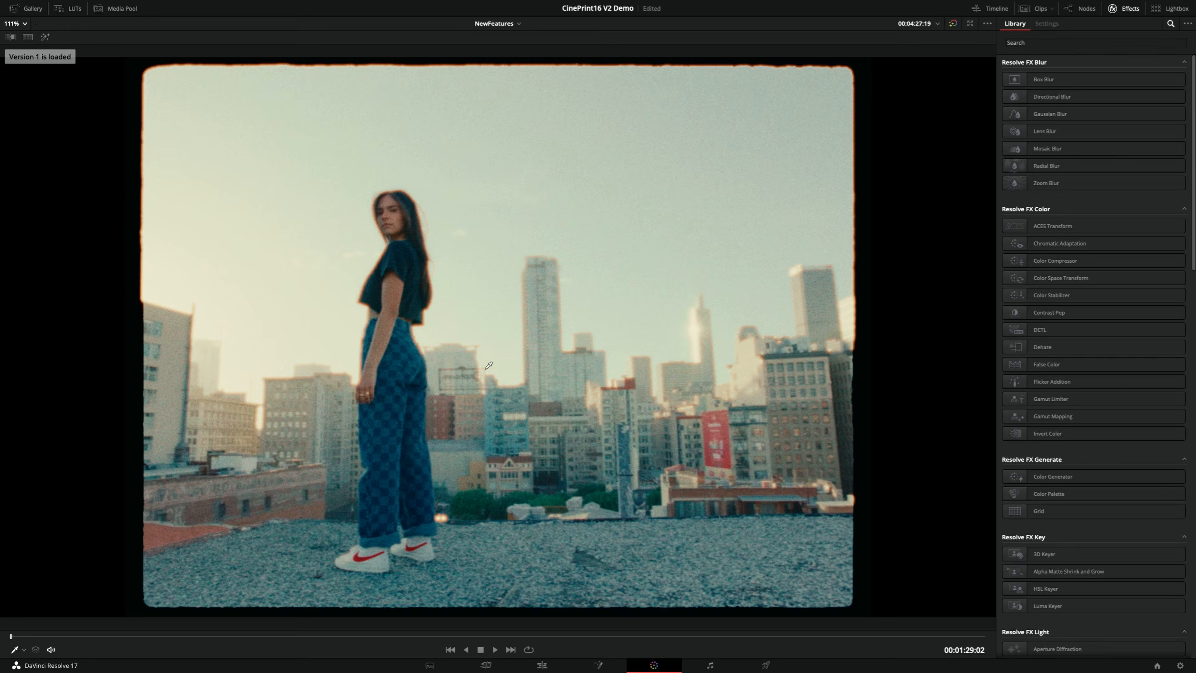
{"action": "key", "text": "super+n"}
{"action": "key", "text": "super+b"}
{"action": "key", "text": "super+n"}
{"action": "key", "text": "super+b"}
{"action": "key", "text": "super+n"}
{"action": "key", "text": "super+b"}
{"action": "key", "text": "super+n"}
{"action": "key", "text": "super+b"}
{"action": "key", "text": "super+n"}
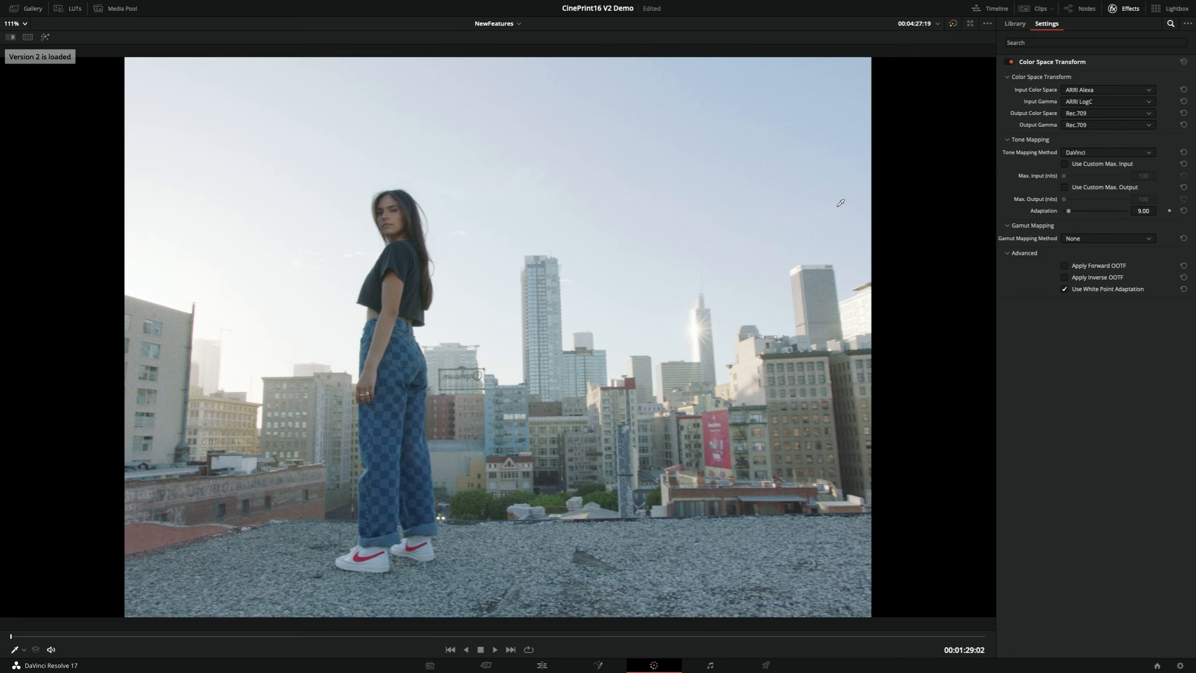
{"action": "key", "text": "super+b"}
{"action": "key", "text": "super+n"}
{"action": "key", "text": "super+b"}
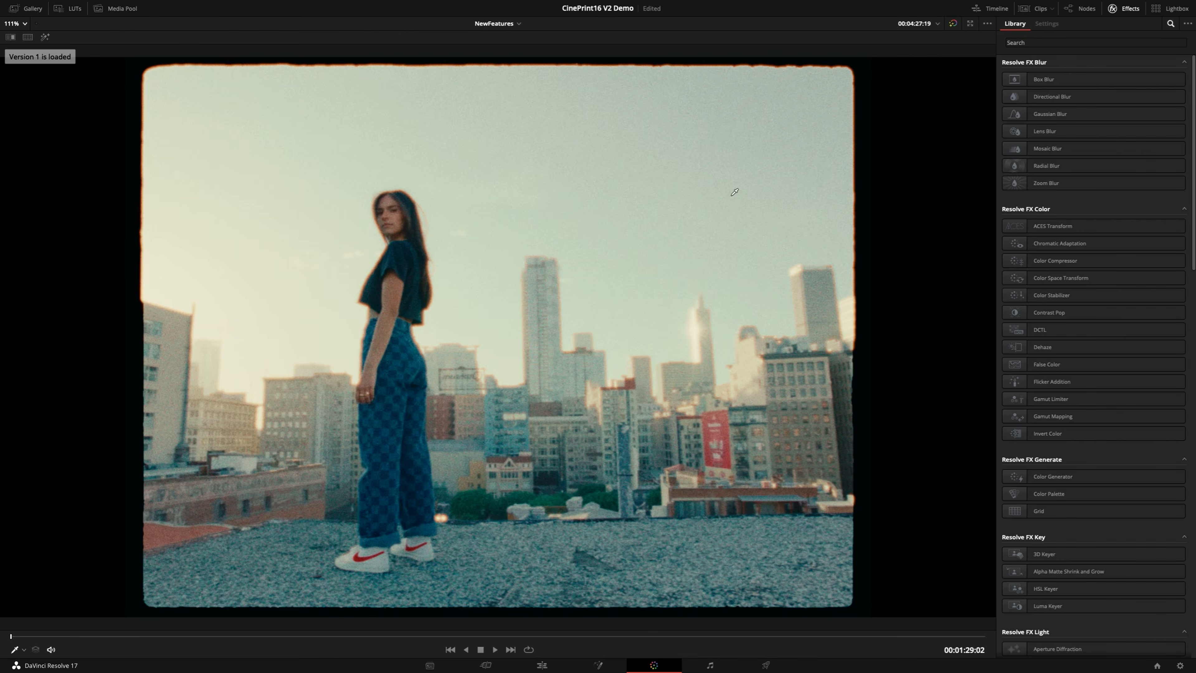
{"action": "key", "text": "super+n"}
{"action": "key", "text": "super+b"}
{"action": "key", "text": "super+n"}
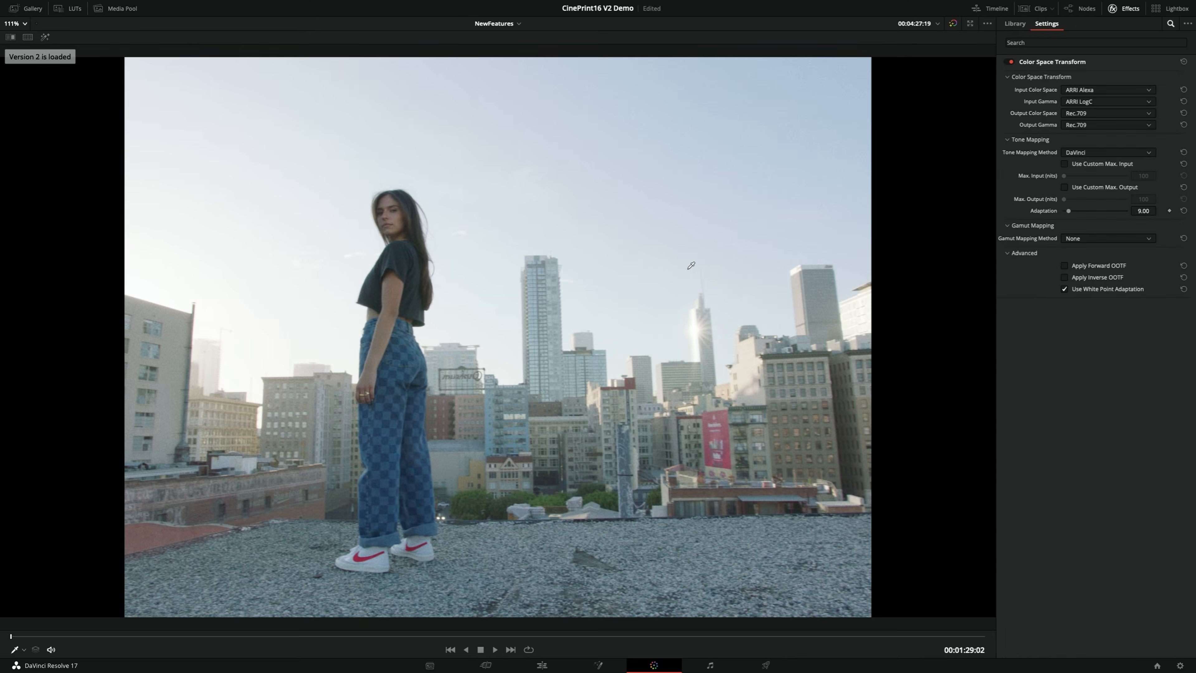
{"action": "key", "text": "super+b"}
{"action": "key", "text": "super+n"}
{"action": "key", "text": "super+b"}
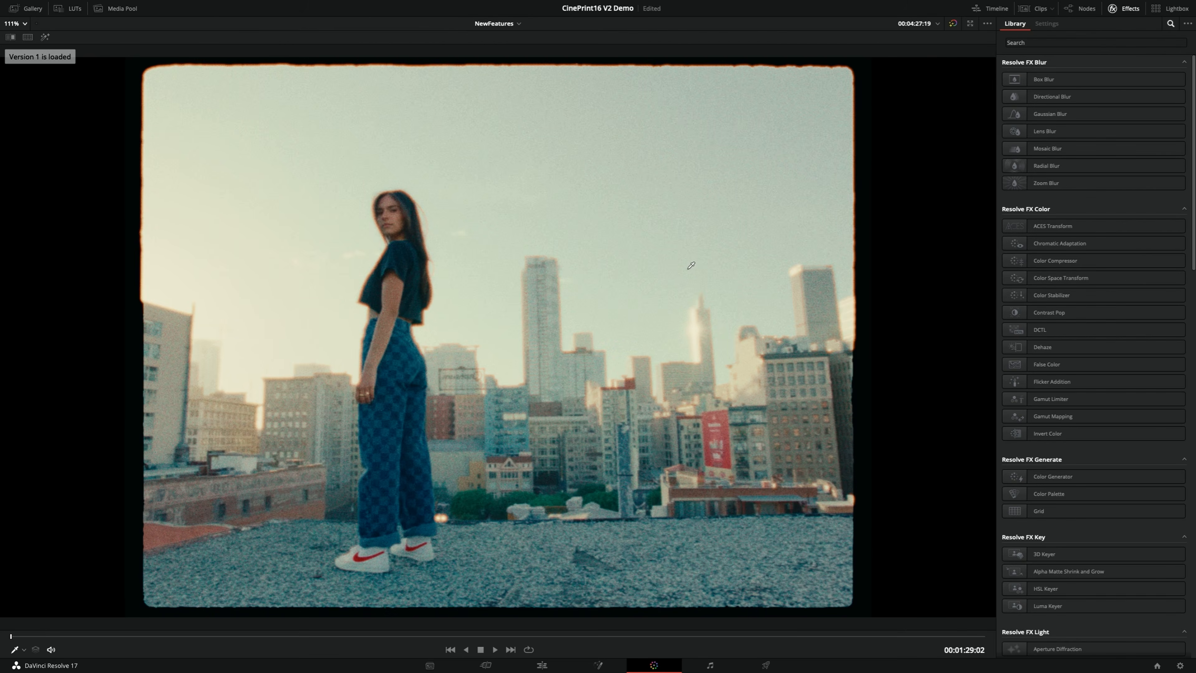
{"action": "key", "text": "super+n"}
{"action": "key", "text": "super+b"}
{"action": "key", "text": "super+n"}
{"action": "key", "text": "super+b"}
{"action": "key", "text": "super+n"}
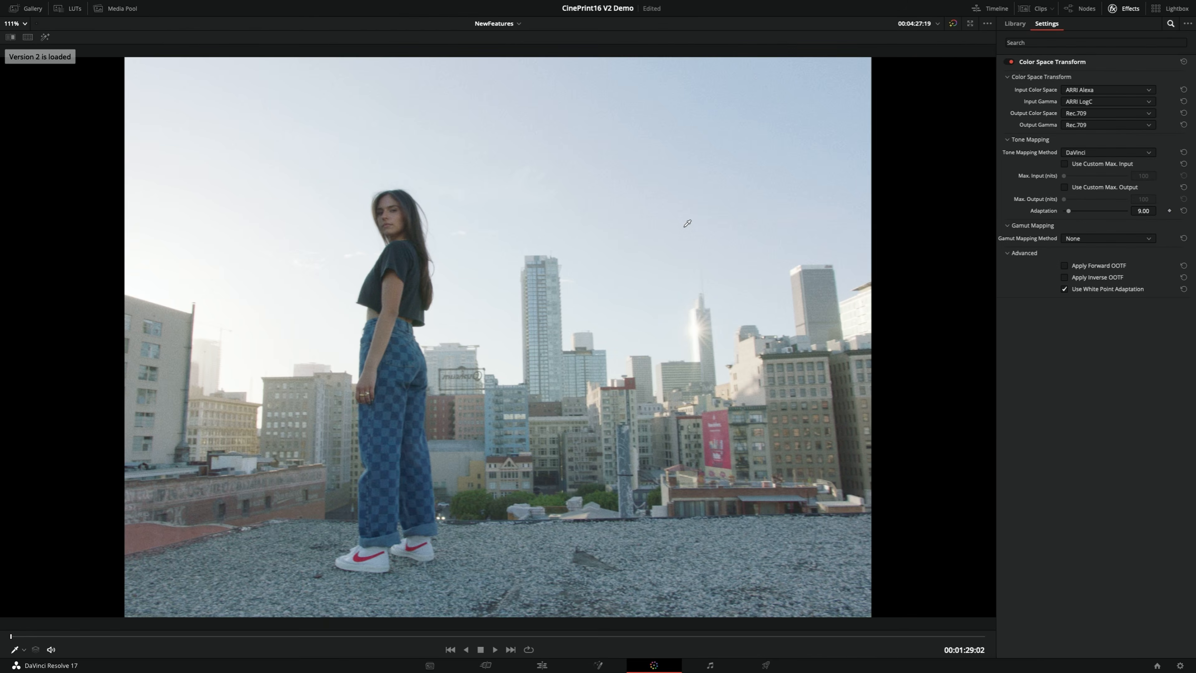
{"action": "key", "text": "super+b"}
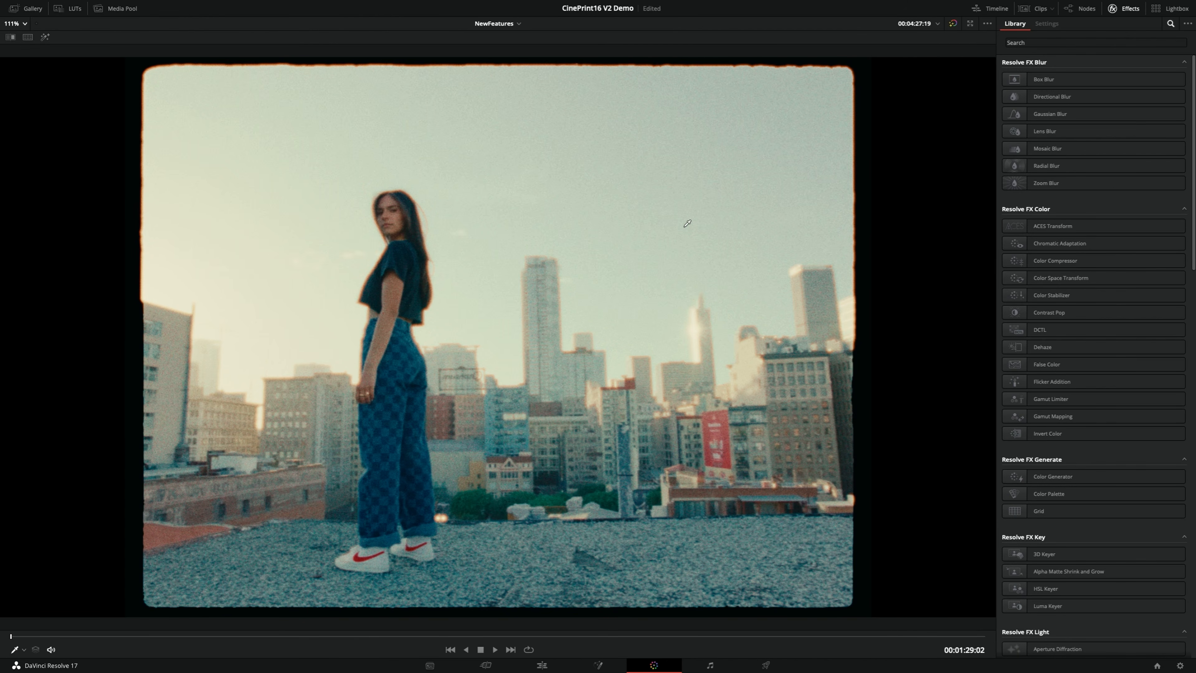
Disable the PrintFilm node and enable the Cineon node instead for the rooftop shot's print emulation
{"action": "key", "text": "alt+f"}
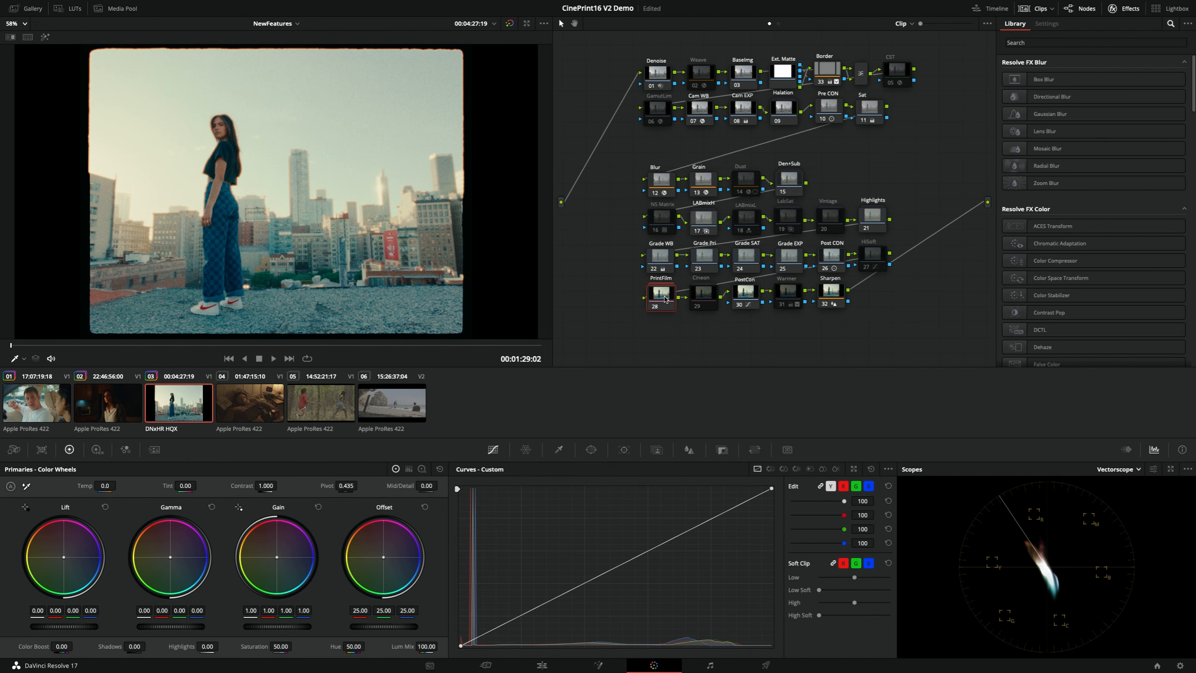
{"action": "key", "text": "ctrl+d"}
{"action": "left_click", "coordinate": [707, 293]}
{"action": "key", "text": "ctrl+d"}
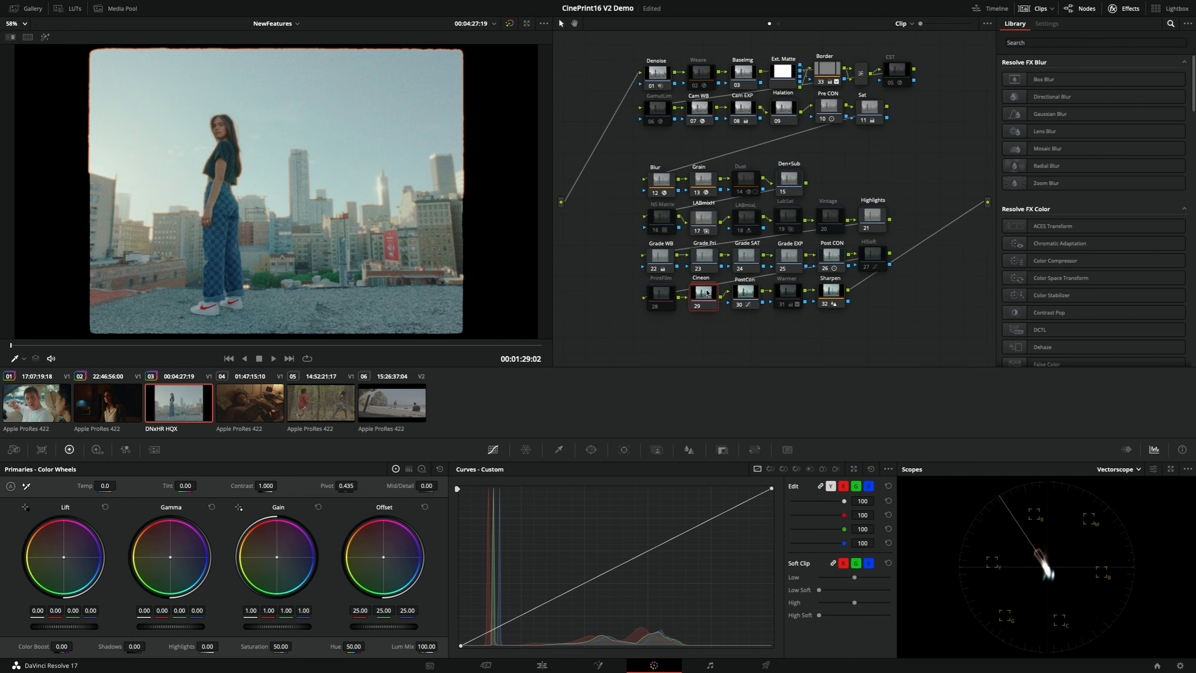
Compare the Cineon-based Version 1 grade with Version 2 on the enlarged rooftop frame, ending on Version 1
{"action": "key", "text": "alt+f"}
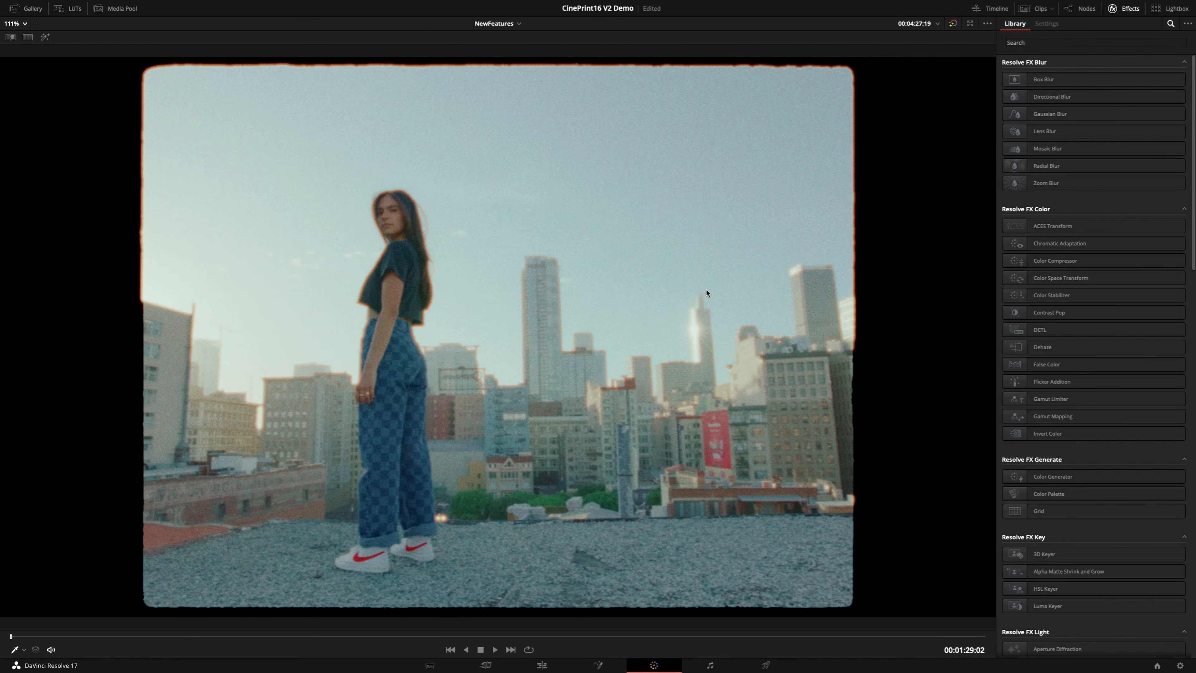
{"action": "key", "text": "ctrl+n"}
{"action": "key", "text": "ctrl+b"}
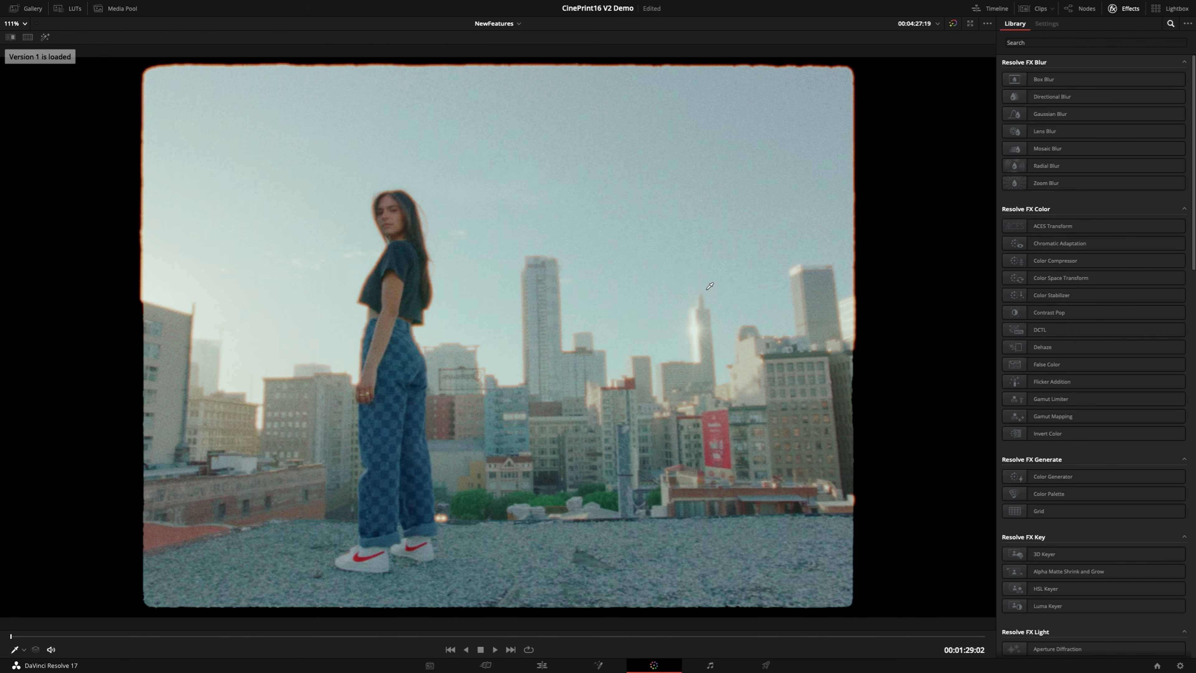
{"action": "key", "text": "ctrl+n"}
{"action": "key", "text": "ctrl+b"}
{"action": "key", "text": "ctrl+n"}
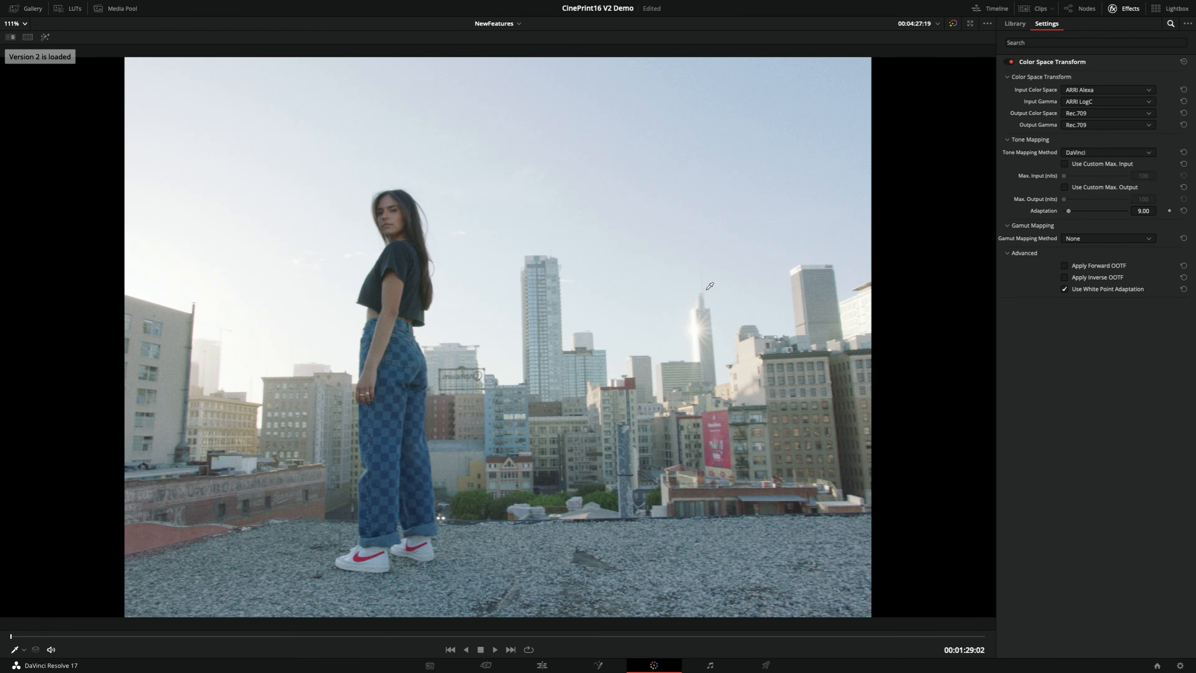
{"action": "key", "text": "ctrl+b"}
{"action": "key", "text": "ctrl+n"}
{"action": "key", "text": "ctrl+b"}
{"action": "key", "text": "ctrl+n"}
{"action": "key", "text": "ctrl+b"}
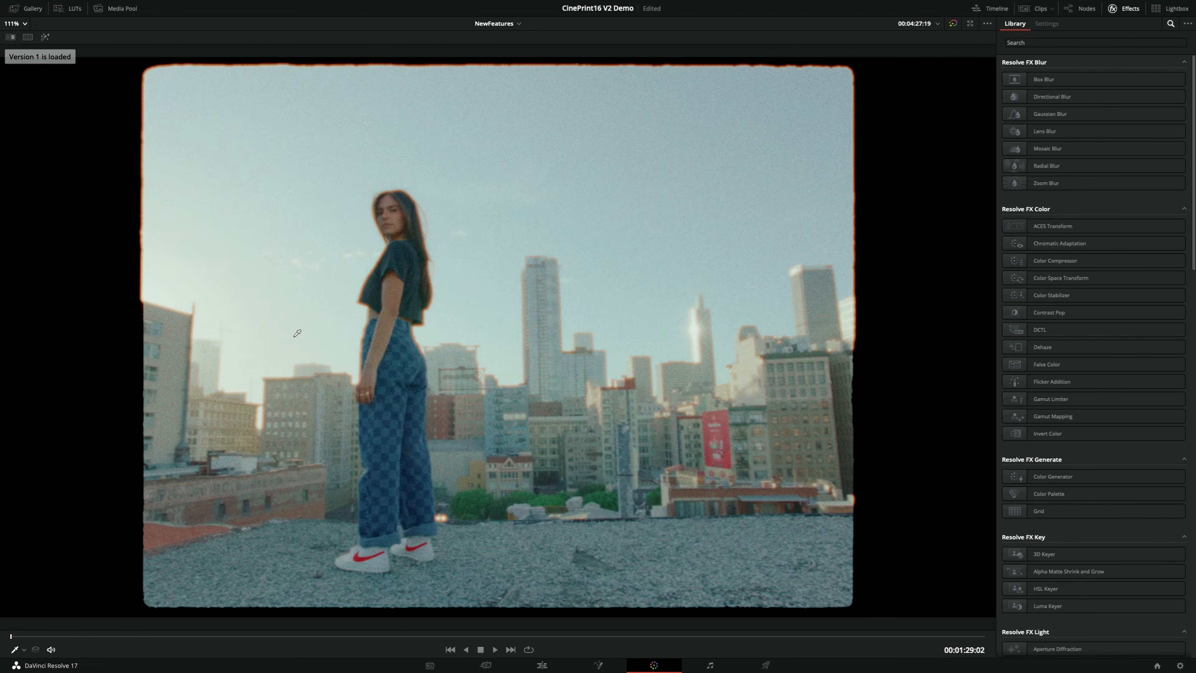
{"action": "key", "text": "ctrl+n"}
{"action": "key", "text": "ctrl+b"}
{"action": "key", "text": "ctrl+n"}
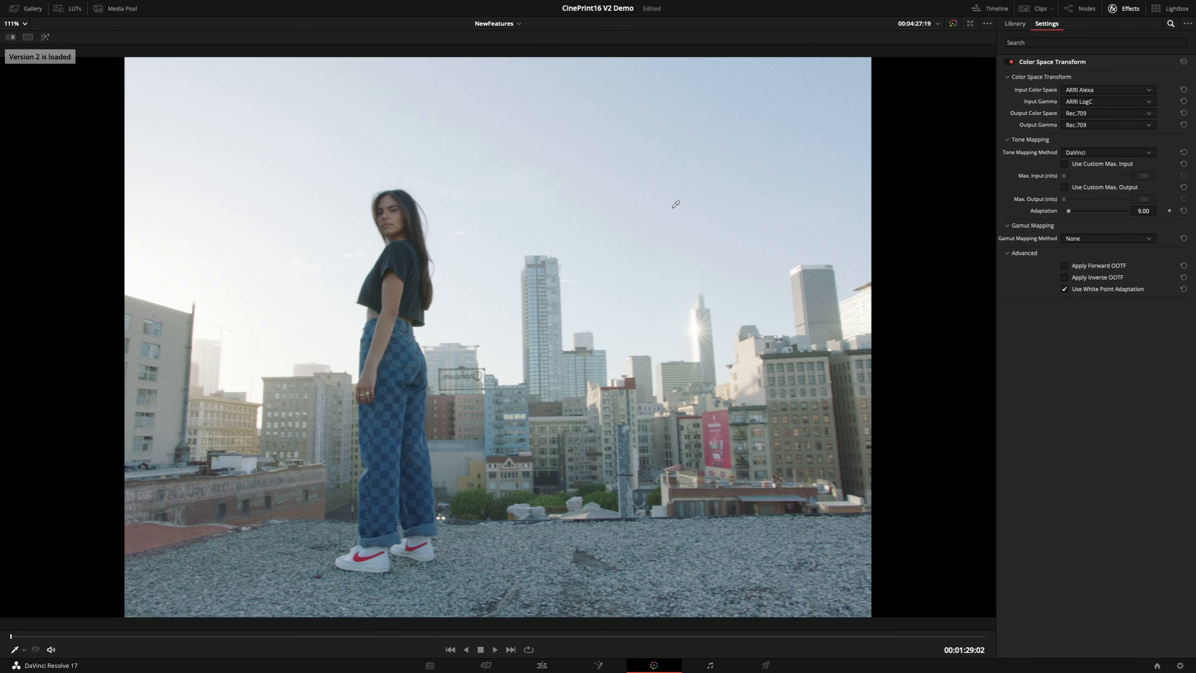
{"action": "key", "text": "ctrl+b"}
{"action": "key", "text": "ctrl+n"}
{"action": "key", "text": "ctrl+b"}
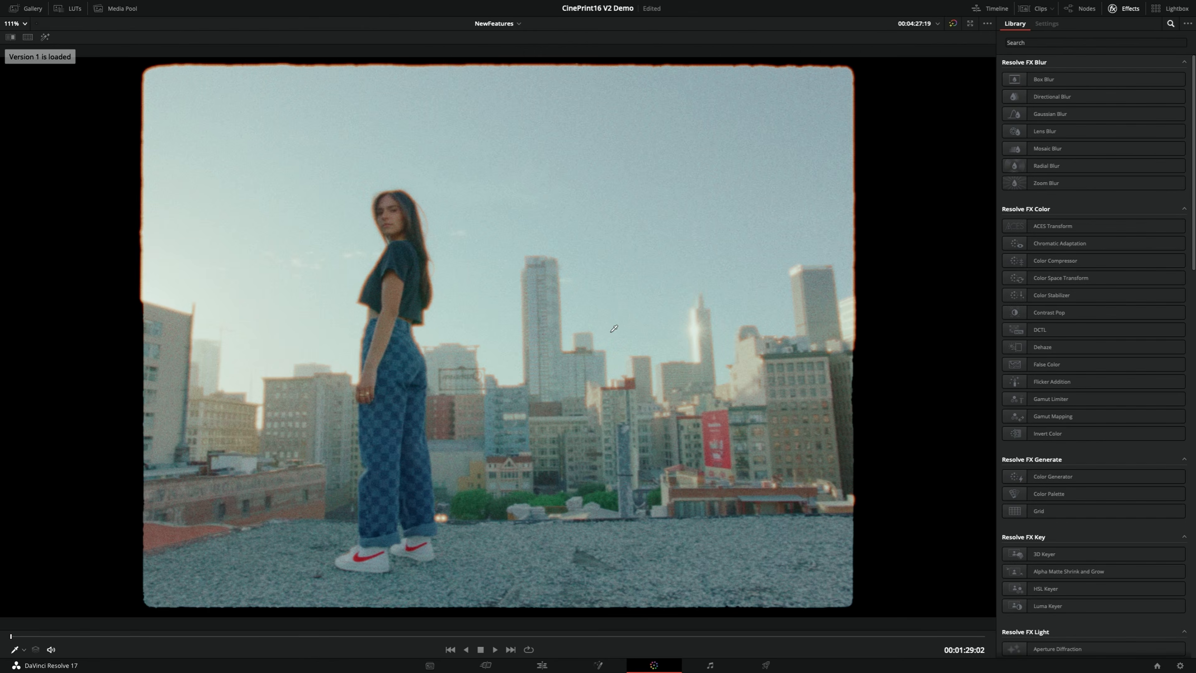
{"action": "key", "text": "ctrl+n"}
{"action": "key", "text": "ctrl+b"}
Examine the skyline and the woman's outline up close in both versions, checking grain, softness and halation, and return to the full frame
{"action": "scroll", "coordinate": [598, 339], "scroll_direction": "up", "scroll_amount": 6}
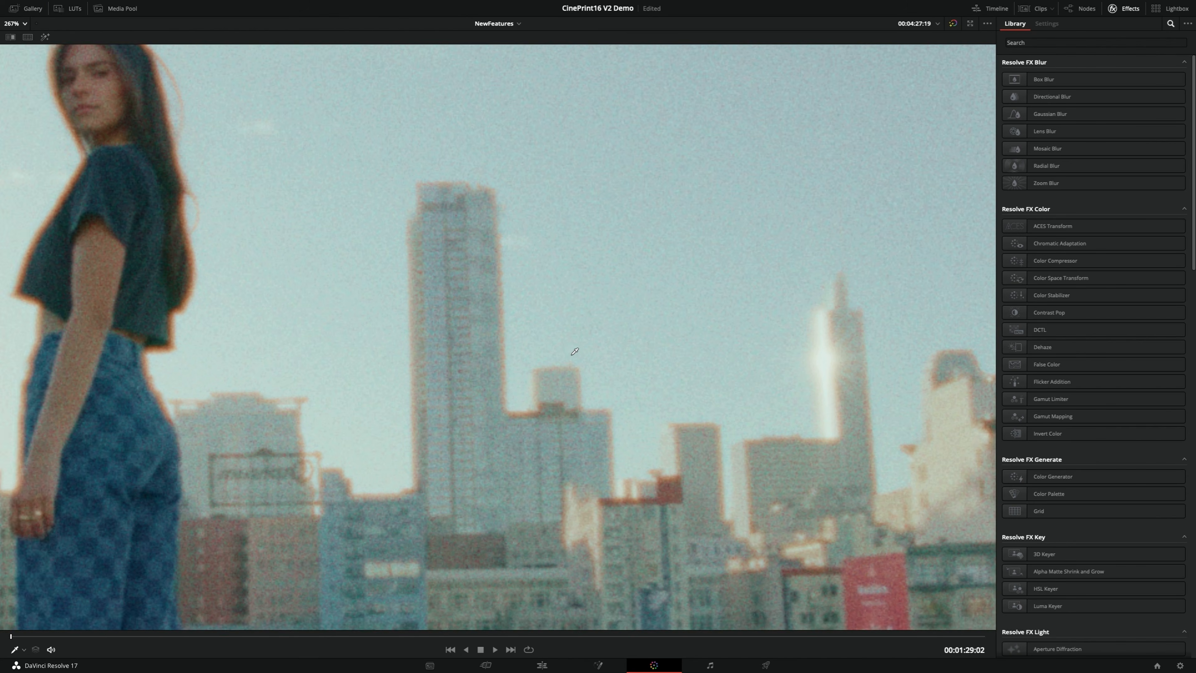
{"action": "left_click_drag", "start_coordinate": [575, 351], "coordinate": [531, 368]}
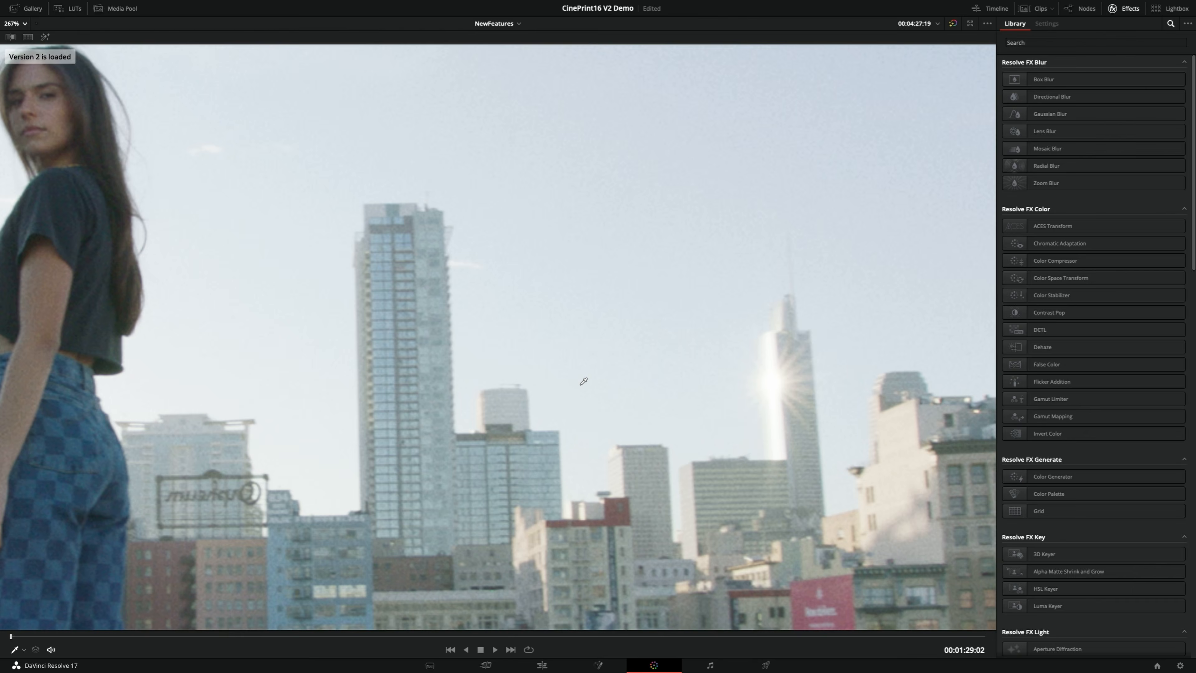
{"action": "key", "text": "ctrl+n"}
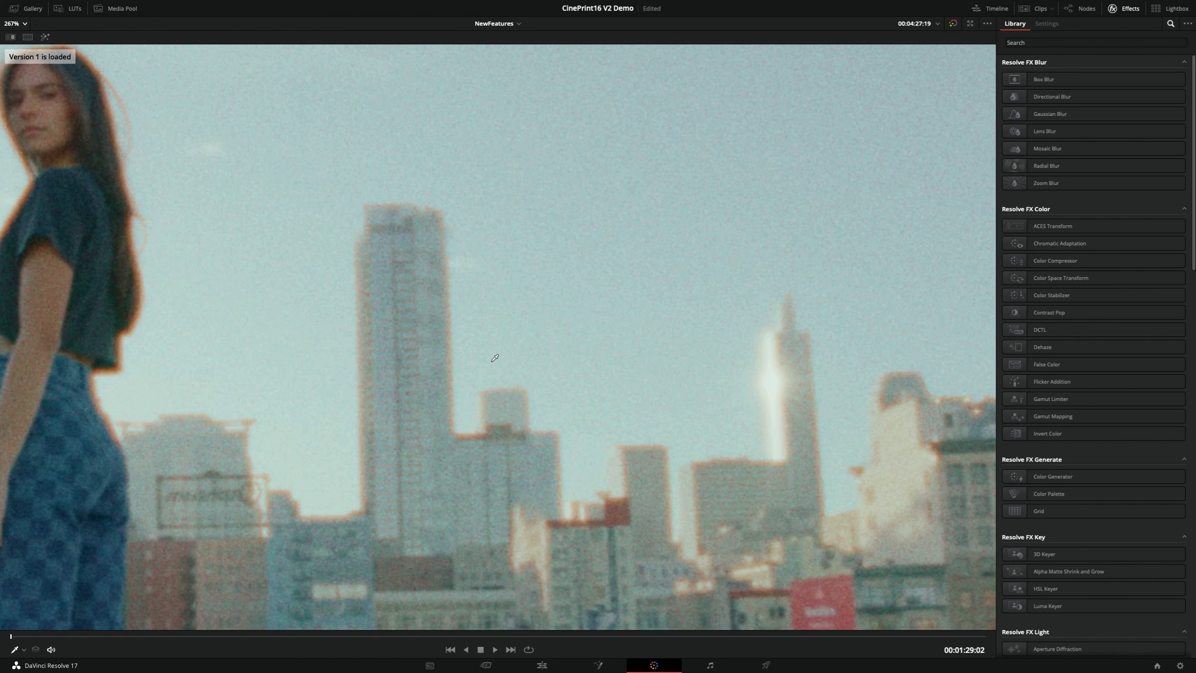
{"action": "scroll", "coordinate": [709, 398], "scroll_direction": "down", "scroll_amount": 1}
{"action": "left_click_drag", "start_coordinate": [711, 398], "coordinate": [593, 406]}
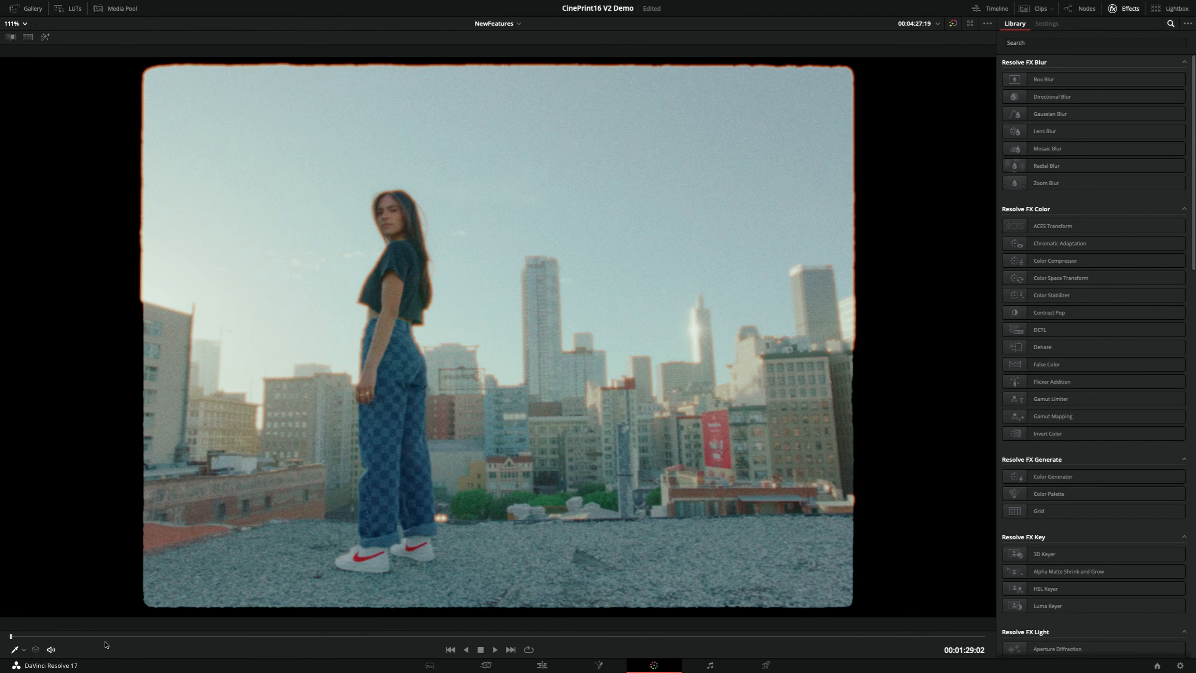
Review the Cineon grade across the whole clip up to the fisheye shot, return to the first frame and restore the grading workspace
{"action": "left_click", "coordinate": [100, 636]}
{"action": "left_click_drag", "start_coordinate": [141, 641], "coordinate": [960, 637]}
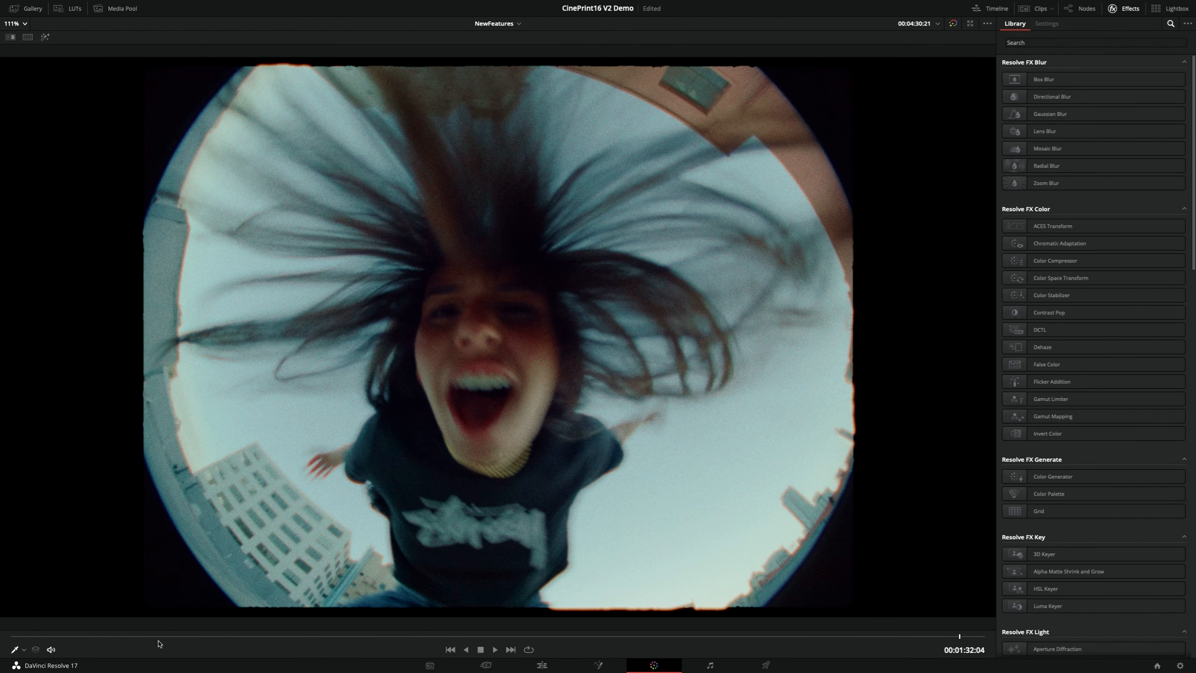
{"action": "left_click", "coordinate": [127, 637]}
{"action": "left_click_drag", "start_coordinate": [81, 638], "coordinate": [8, 638]}
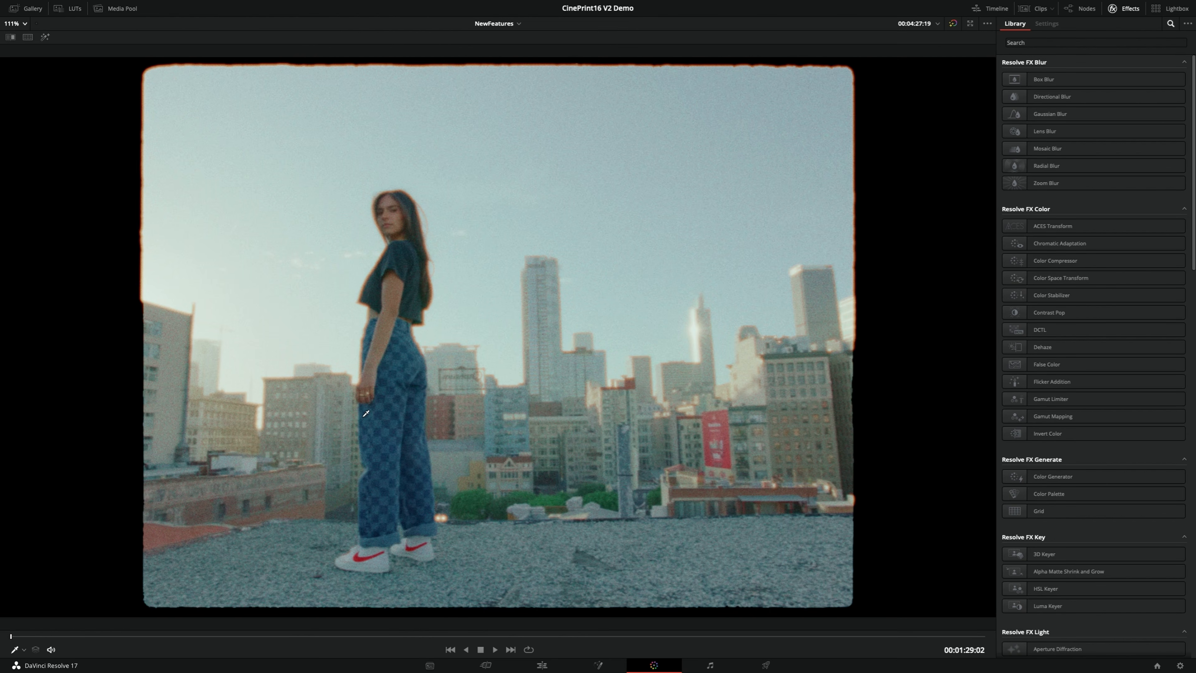
{"action": "key", "text": "alt+f"}
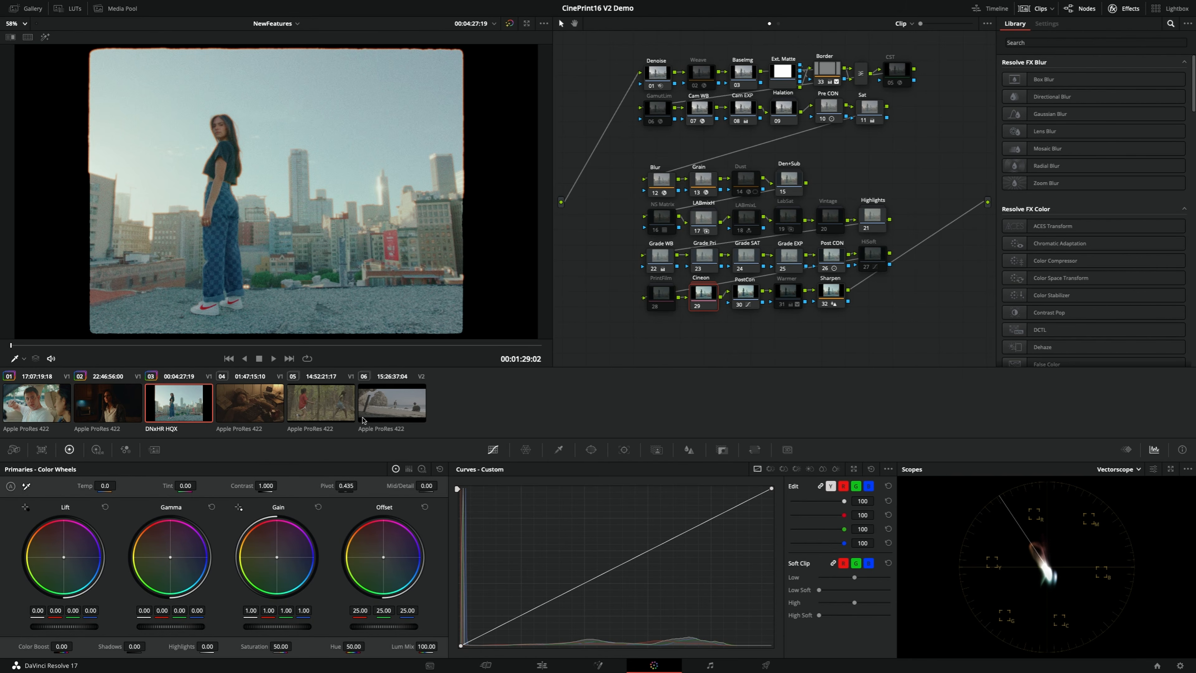